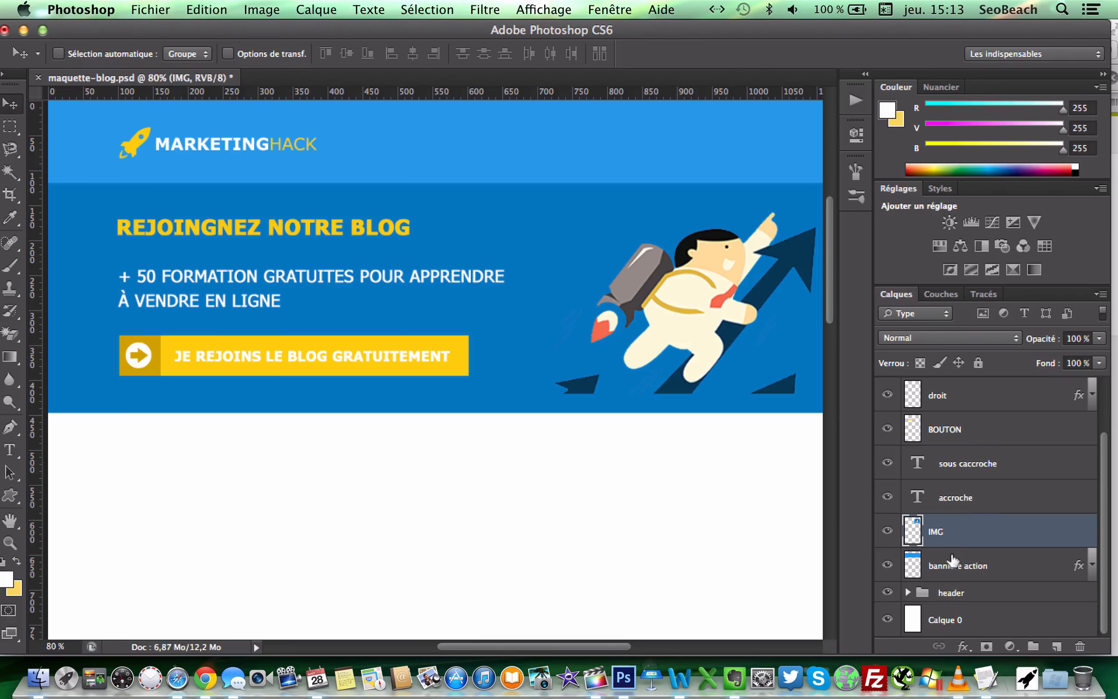
Group all layers from "banniere action" up to "txt bouton" into a new group named "banniere"
{"action": "left_click", "coordinate": [952, 560]}
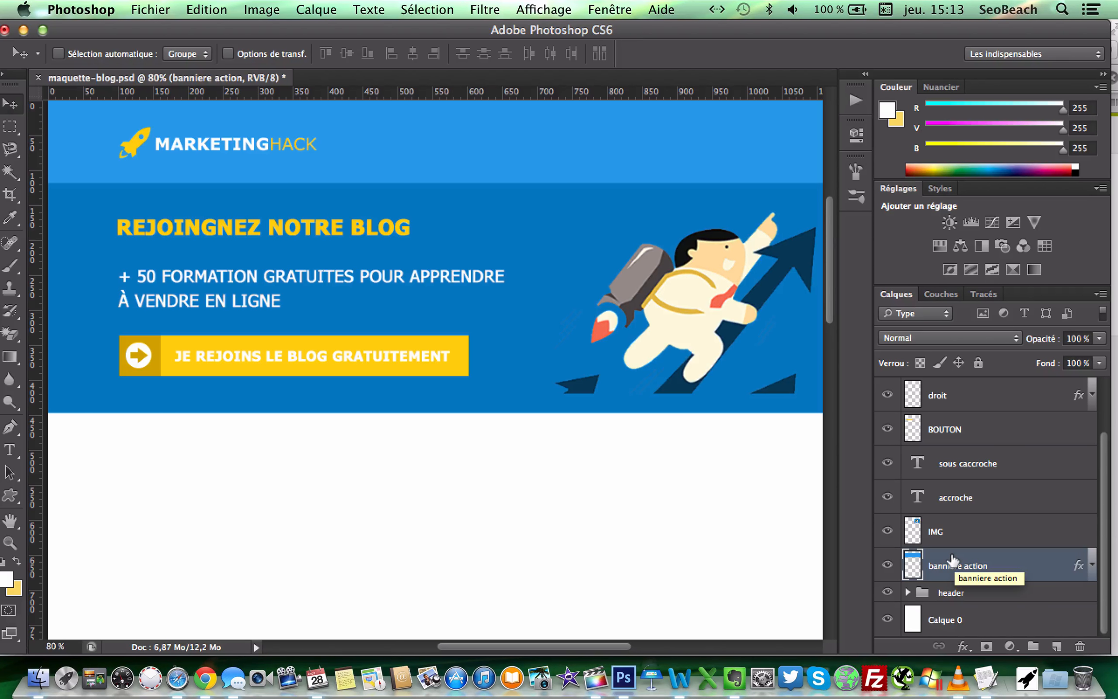
{"action": "scroll", "coordinate": [952, 561], "scroll_direction": "up", "scroll_amount": 3}
{"action": "scroll", "coordinate": [952, 560], "scroll_direction": "down", "scroll_amount": 1}
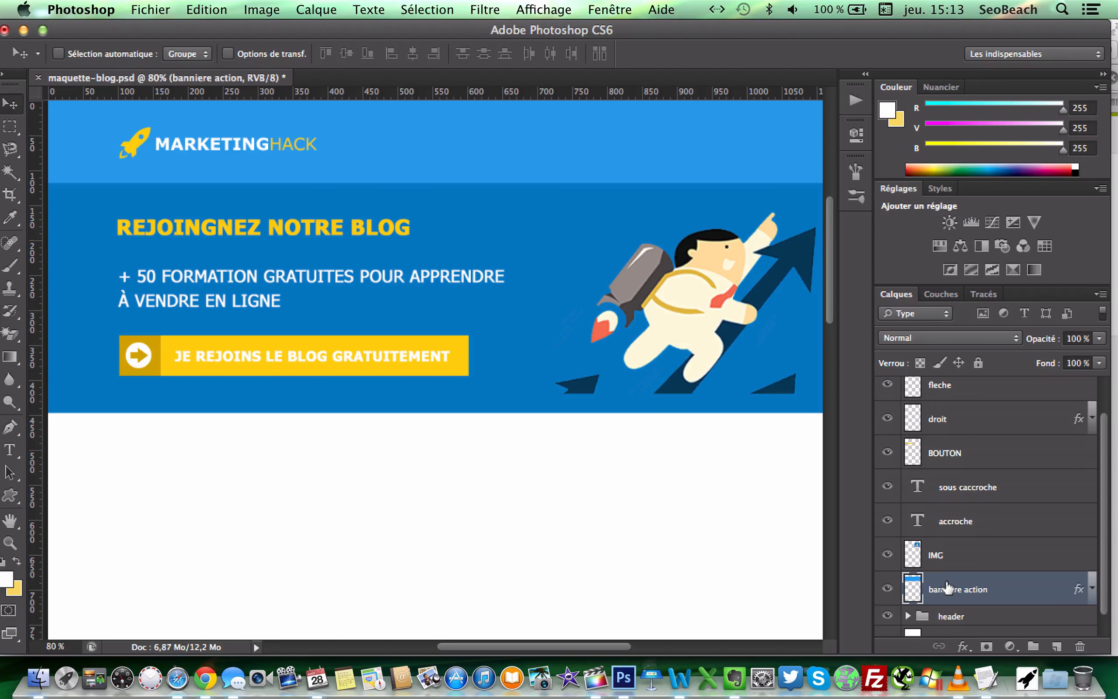
{"action": "scroll", "coordinate": [947, 587], "scroll_direction": "up", "scroll_amount": 1}
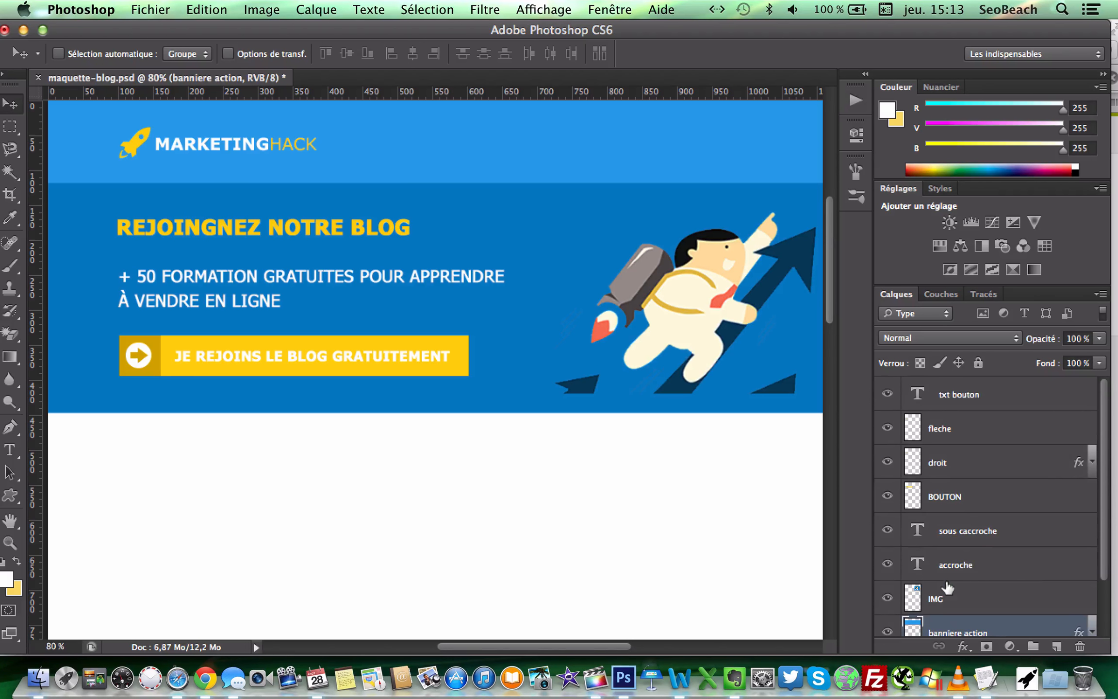
{"action": "left_click", "coordinate": [947, 400], "text": "shift"}
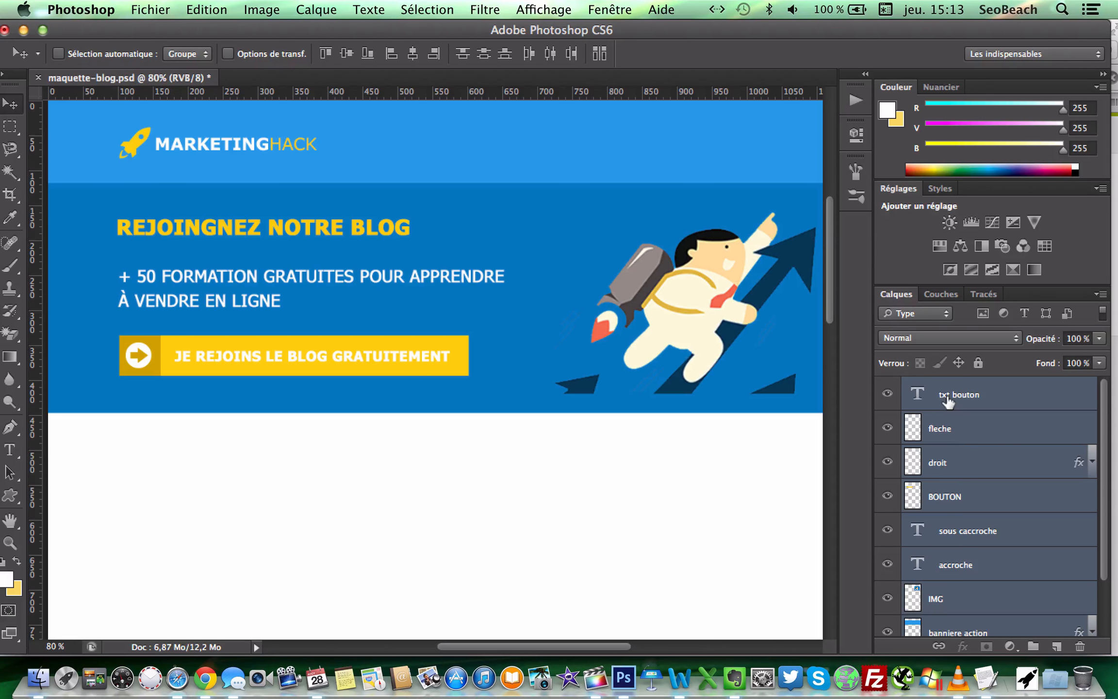
{"action": "left_click", "coordinate": [315, 7]}
{"action": "mouse_move", "coordinate": [332, 30]}
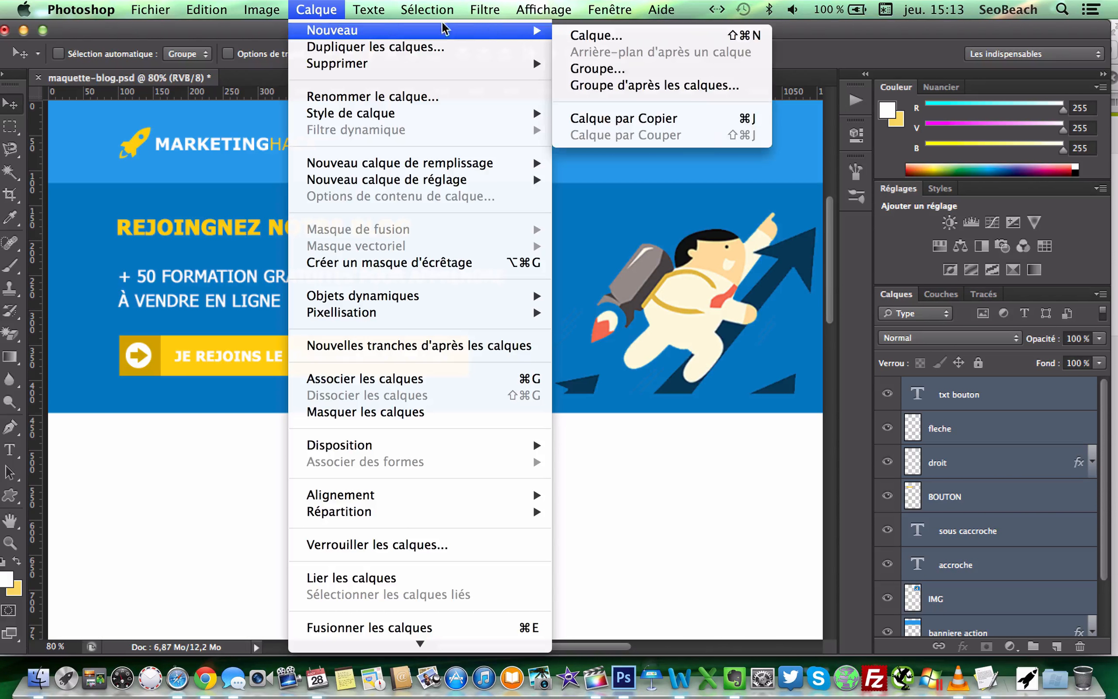
{"action": "left_click", "coordinate": [614, 87]}
{"action": "type", "text": "bann"}
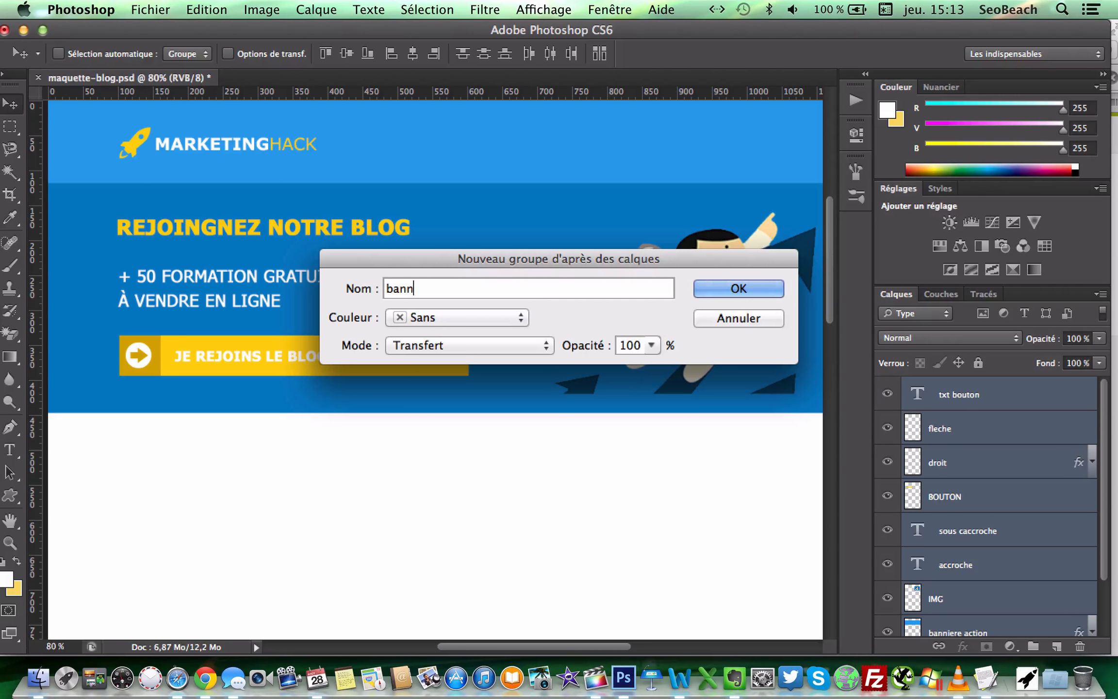
{"action": "type", "text": "iere"}
{"action": "key", "text": "Return"}
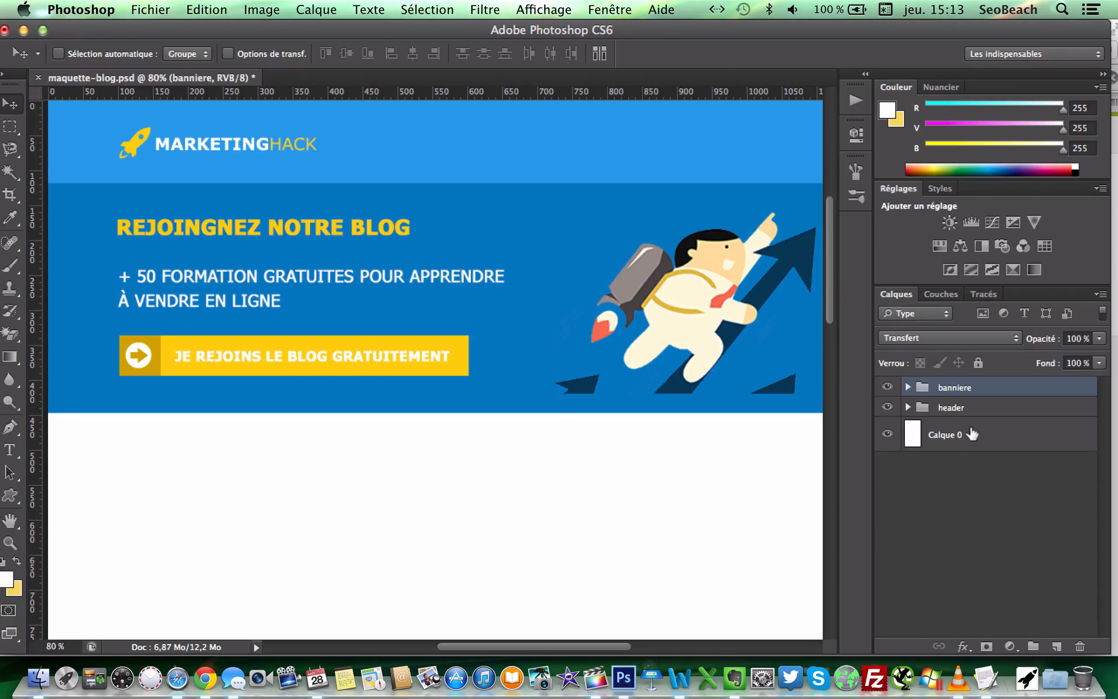
Select Calque 0, show the guides, and open the screenshot "Capture d'écran 2014-08-28 à 14.41.41" from the Bureau folder
{"action": "left_click", "coordinate": [953, 434]}
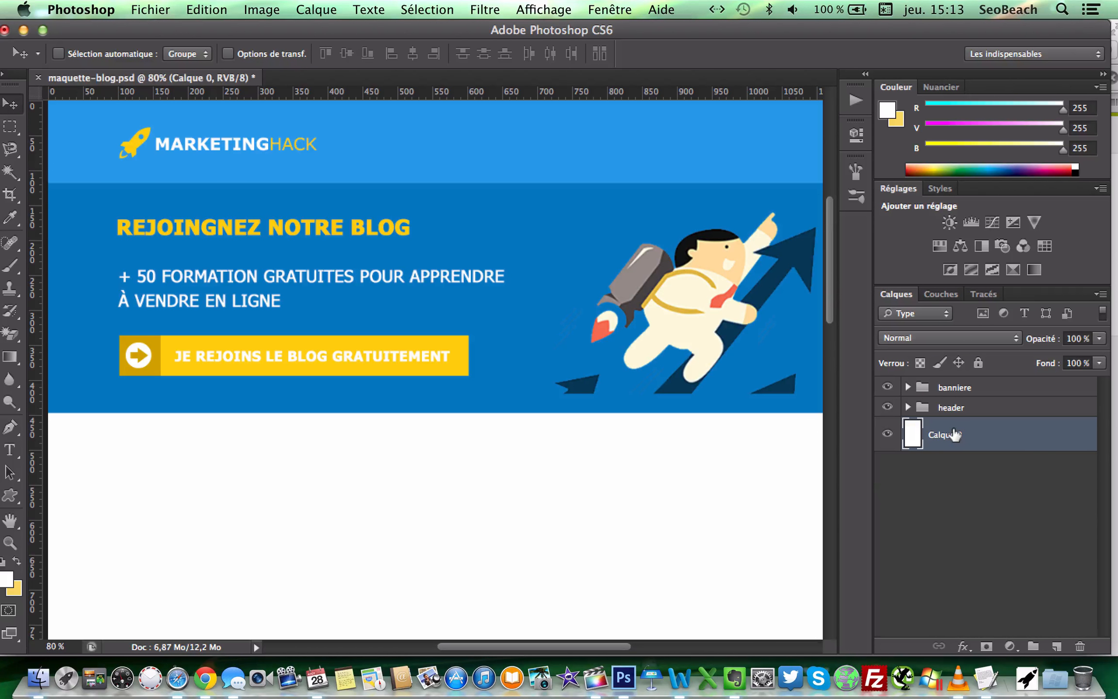
{"action": "key", "text": "super+semicolon"}
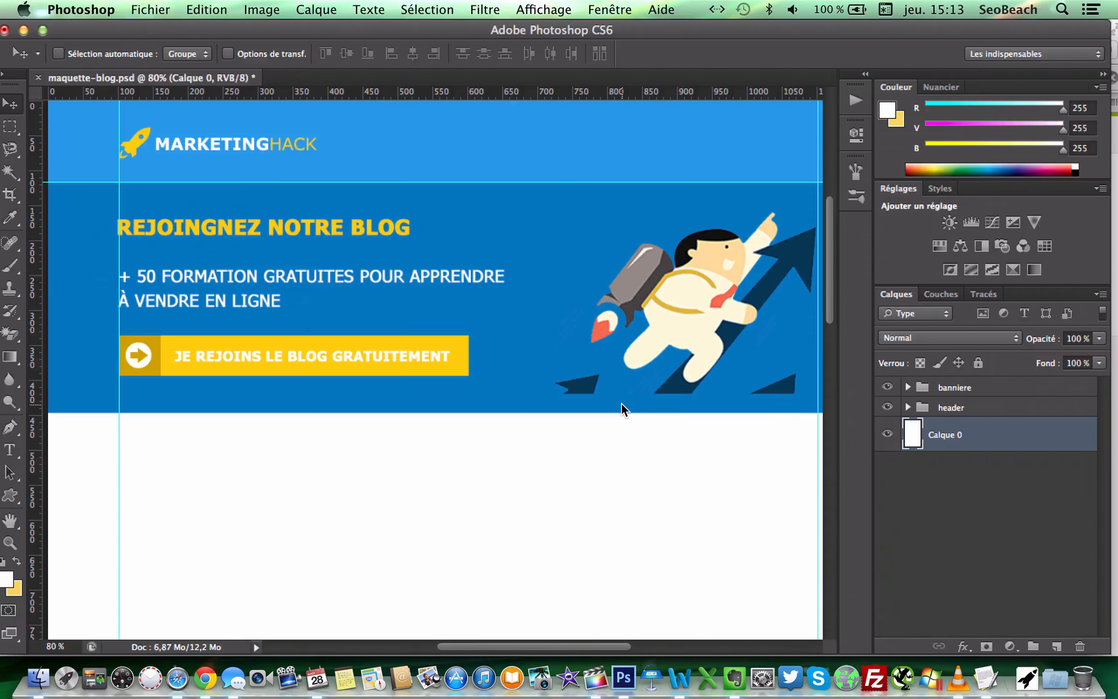
{"action": "key", "text": "super+o"}
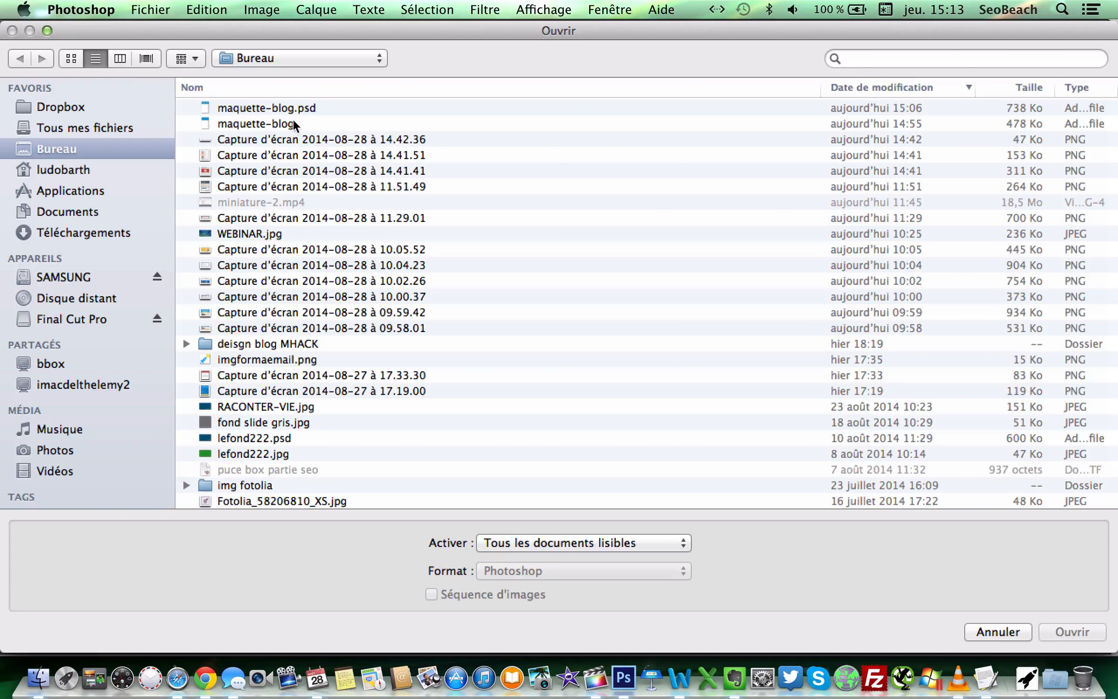
{"action": "left_click", "coordinate": [280, 138]}
{"action": "key", "text": "space"}
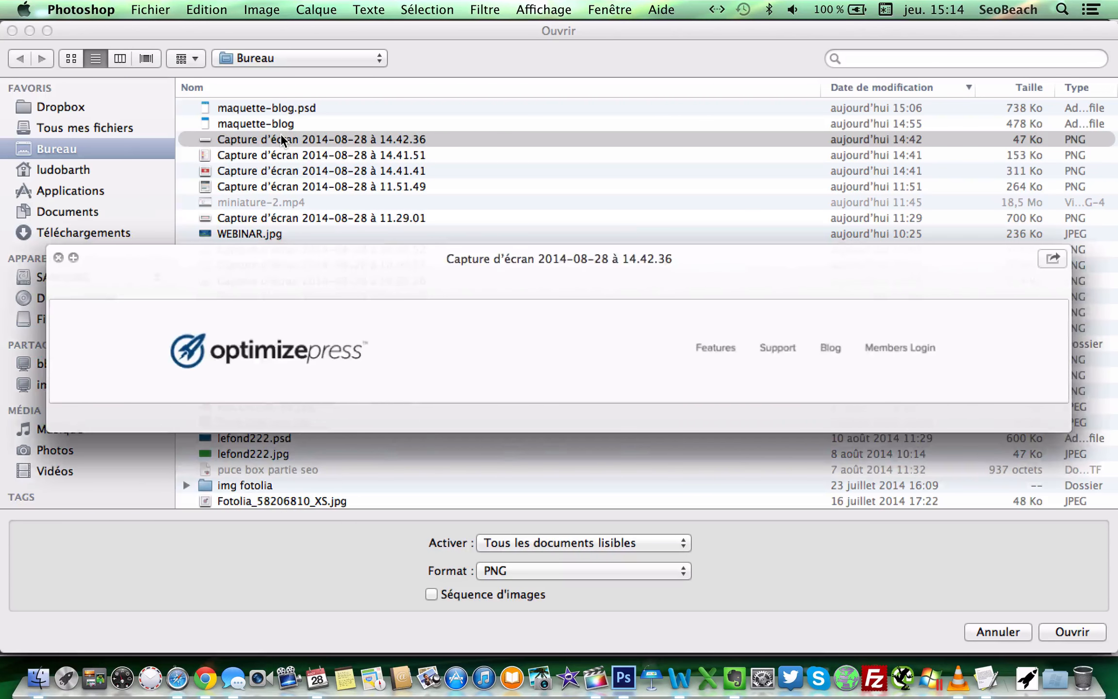
{"action": "key", "text": "Down"}
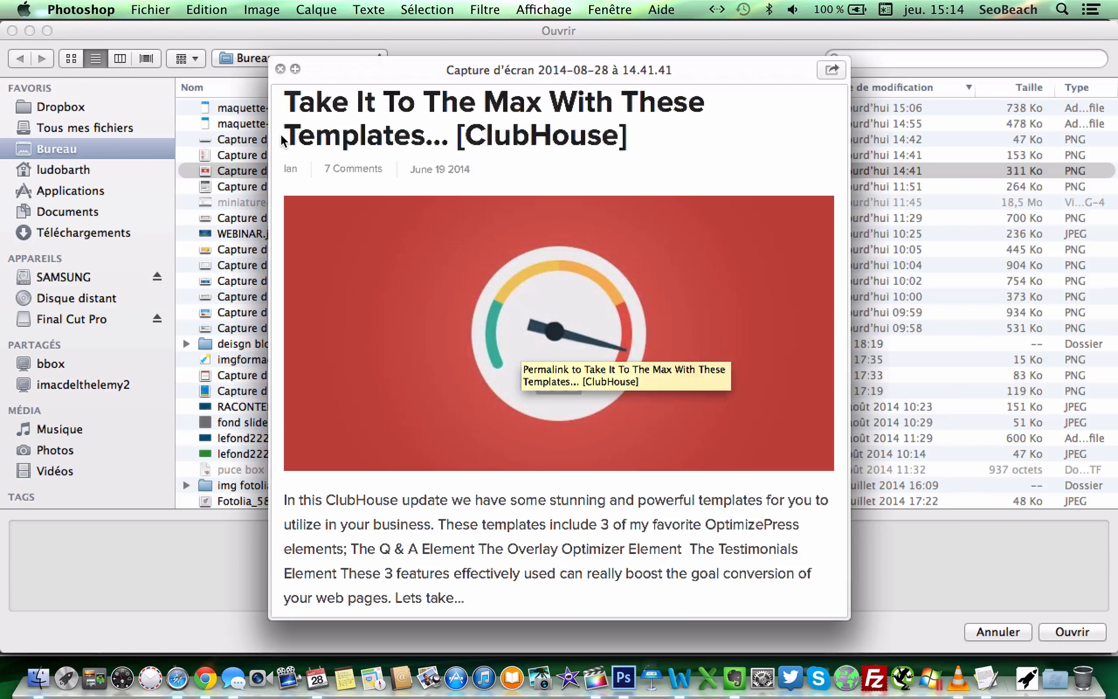
{"action": "key", "text": "space"}
{"action": "key", "text": "Down"}
{"action": "key", "text": "Return"}
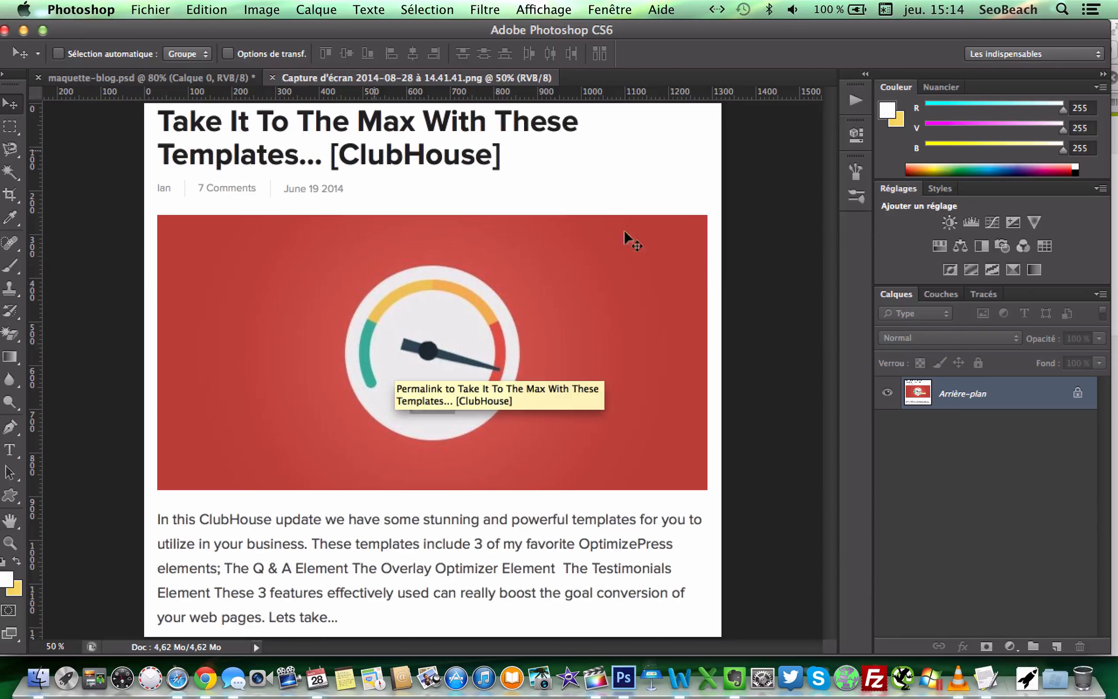
Convert the screenshot's background into a layer named "article" and detach its document into a floating window
{"action": "double_click", "coordinate": [949, 392]}
{"action": "type", "text": "a"}
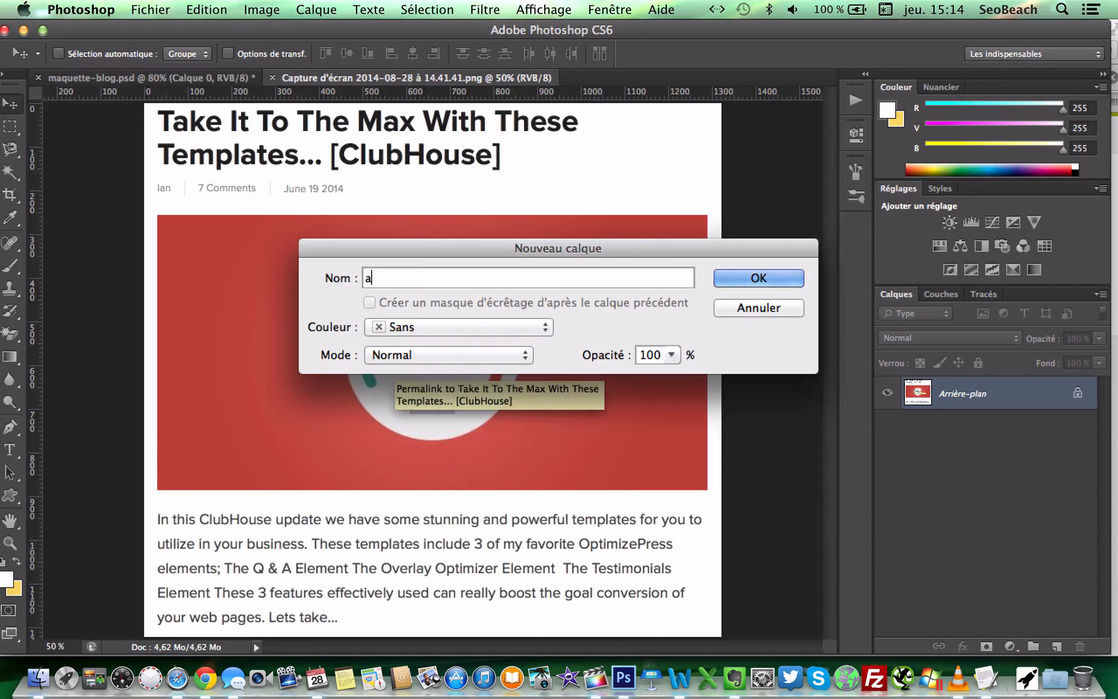
{"action": "type", "text": "rticle"}
{"action": "key", "text": "Return"}
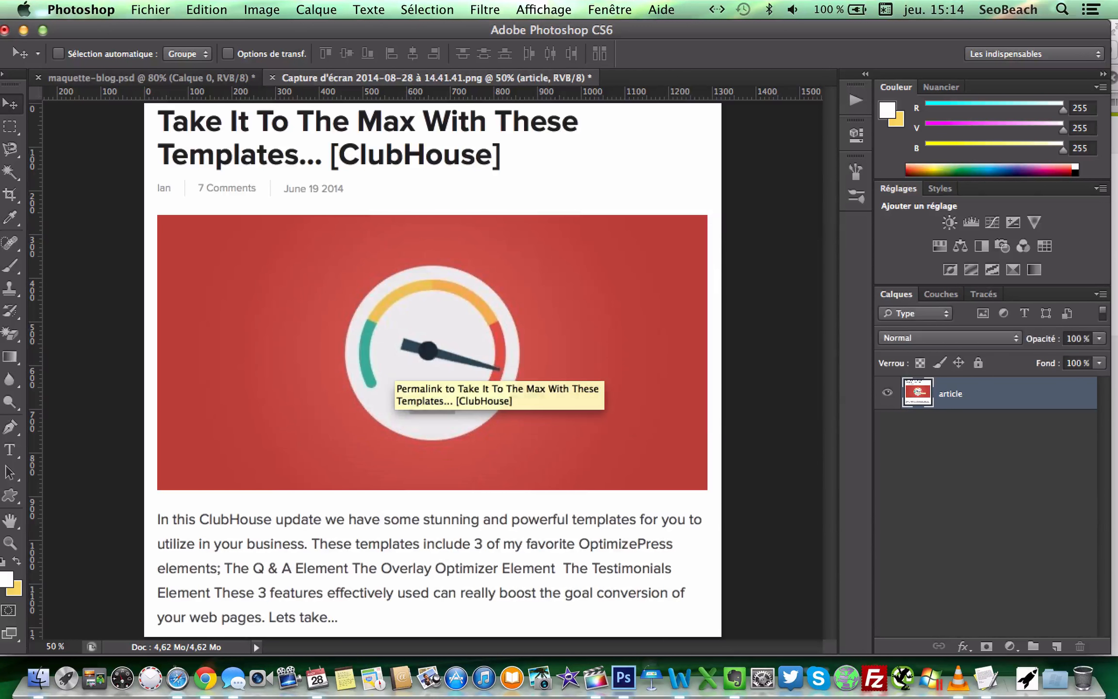
{"action": "left_click_drag", "start_coordinate": [449, 78], "coordinate": [494, 123]}
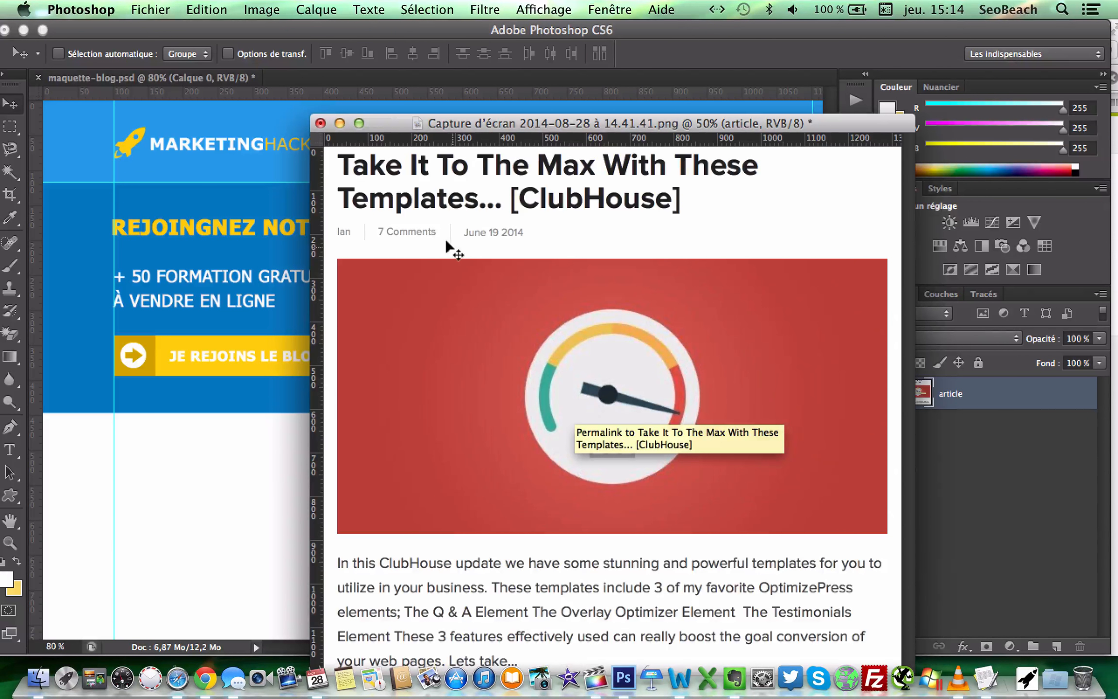
Set the resolution of the article screenshot to 72 pixels/inch in the image size settings
{"action": "left_click", "coordinate": [257, 9]}
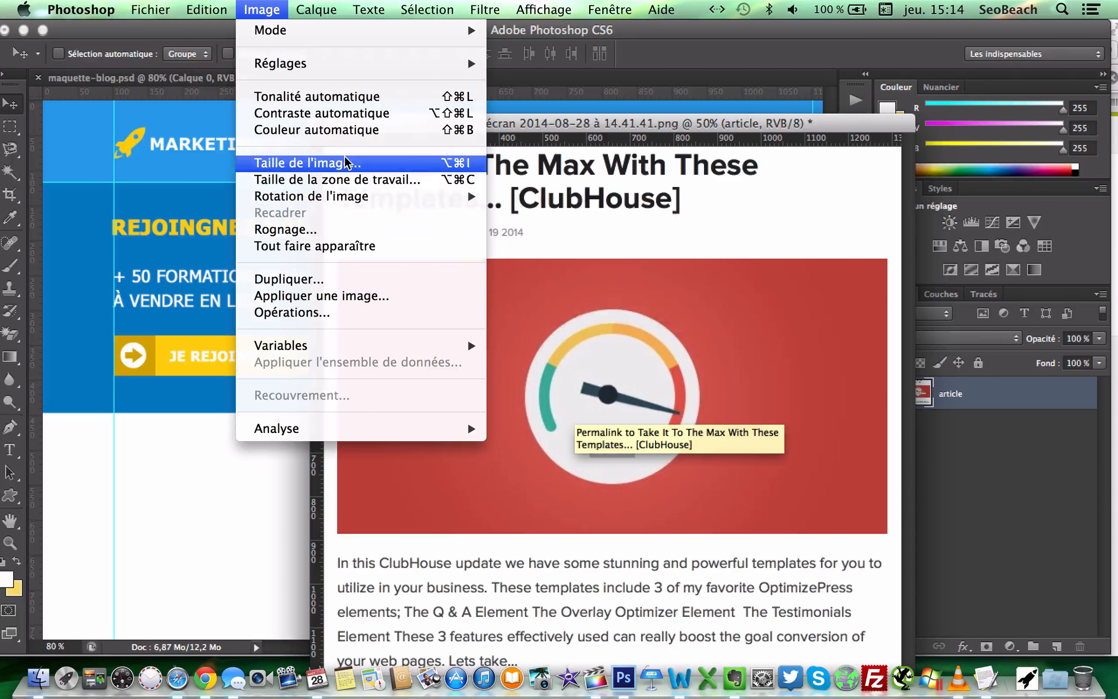
{"action": "left_click", "coordinate": [316, 163]}
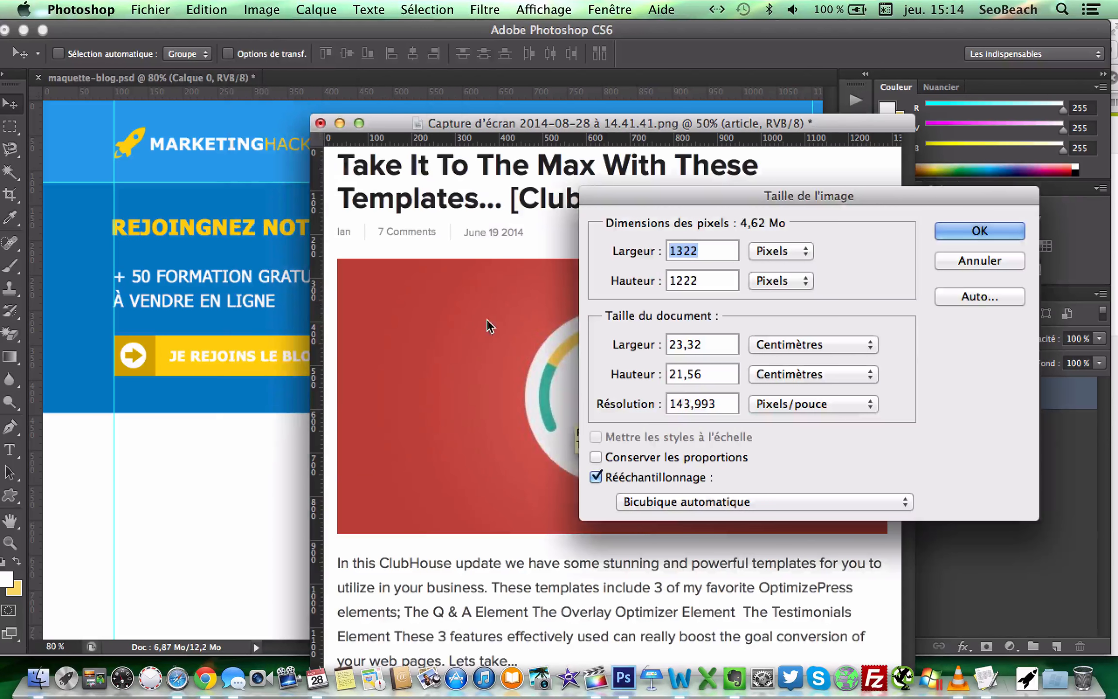
{"action": "double_click", "coordinate": [689, 399]}
{"action": "type", "text": "72"}
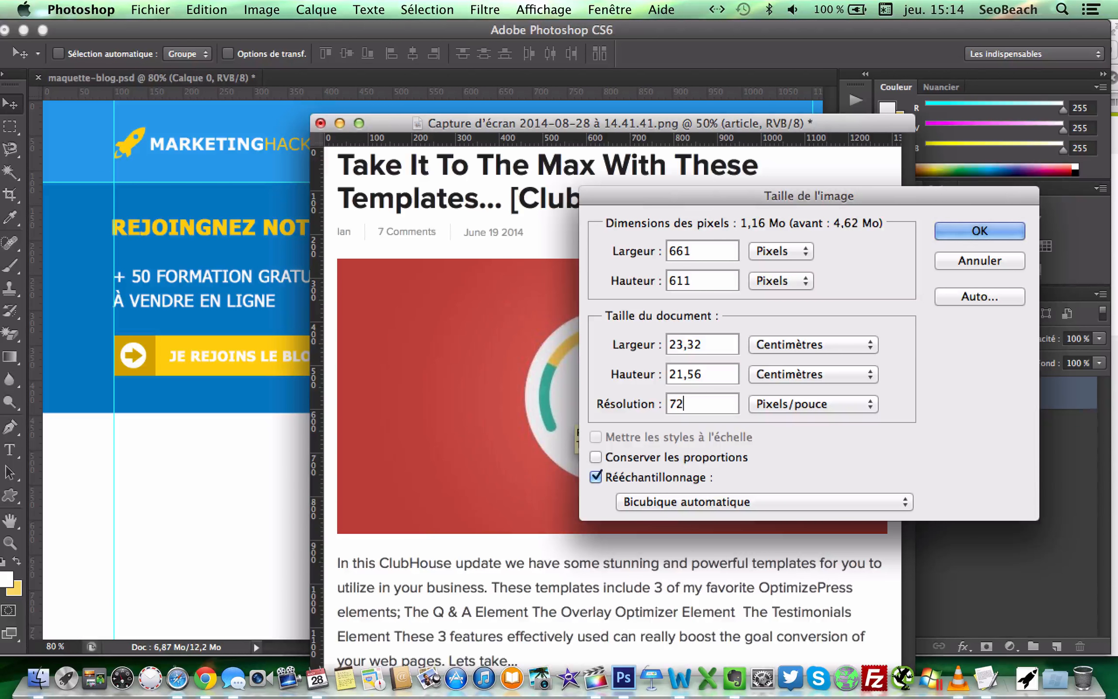
{"action": "key", "text": "Return"}
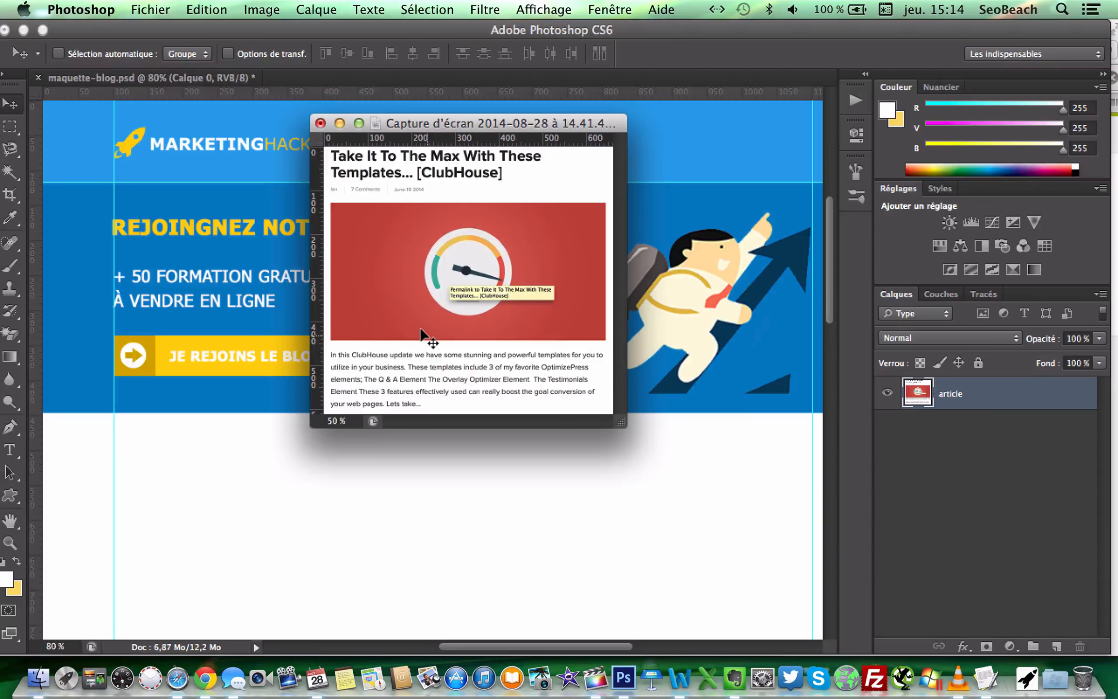
Copy the article layer into maquette-blog.psd and place it just below the blue banner, aligned to the left vertical guide
{"action": "left_click_drag", "start_coordinate": [420, 334], "coordinate": [308, 455]}
{"action": "scroll", "coordinate": [464, 325], "scroll_direction": "down", "scroll_amount": 5}
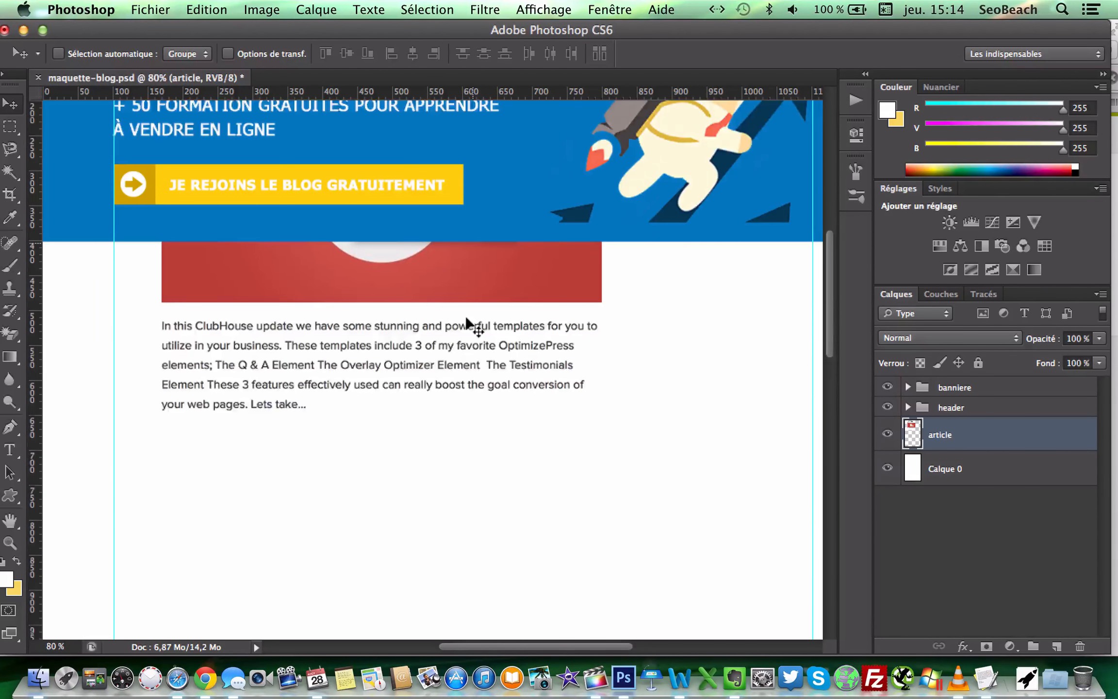
{"action": "scroll", "coordinate": [466, 323], "scroll_direction": "down", "scroll_amount": 2}
{"action": "key", "text": "ctrl+Up"}
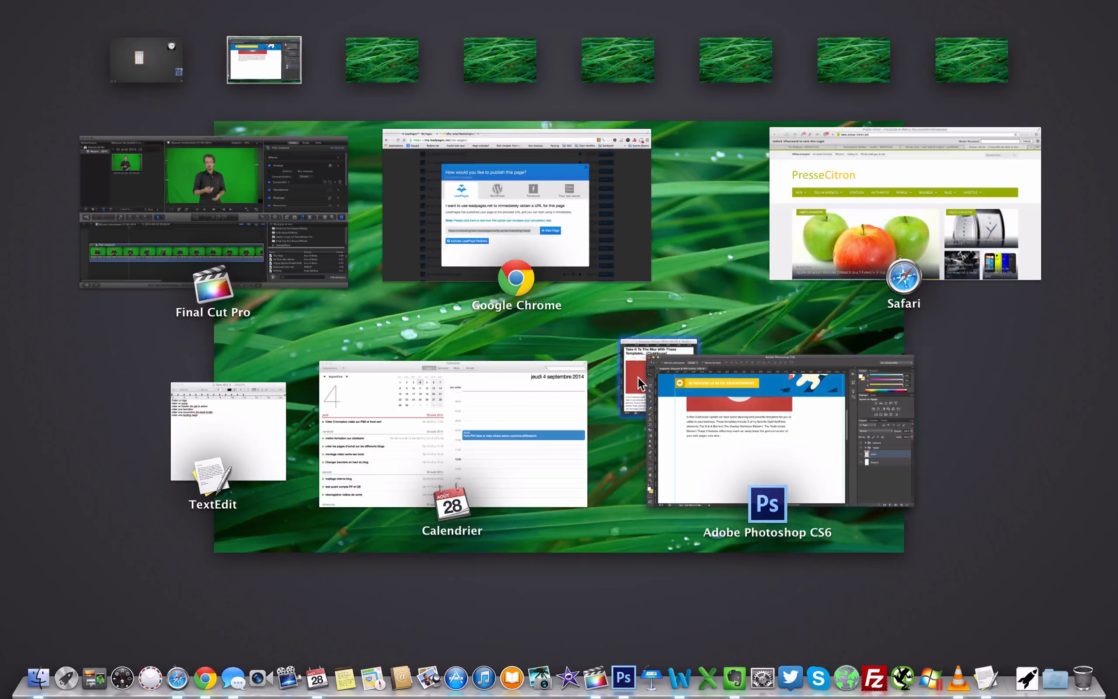
{"action": "left_click", "coordinate": [638, 376]}
{"action": "left_click_drag", "start_coordinate": [226, 208], "coordinate": [239, 475]}
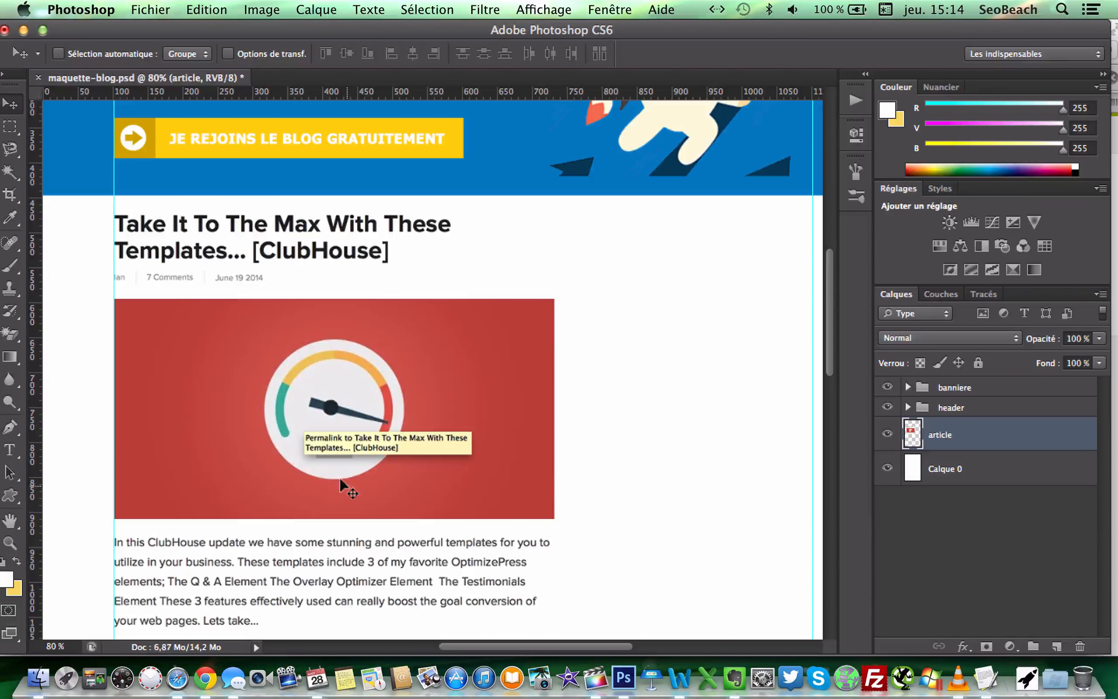
{"action": "key", "text": "Down"}
{"action": "key", "text": "Down"}
{"action": "key", "text": "Down"}
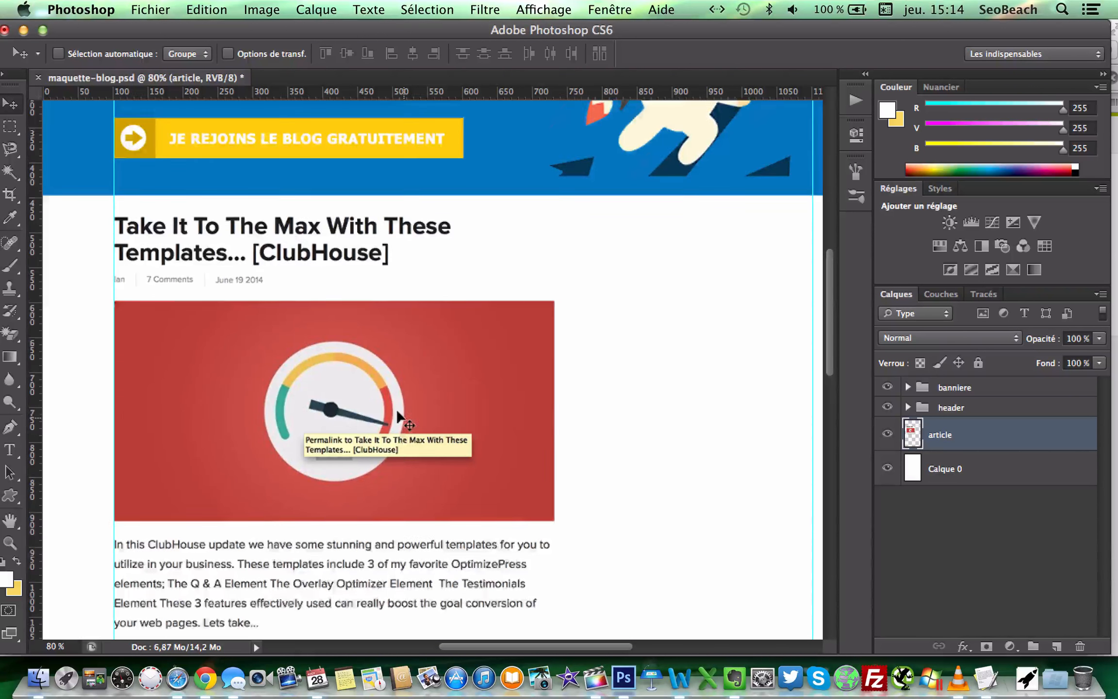
Duplicate the article layer within maquette-blog.psd
{"action": "scroll", "coordinate": [398, 417], "scroll_direction": "down", "scroll_amount": 5}
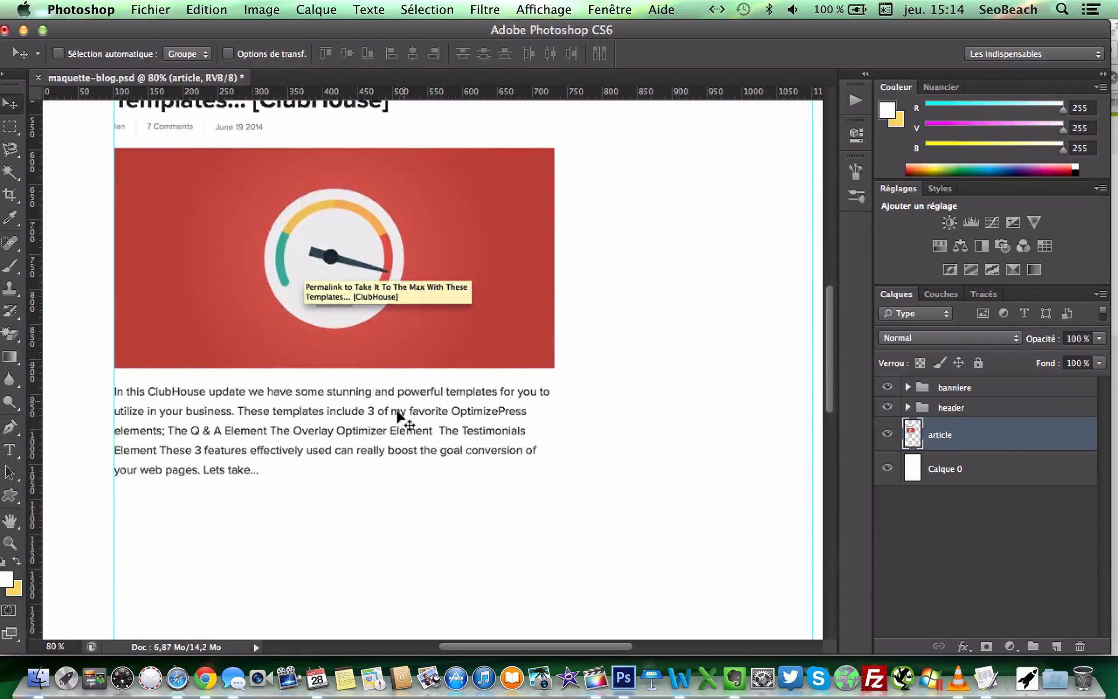
{"action": "left_click", "coordinate": [60, 644]}
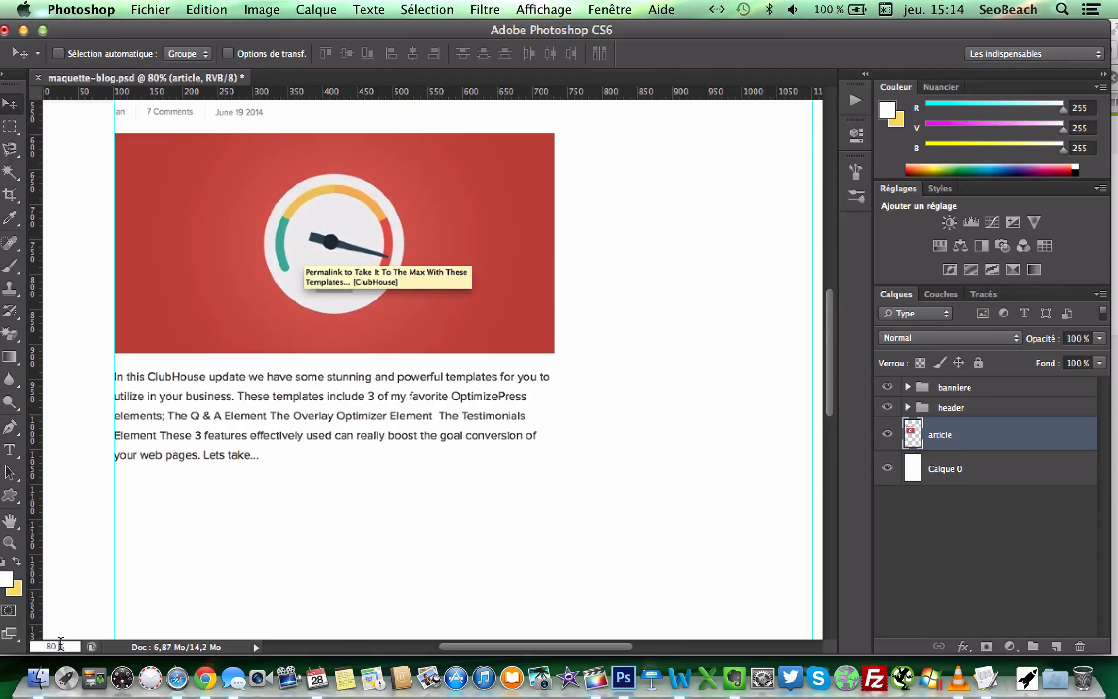
{"action": "double_click", "coordinate": [61, 643]}
{"action": "type", "text": "40"}
{"action": "key", "text": "Return"}
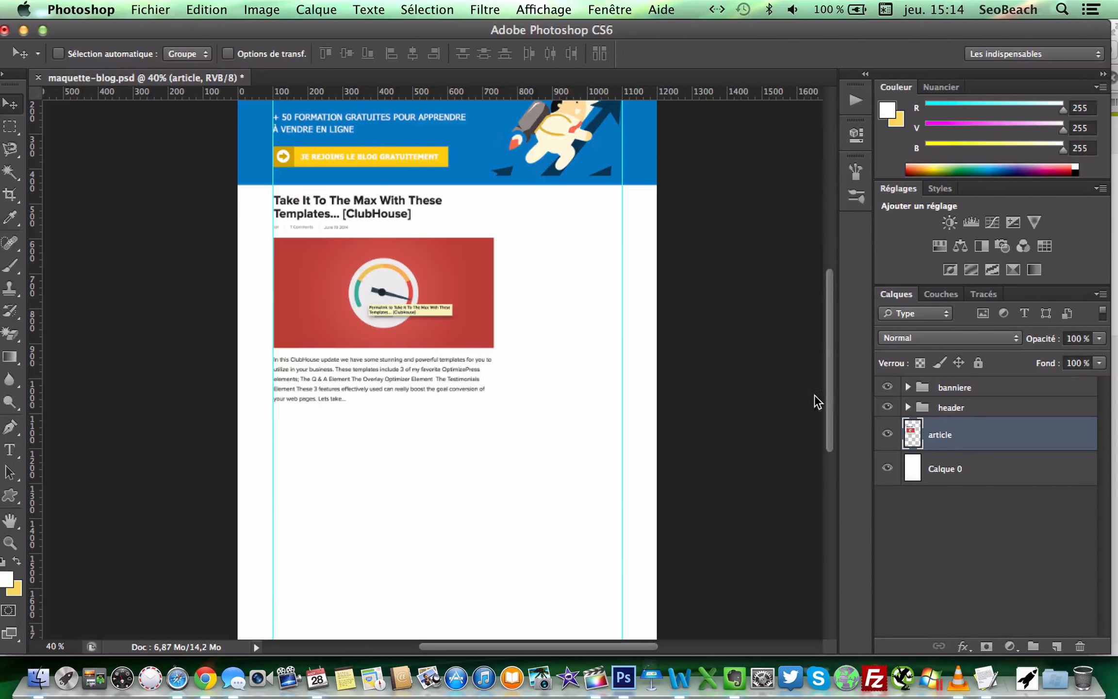
{"action": "left_click", "coordinate": [306, 6]}
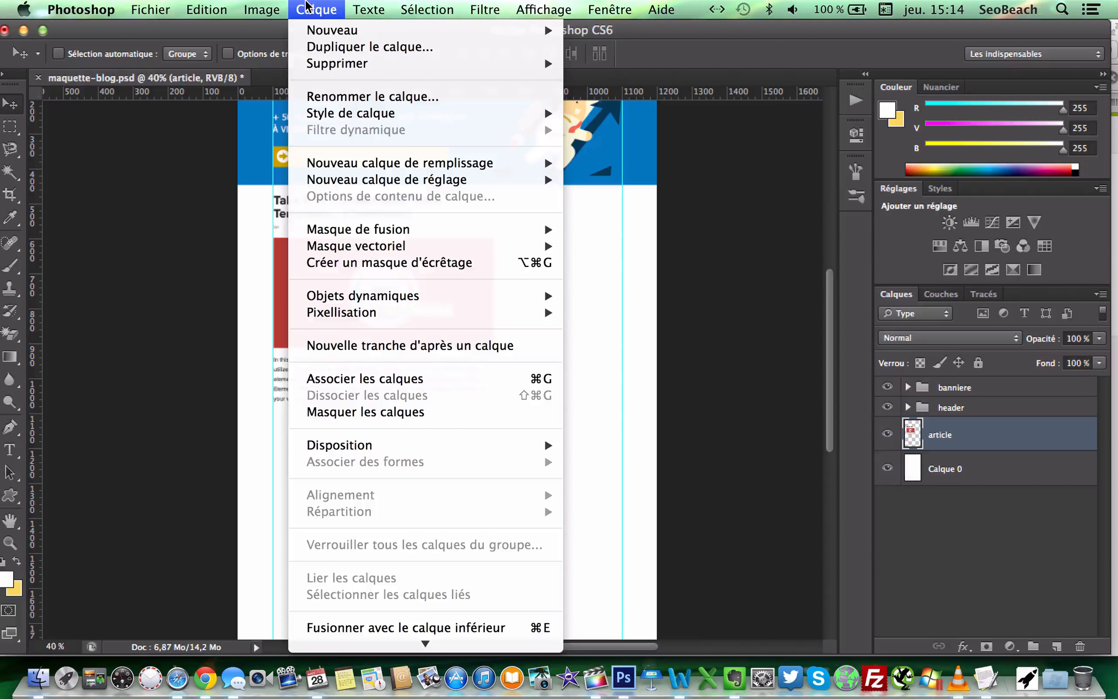
{"action": "left_click", "coordinate": [334, 47]}
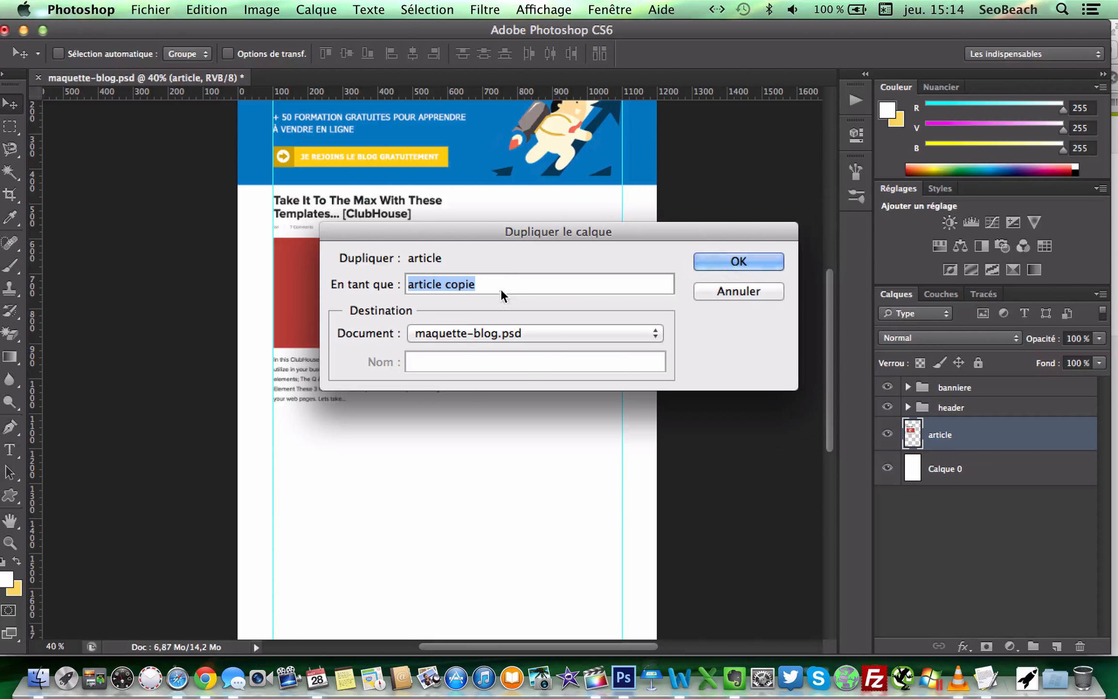
{"action": "key", "text": "Return"}
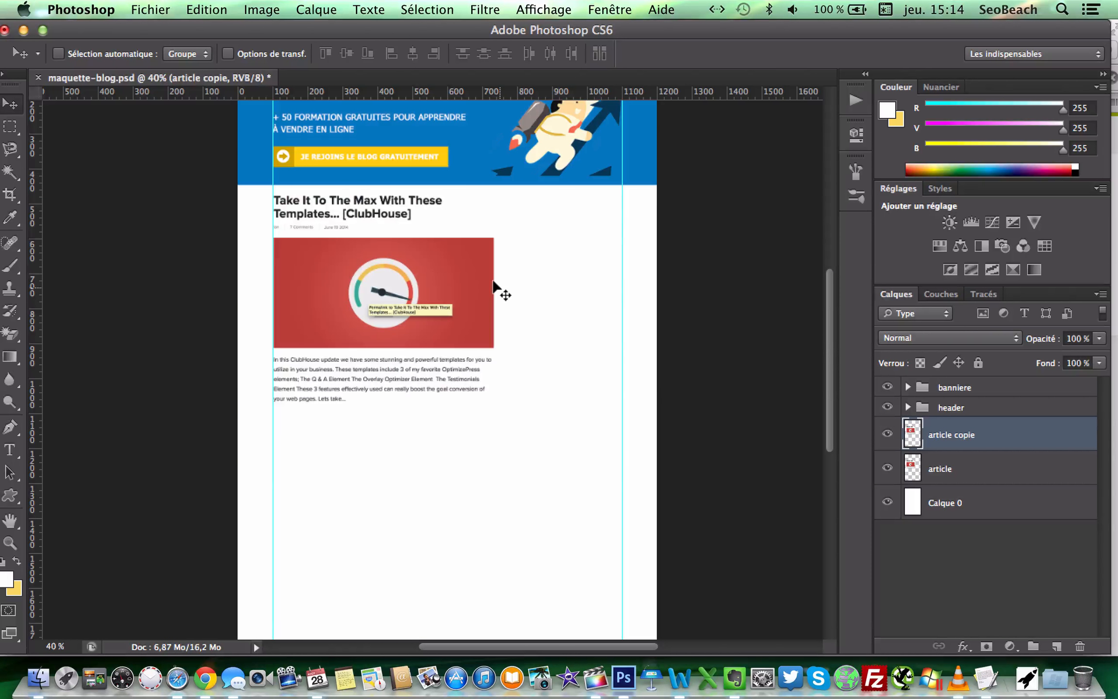
Move the duplicated article straight down until it sits below the first article's text with a small gap
{"action": "key", "text": "shift+Down"}
{"action": "key", "text": "shift+Down"}
{"action": "key", "text": "shift+Down"}
{"action": "key", "text": "shift+Down"}
{"action": "key", "text": "shift+Down"}
{"action": "key", "text": "shift+Down"}
{"action": "key", "text": "shift+Down"}
{"action": "key", "text": "shift+Down"}
{"action": "key", "text": "shift+Down"}
{"action": "key", "text": "shift+Down"}
{"action": "key", "text": "shift+Down"}
{"action": "key", "text": "shift+Down"}
{"action": "key", "text": "shift+Down"}
{"action": "key", "text": "shift+Down"}
{"action": "key", "text": "shift+Down"}
{"action": "key", "text": "shift+Down"}
{"action": "key", "text": "shift+Down"}
{"action": "key", "text": "shift+Down"}
{"action": "key", "text": "shift+Down"}
{"action": "key", "text": "shift+Down"}
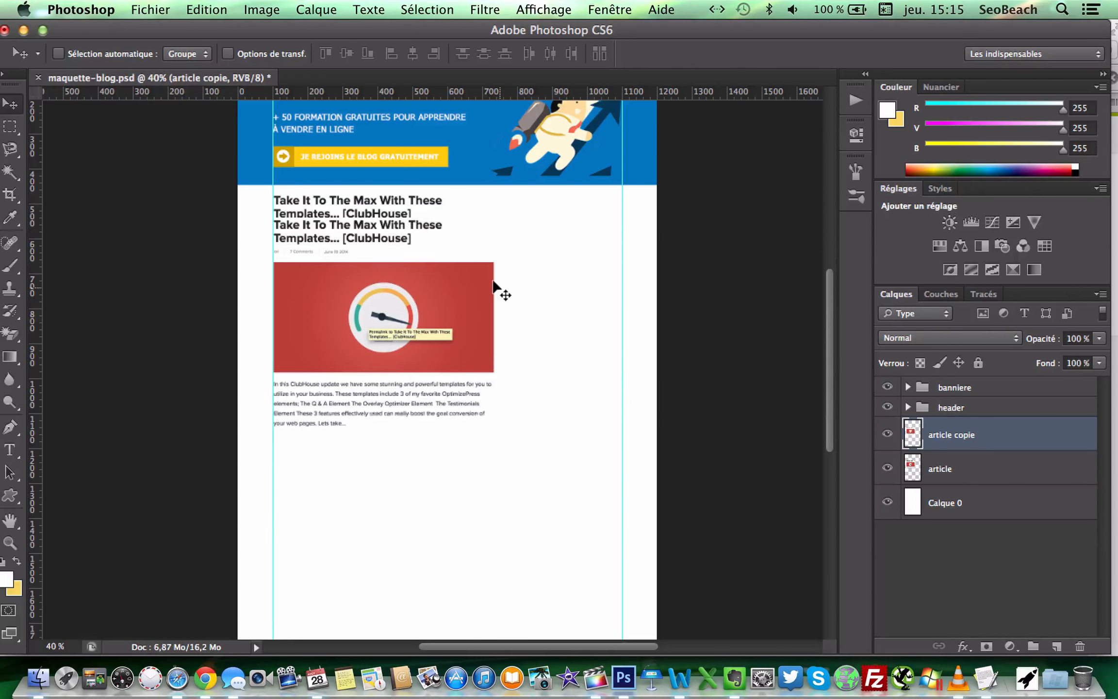
{"action": "key", "text": "shift+Down"}
{"action": "key", "text": "shift+Down"}
{"action": "key", "text": "shift+Down"}
{"action": "key", "text": "shift+Down"}
{"action": "key", "text": "shift+Down"}
{"action": "key", "text": "shift+Down"}
{"action": "key", "text": "shift+Down"}
{"action": "key", "text": "shift+Down"}
{"action": "key", "text": "shift+Down"}
{"action": "key", "text": "shift+Down"}
{"action": "key", "text": "shift+Down"}
{"action": "key", "text": "shift+Down"}
{"action": "key", "text": "shift+Down"}
{"action": "key", "text": "shift+Down"}
{"action": "key", "text": "shift+Down"}
{"action": "key", "text": "shift+Down"}
{"action": "key", "text": "shift+Down"}
{"action": "key", "text": "shift+Down"}
{"action": "key", "text": "shift+Down"}
{"action": "key", "text": "shift+Down"}
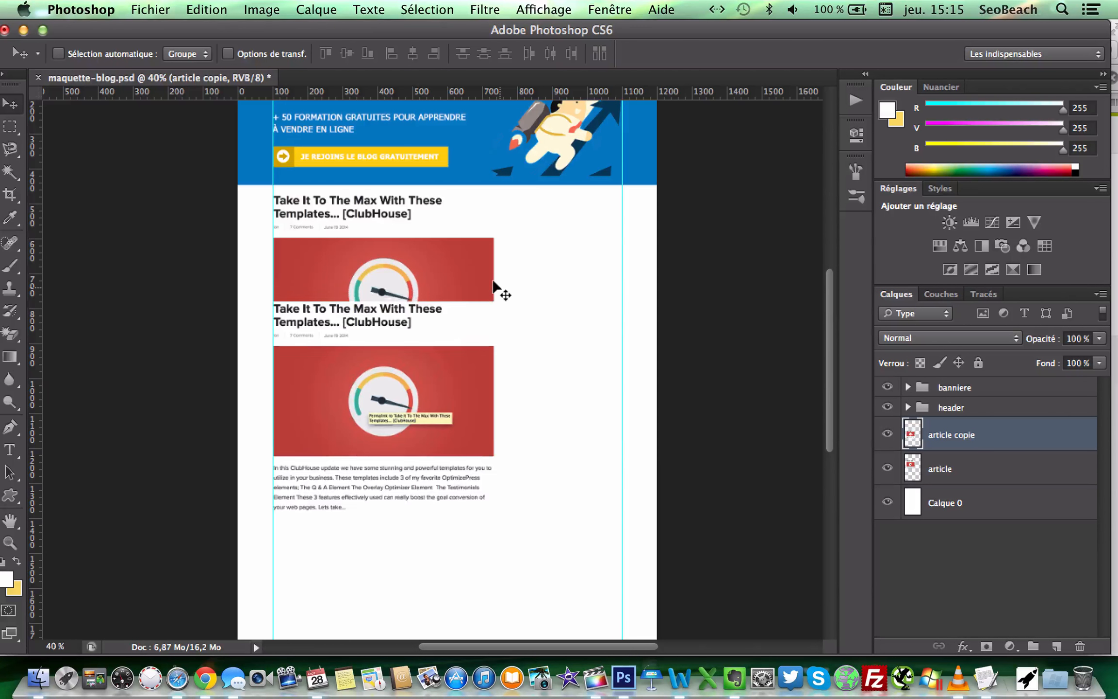
{"action": "key", "text": "shift+Down"}
{"action": "key", "text": "shift+Down"}
{"action": "key", "text": "shift+Down"}
{"action": "key", "text": "shift+Down"}
{"action": "key", "text": "shift+Down"}
{"action": "key", "text": "shift+Down"}
{"action": "key", "text": "shift+Down"}
{"action": "key", "text": "shift+Down"}
{"action": "key", "text": "shift+Down"}
{"action": "key", "text": "shift+Down"}
{"action": "key", "text": "shift+Down"}
{"action": "key", "text": "shift+Down"}
{"action": "key", "text": "shift+Down"}
{"action": "key", "text": "shift+Down"}
{"action": "key", "text": "shift+Down"}
{"action": "key", "text": "shift+Down"}
{"action": "key", "text": "shift+Down"}
{"action": "key", "text": "shift+Down"}
{"action": "key", "text": "shift+Down"}
{"action": "key", "text": "shift+Down"}
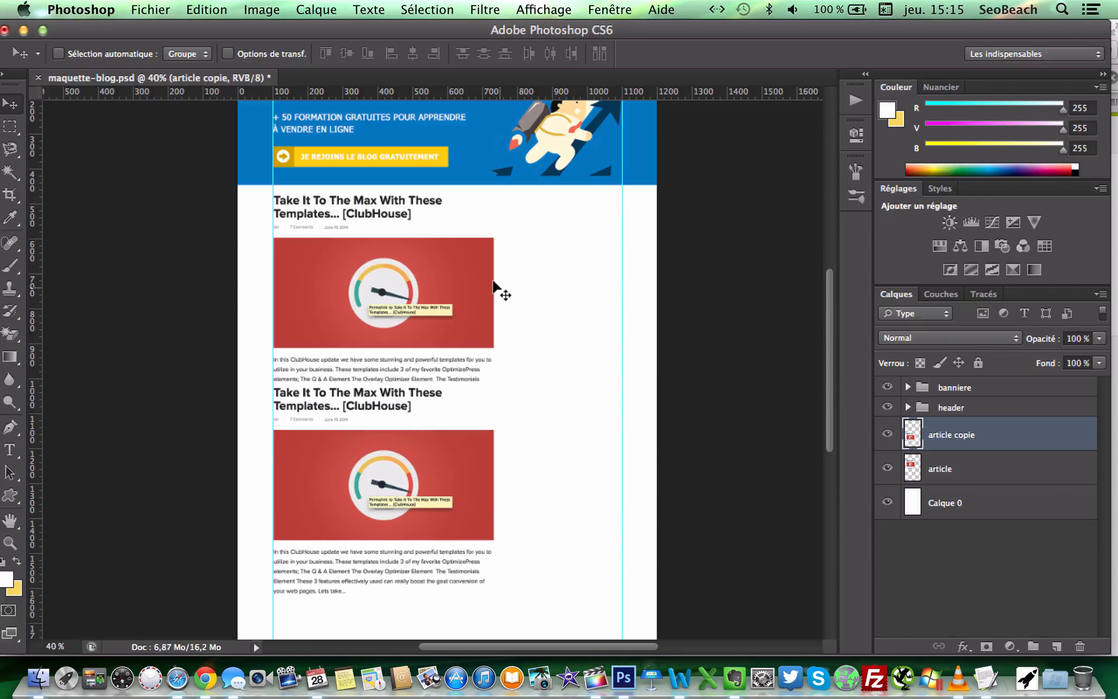
{"action": "key", "text": "shift+Down"}
{"action": "key", "text": "shift+Down"}
{"action": "key", "text": "shift+Down"}
{"action": "key", "text": "shift+Down"}
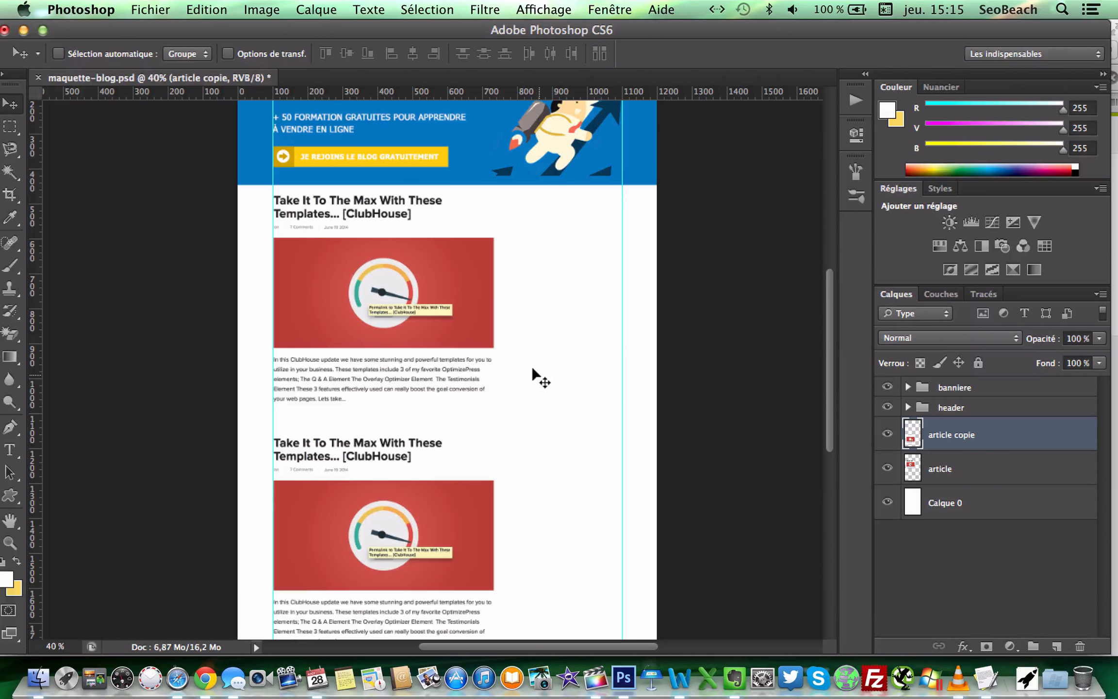
Open the sidebar screenshot "Capture d'écran 2014-08-28 à 14.41.51" from the Bureau folder
{"action": "key", "text": "super+o"}
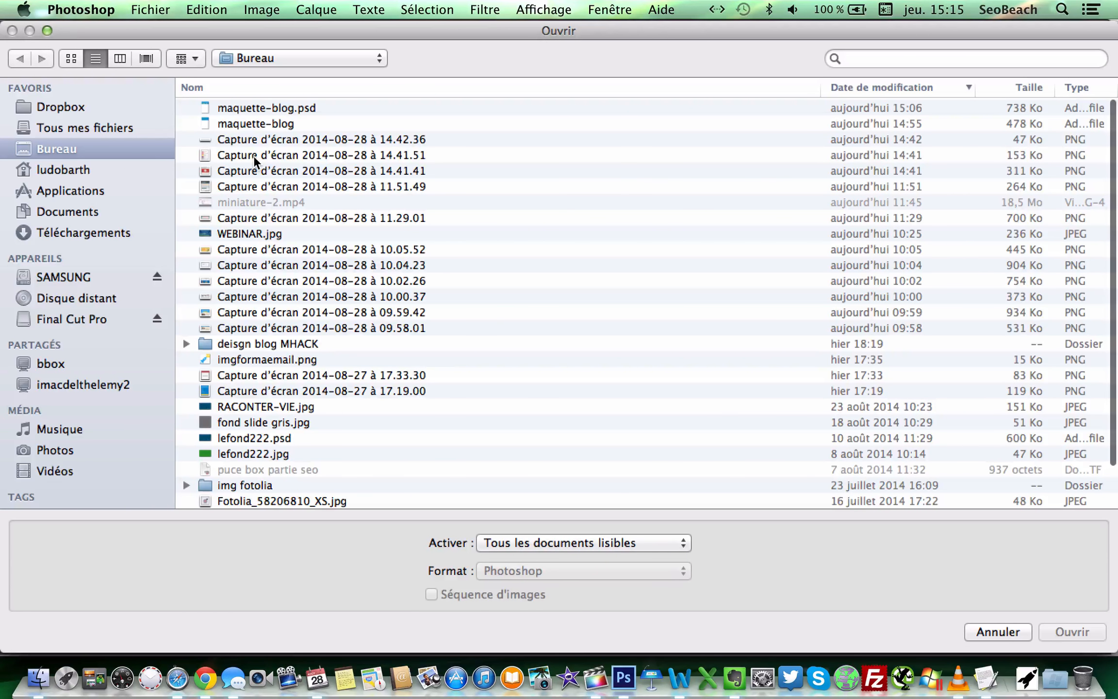
{"action": "left_click", "coordinate": [253, 156]}
{"action": "key", "text": "space"}
{"action": "key", "text": "space"}
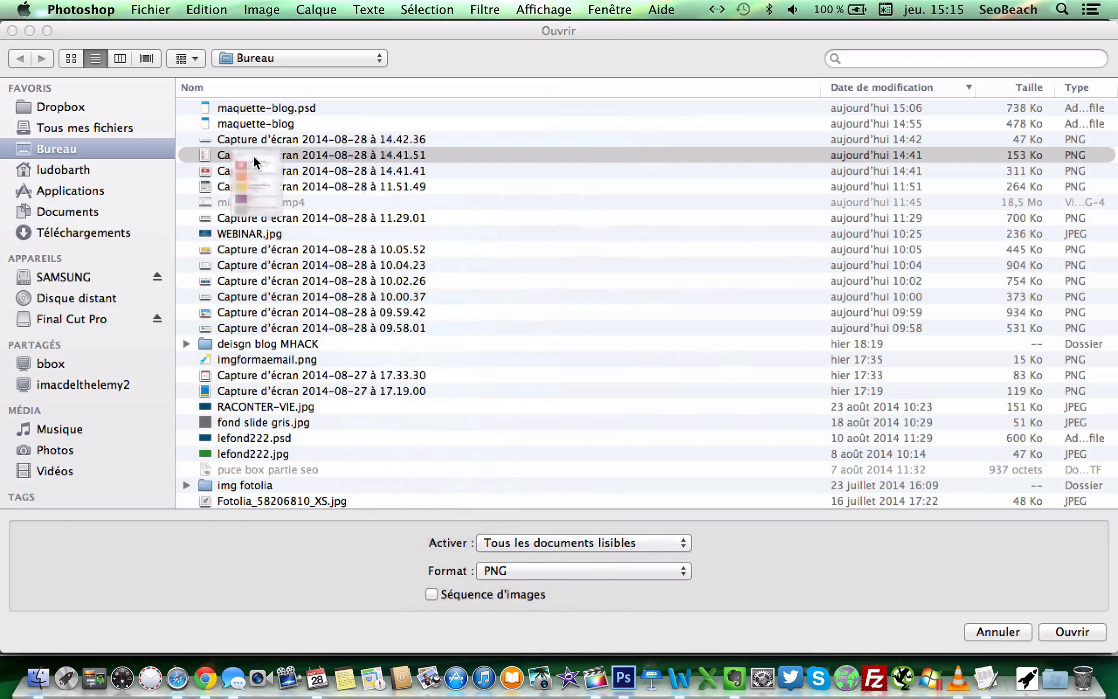
{"action": "key", "text": "Return"}
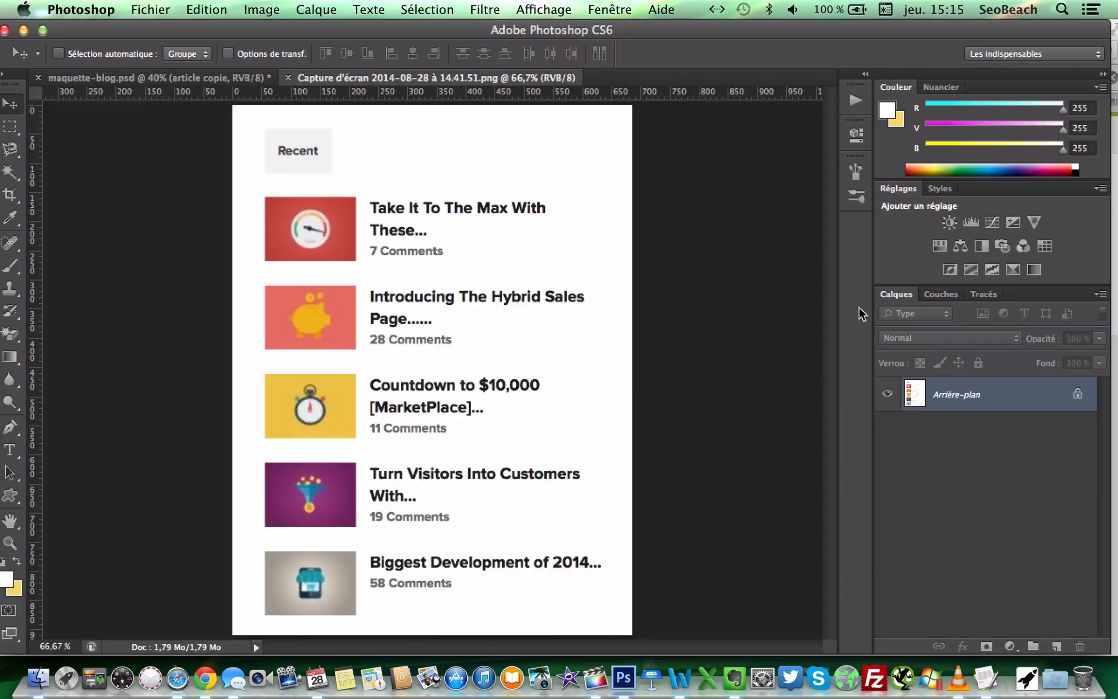
Convert the screenshot's locked background into a normal layer named "side"
{"action": "double_click", "coordinate": [938, 393]}
{"action": "type", "text": "side"}
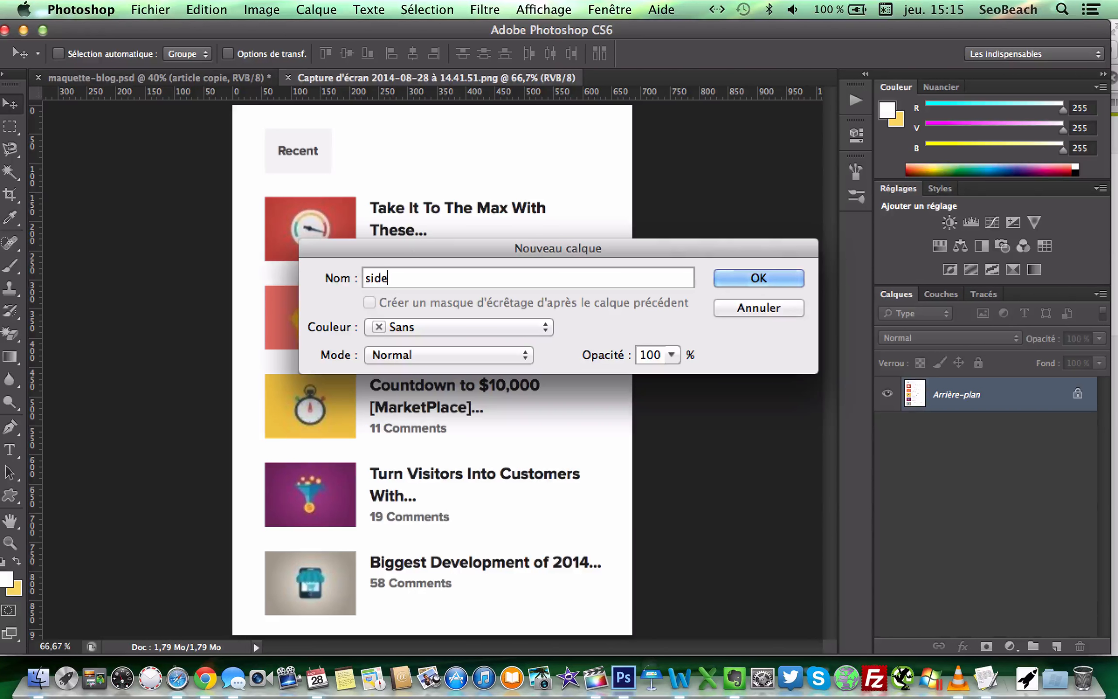
{"action": "key", "text": "Return"}
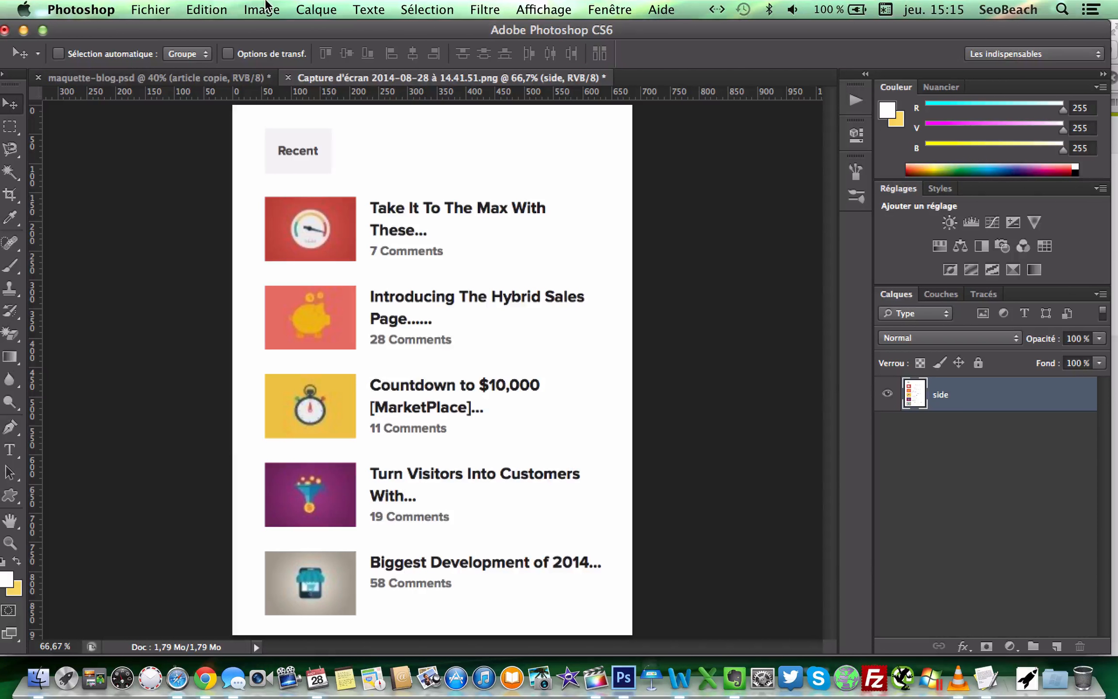
Set the resolution of the sidebar screenshot to 72 pixels/inch in the image size settings
{"action": "left_click", "coordinate": [266, 7]}
{"action": "left_click", "coordinate": [468, 164]}
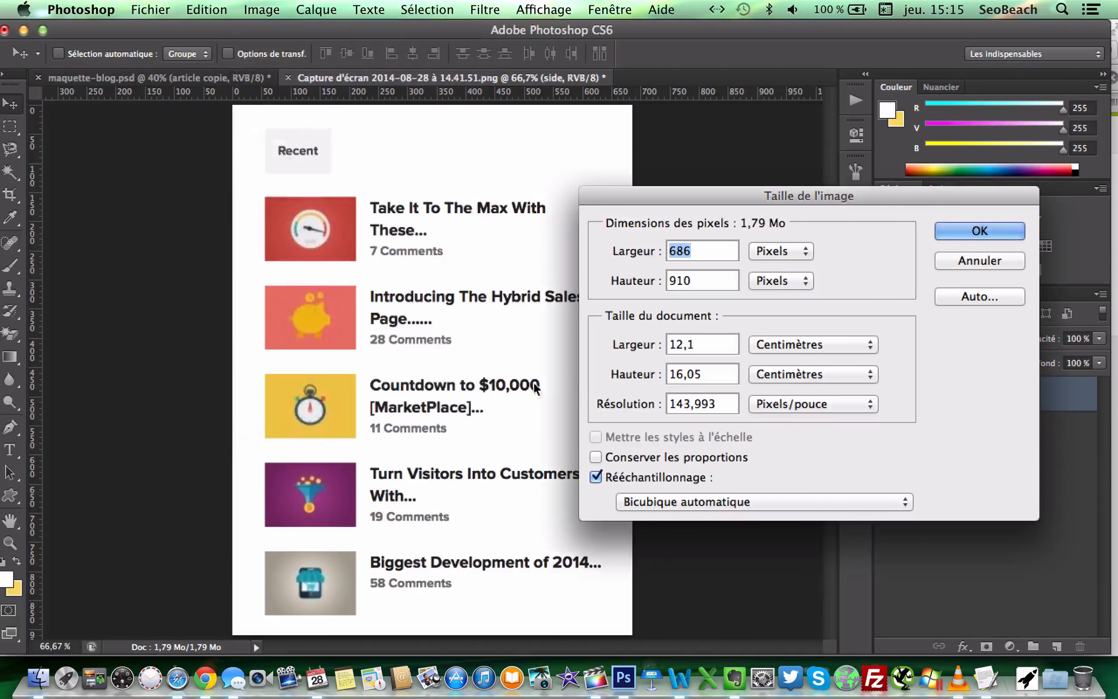
{"action": "double_click", "coordinate": [700, 404]}
{"action": "type", "text": "7"}
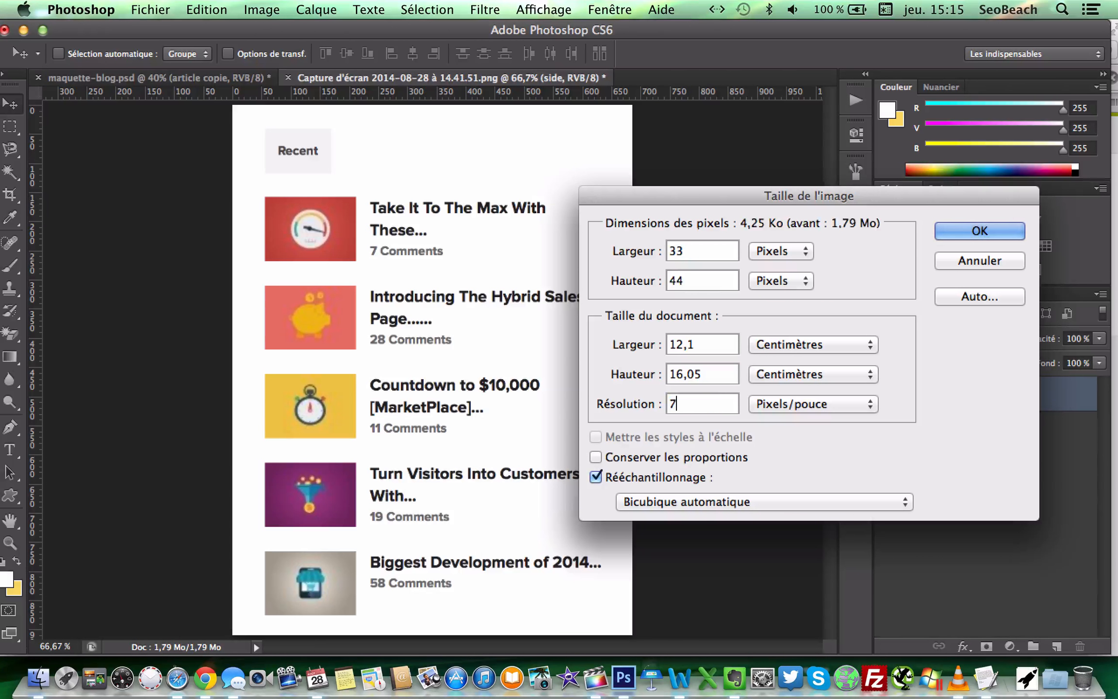
{"action": "type", "text": "2"}
{"action": "key", "text": "Return"}
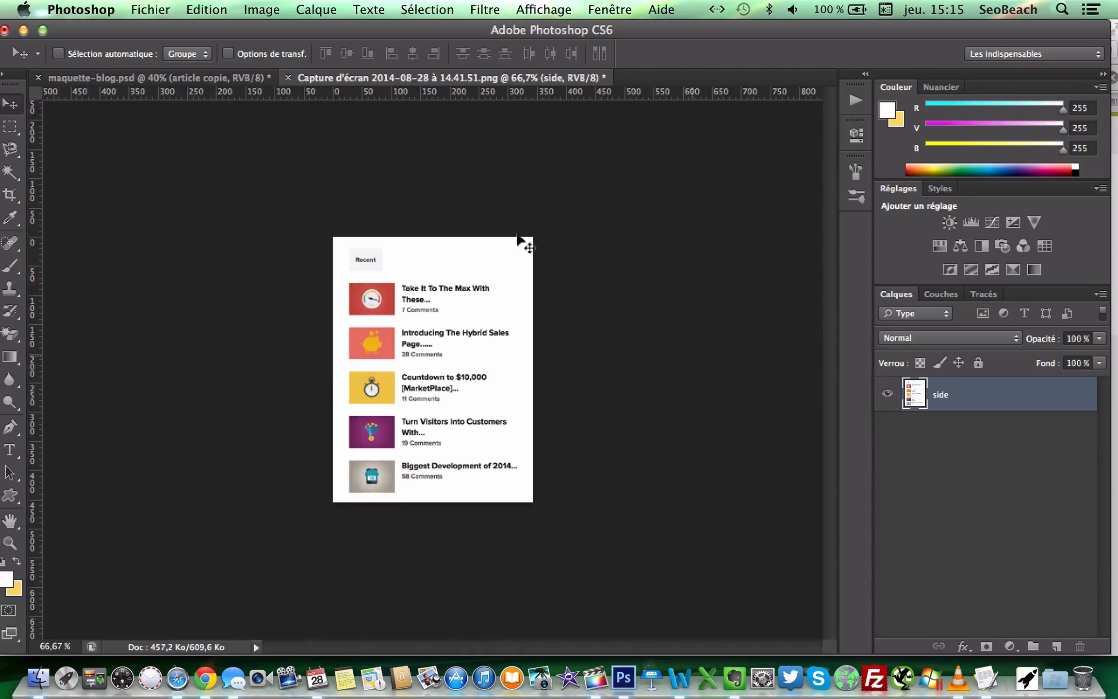
Copy the side layer into maquette-blog.psd and move it beside the first article, up against the rightmost vertical guide
{"action": "left_click_drag", "start_coordinate": [451, 82], "coordinate": [486, 359]}
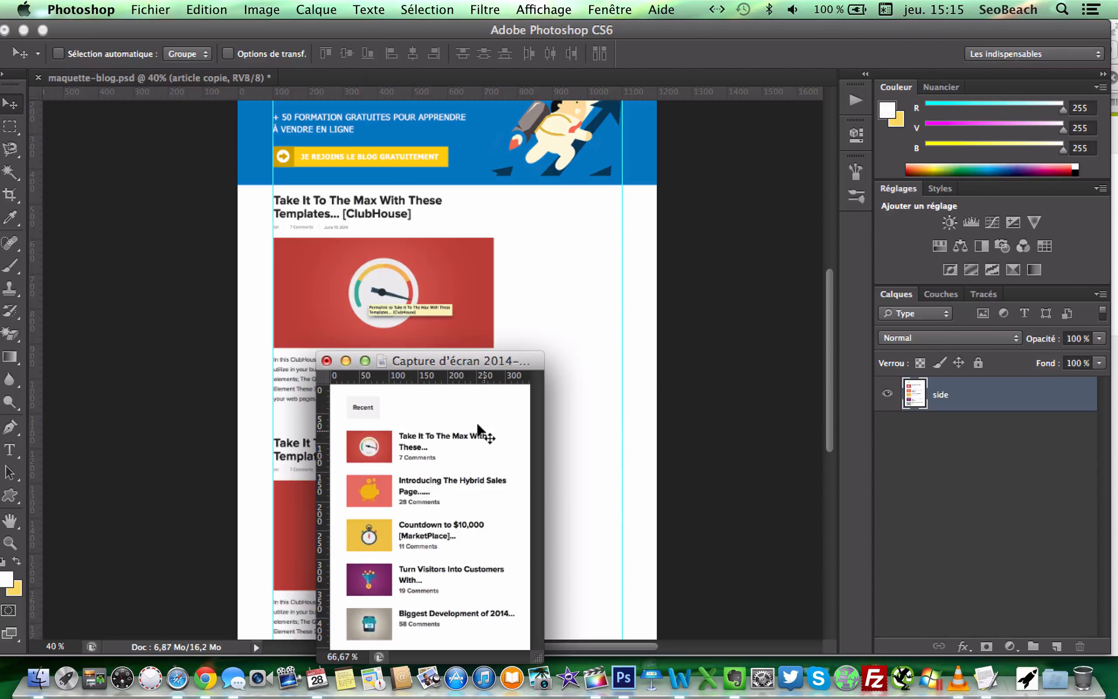
{"action": "left_click_drag", "start_coordinate": [481, 432], "coordinate": [577, 239]}
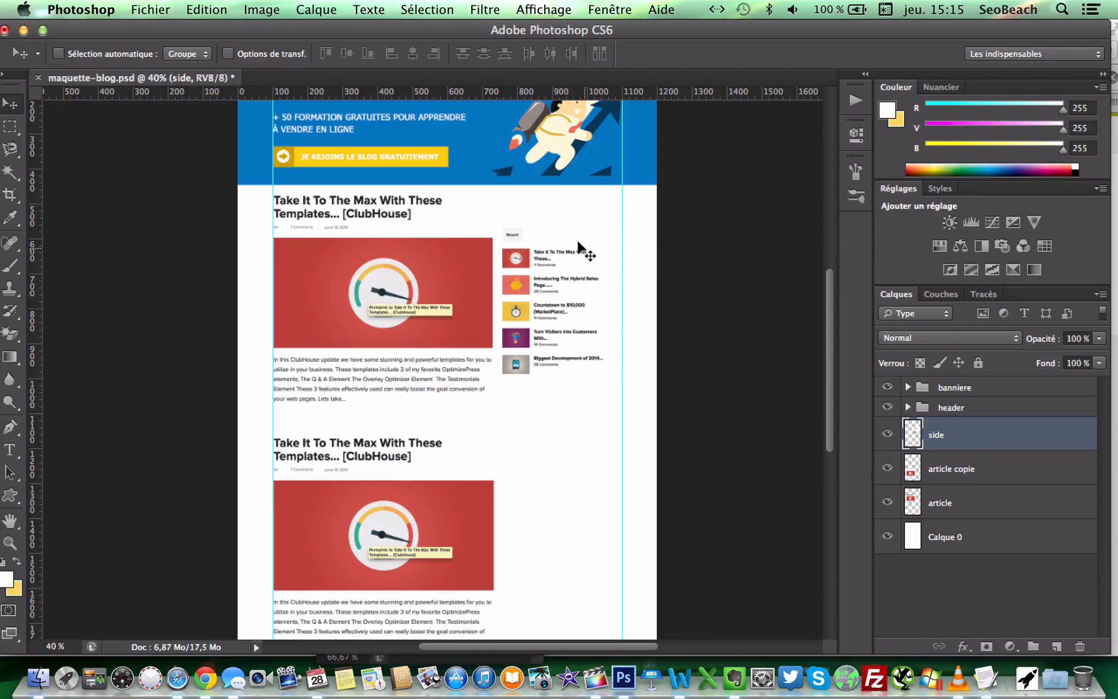
{"action": "key", "text": "shift+Right"}
{"action": "key", "text": "shift+Right"}
{"action": "key", "text": "shift+Right"}
{"action": "key", "text": "shift+Right"}
{"action": "key", "text": "shift+Right"}
{"action": "key", "text": "shift+Right"}
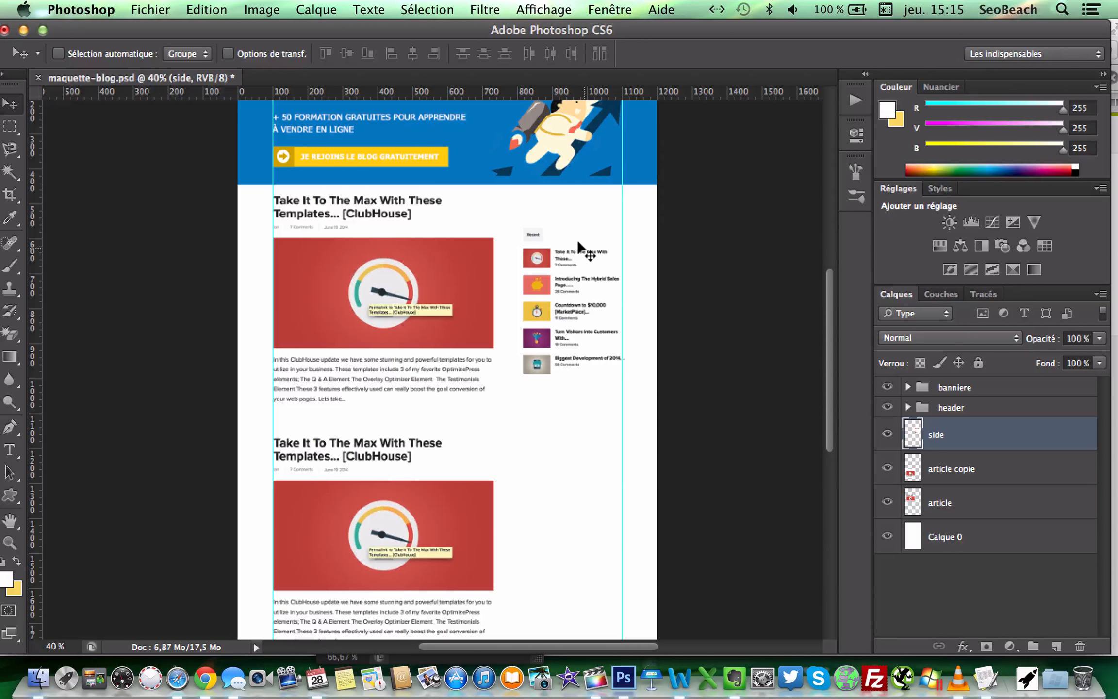
Nudge the side layer up to the height of the first article's title, keeping it just inside the rightmost guide
{"action": "key", "text": "shift+Up"}
{"action": "key", "text": "shift+Up"}
{"action": "key", "text": "shift+Up"}
{"action": "key", "text": "shift+Left"}
{"action": "key", "text": "shift+Up"}
{"action": "key", "text": "shift+Up"}
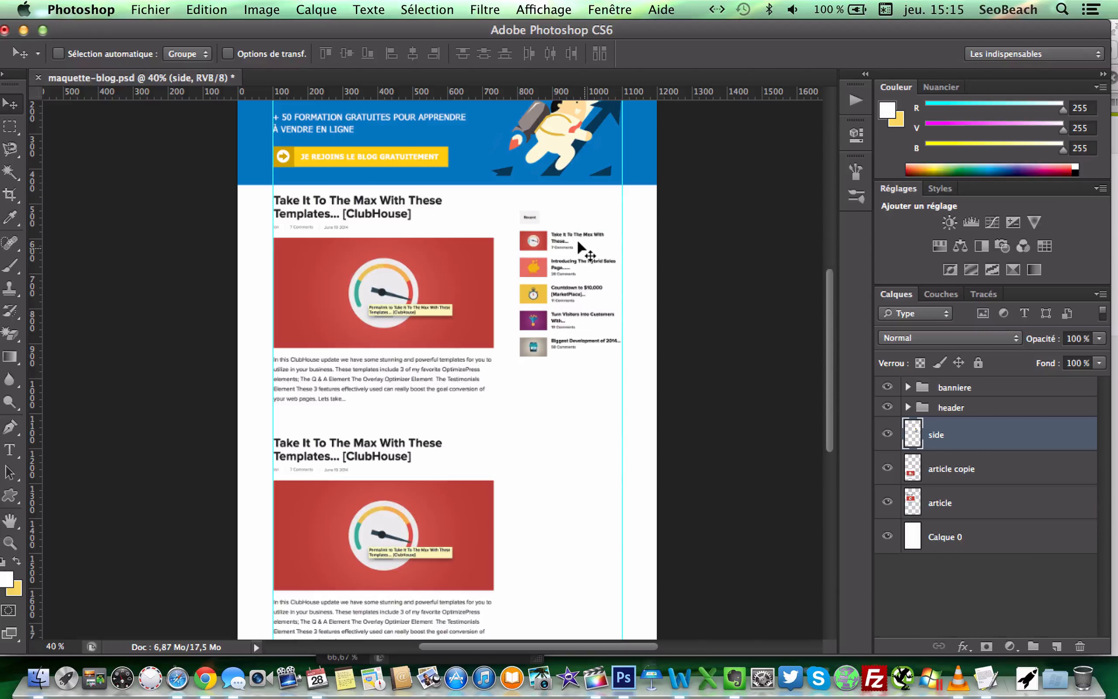
{"action": "key", "text": "shift+Up"}
{"action": "key", "text": "shift+Up"}
{"action": "key", "text": "shift+Up"}
{"action": "key", "text": "shift+Up"}
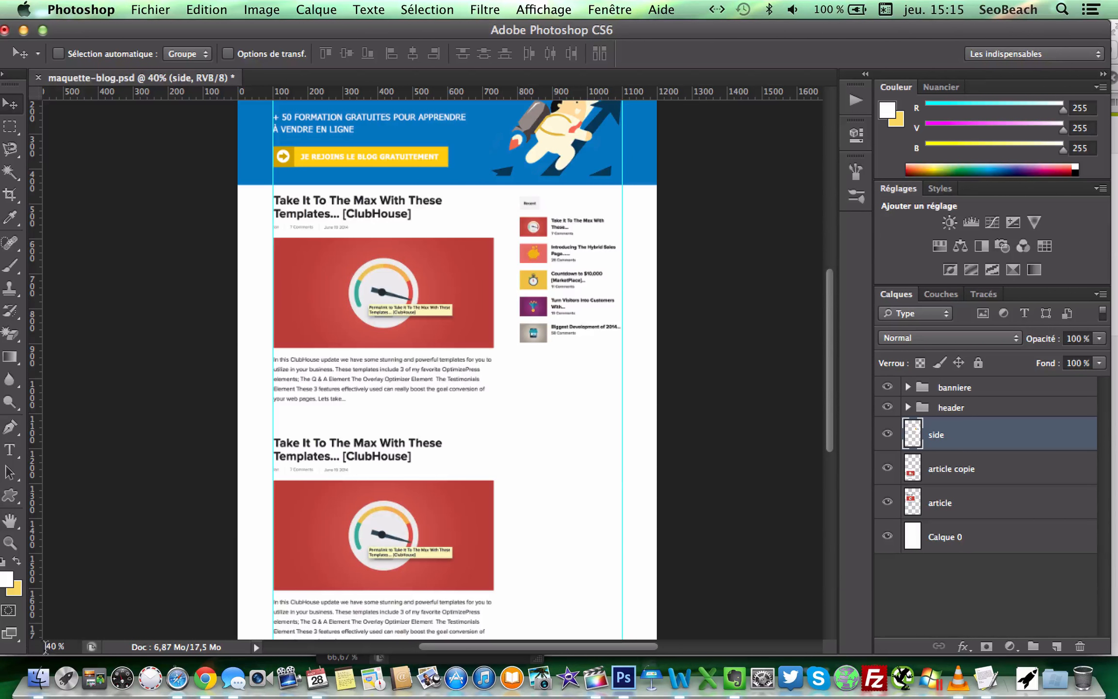
Add a vertical guide along the left edge of the sidebar thumbnails, at about 800 px
{"action": "left_click", "coordinate": [70, 645]}
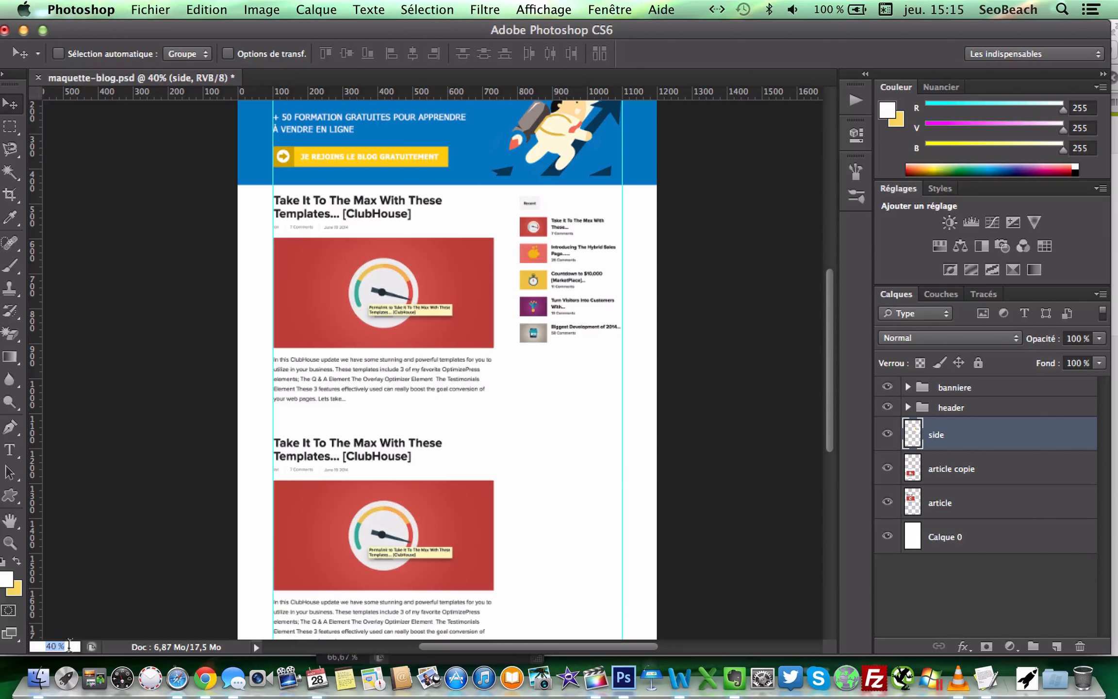
{"action": "type", "text": "80"}
{"action": "key", "text": "Return"}
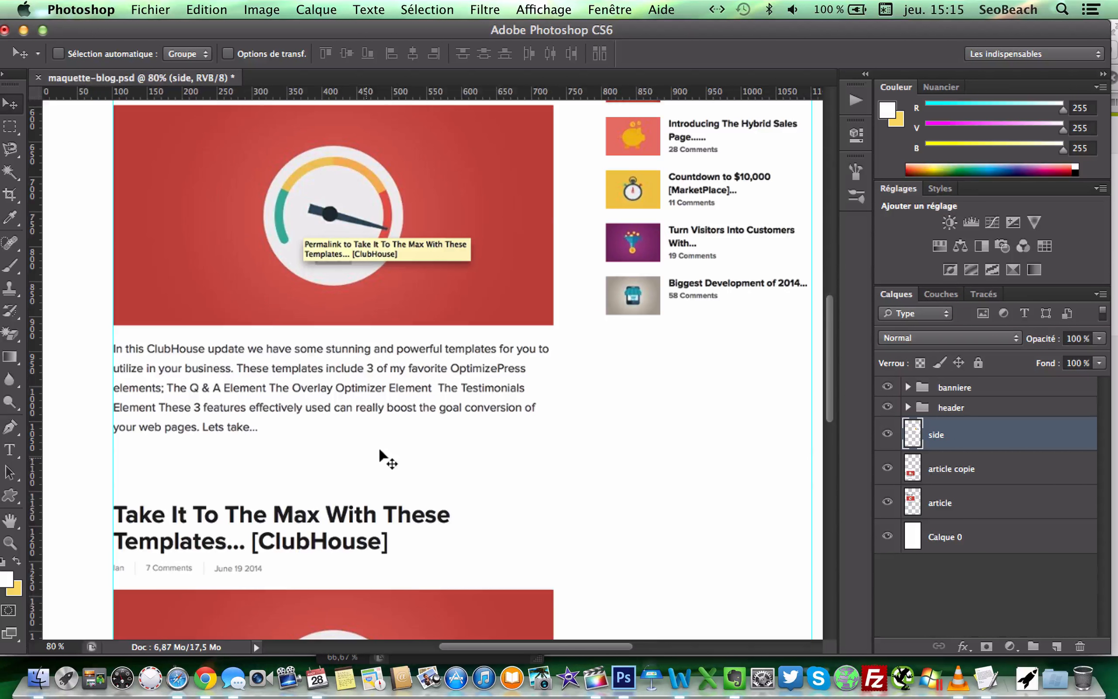
{"action": "scroll", "coordinate": [379, 449], "scroll_direction": "up", "scroll_amount": 5}
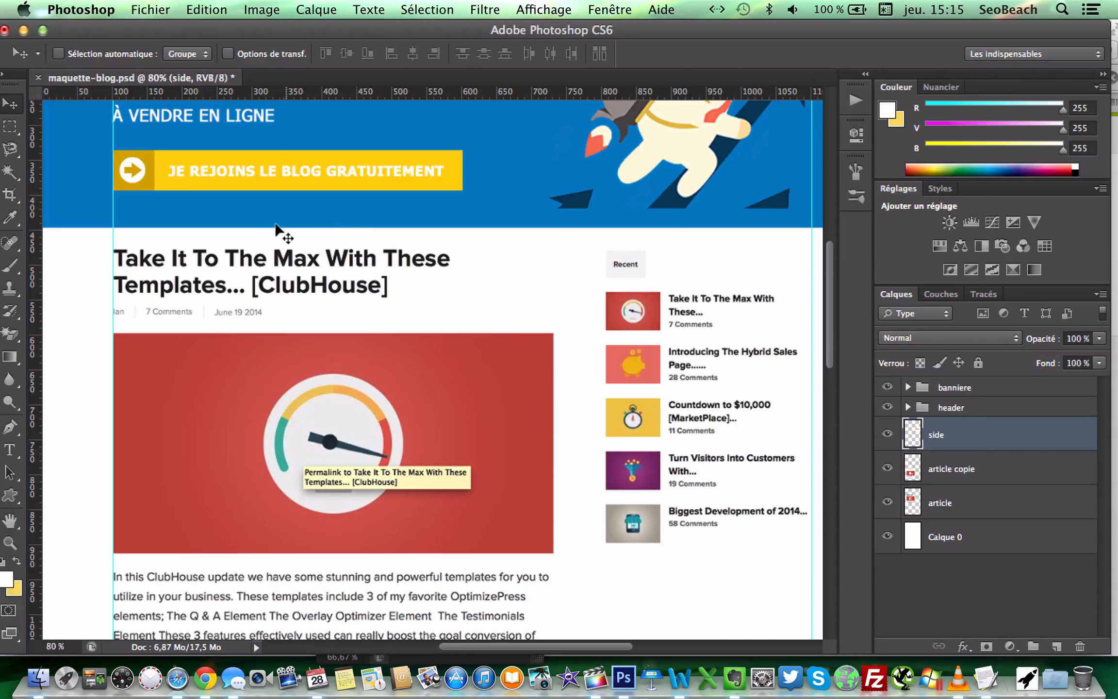
{"action": "left_click_drag", "start_coordinate": [37, 254], "coordinate": [603, 493]}
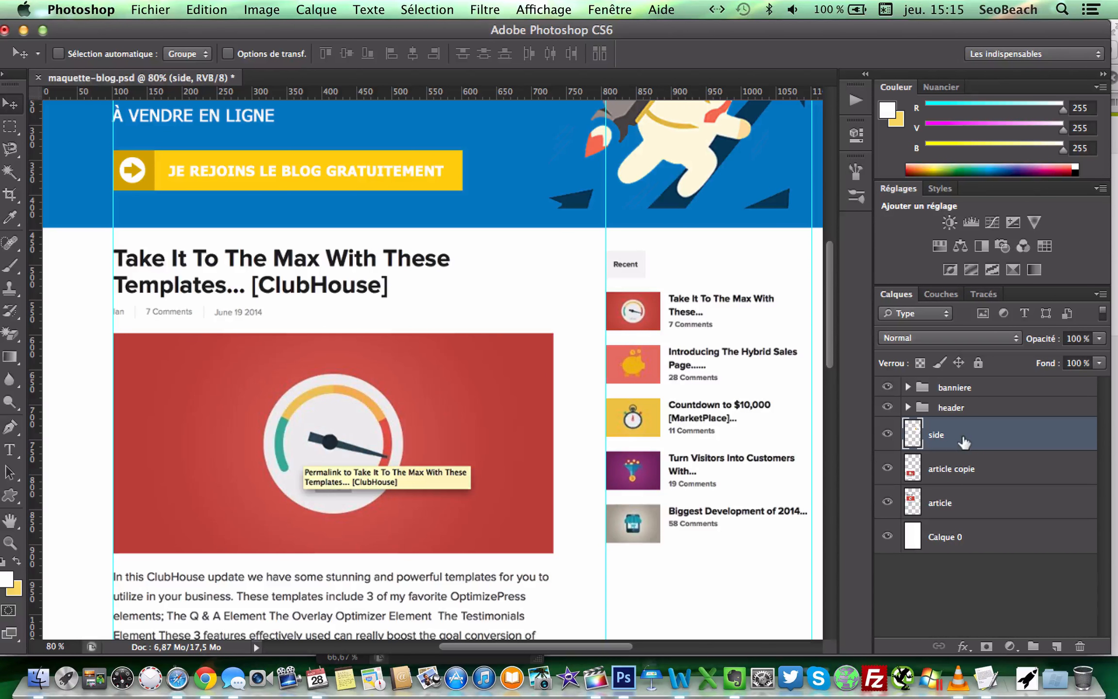
Delete the side layer and hide the article layer
{"action": "left_click_drag", "start_coordinate": [960, 439], "coordinate": [1078, 641]}
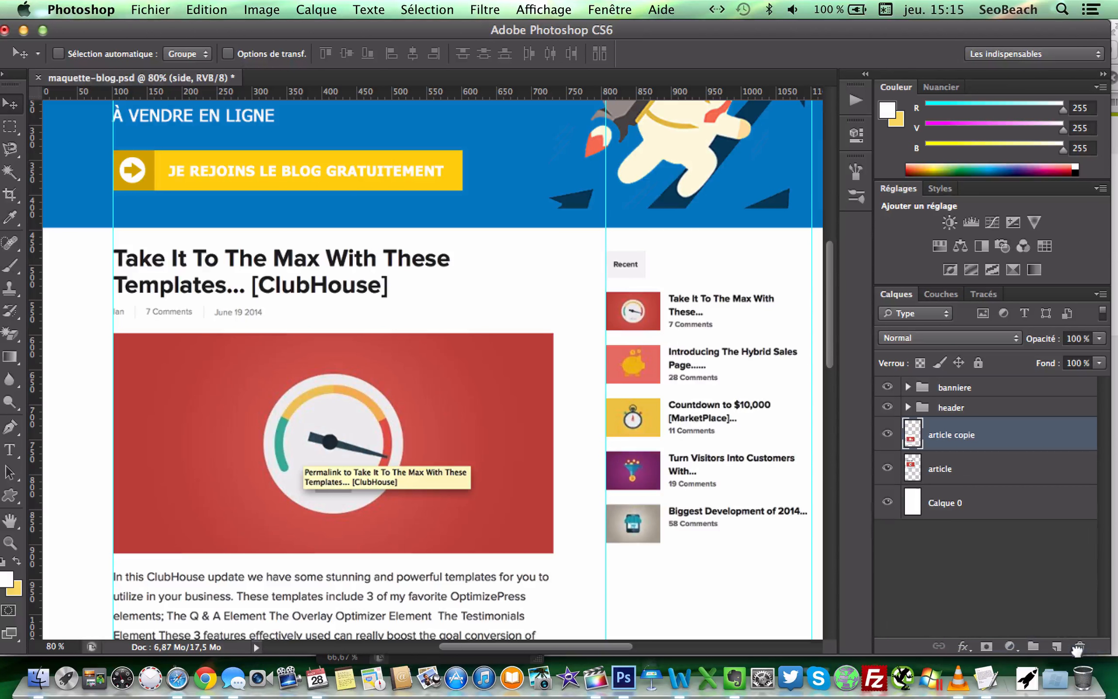
{"action": "left_click", "coordinate": [949, 465]}
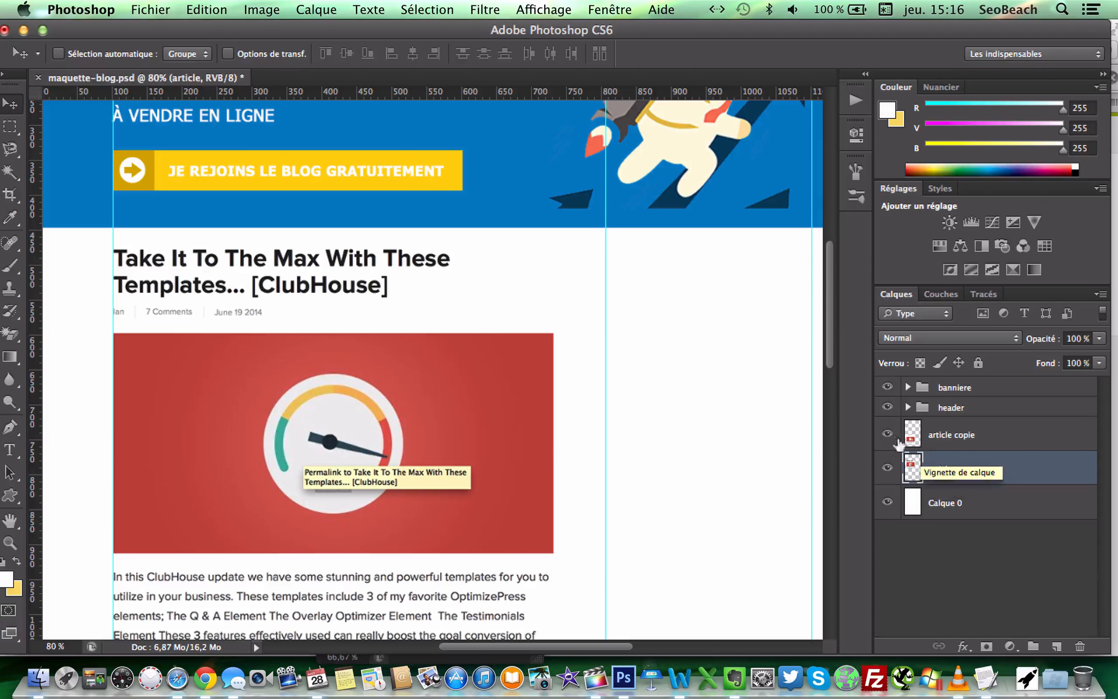
{"action": "left_click", "coordinate": [887, 468]}
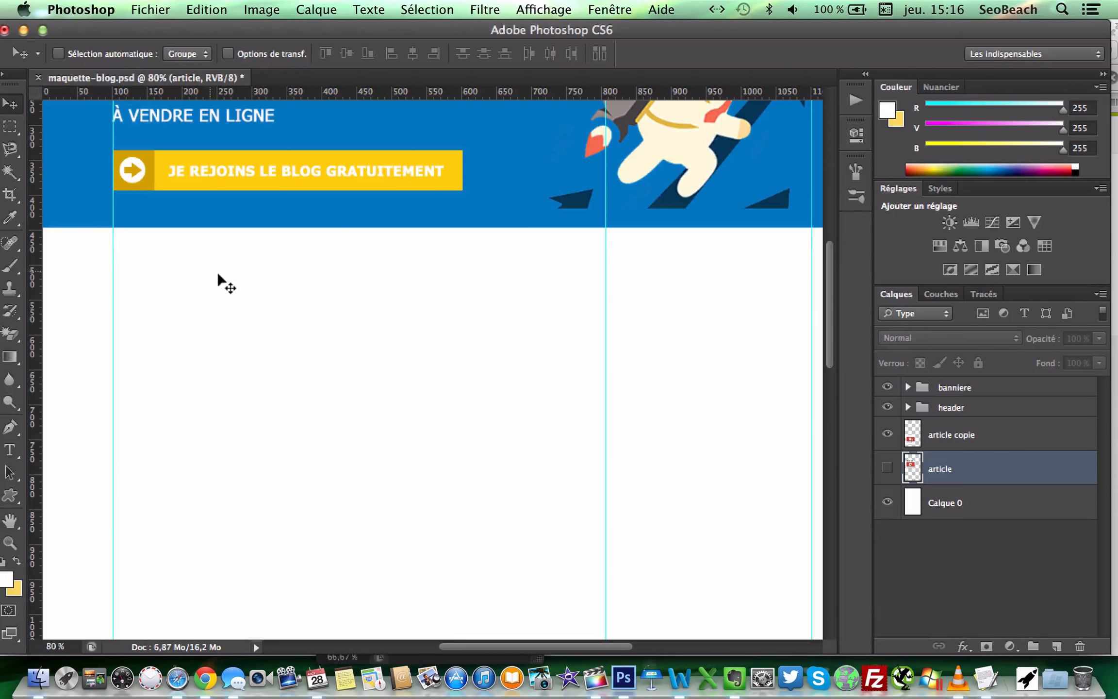
Create a new layer named "barre menu" above the hidden article layer
{"action": "left_click", "coordinate": [62, 646]}
{"action": "type", "text": "6"}
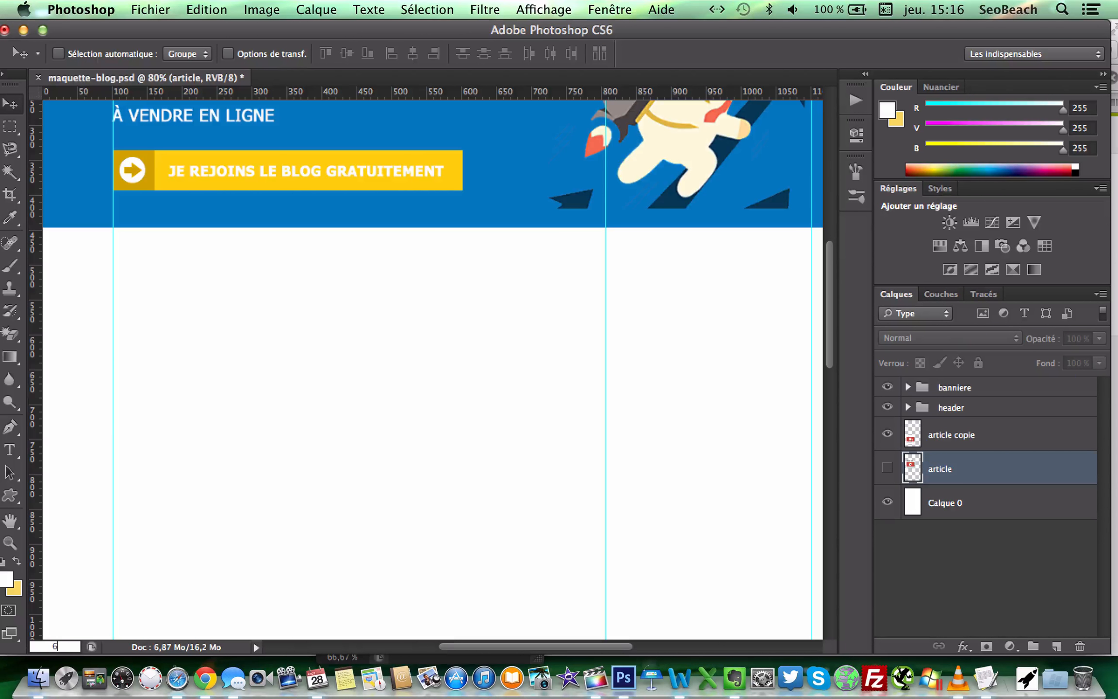
{"action": "type", "text": "0"}
{"action": "key", "text": "Return"}
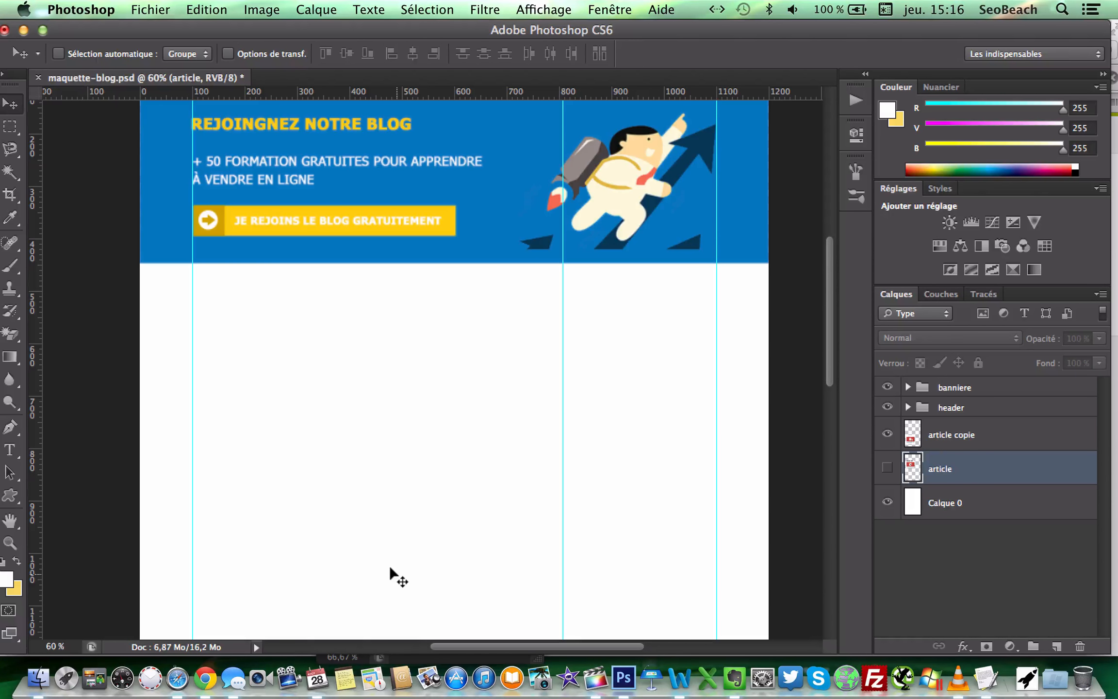
{"action": "key", "text": "shift+super+n"}
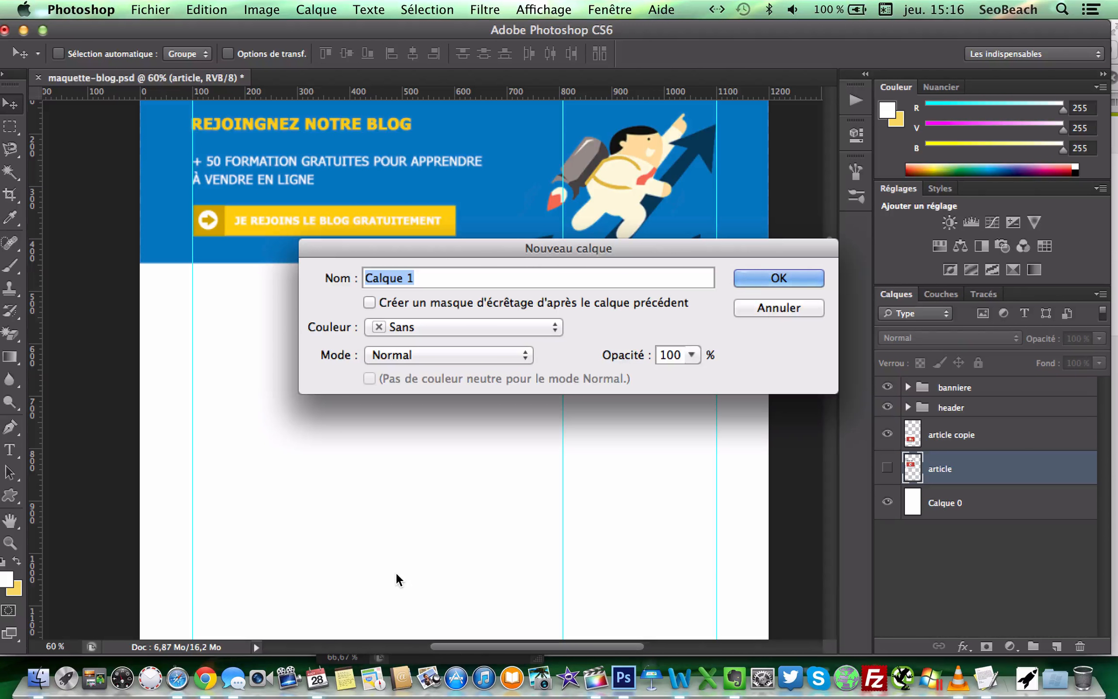
{"action": "type", "text": "barre menu"}
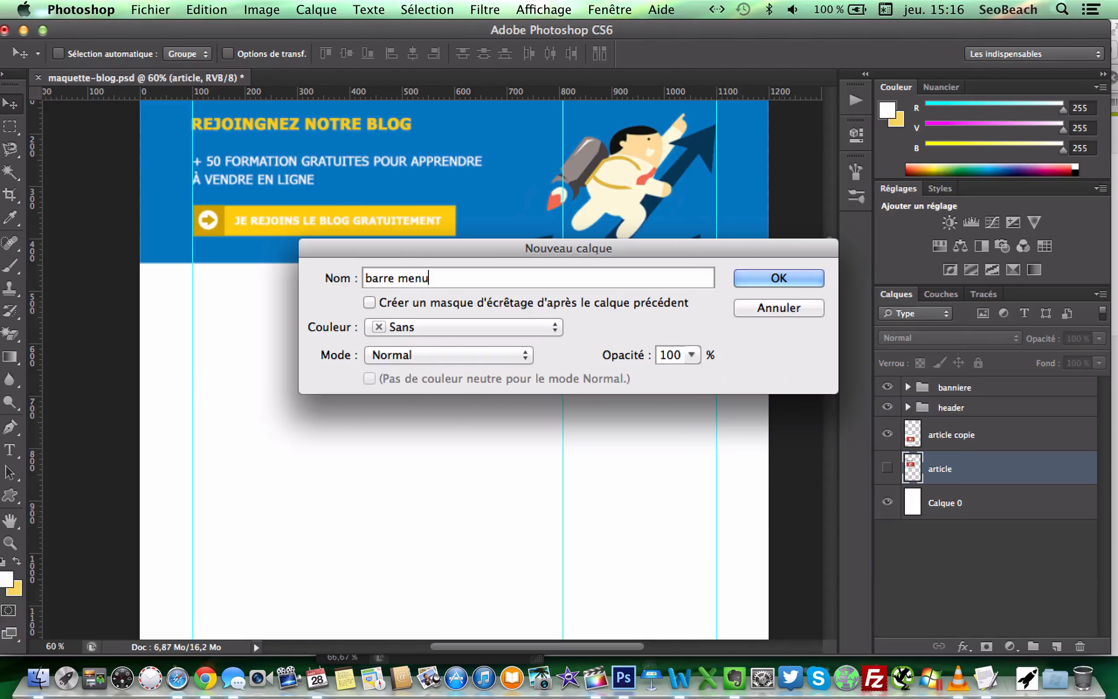
{"action": "key", "text": "Return"}
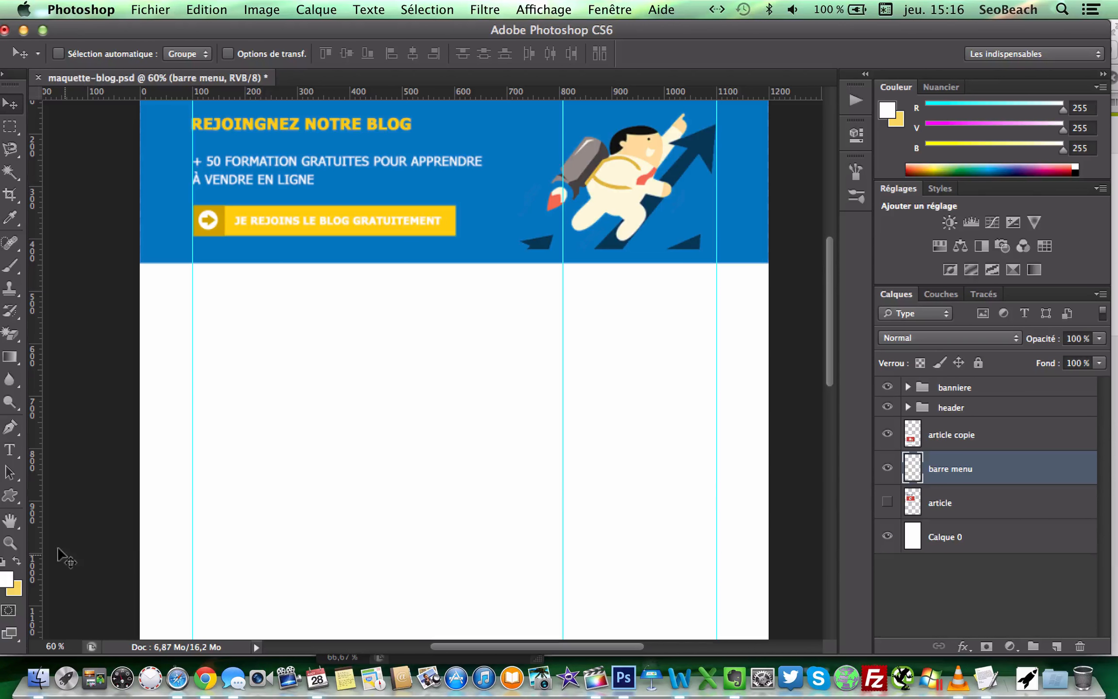
Set the foreground color to the pale pinkish grey #f2e7e7
{"action": "left_click", "coordinate": [6, 579]}
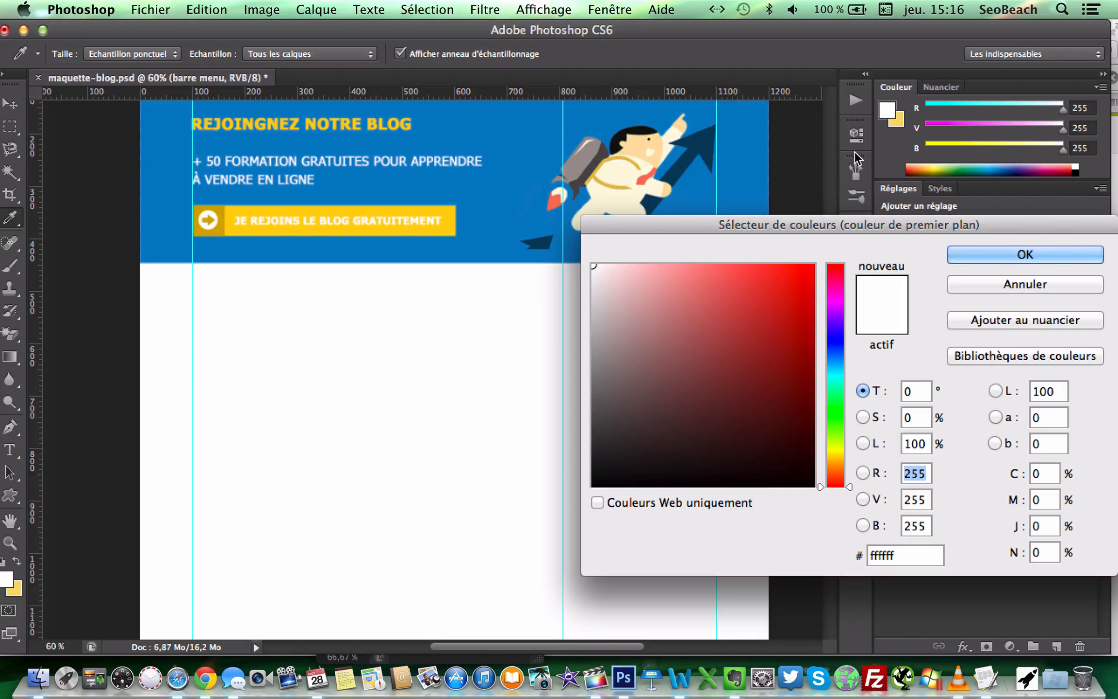
{"action": "left_click", "coordinate": [602, 275]}
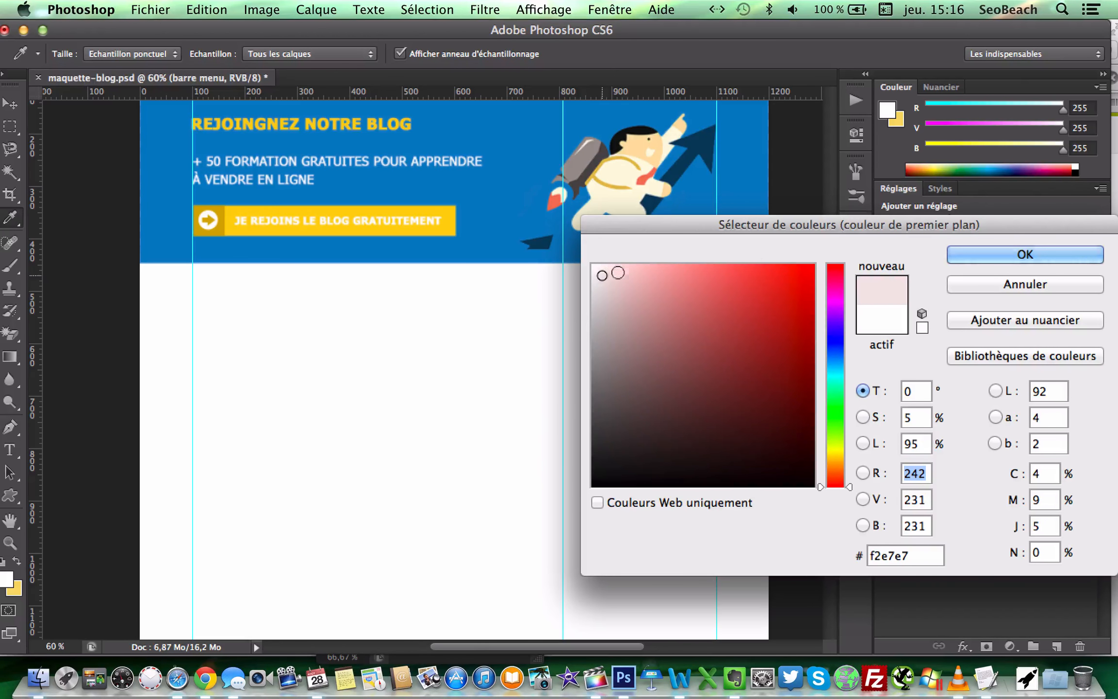
{"action": "left_click", "coordinate": [1025, 254]}
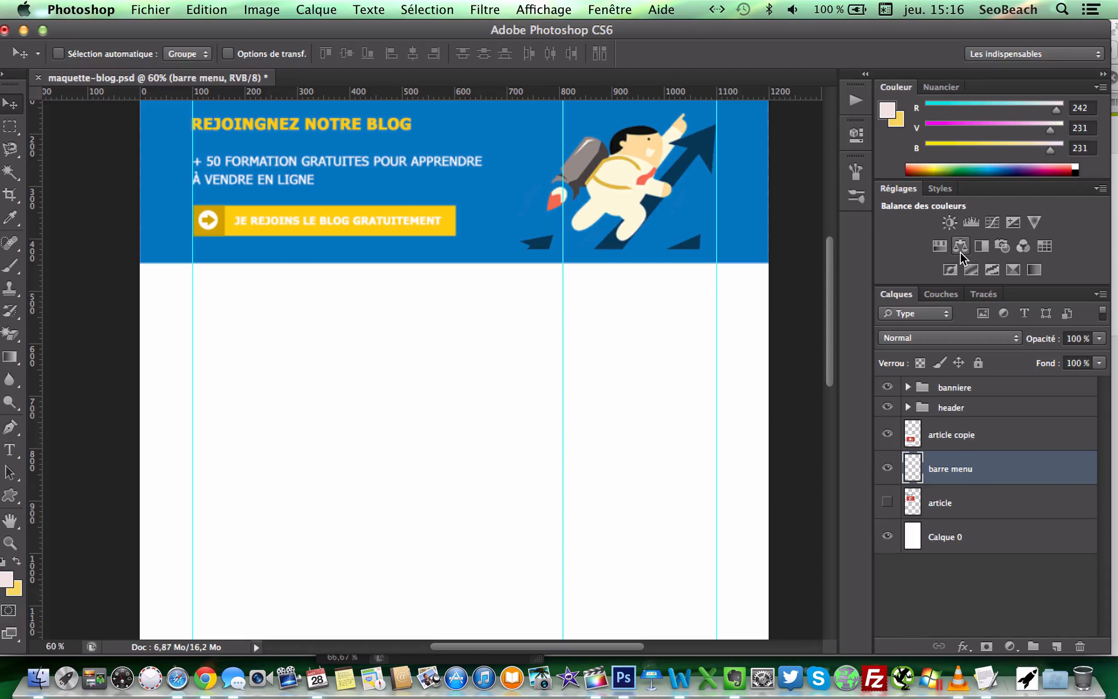
Draw a rectangle of about 1228 × 65 px across the full page width directly below the blue banner
{"action": "left_click", "coordinate": [9, 495]}
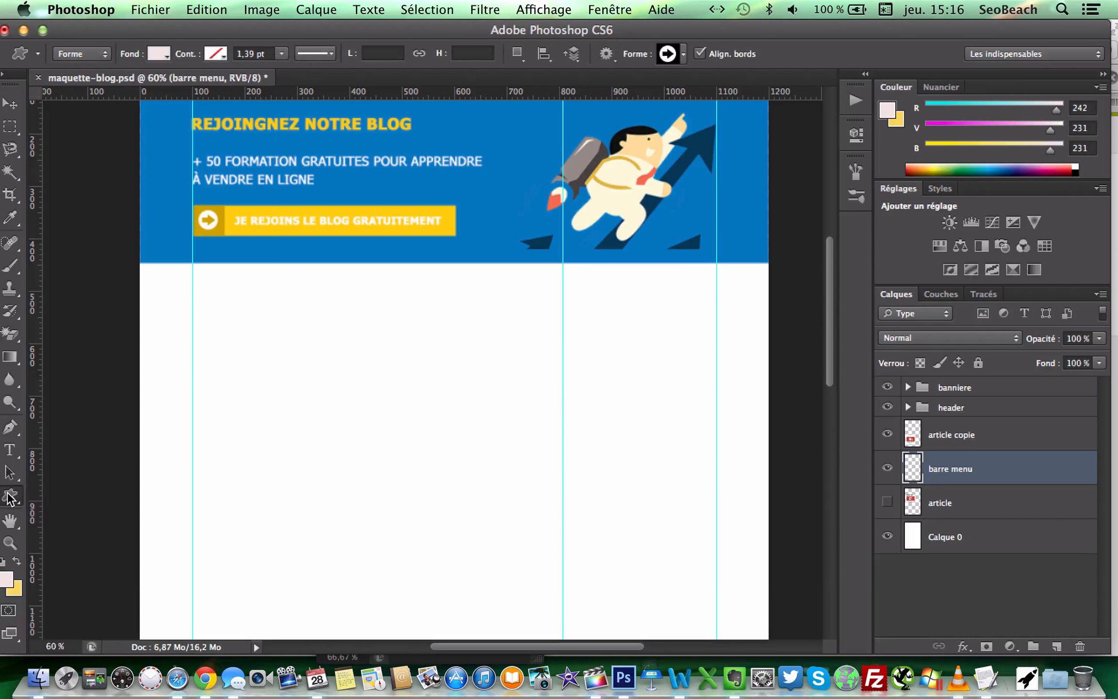
{"action": "left_click_drag", "start_coordinate": [10, 498], "coordinate": [49, 495]}
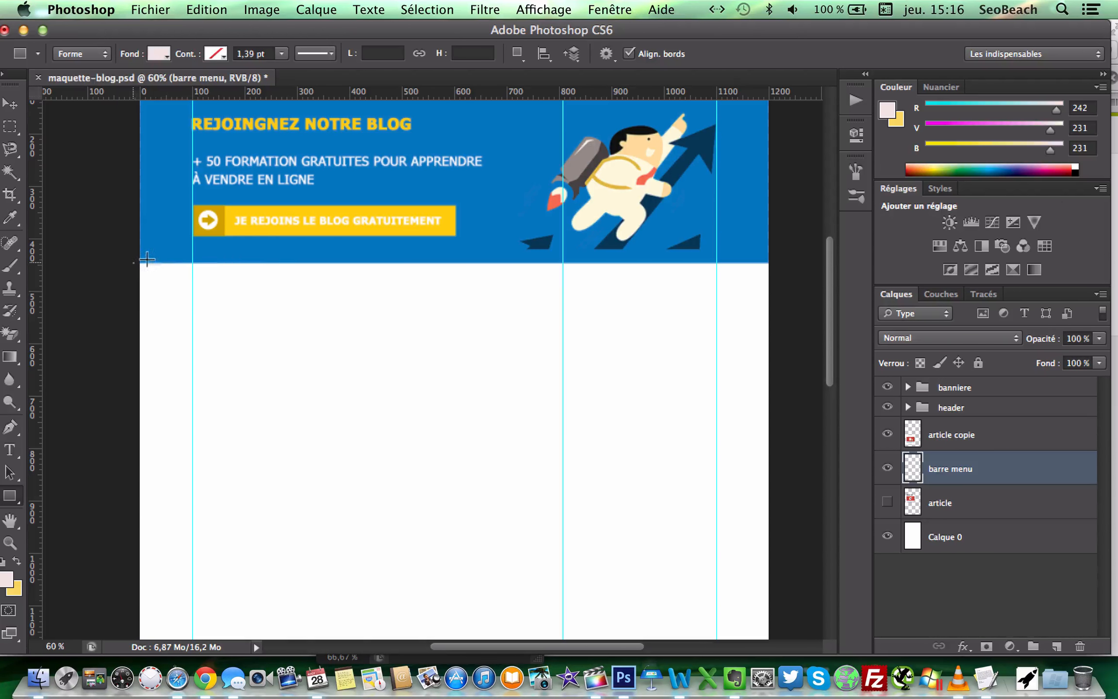
{"action": "left_click_drag", "start_coordinate": [133, 263], "coordinate": [772, 292]}
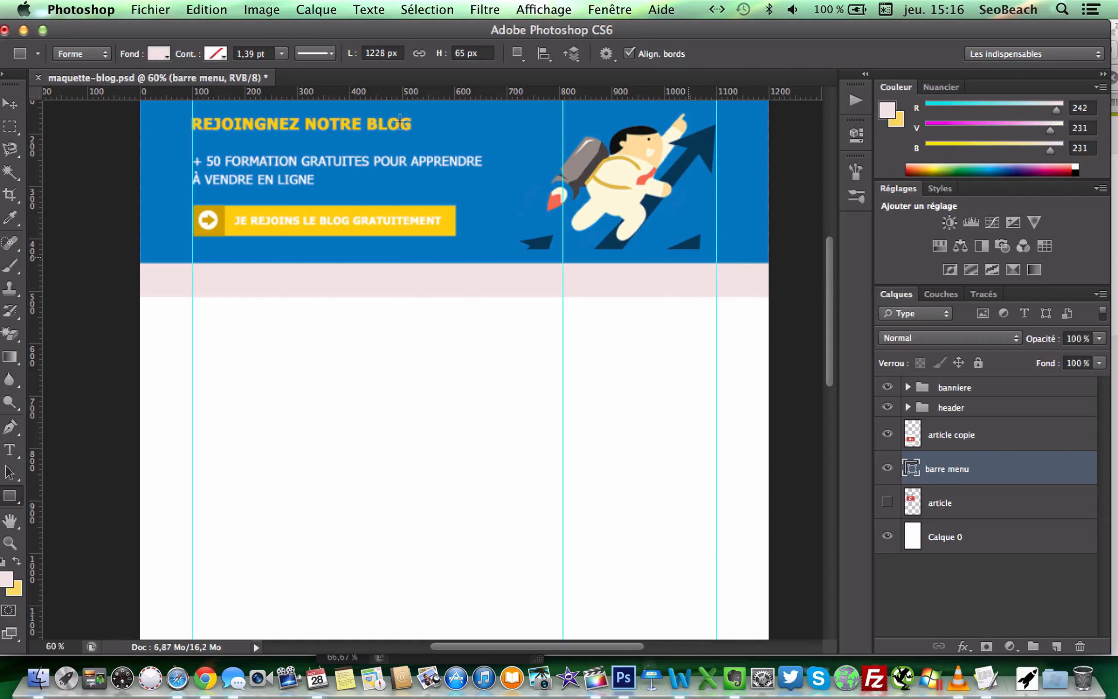
Rasterize the barre menu shape layer
{"action": "left_click", "coordinate": [313, 12]}
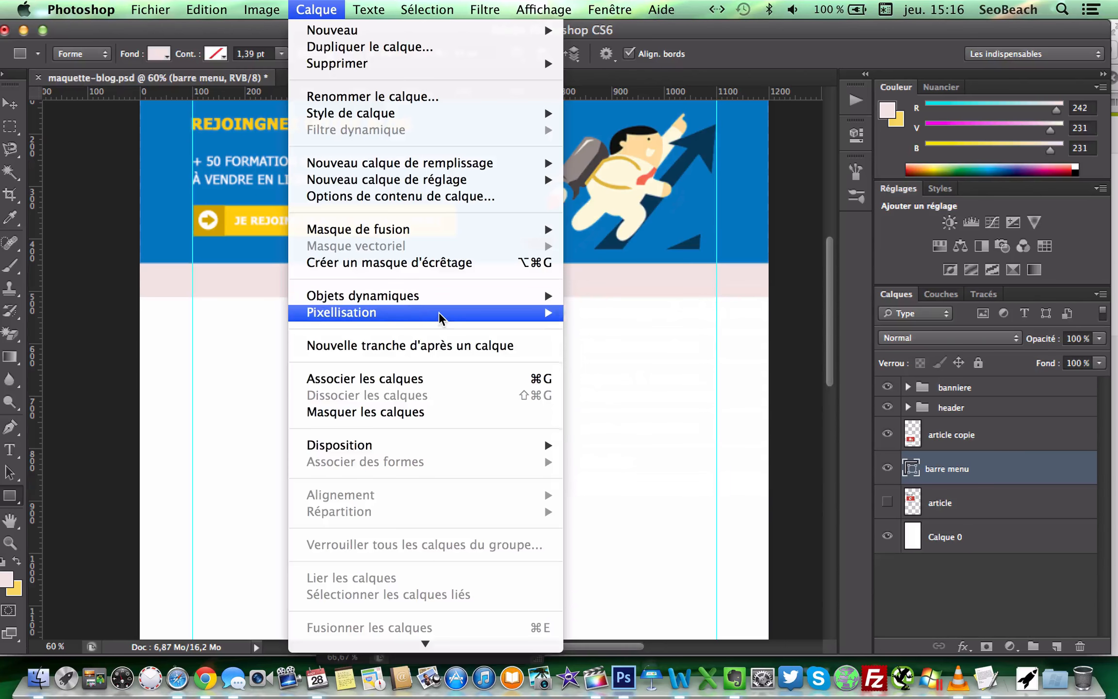
{"action": "mouse_move", "coordinate": [443, 315]}
{"action": "left_click", "coordinate": [603, 428]}
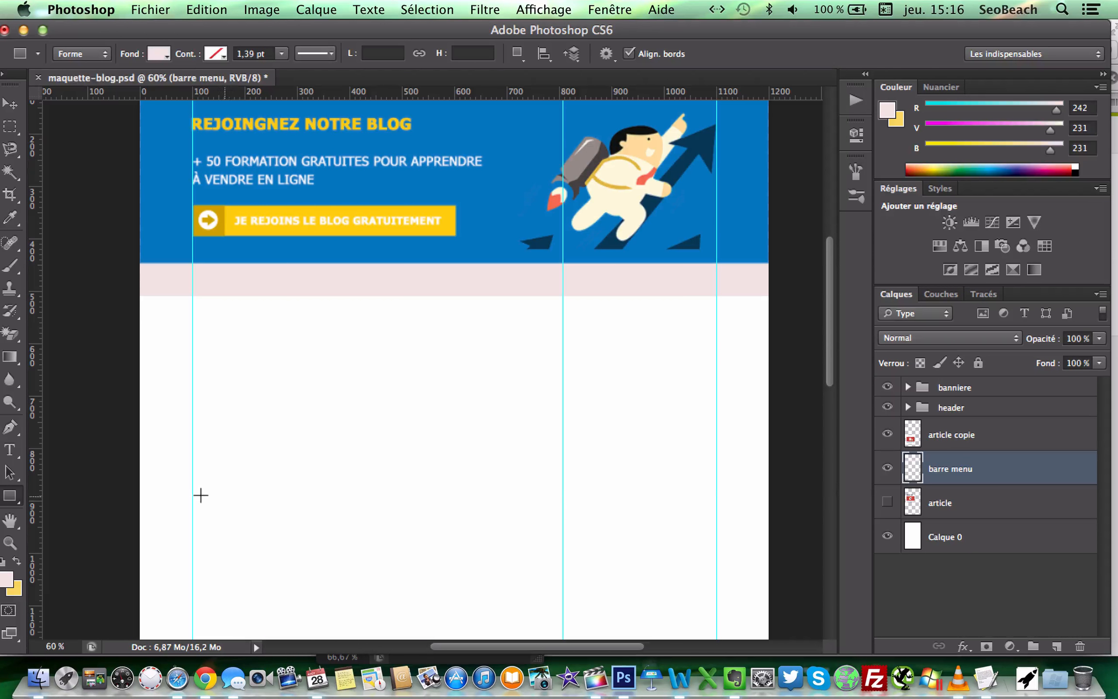
{"action": "left_click", "coordinate": [56, 645]}
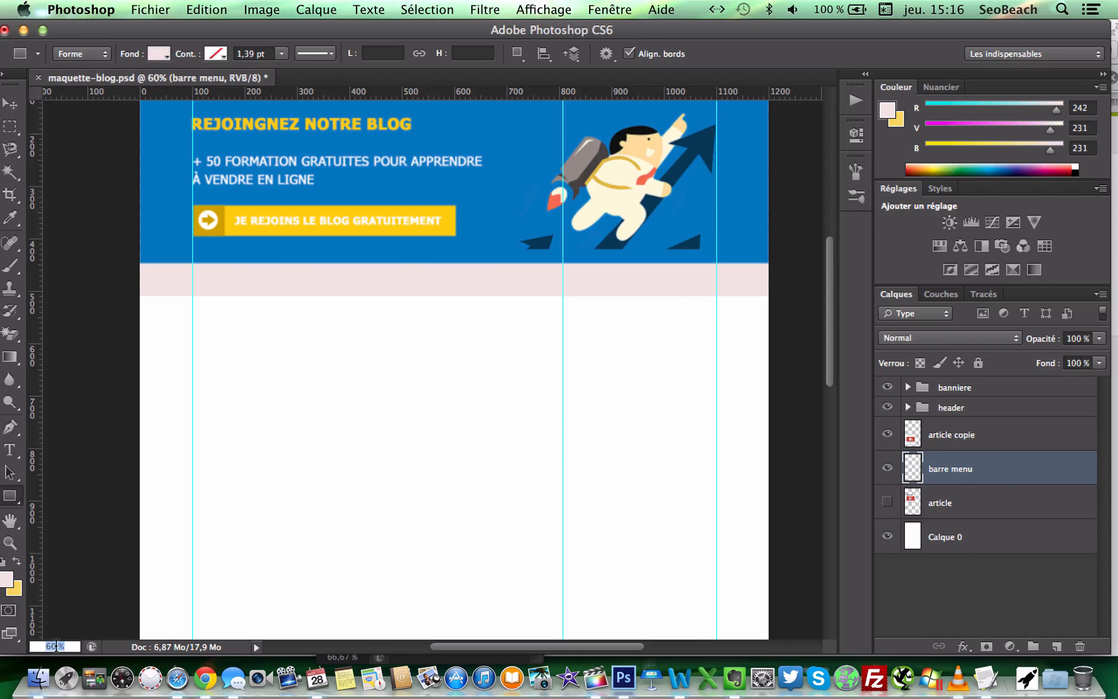
{"action": "type", "text": "80"}
{"action": "key", "text": "Return"}
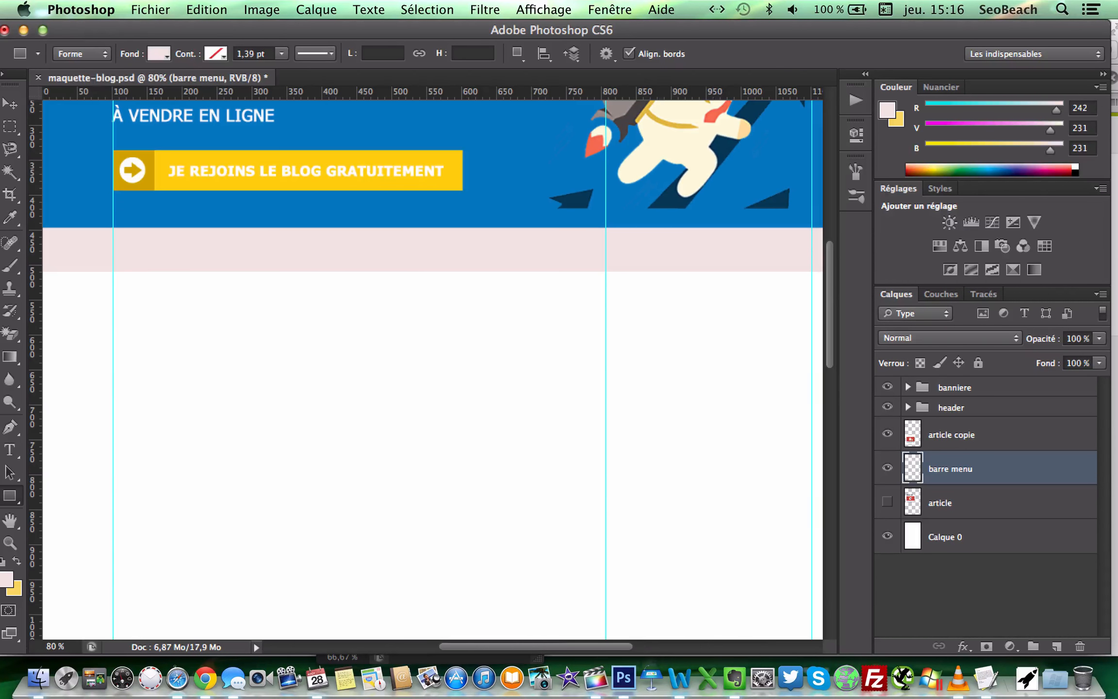
Create a new layer named "accueil" above the barre menu layer
{"action": "scroll", "coordinate": [223, 406], "scroll_direction": "up", "scroll_amount": 3}
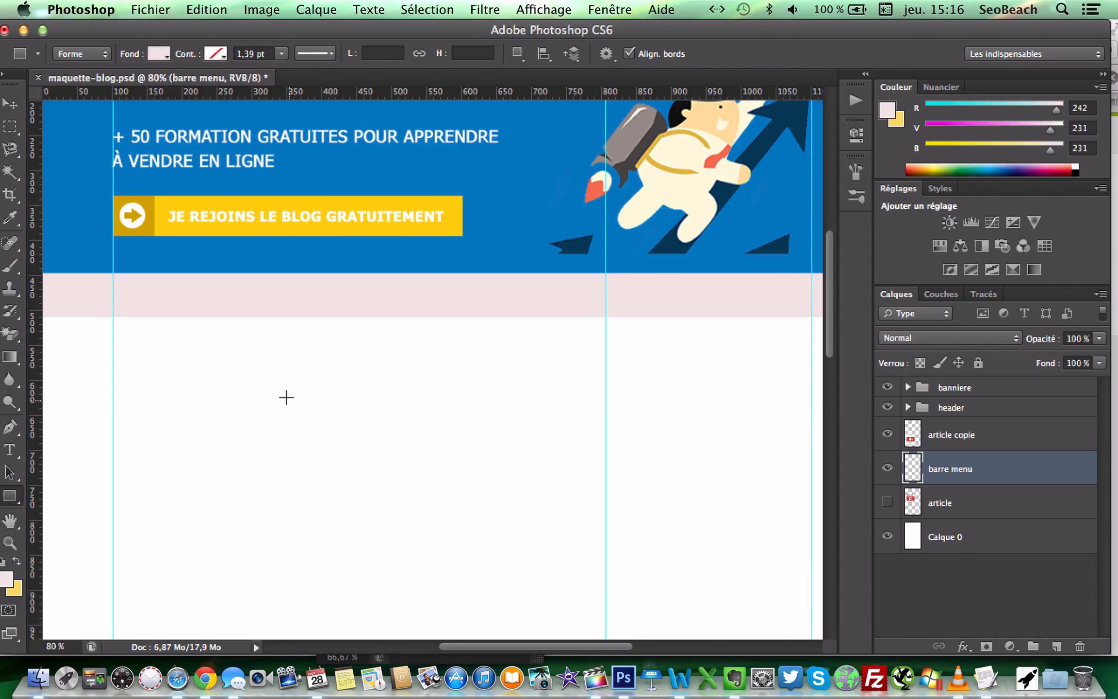
{"action": "key", "text": "super+shift+n"}
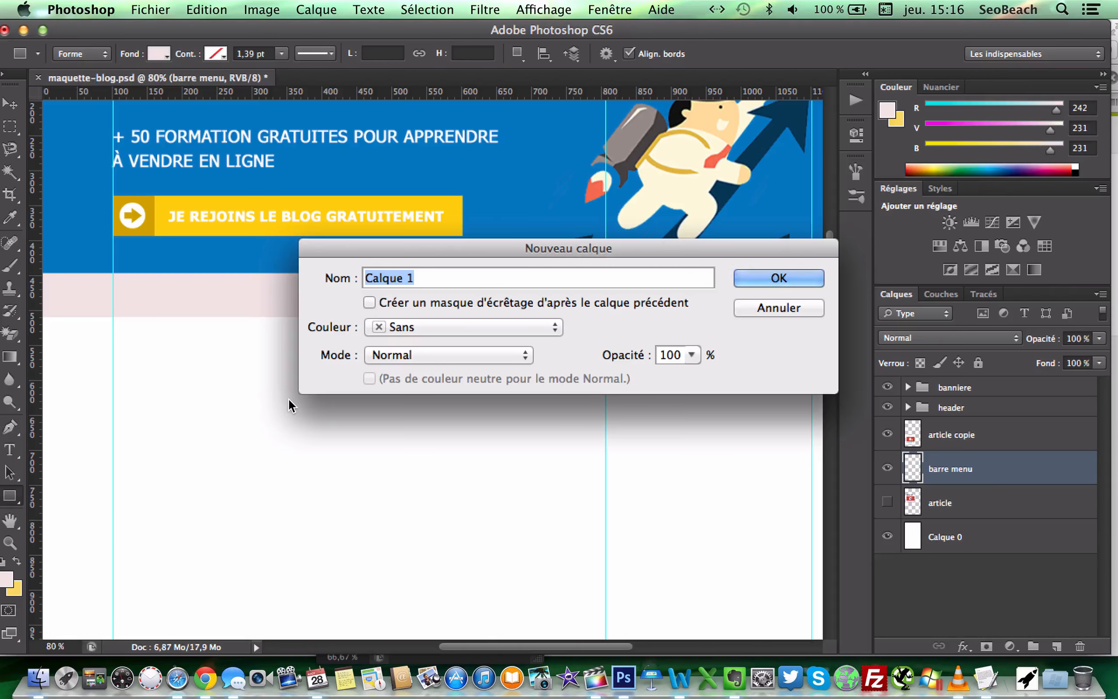
{"action": "type", "text": "accueil"}
{"action": "key", "text": "Return"}
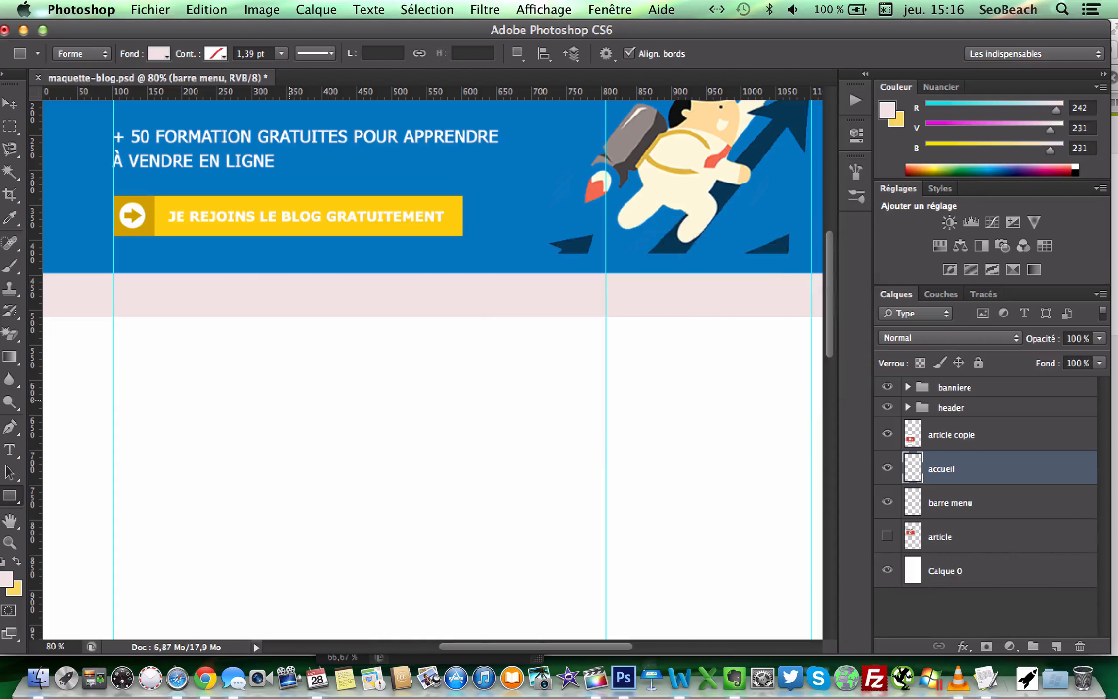
Set the foreground color to the blue #1684c5 sampled from the banner
{"action": "left_click", "coordinate": [6, 580]}
{"action": "left_click", "coordinate": [247, 245]}
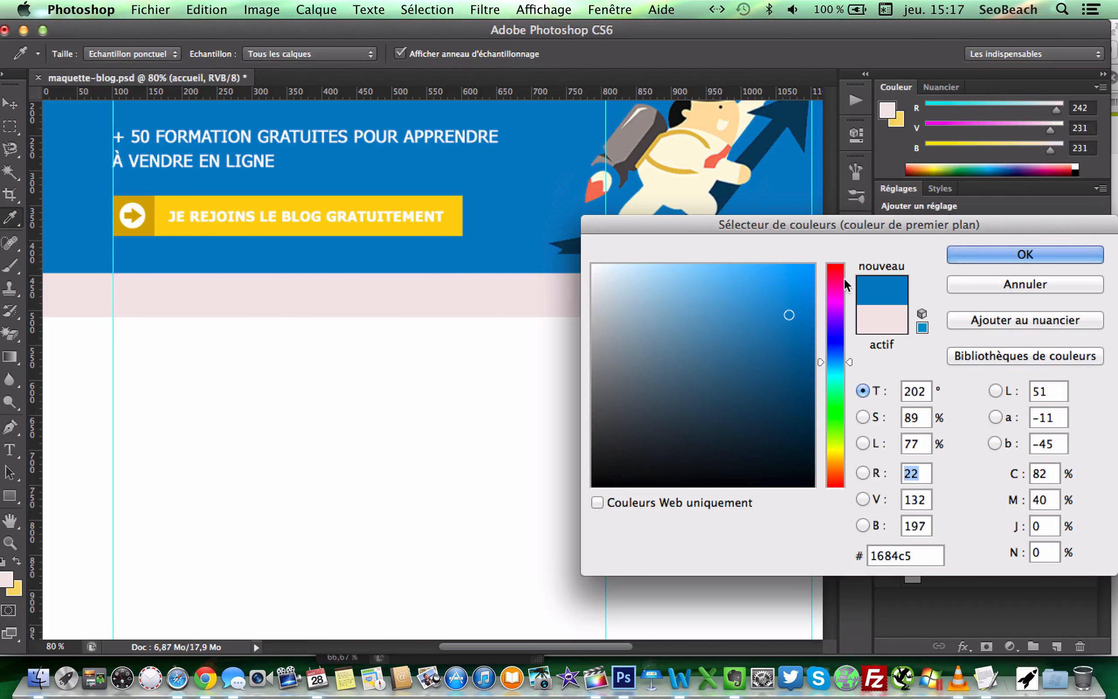
{"action": "left_click", "coordinate": [978, 255]}
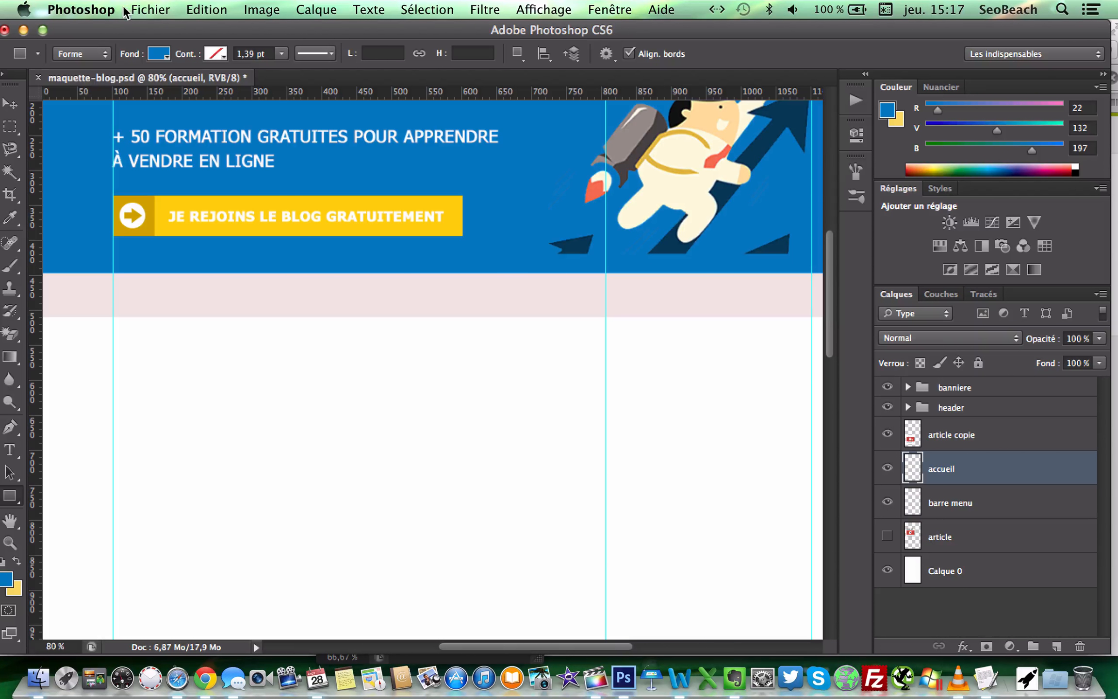
Set the Type tool to Tahoma Regular at 14 px
{"action": "left_click", "coordinate": [10, 449]}
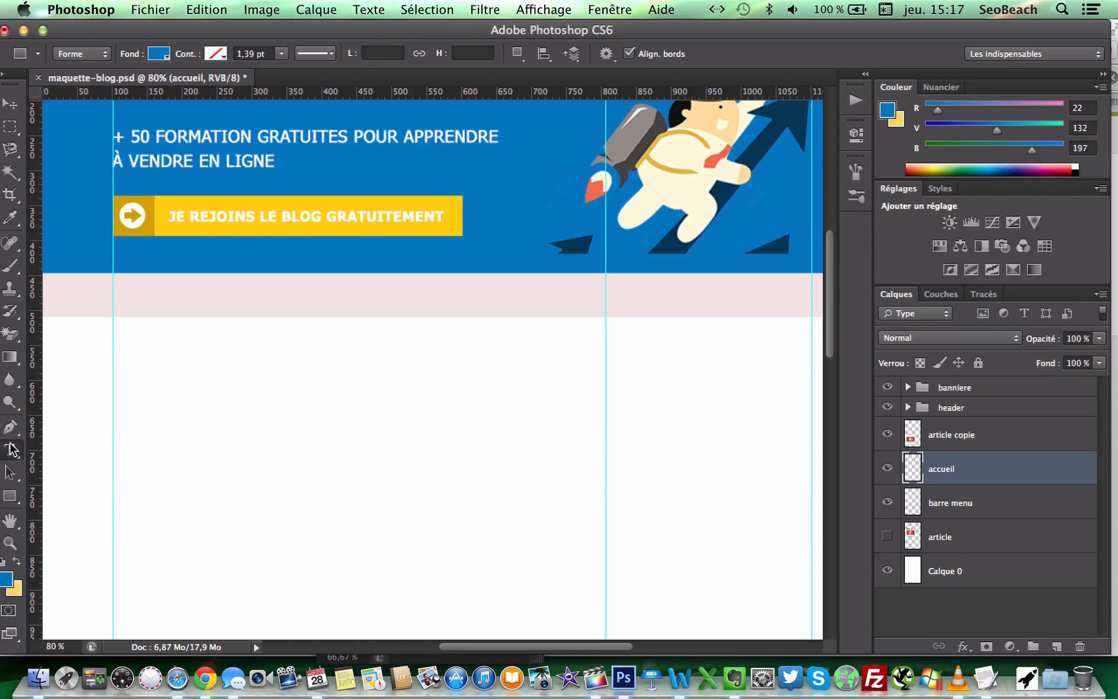
{"action": "left_click", "coordinate": [242, 53]}
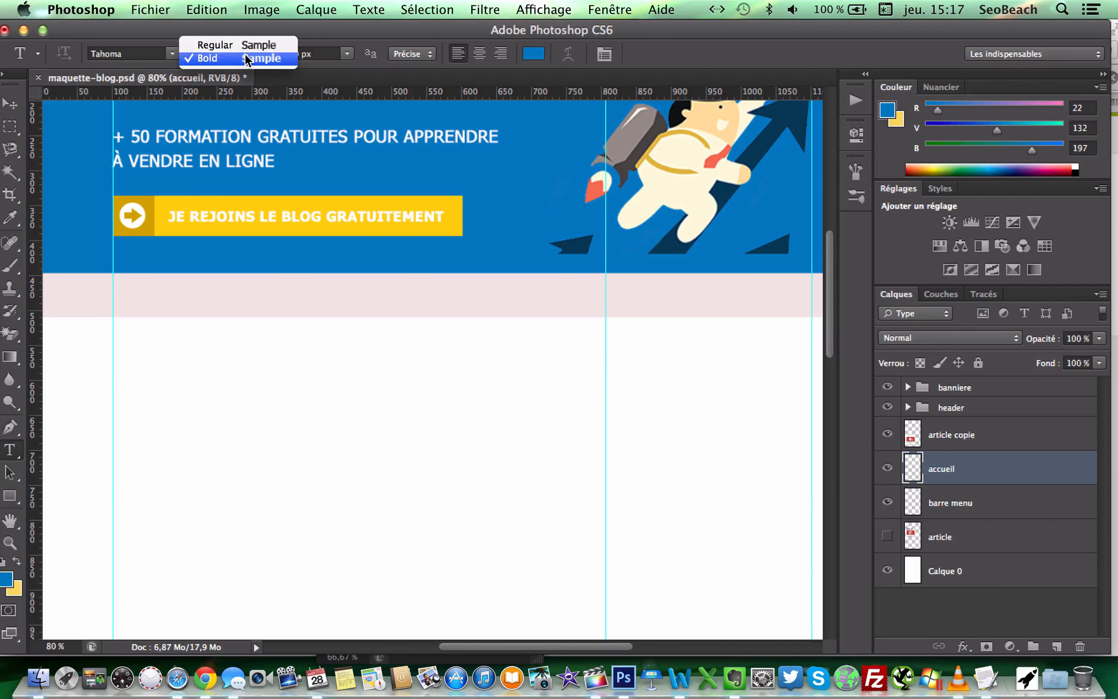
{"action": "left_click", "coordinate": [227, 45]}
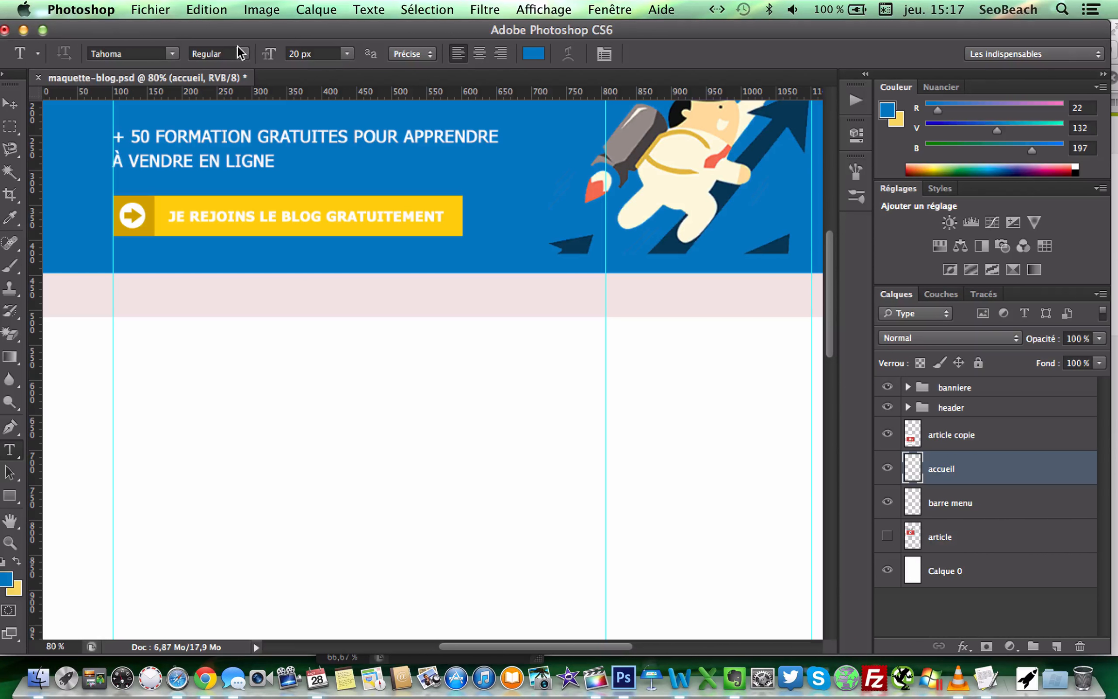
{"action": "left_click", "coordinate": [345, 56]}
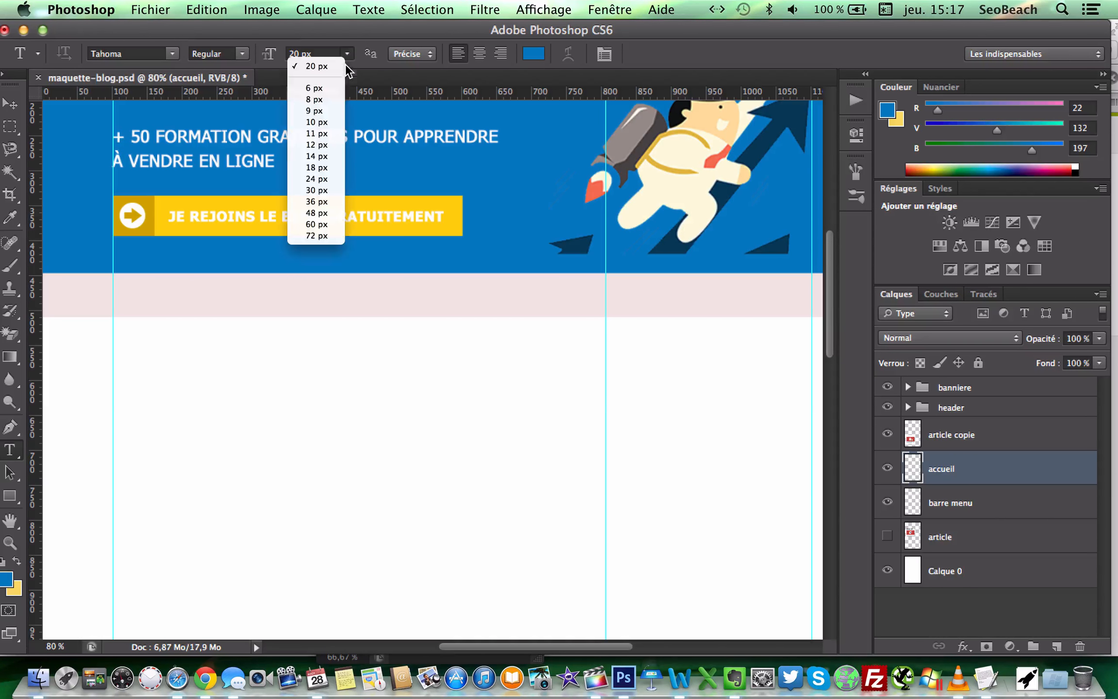
{"action": "left_click", "coordinate": [329, 158]}
Start a text line in the menu bar with the tab-spaced entries ACCUEIL, ARTILES, PRODUITS and A PROPOS
{"action": "left_click", "coordinate": [149, 294]}
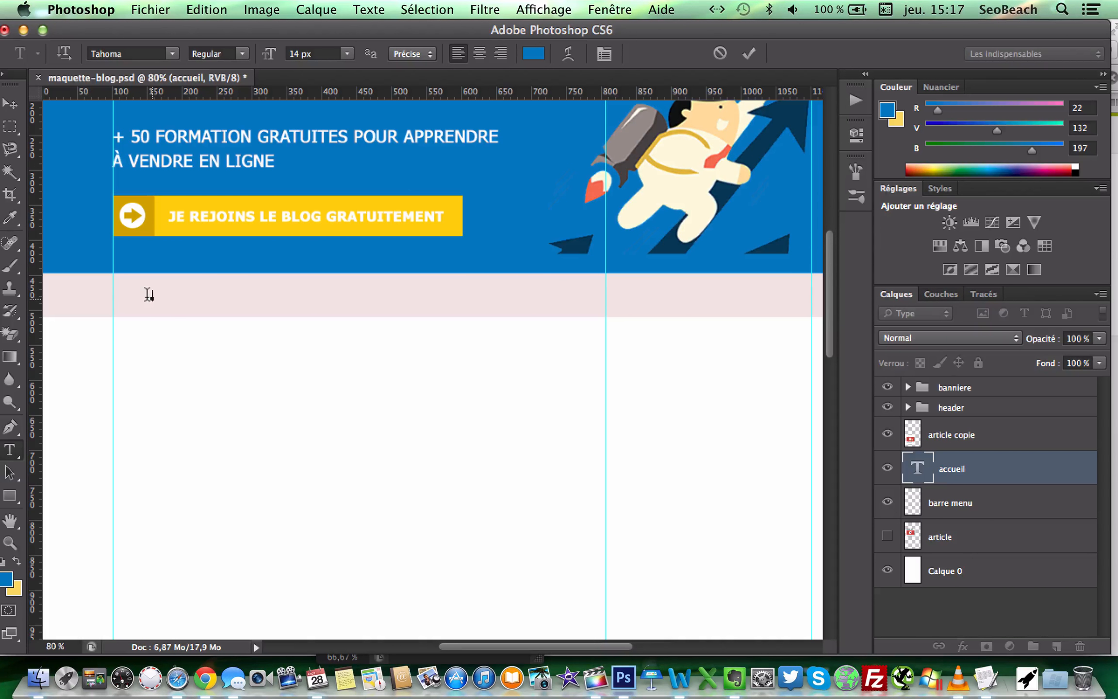
{"action": "type", "text": "ACCUEIL"}
{"action": "key", "text": "Tab"}
{"action": "type", "text": "ARTILES"}
{"action": "key", "text": "Tab"}
{"action": "type", "text": "PR"}
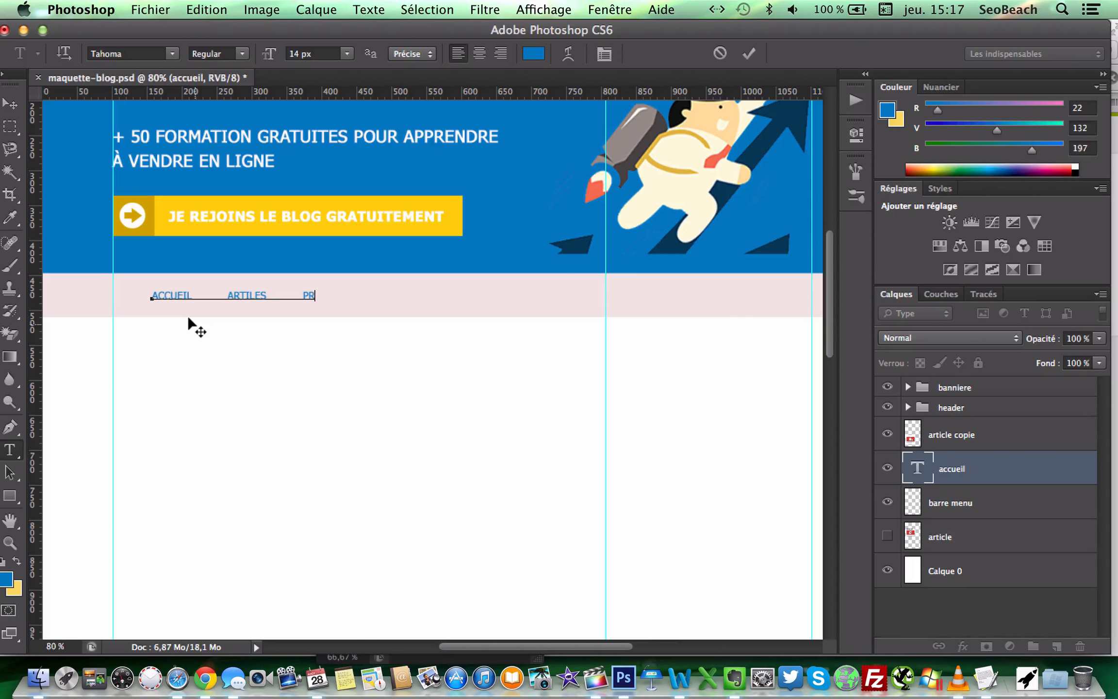
{"action": "type", "text": "ODUITS"}
{"action": "key", "text": "Tab"}
{"action": "type", "text": "A PROPOS     "}
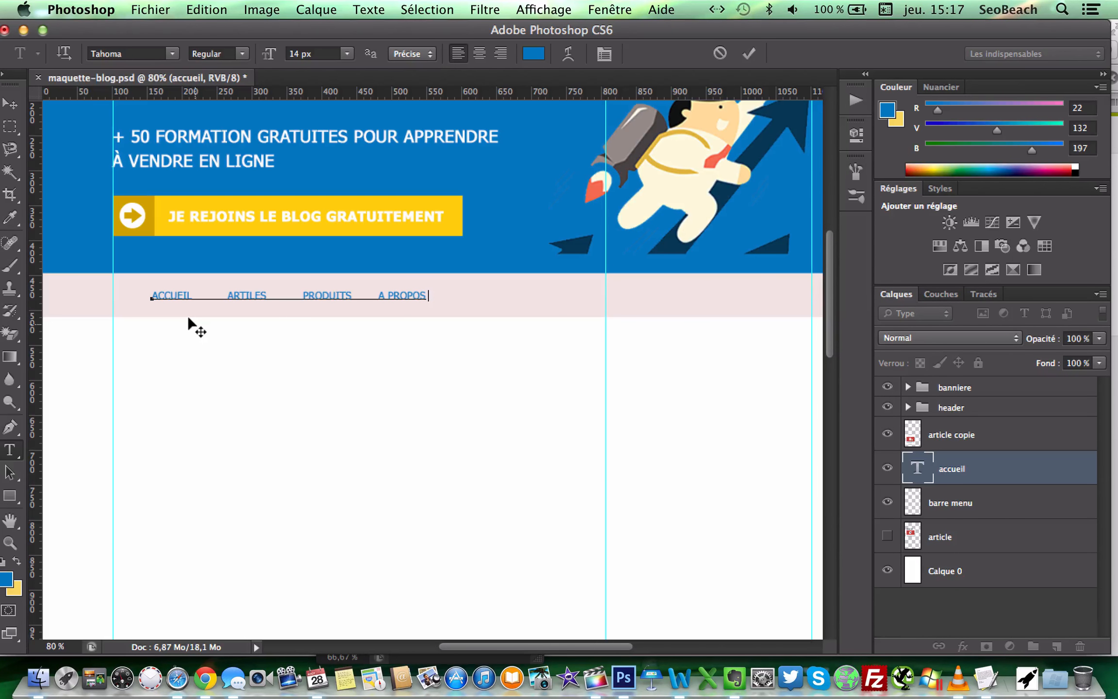
{"action": "type", "text": "QUI SOMME"}
{"action": "key", "text": "BackSpace"}
{"action": "key", "text": "BackSpace"}
{"action": "key", "text": "BackSpace"}
{"action": "key", "text": "BackSpace"}
{"action": "key", "text": "BackSpace"}
{"action": "key", "text": "BackSpace"}
{"action": "key", "text": "BackSpace"}
{"action": "key", "text": "BackSpace"}
{"action": "key", "text": "BackSpace"}
Add the tab-spaced entries CONTACT and BLOG to the end of the menu text
{"action": "key", "text": "Tab"}
{"action": "type", "text": "CONTACT"}
{"action": "key", "text": "Tab"}
{"action": "type", "text": "BLOG"}
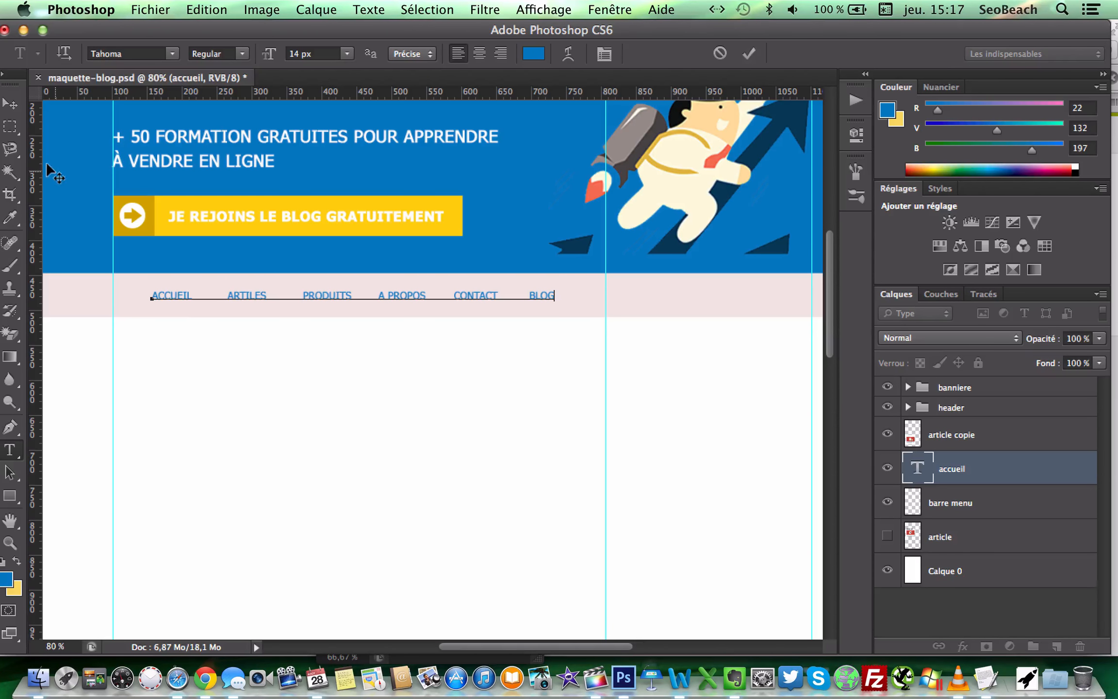
Move the menu text leftward until ACCUEIL starts at the leftmost vertical guide
{"action": "left_click", "coordinate": [8, 104]}
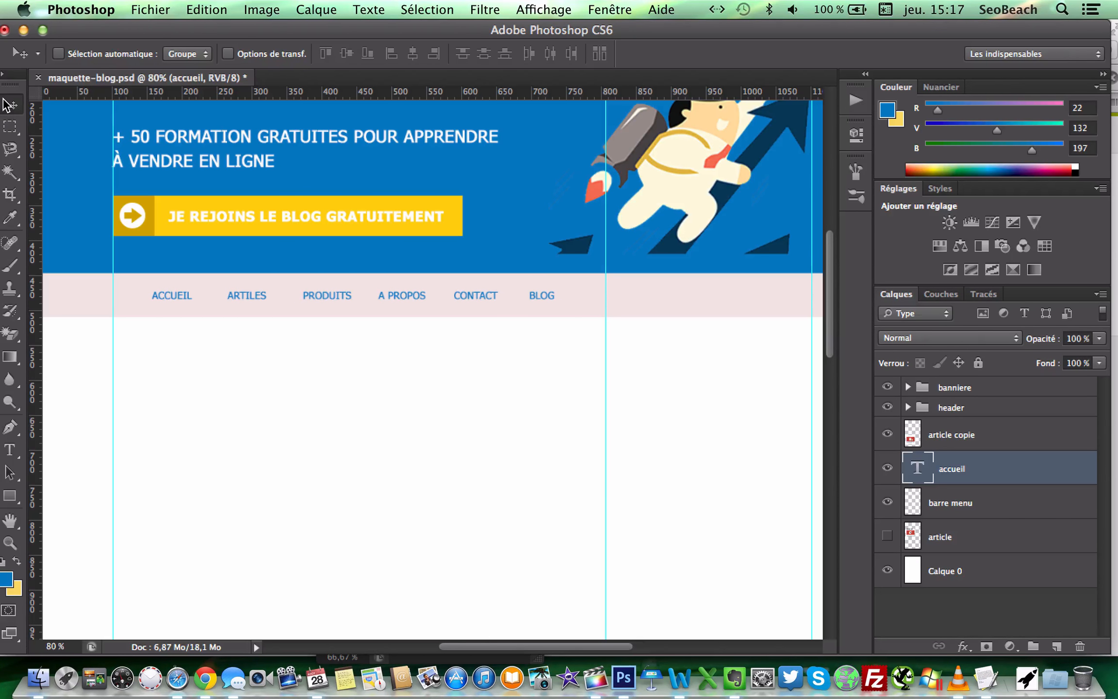
{"action": "key", "text": "shift+Left"}
{"action": "key", "text": "shift+Left"}
{"action": "key", "text": "shift+Left"}
{"action": "key", "text": "shift+Left"}
{"action": "key", "text": "shift+Left"}
{"action": "key", "text": "Left"}
{"action": "key", "text": "Left"}
{"action": "key", "text": "Left"}
{"action": "key", "text": "Left"}
{"action": "key", "text": "Left"}
{"action": "key", "text": "Left"}
{"action": "key", "text": "Left"}
{"action": "key", "text": "Left"}
{"action": "key", "text": "Left"}
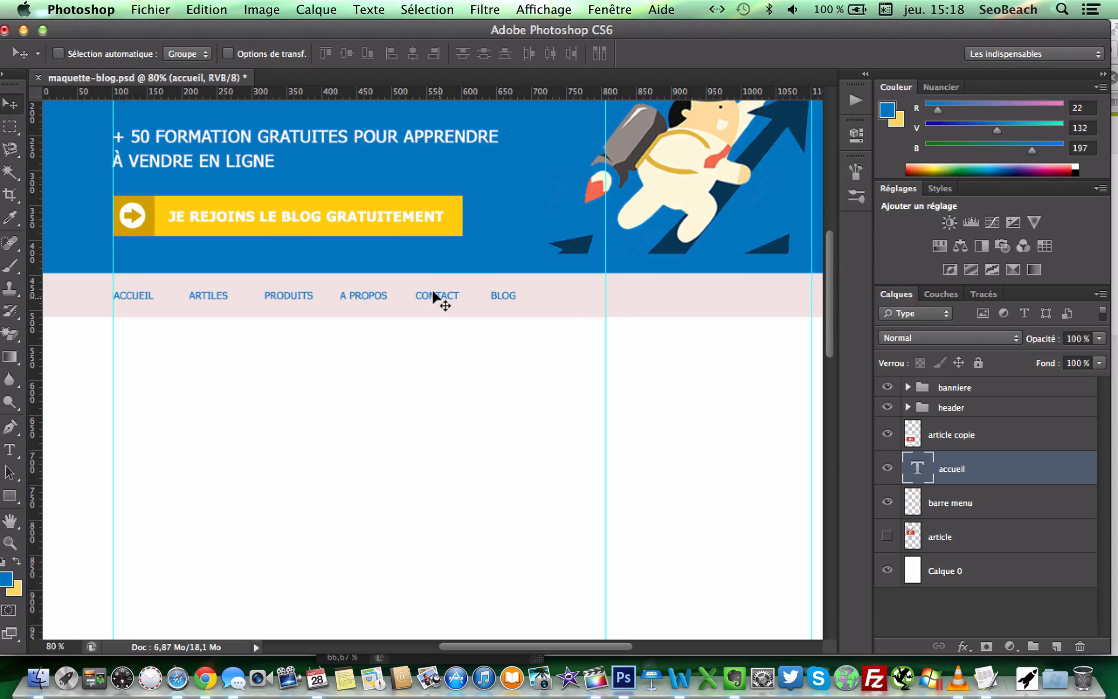
Switch to Safari and open the iconfinder.com website
{"action": "key", "text": "ctrl+Up"}
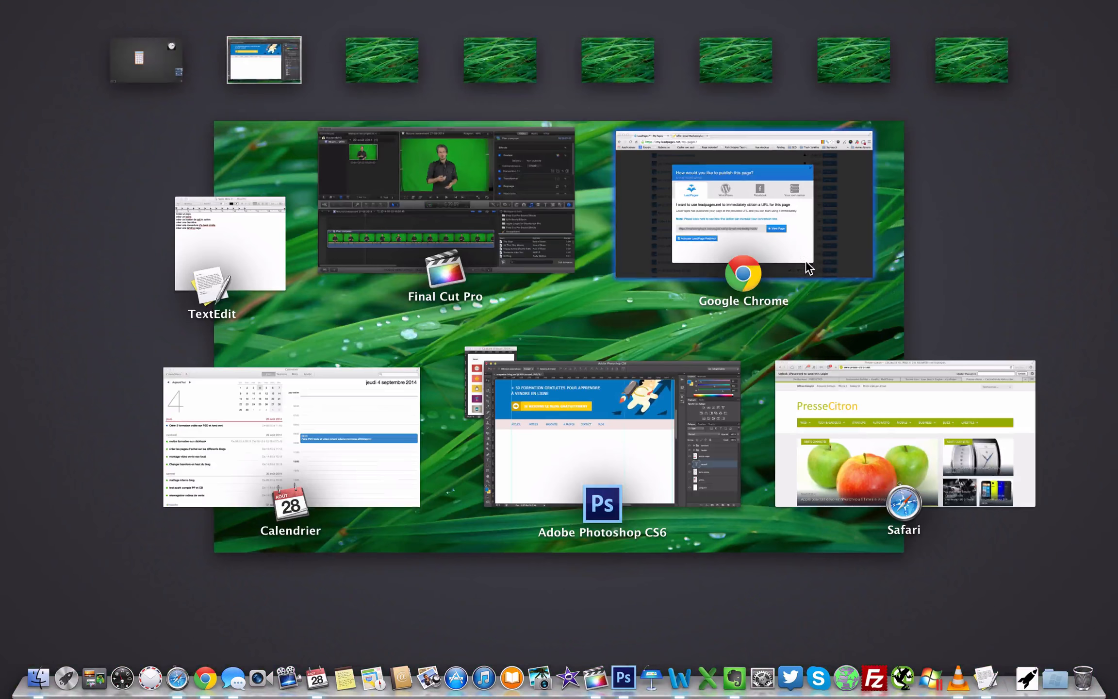
{"action": "left_click", "coordinate": [881, 426]}
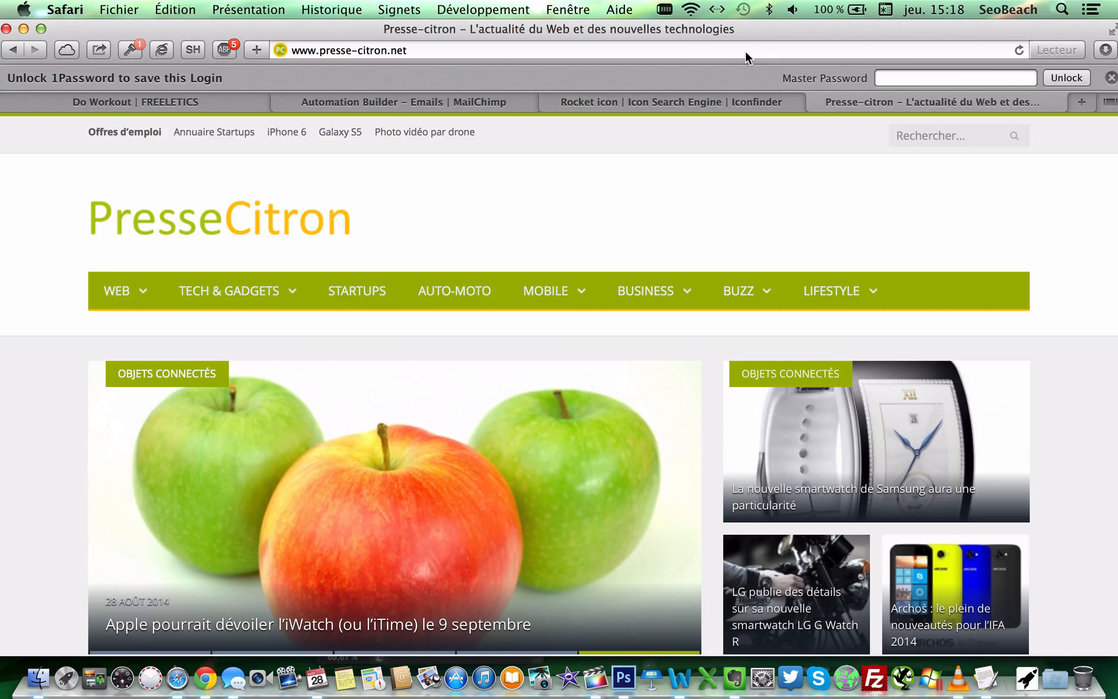
{"action": "left_click", "coordinate": [746, 50]}
{"action": "type", "text": "ICO"}
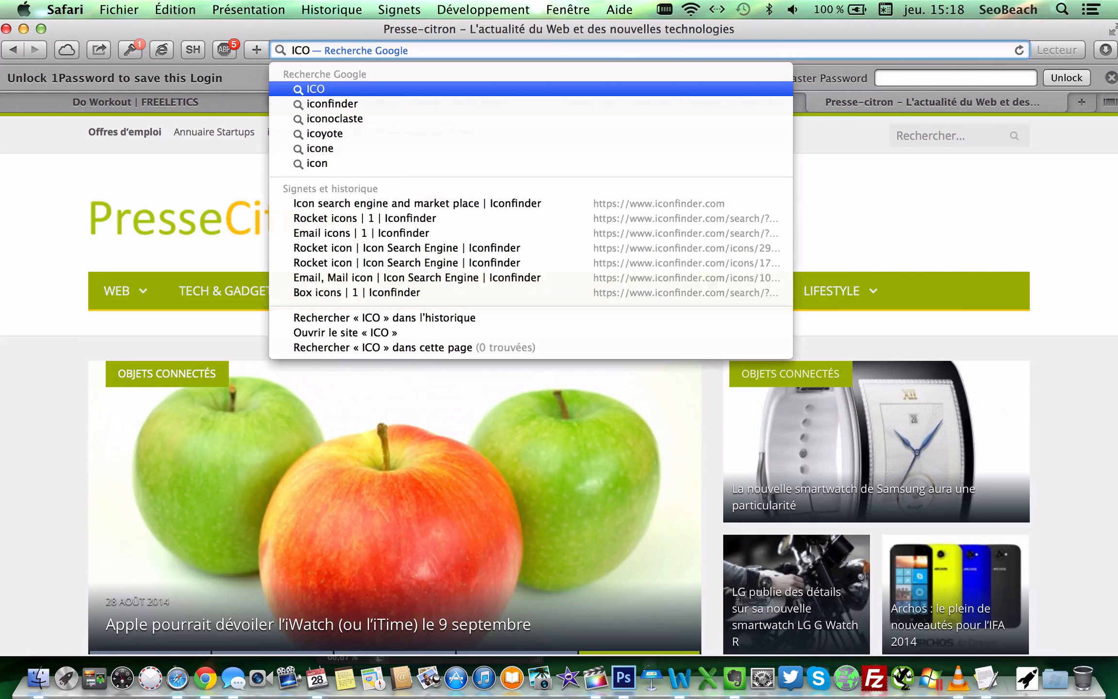
{"action": "key", "text": "BackSpace"}
{"action": "key", "text": "BackSpace"}
{"action": "key", "text": "BackSpace"}
{"action": "type", "text": "icon`"}
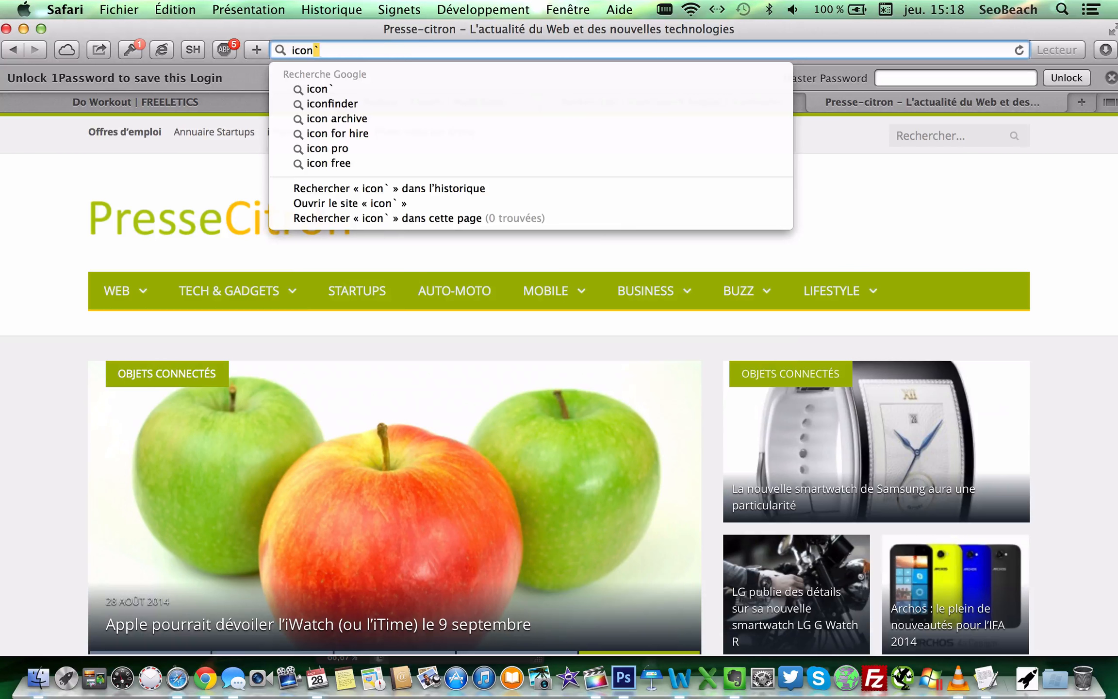
{"action": "key", "text": "BackSpace"}
{"action": "type", "text": "f"}
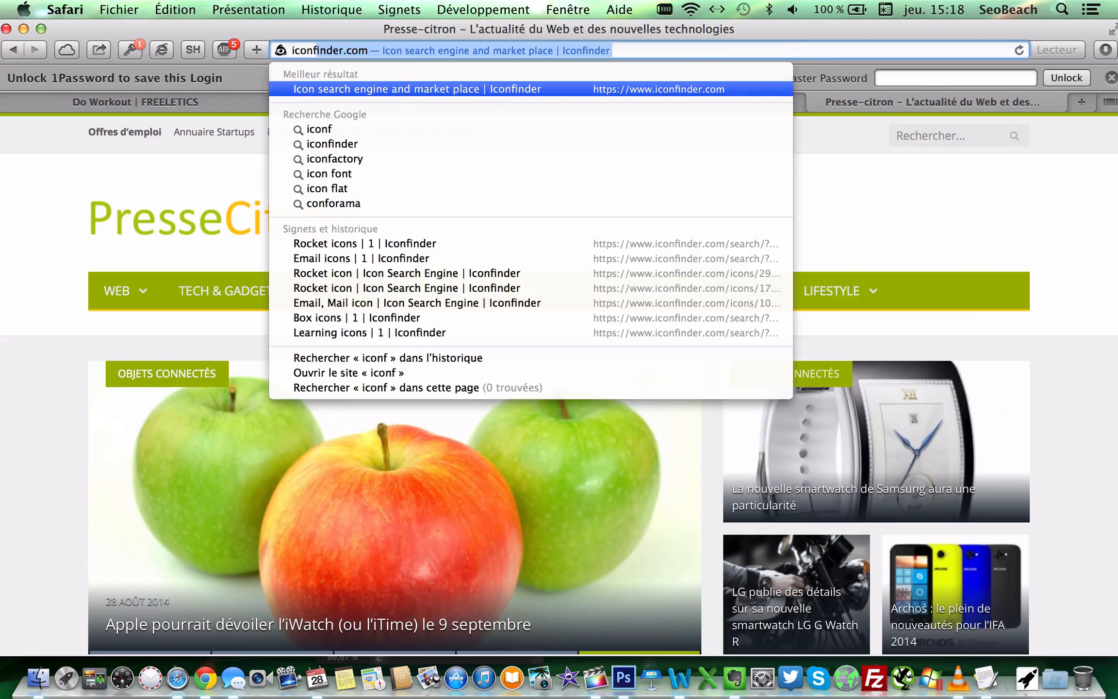
{"action": "key", "text": "Return"}
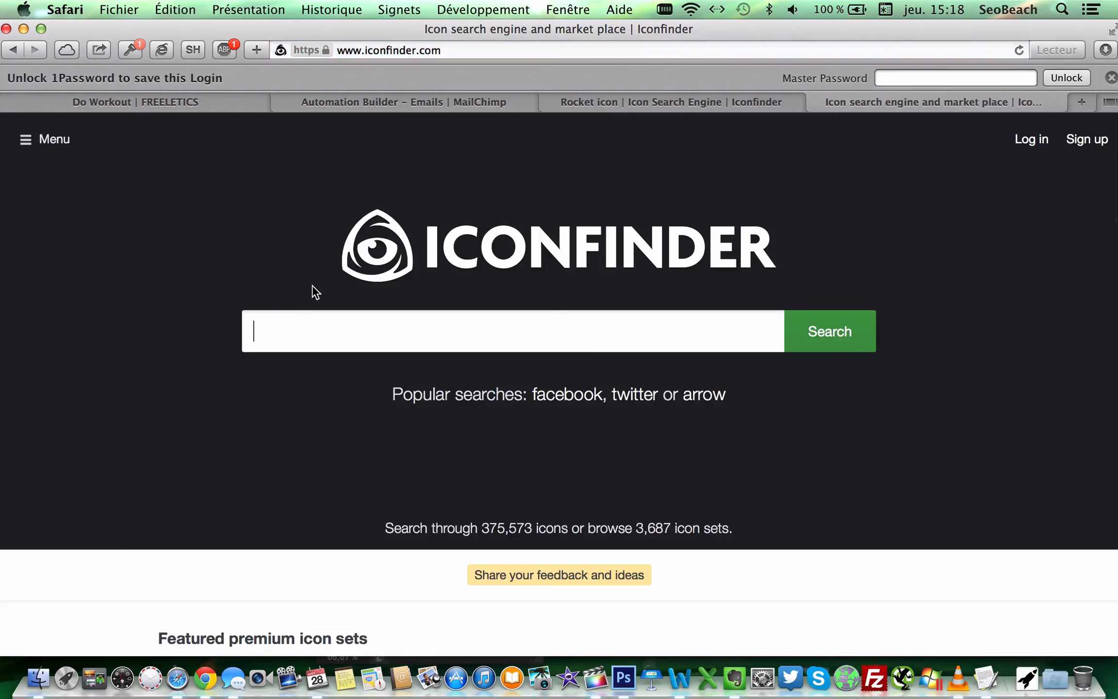
Search the icon library for "home" and limit the results to free icons
{"action": "type", "text": "home"}
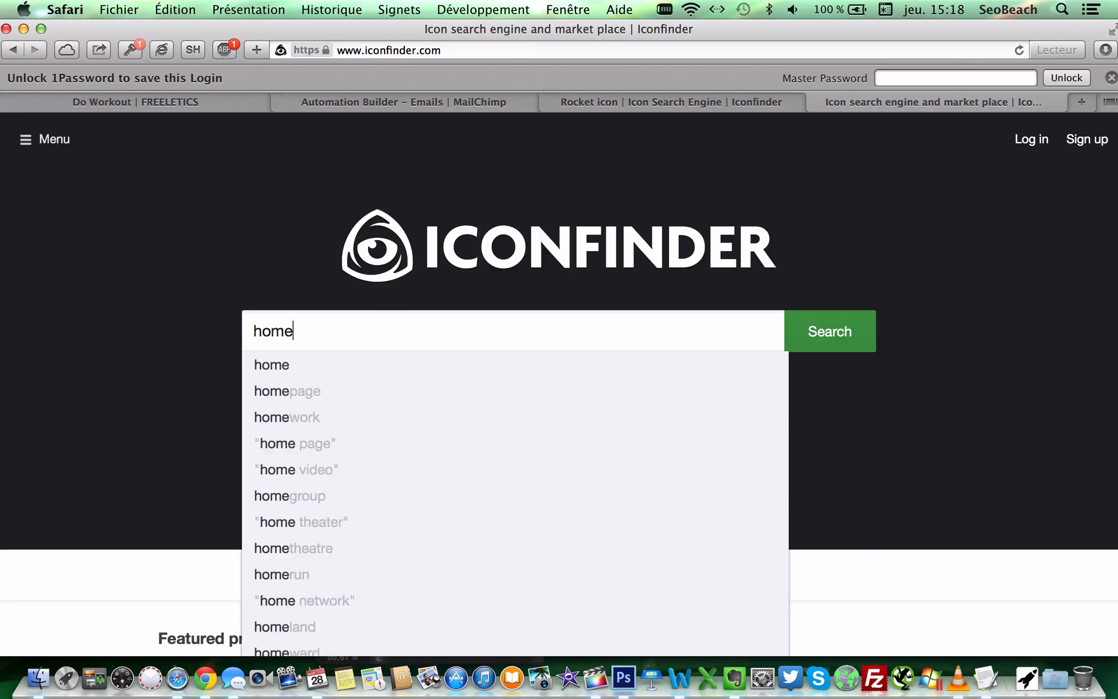
{"action": "key", "text": "Return"}
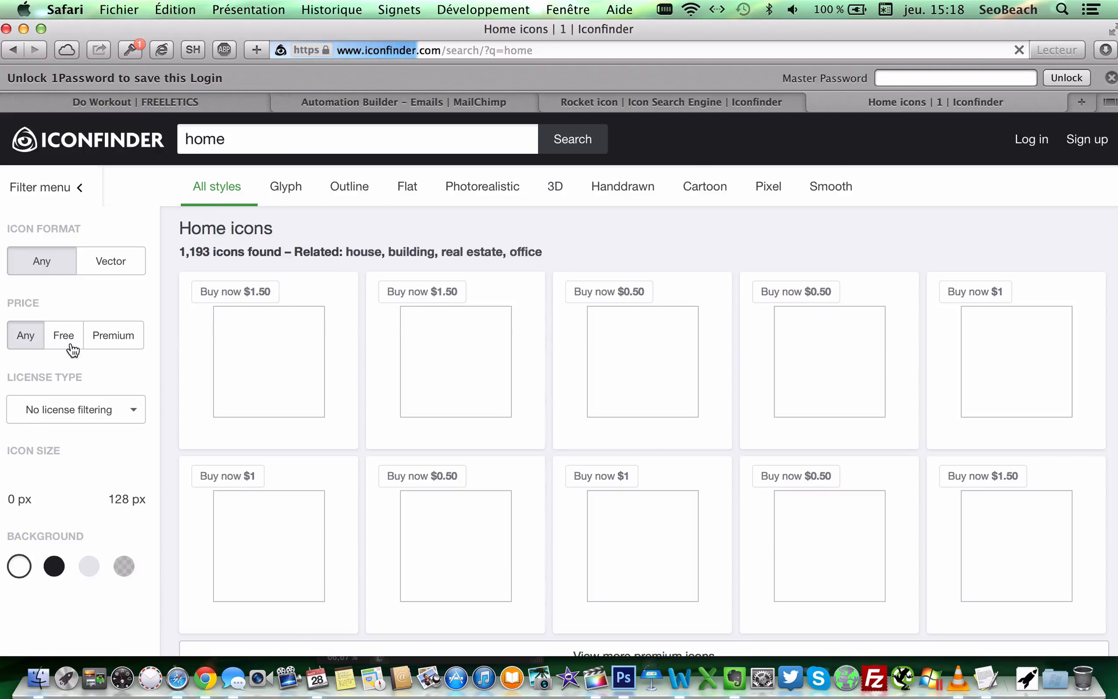
{"action": "left_click", "coordinate": [71, 344]}
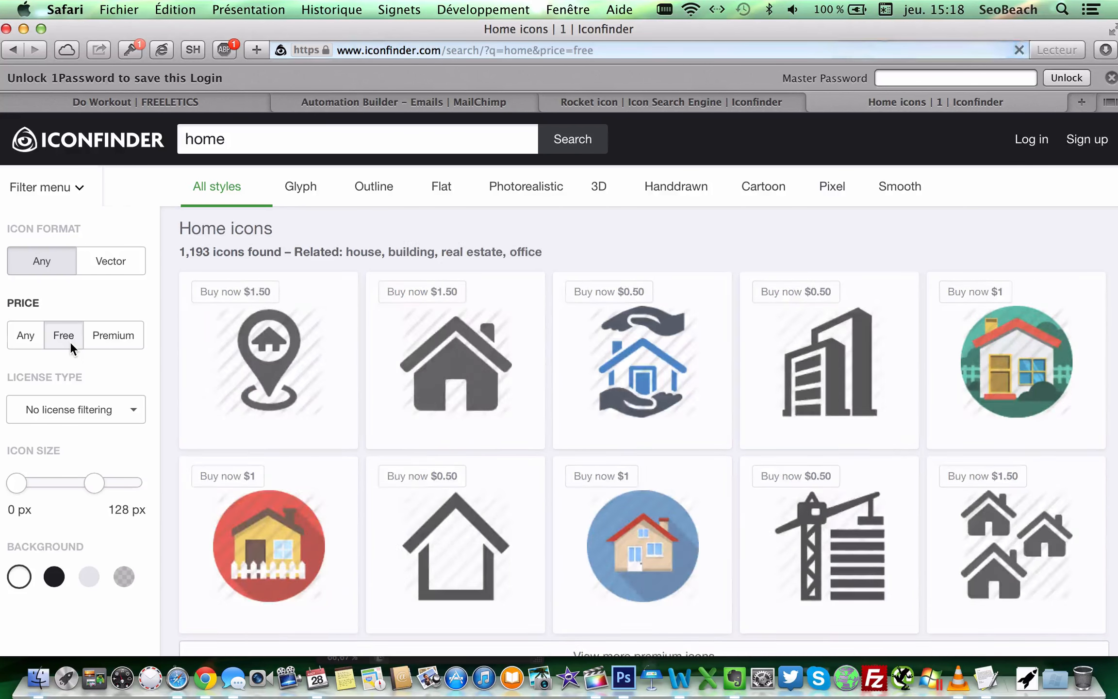
Download the solid black house icon with a chimney as a 128 px PNG and close its preview window
{"action": "scroll", "coordinate": [381, 351], "scroll_direction": "down", "scroll_amount": 2}
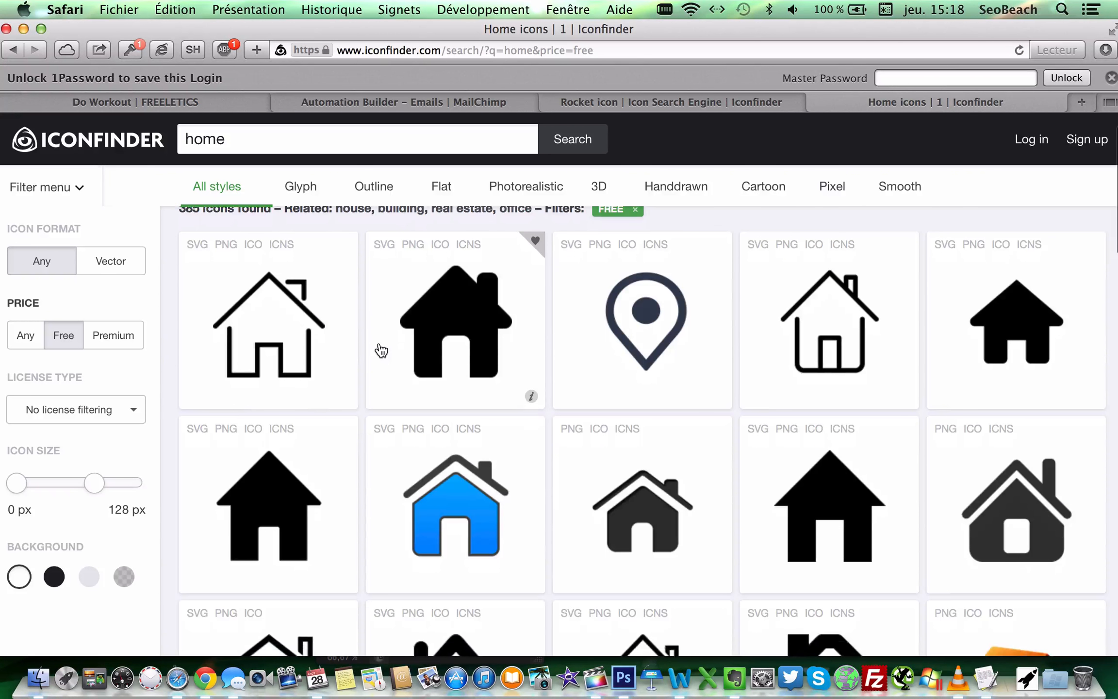
{"action": "left_click", "coordinate": [434, 319]}
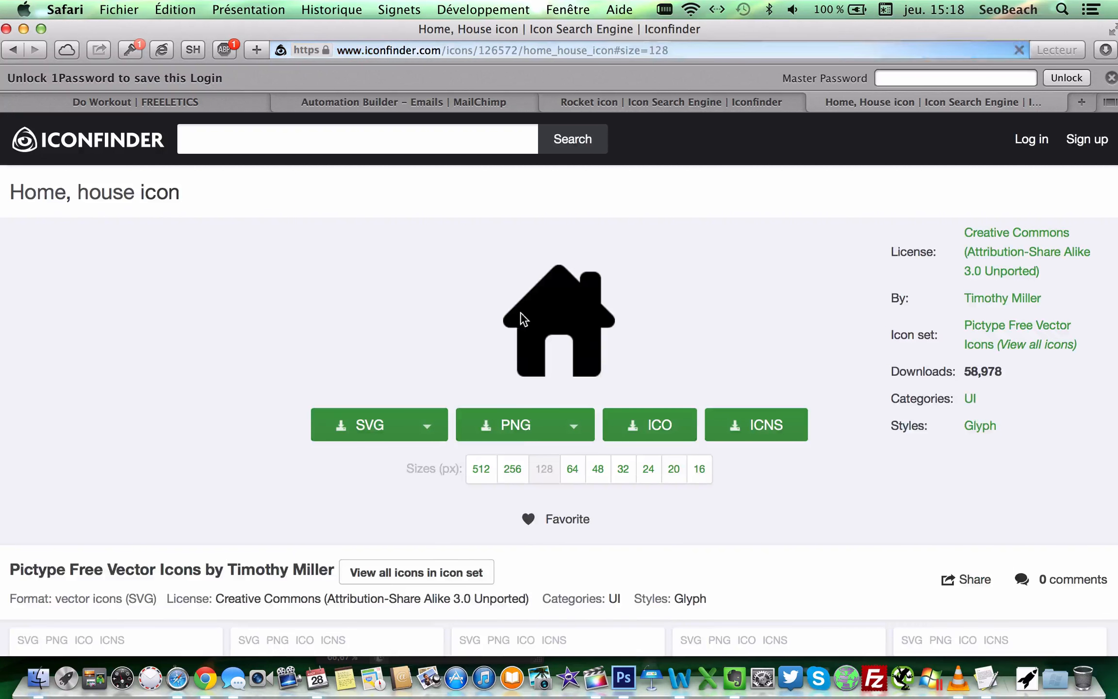
{"action": "left_click", "coordinate": [516, 439]}
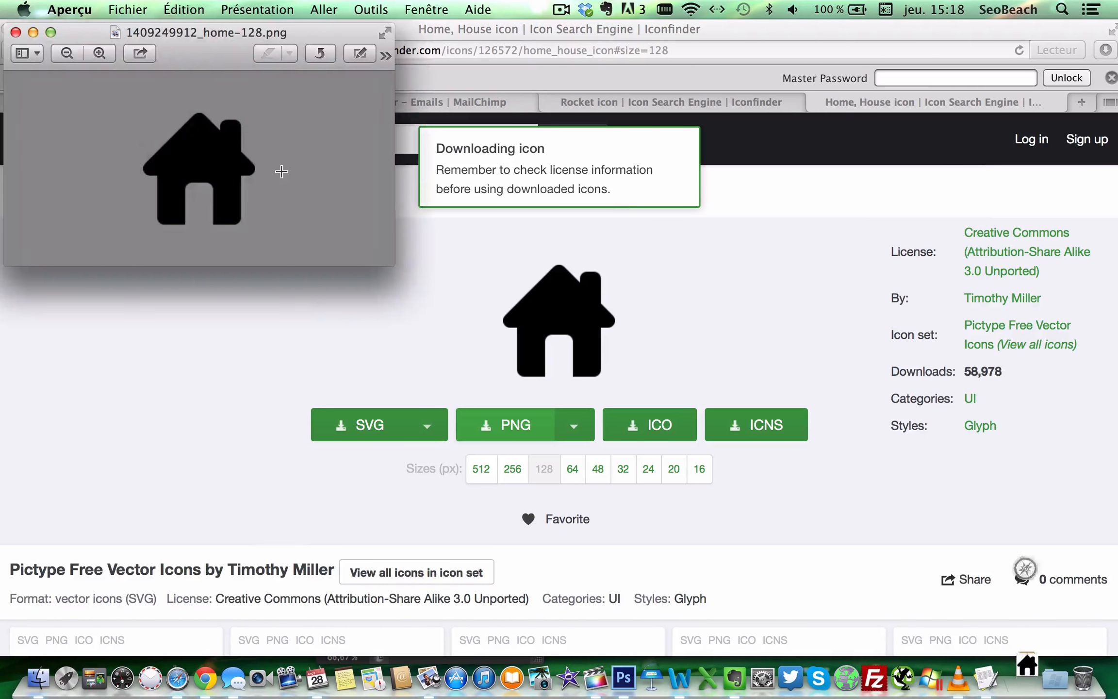
{"action": "left_click", "coordinate": [15, 33]}
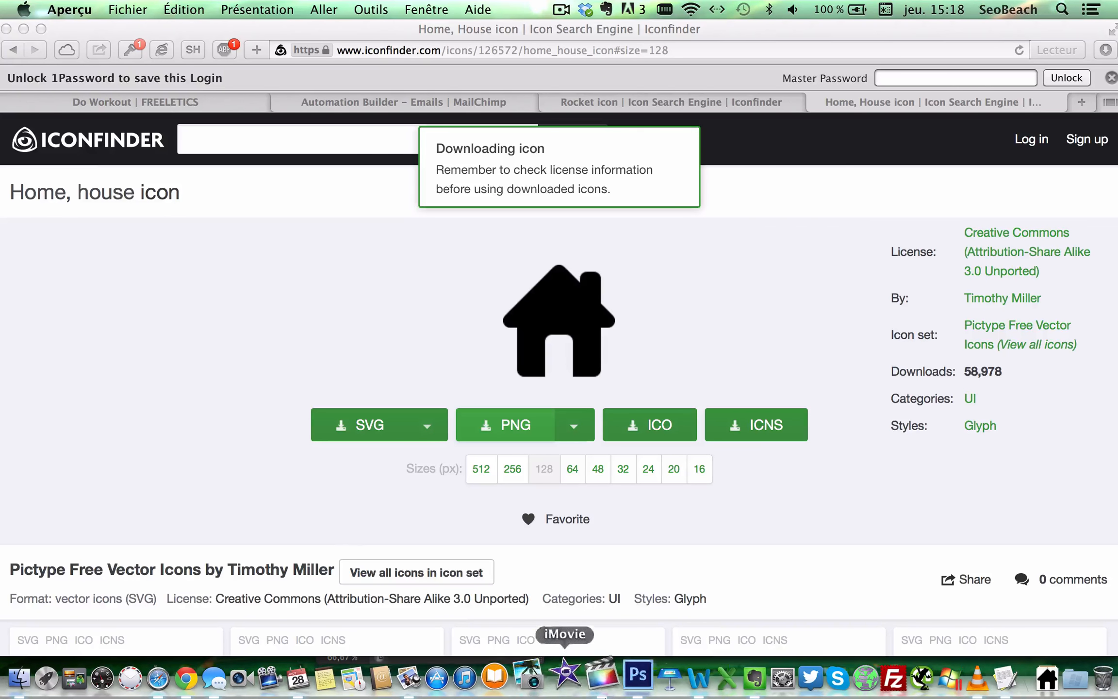
{"action": "left_click", "coordinate": [622, 625]}
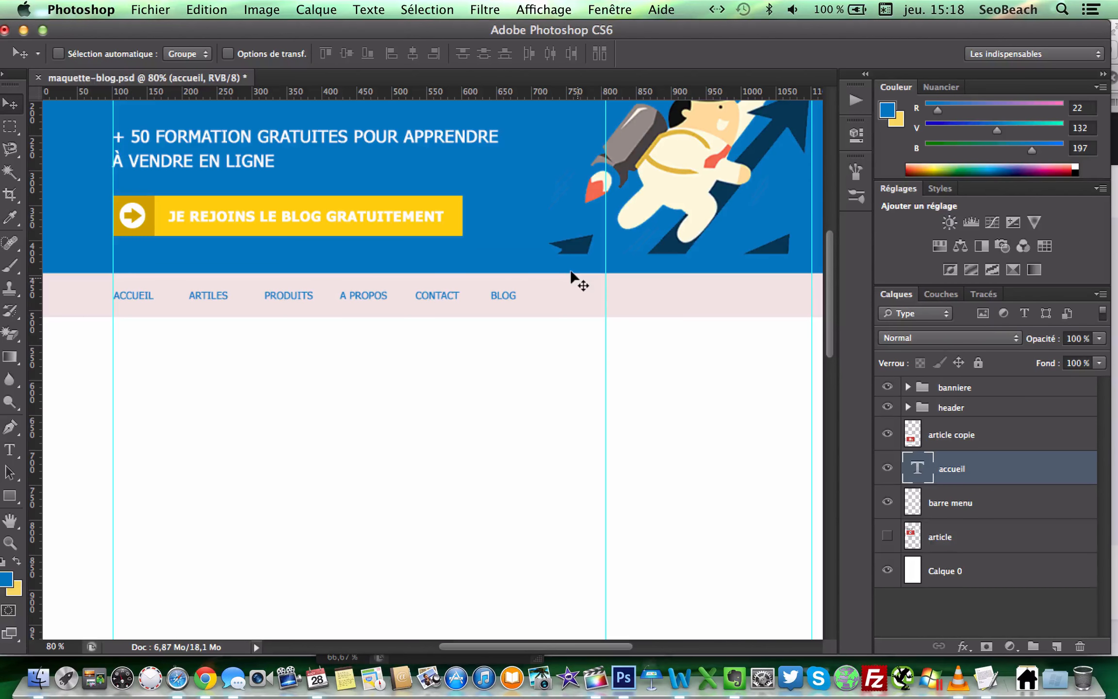
{"action": "key", "text": "super+o"}
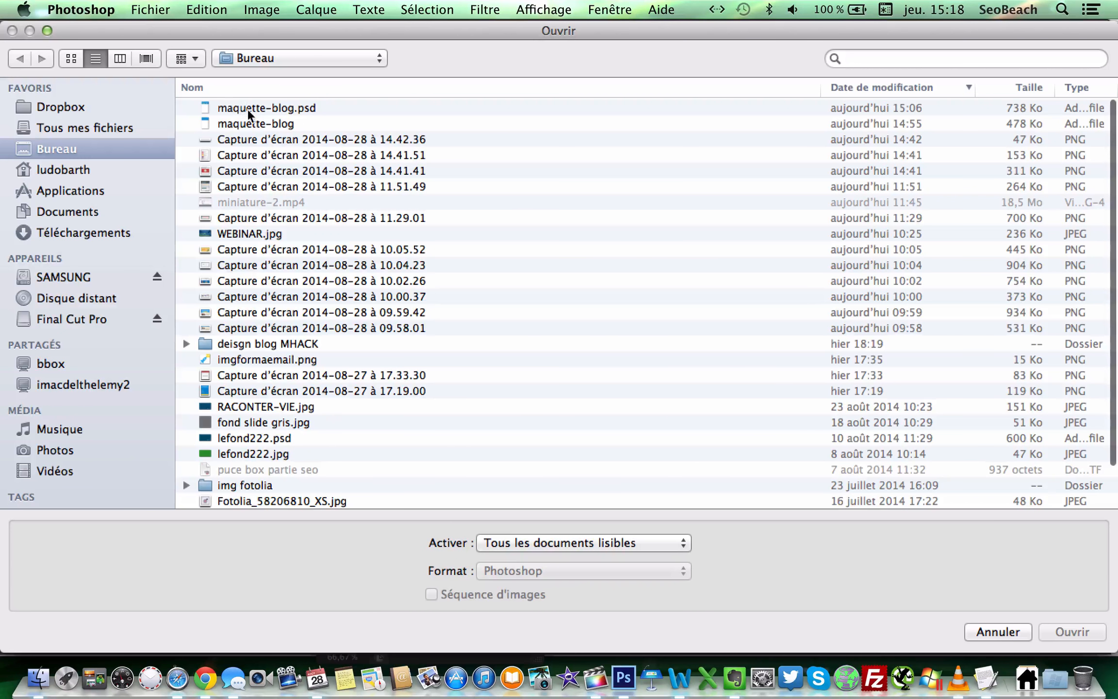
{"action": "left_click", "coordinate": [88, 231]}
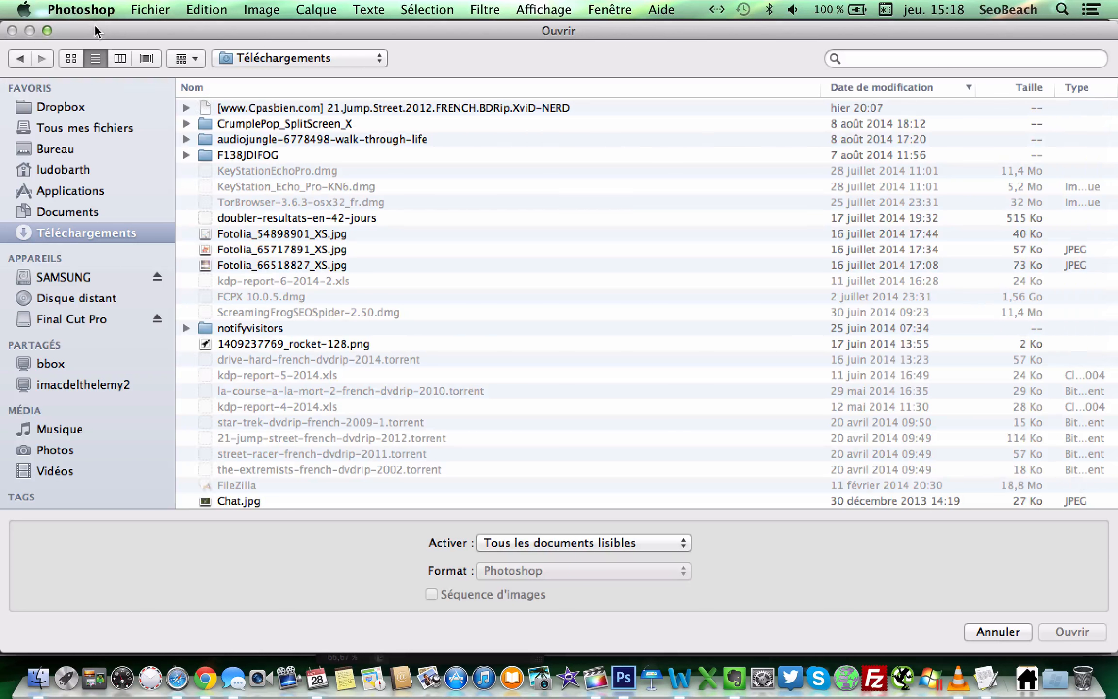
{"action": "left_click", "coordinate": [70, 58]}
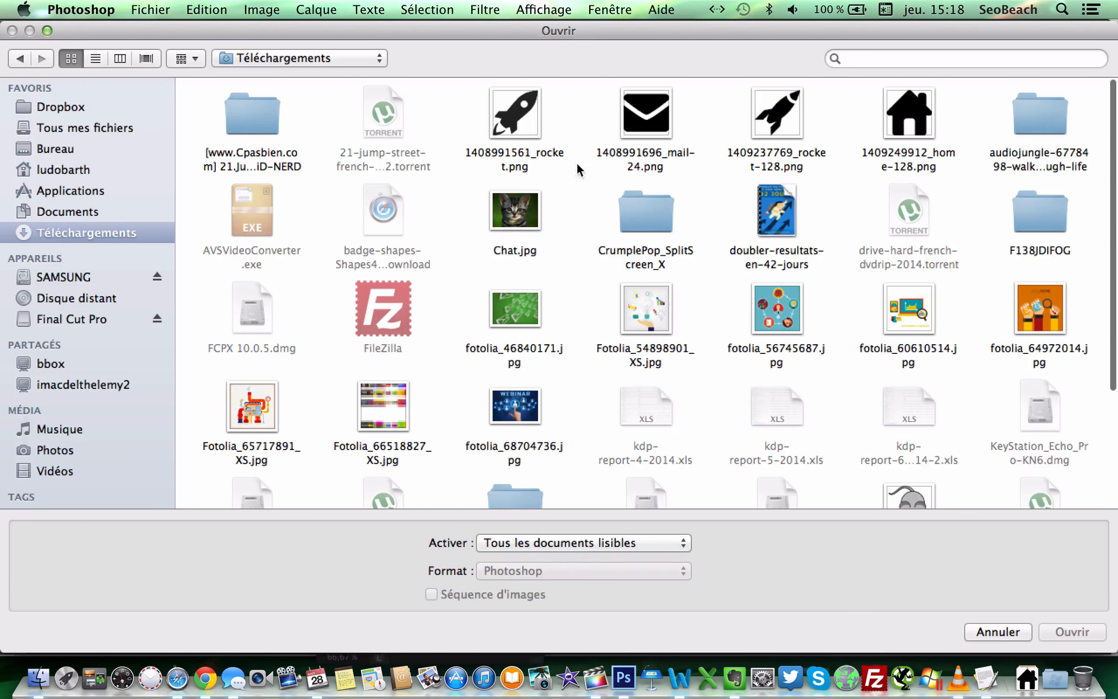
{"action": "double_click", "coordinate": [910, 130]}
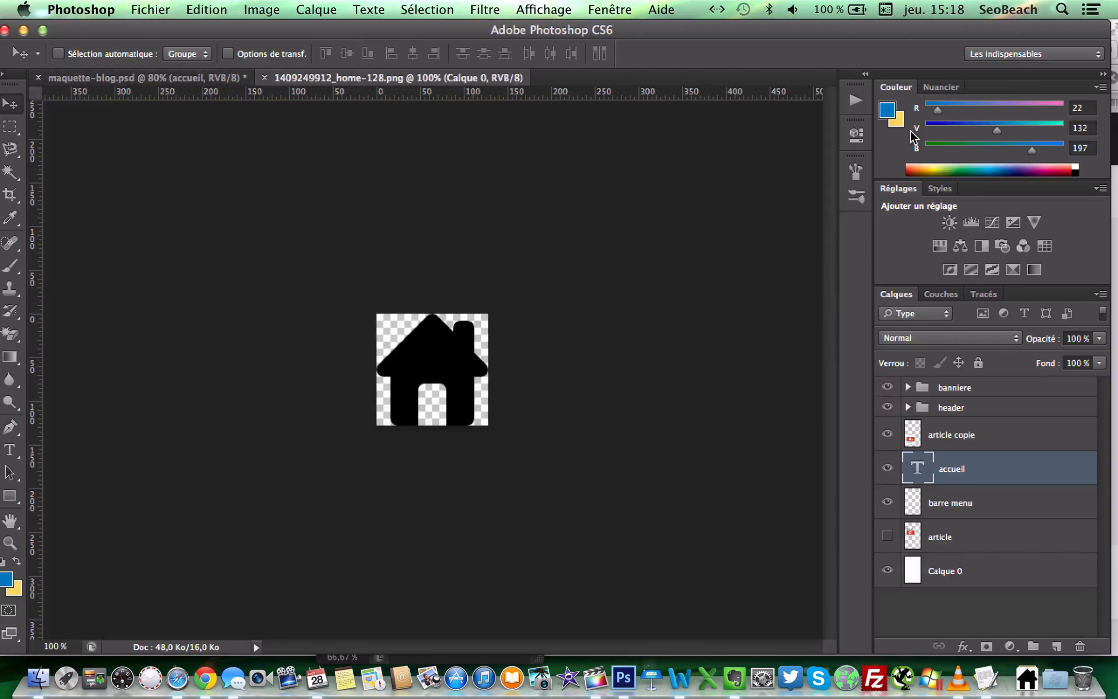
Rename the house icon's layer as "ic accueil"
{"action": "double_click", "coordinate": [959, 388]}
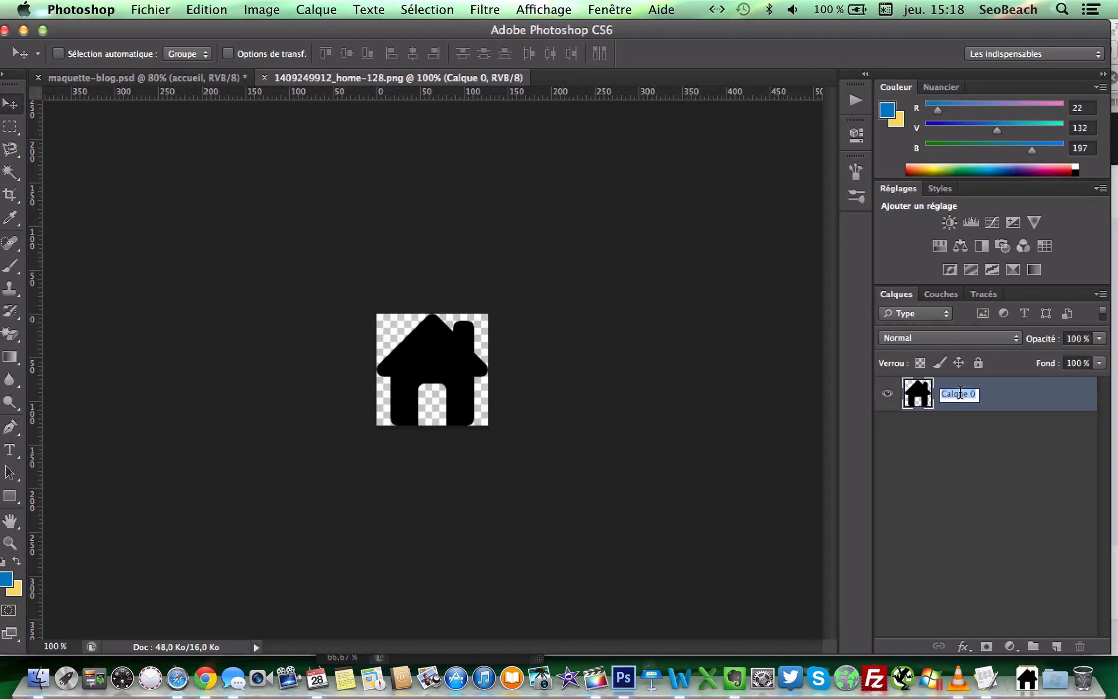
{"action": "type", "text": "ic accueil"}
{"action": "key", "text": "Return"}
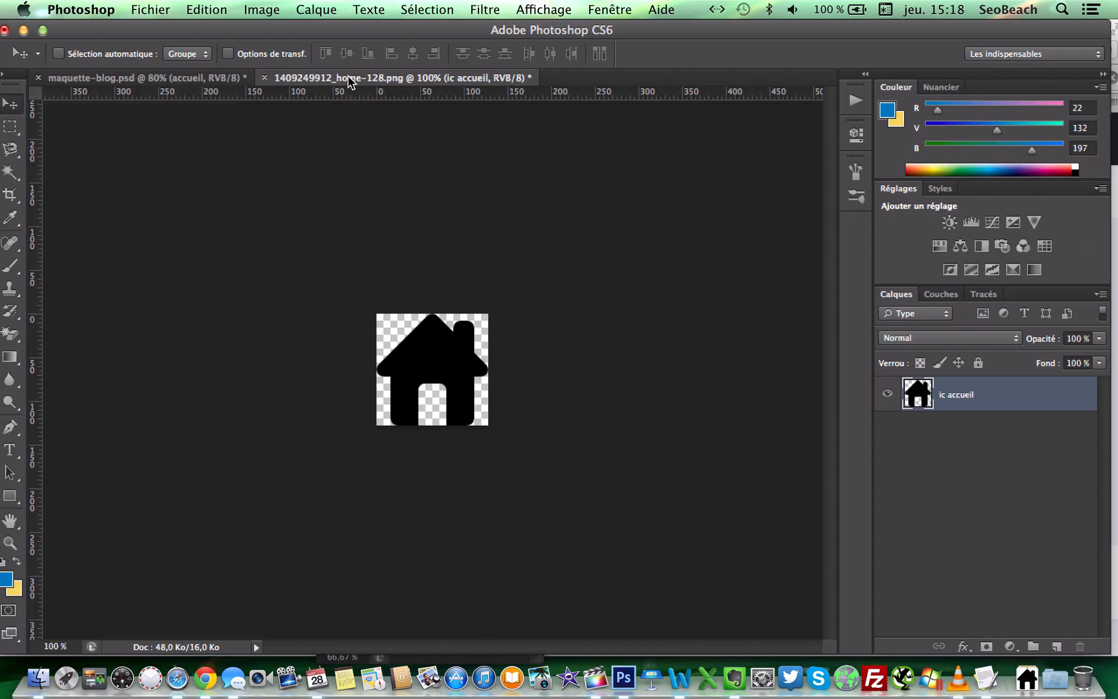
Detach the house icon document into its own window and copy its layer onto the menu bar of maquette-blog.psd
{"action": "left_click_drag", "start_coordinate": [347, 75], "coordinate": [434, 139]}
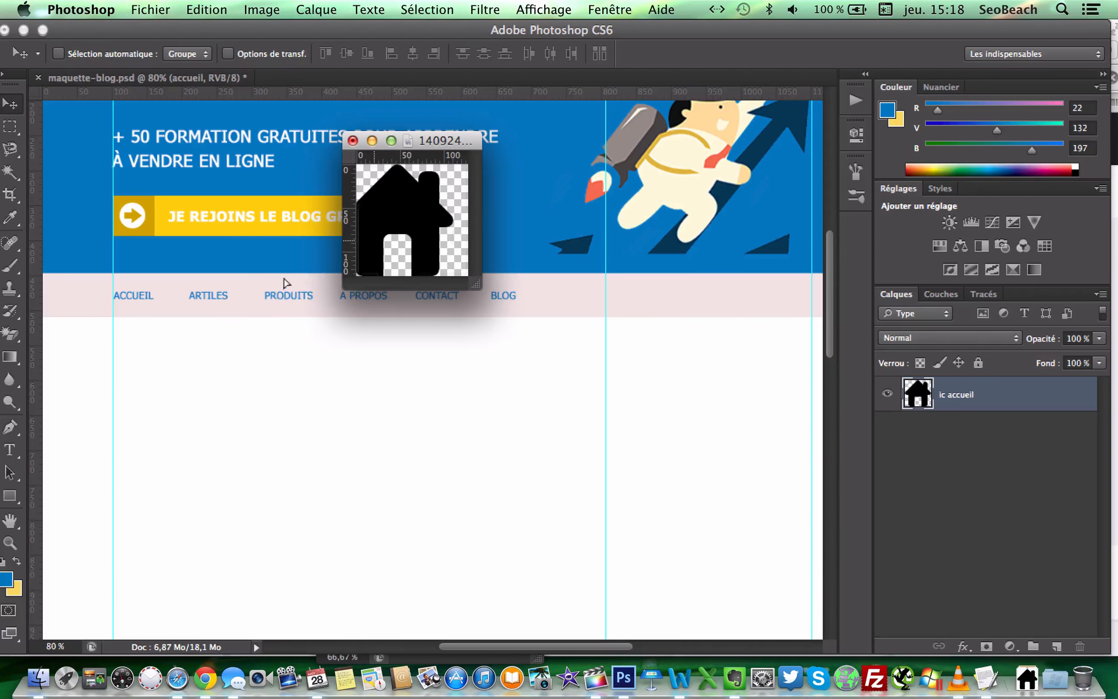
{"action": "left_click_drag", "start_coordinate": [286, 282], "coordinate": [272, 308]}
Close the sidebar screenshot and the house icon source documents without saving the icon's changes
{"action": "key", "text": "ctrl+Up"}
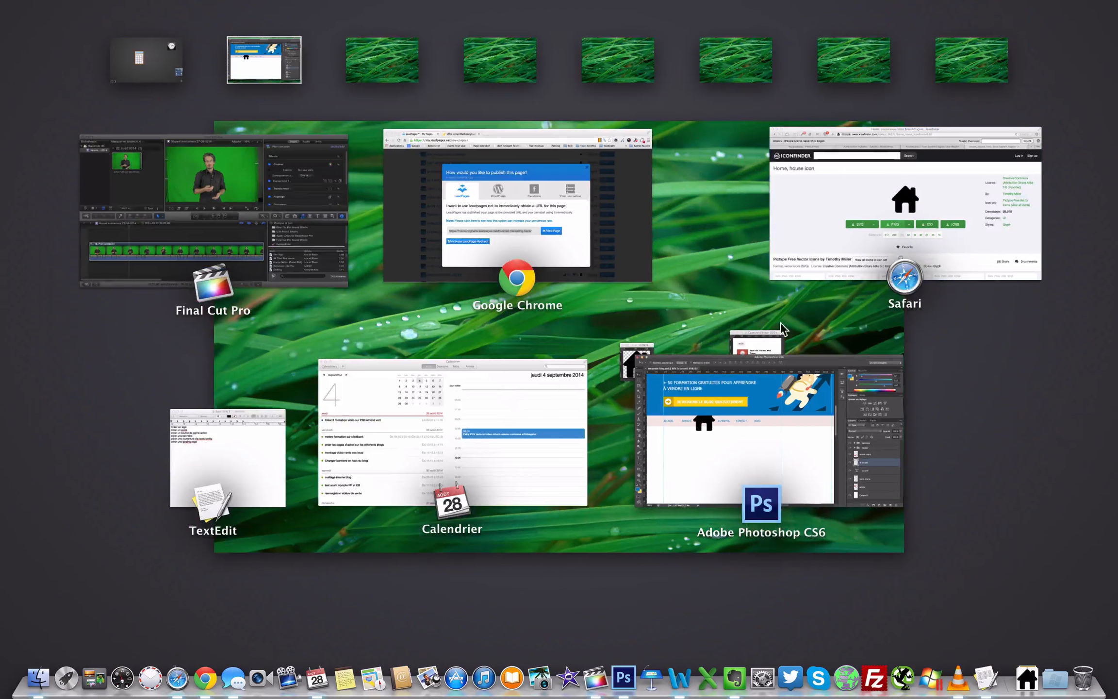
{"action": "left_click", "coordinate": [767, 342]}
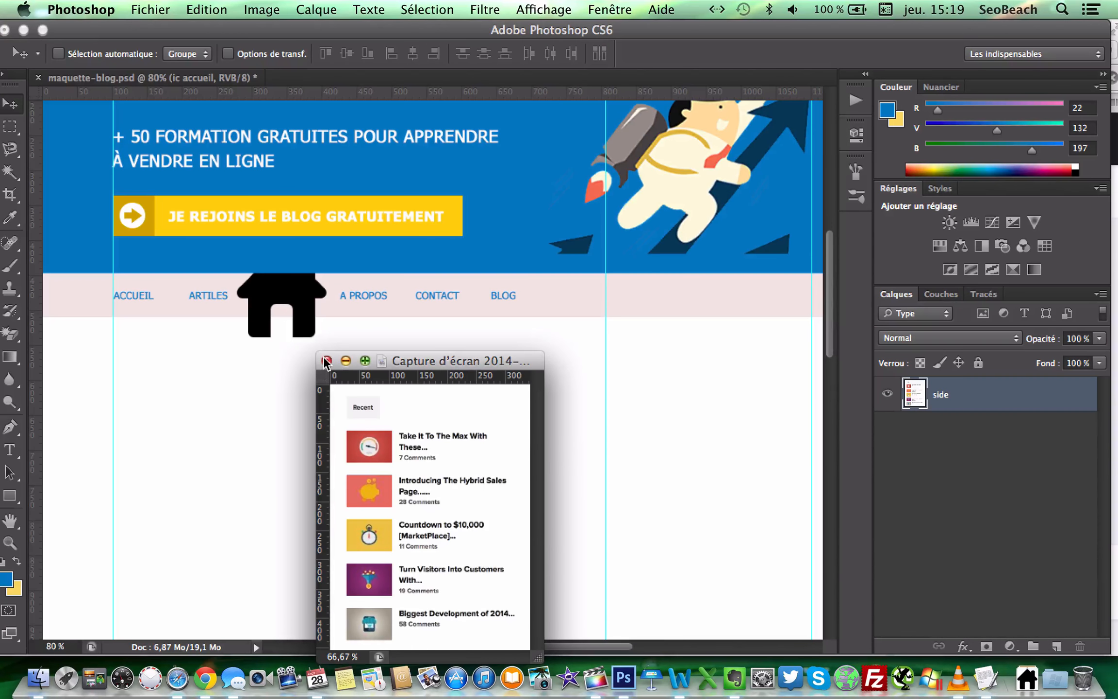
{"action": "left_click", "coordinate": [326, 361]}
{"action": "left_click", "coordinate": [519, 251]}
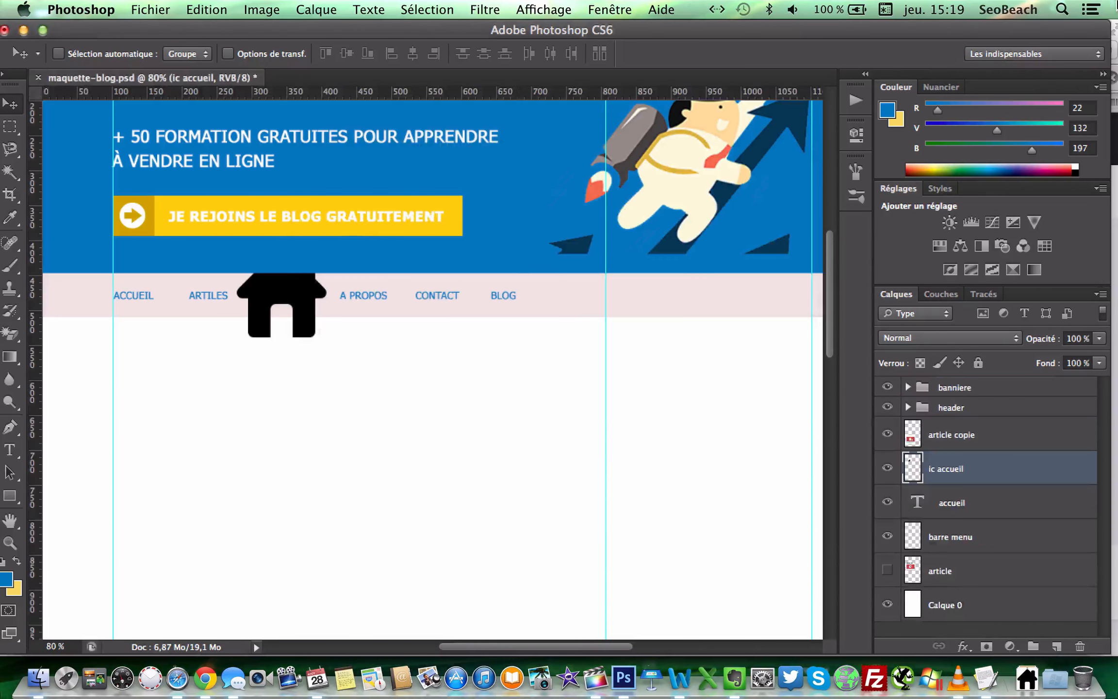
{"action": "key", "text": "ctrl+Up"}
{"action": "left_click", "coordinate": [643, 357]}
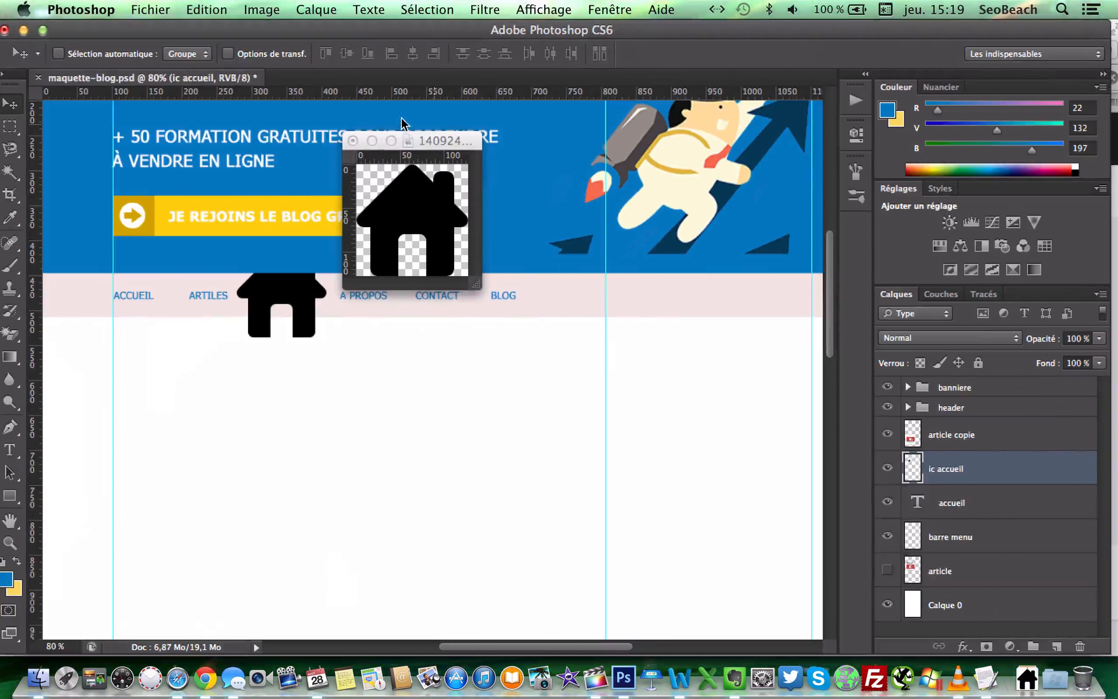
{"action": "left_click", "coordinate": [403, 140]}
{"action": "left_click", "coordinate": [353, 141]}
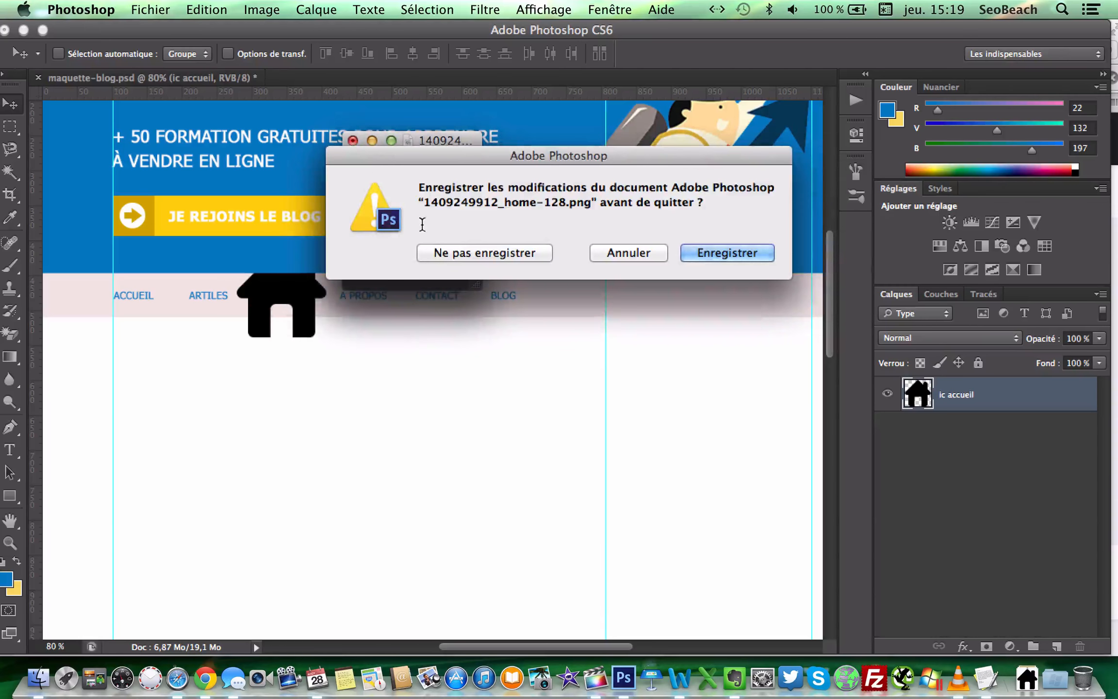
{"action": "left_click", "coordinate": [435, 252]}
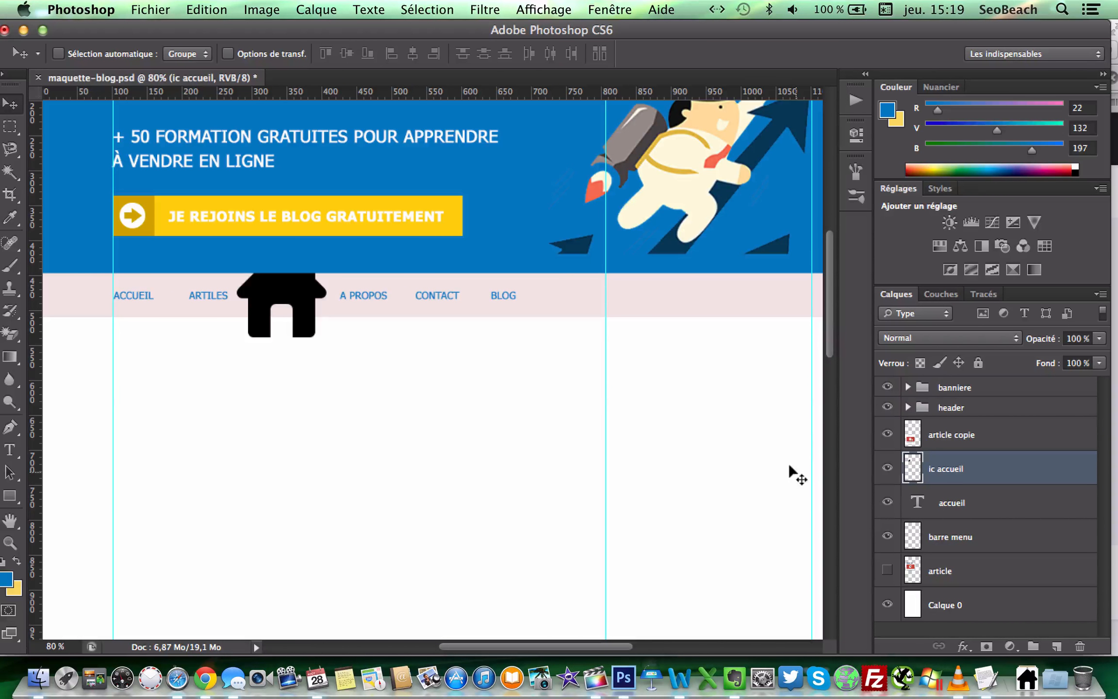
Apply a colour overlay to the ic accueil layer using the banner's blue, 1684c5
{"action": "left_click", "coordinate": [961, 646]}
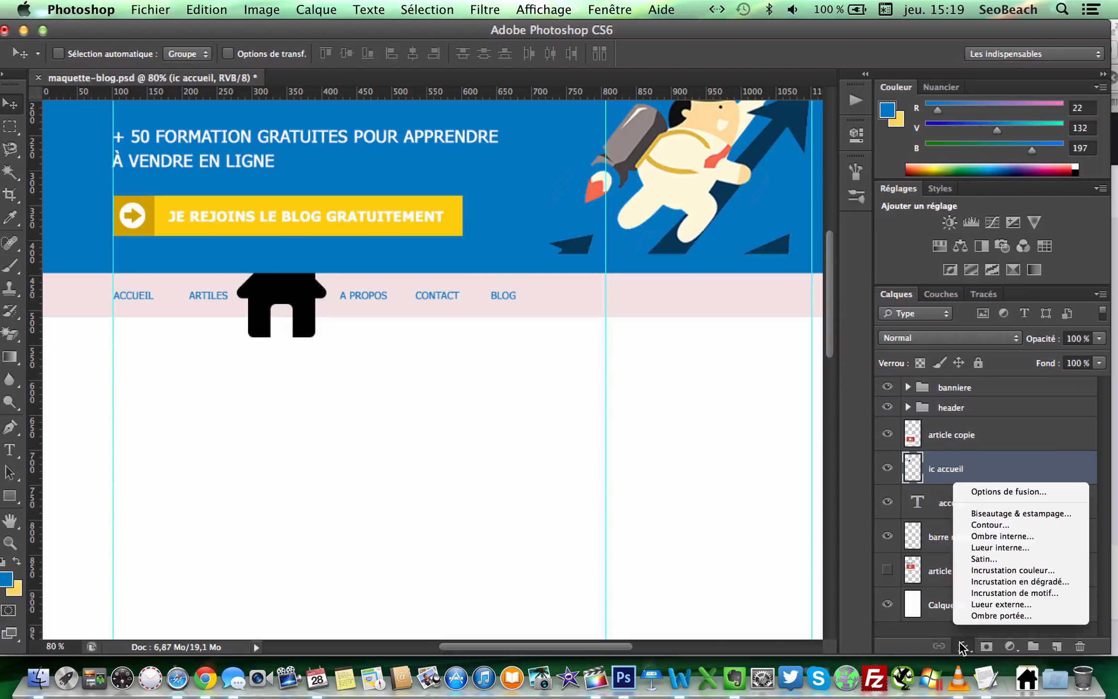
{"action": "left_click", "coordinate": [999, 570]}
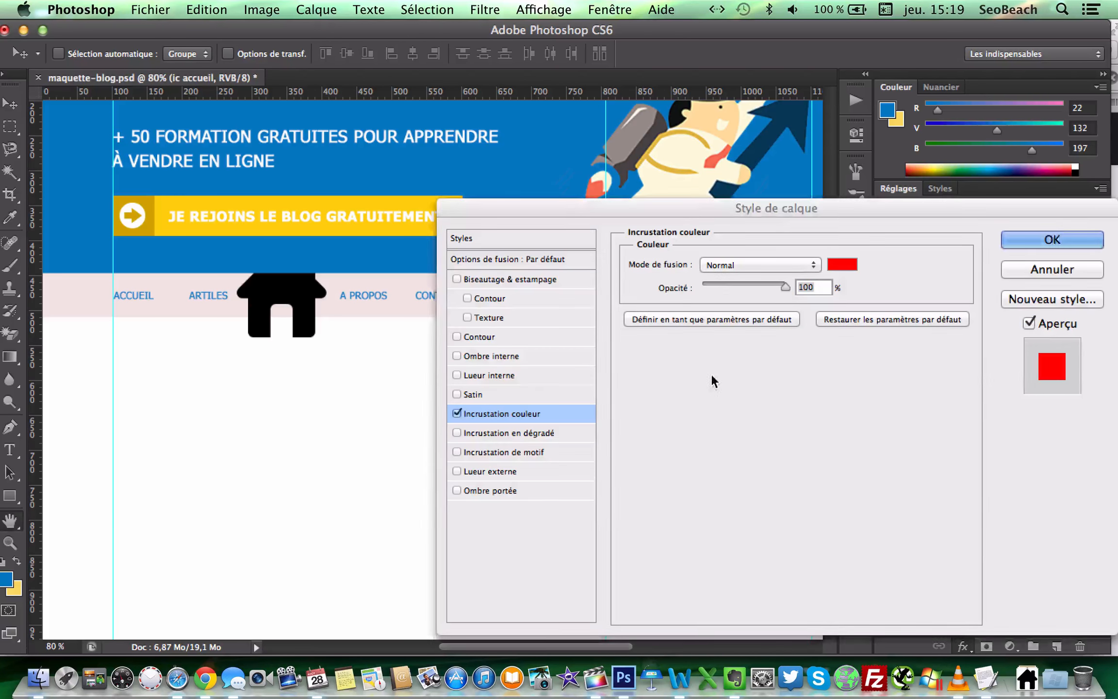
{"action": "left_click", "coordinate": [847, 264]}
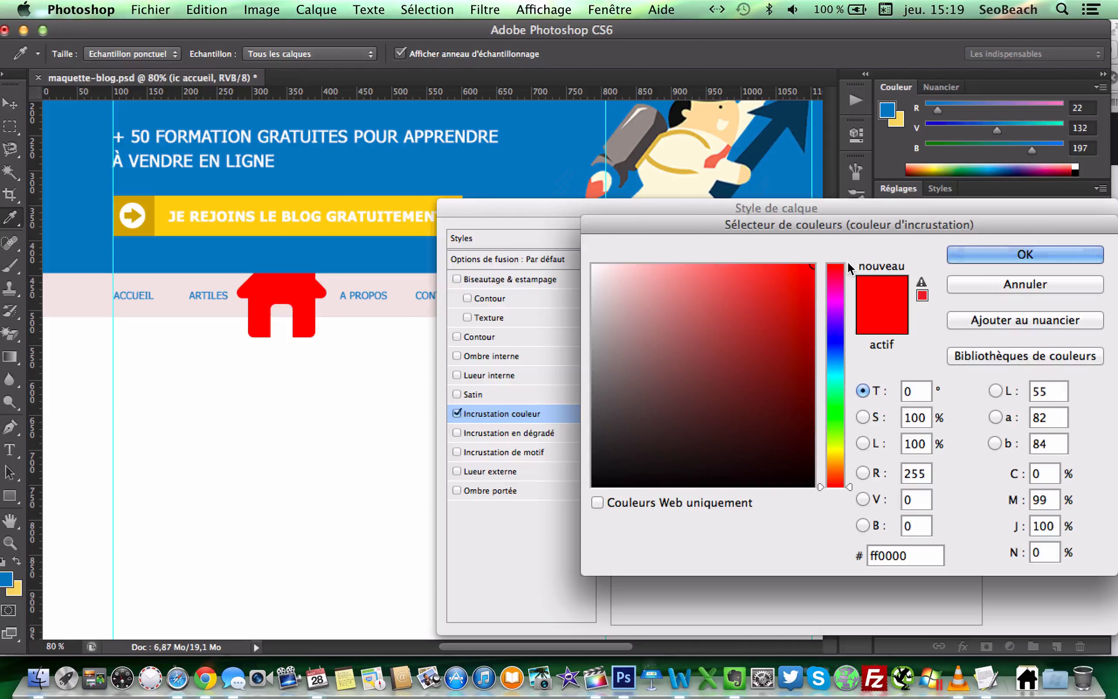
{"action": "left_click", "coordinate": [544, 170]}
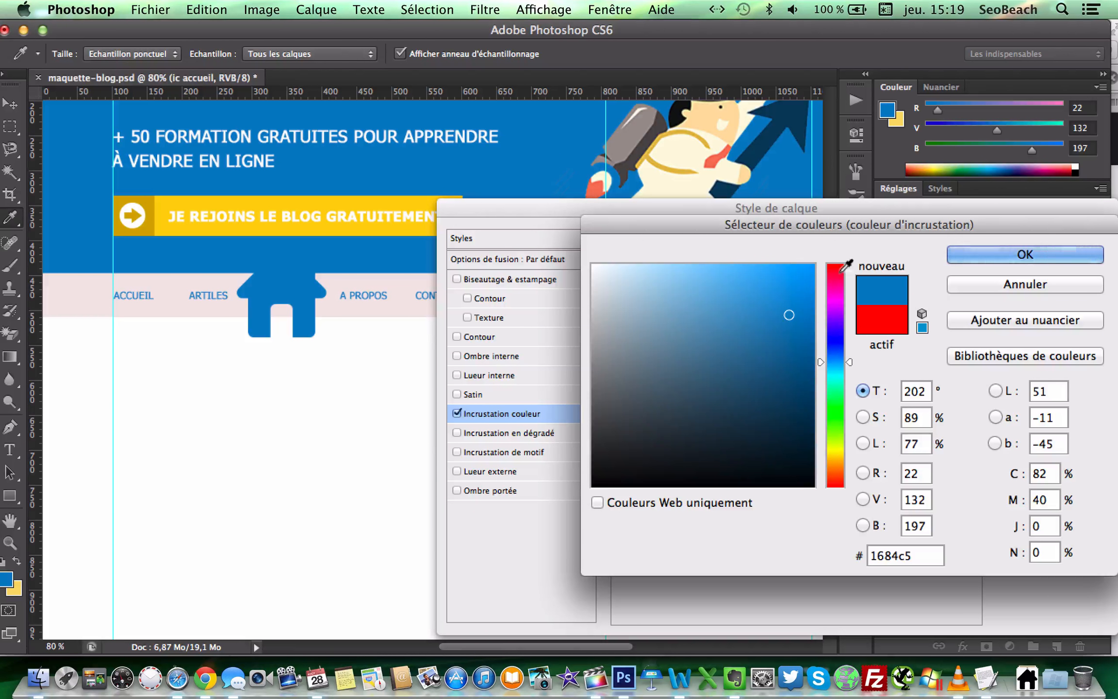
{"action": "left_click", "coordinate": [961, 251]}
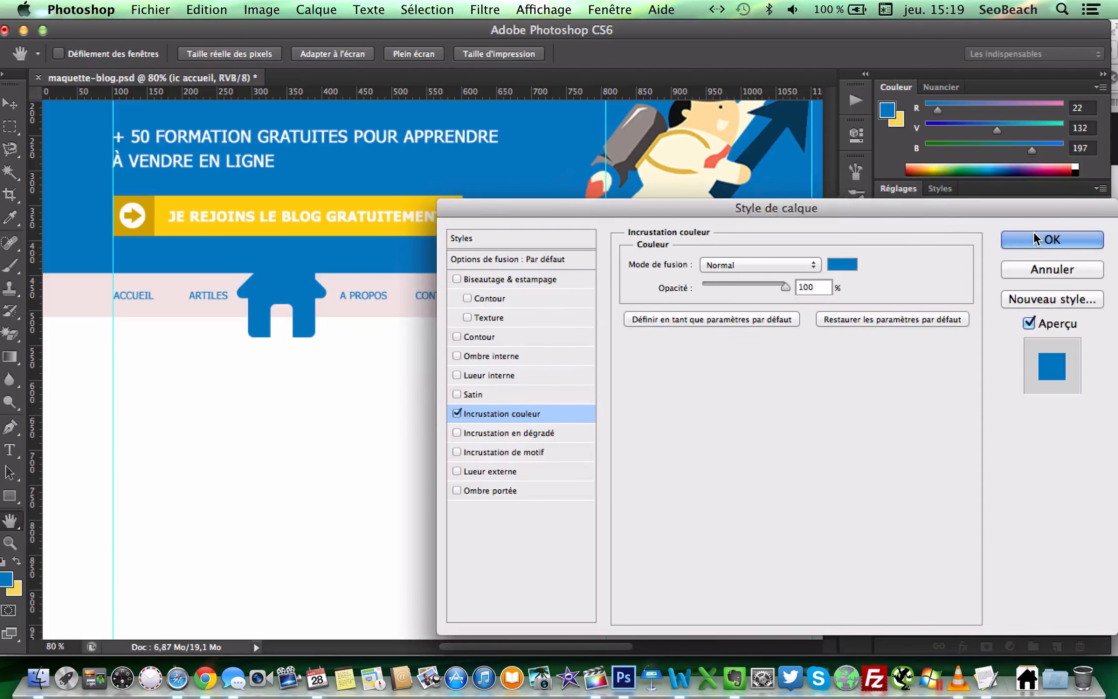
{"action": "left_click", "coordinate": [1033, 238]}
Scale the house icon proportionally to about 18.75% so it fits within the menu bar
{"action": "key", "text": "super+t"}
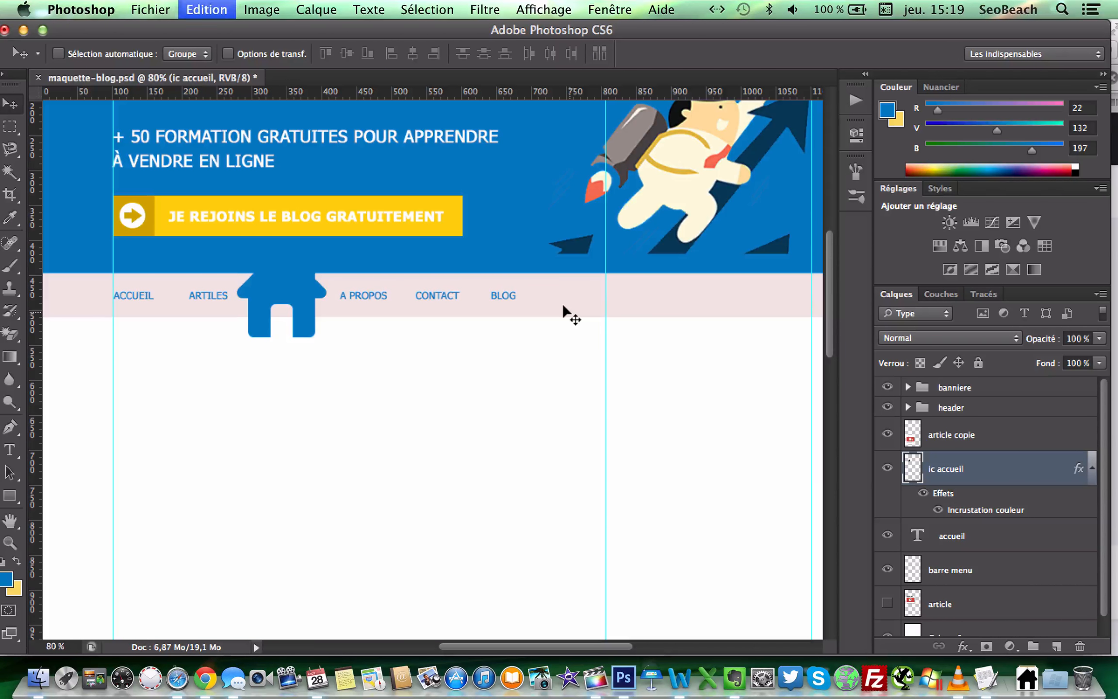
{"action": "left_click_drag", "start_coordinate": [325, 335], "coordinate": [286, 297]}
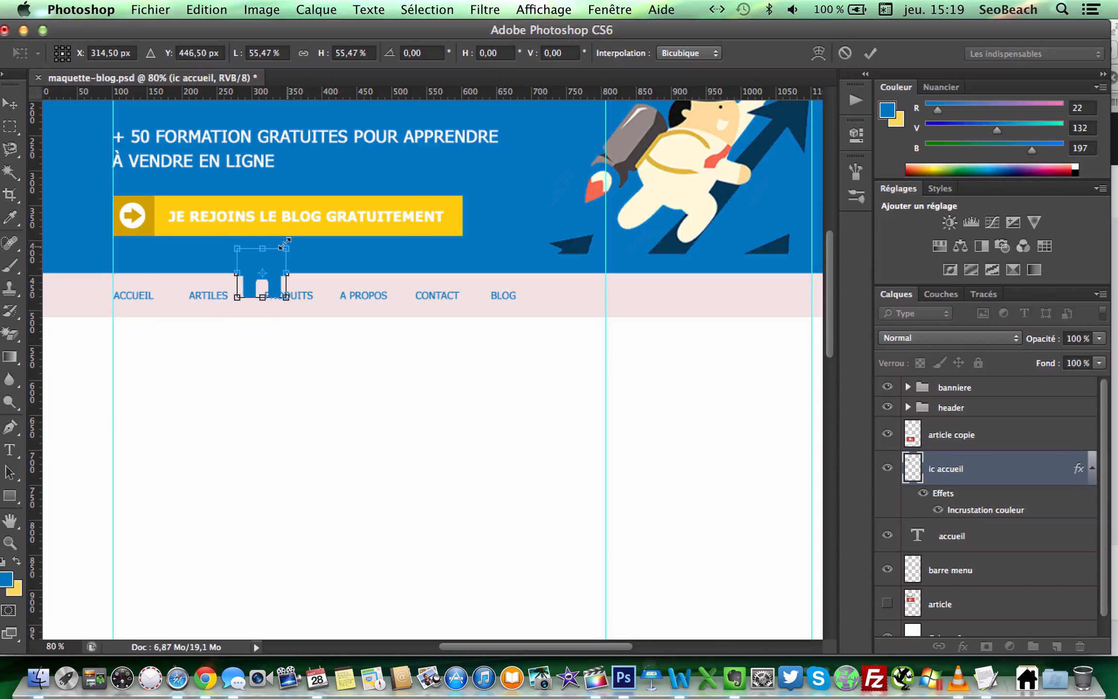
{"action": "left_click_drag", "start_coordinate": [286, 242], "coordinate": [256, 274]}
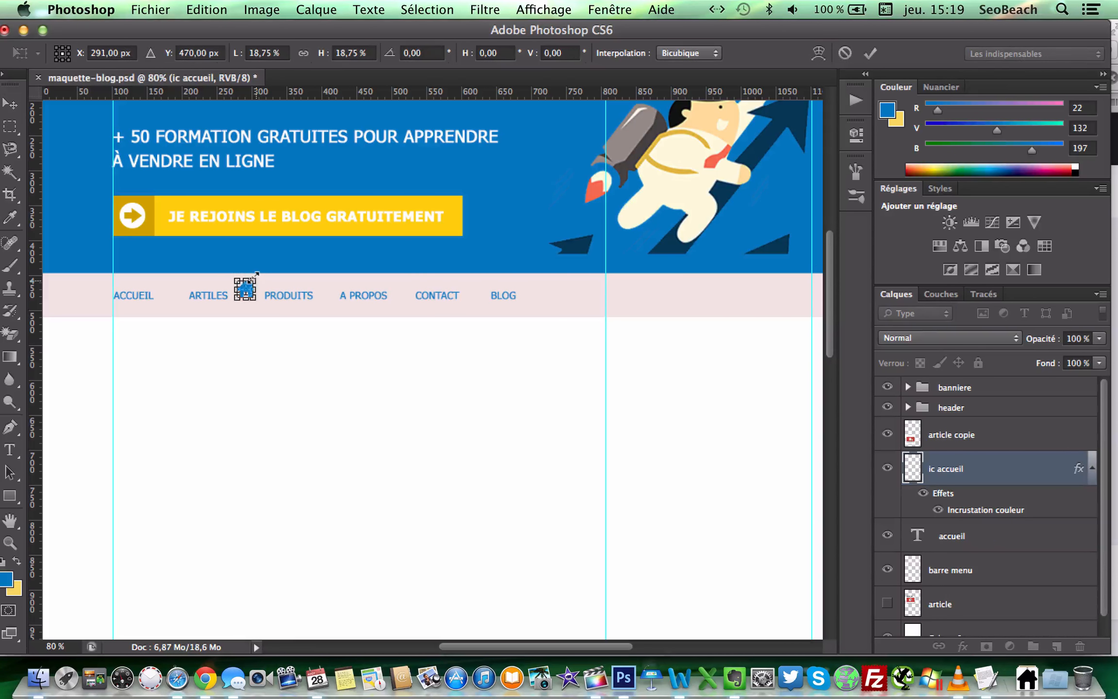
{"action": "key", "text": "Return"}
Move the small house icon to the left guide at the start of the menu and nudge it down slightly
{"action": "key", "text": "shift+Left"}
{"action": "key", "text": "shift+Left"}
{"action": "key", "text": "shift+Left"}
{"action": "key", "text": "shift+Left"}
{"action": "key", "text": "shift+Left"}
{"action": "key", "text": "shift+Left"}
{"action": "key", "text": "shift+Left"}
{"action": "key", "text": "shift+Left"}
{"action": "key", "text": "shift+Left"}
{"action": "key", "text": "shift+Left"}
{"action": "key", "text": "shift+Left"}
{"action": "key", "text": "shift+Left"}
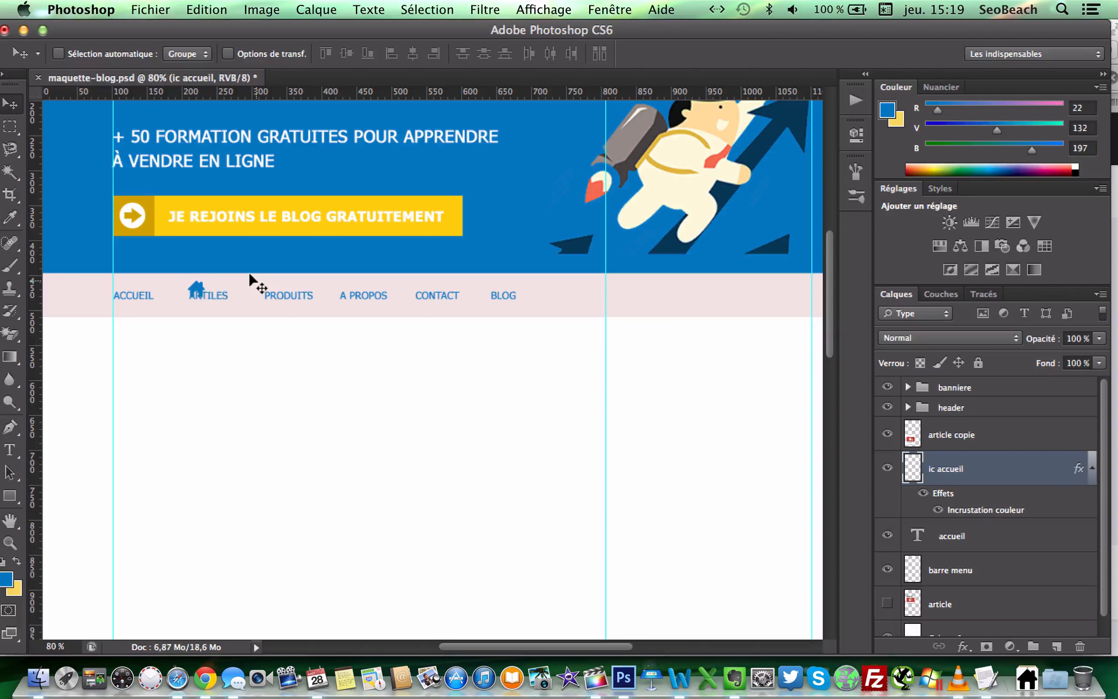
{"action": "key", "text": "shift+Left"}
{"action": "key", "text": "shift+Left"}
{"action": "key", "text": "shift+Left"}
{"action": "key", "text": "shift+Left"}
{"action": "key", "text": "shift+Left"}
{"action": "key", "text": "shift+Left"}
{"action": "key", "text": "shift+Left"}
{"action": "key", "text": "shift+Left"}
{"action": "key", "text": "Down"}
{"action": "key", "text": "Down"}
{"action": "key", "text": "Down"}
{"action": "key", "text": "Down"}
{"action": "key", "text": "Down"}
{"action": "key", "text": "Down"}
{"action": "key", "text": "Down"}
{"action": "key", "text": "Down"}
Collapse the house icon's effects list and shift the accueil text layer right so ACCUEIL starts just after the icon
{"action": "left_click", "coordinate": [1092, 470]}
{"action": "left_click", "coordinate": [967, 511]}
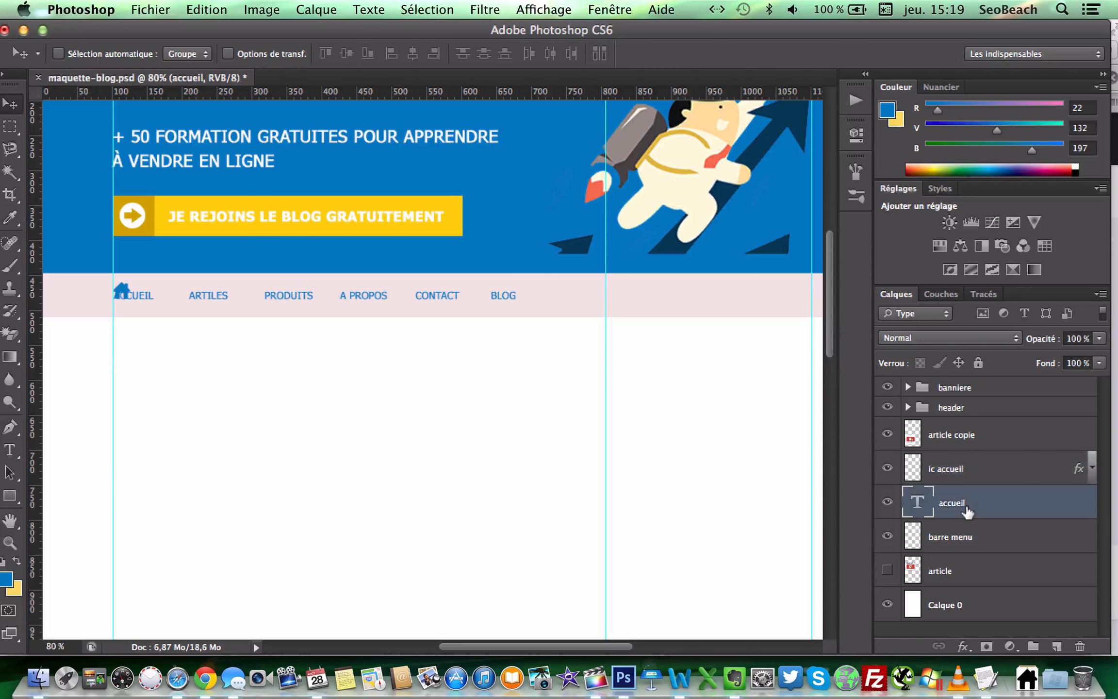
{"action": "key", "text": "shift+Right"}
{"action": "key", "text": "shift+Right"}
{"action": "key", "text": "shift+Right"}
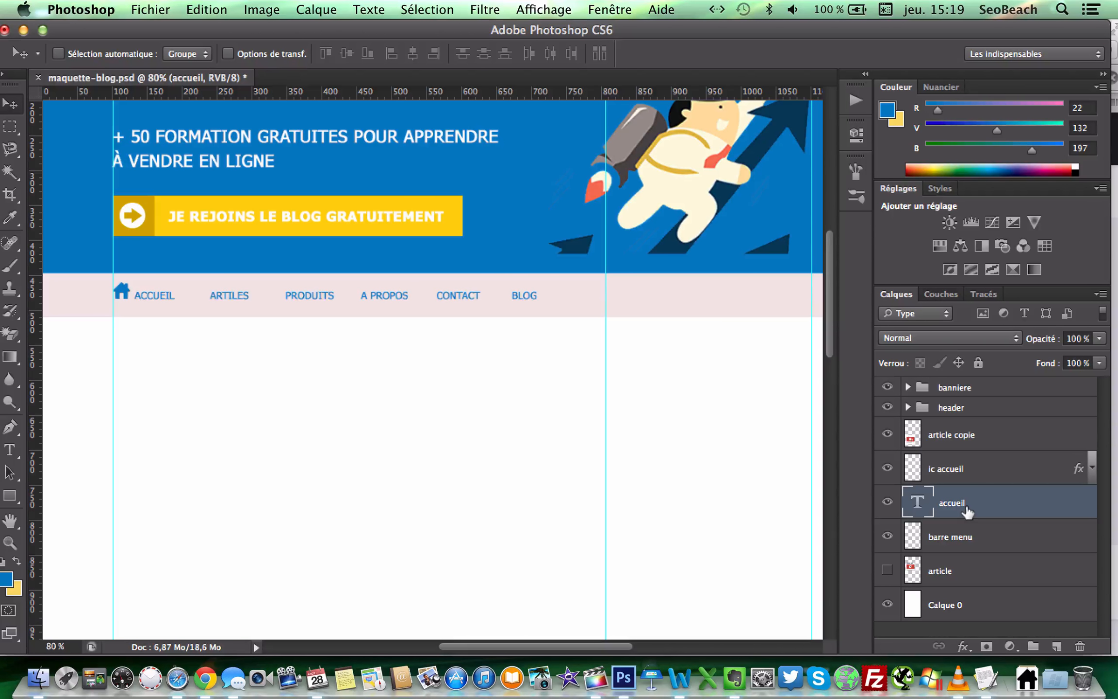
{"action": "key", "text": "Right"}
{"action": "key", "text": "Right"}
{"action": "key", "text": "Right"}
{"action": "key", "text": "Right"}
{"action": "key", "text": "Right"}
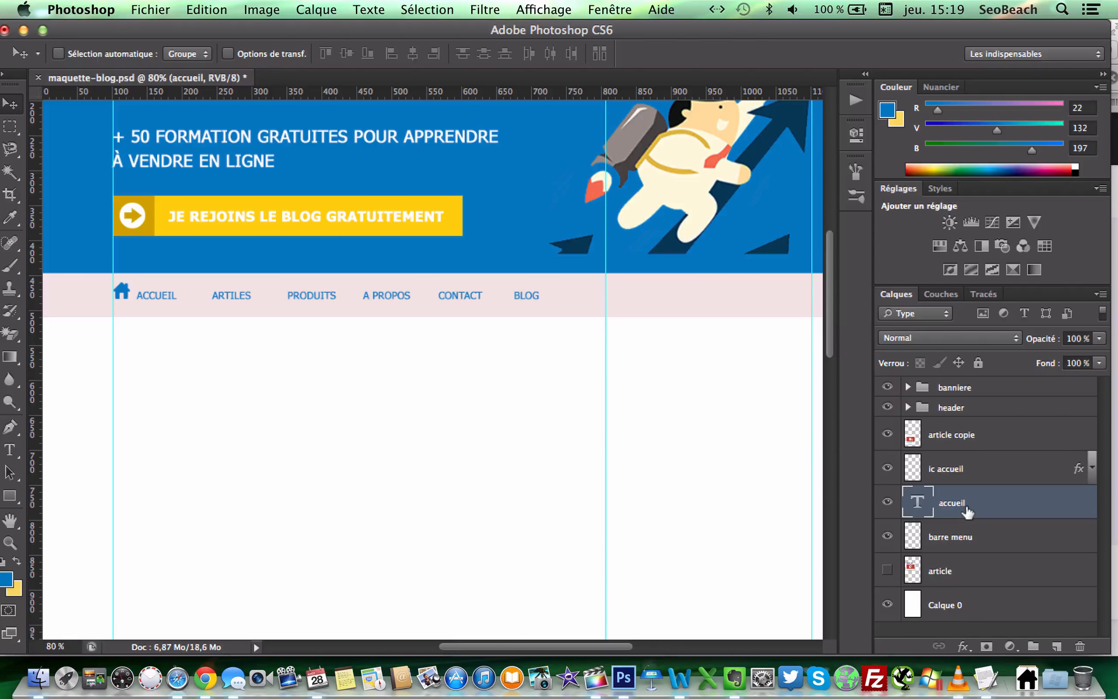
Group the ic accueil, accueil and barre menu layers into a new group named "menu"
{"action": "left_click", "coordinate": [967, 464]}
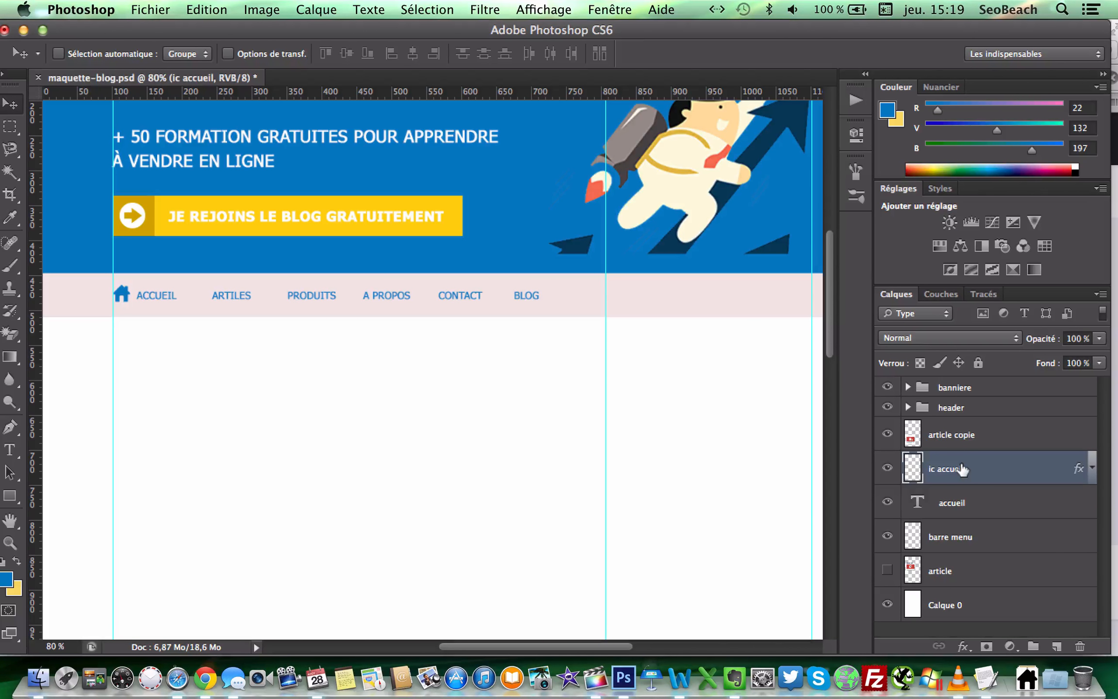
{"action": "left_click", "coordinate": [962, 499], "text": "shift"}
{"action": "left_click", "coordinate": [963, 533], "text": "shift"}
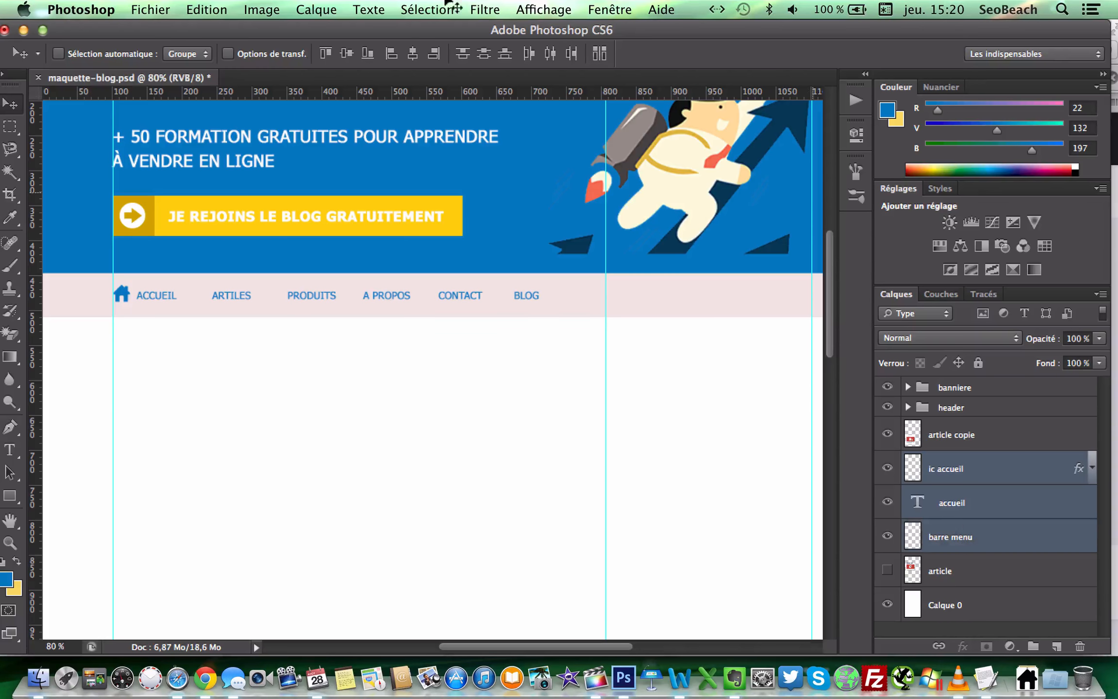
{"action": "left_click", "coordinate": [319, 8]}
{"action": "mouse_move", "coordinate": [330, 30]}
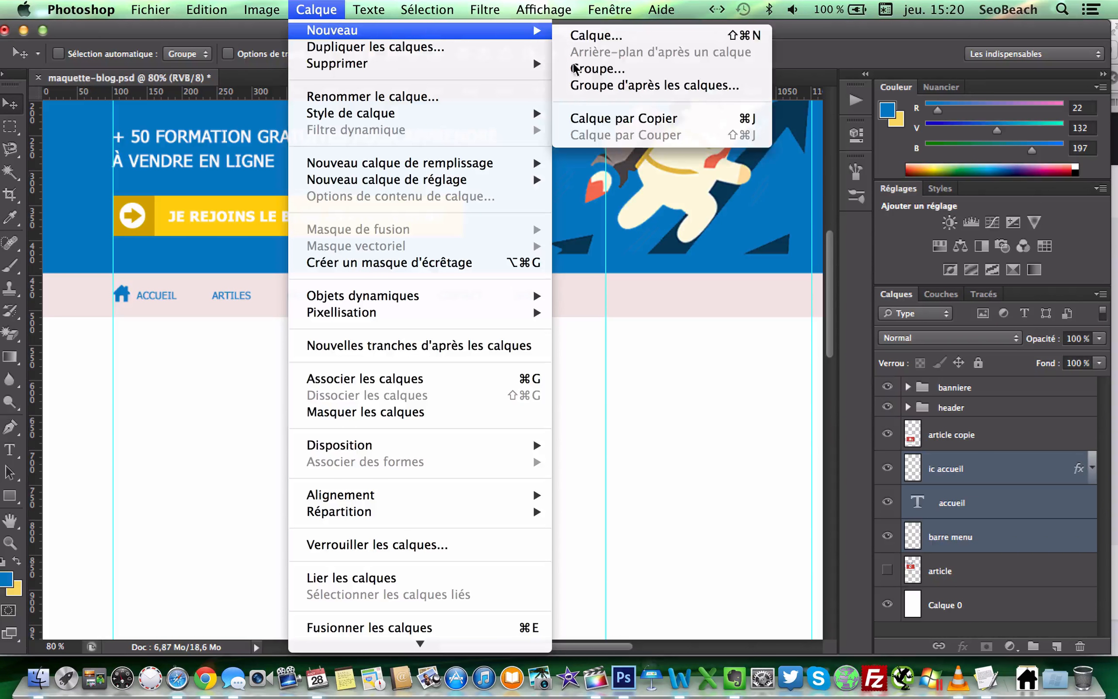
{"action": "left_click", "coordinate": [572, 85]}
{"action": "type", "text": "men"}
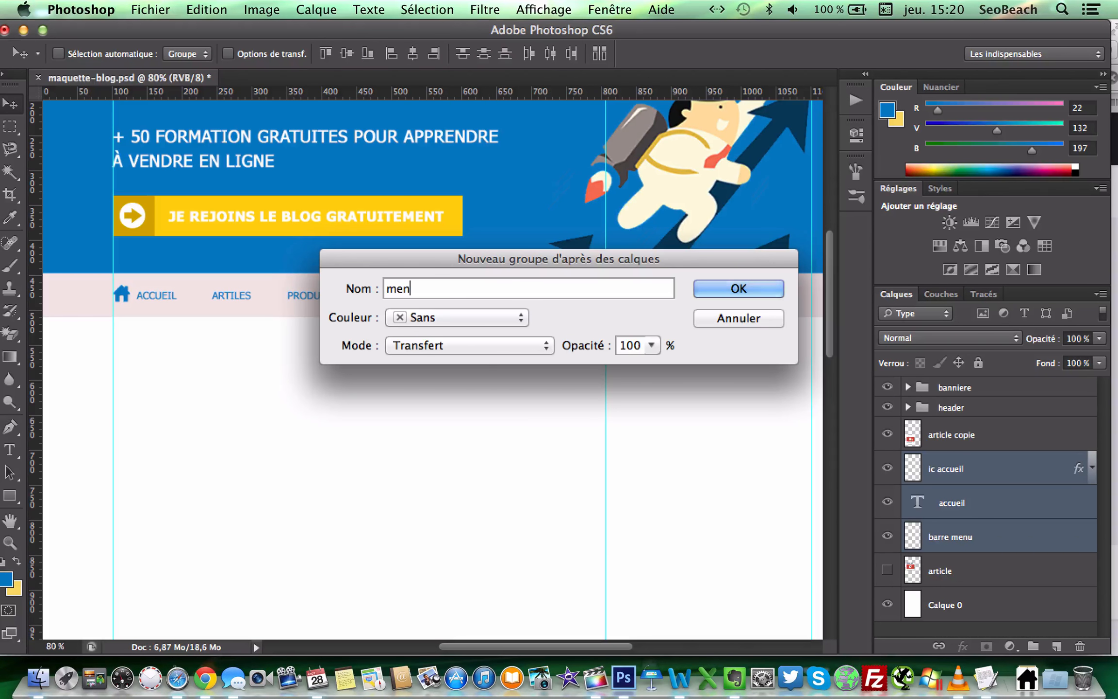
{"action": "type", "text": "u"}
{"action": "key", "text": "Return"}
{"action": "scroll", "coordinate": [764, 388], "scroll_direction": "up", "scroll_amount": 3}
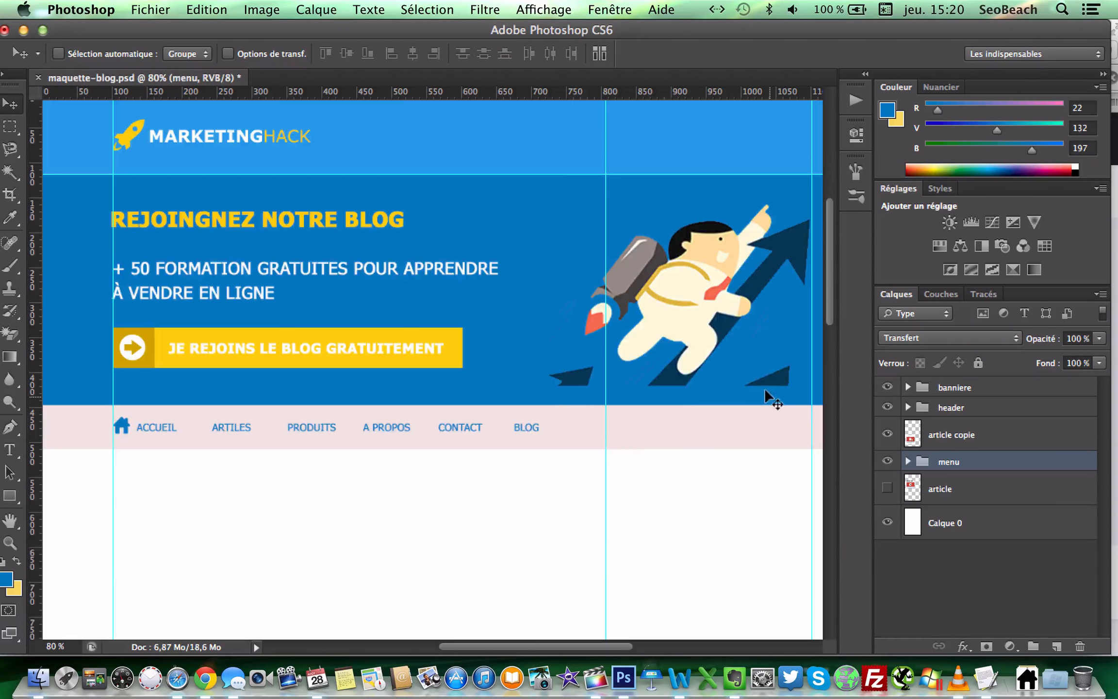
Show the article layer and move article and article copie down together until the first title clears the menu bar
{"action": "left_click", "coordinate": [887, 488]}
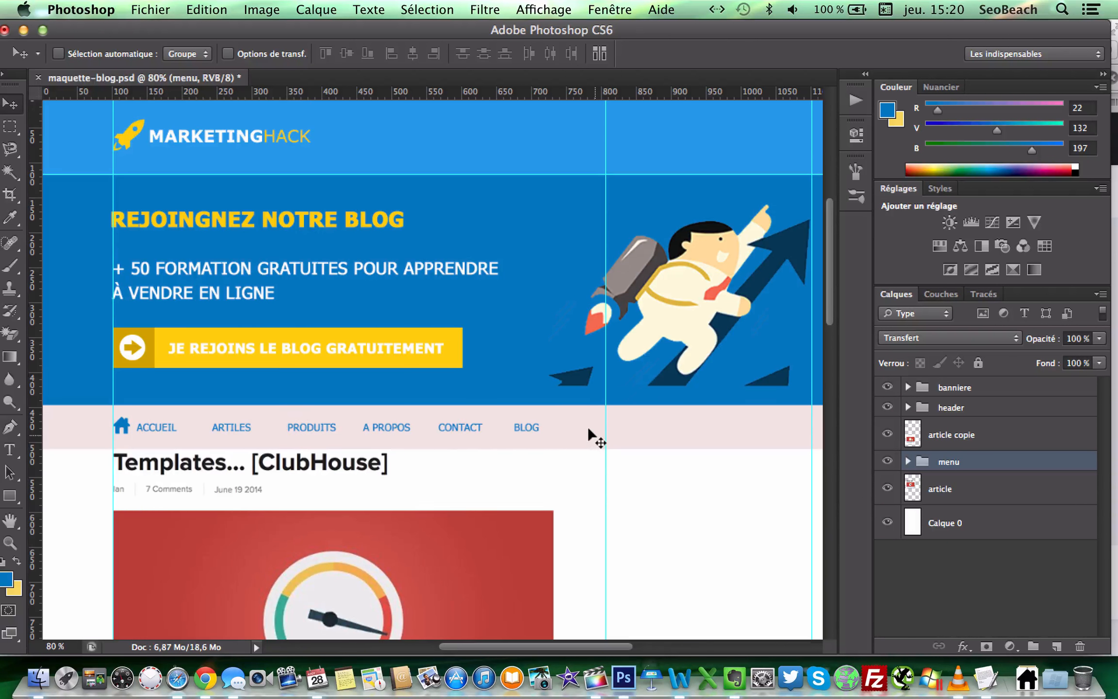
{"action": "scroll", "coordinate": [587, 426], "scroll_direction": "down", "scroll_amount": 3}
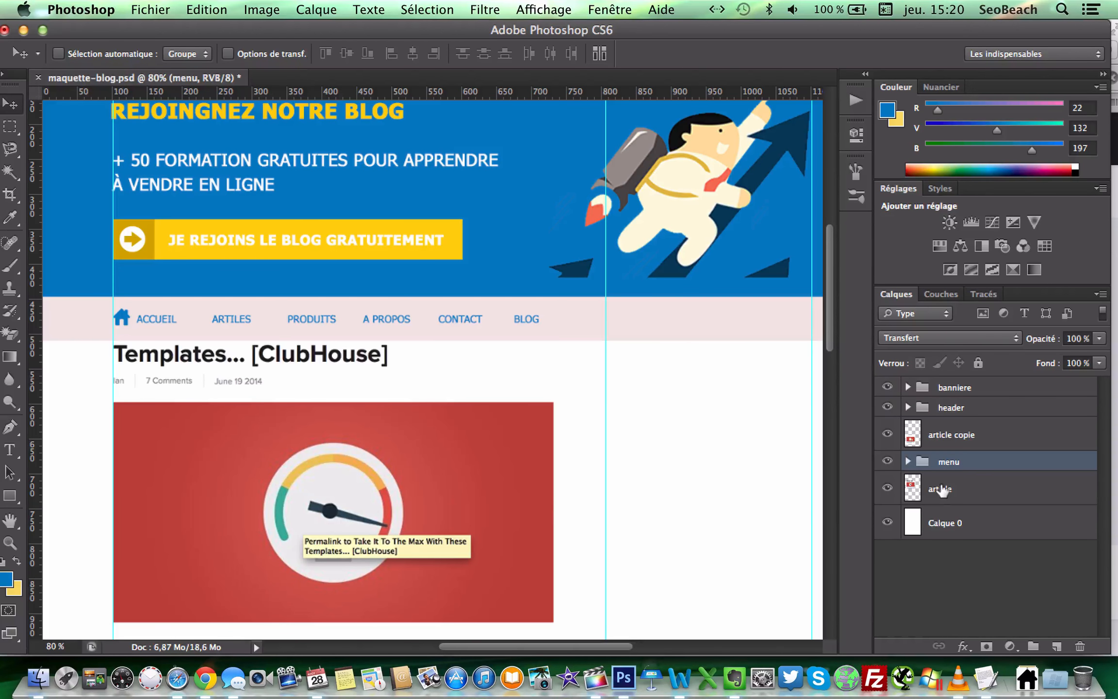
{"action": "left_click", "coordinate": [942, 490]}
{"action": "left_click", "coordinate": [952, 430], "text": "shift"}
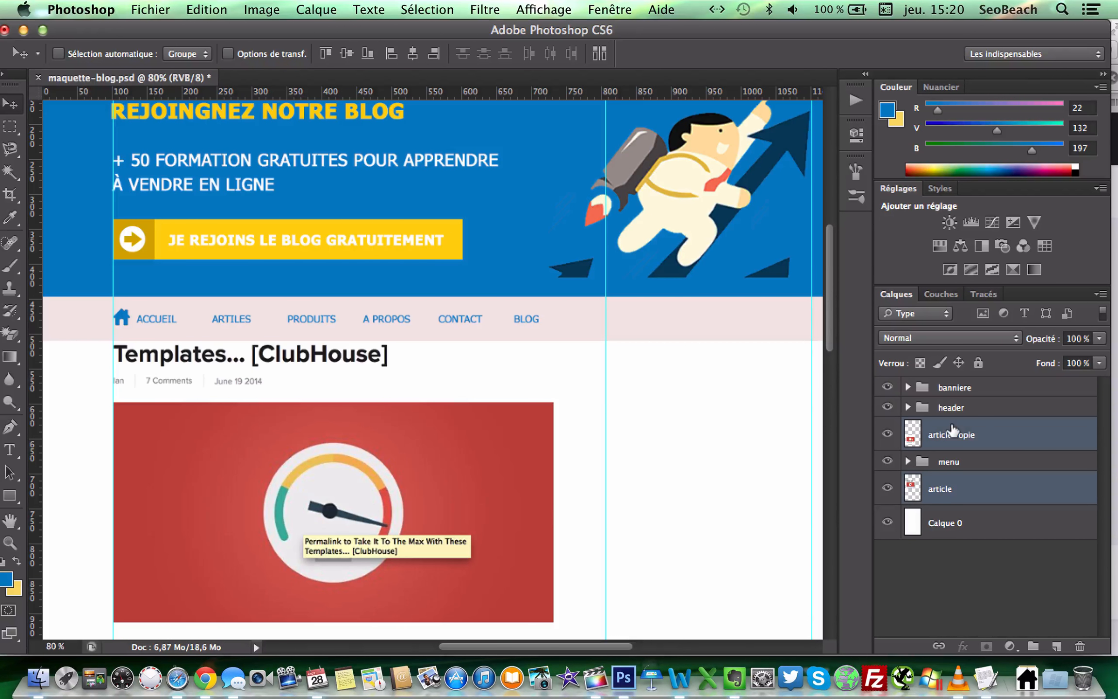
{"action": "key", "text": "shift+Down"}
{"action": "key", "text": "shift+Down"}
{"action": "key", "text": "shift+Down"}
{"action": "key", "text": "shift+Down"}
{"action": "key", "text": "shift+Down"}
{"action": "key", "text": "shift+Down"}
{"action": "key", "text": "shift+Down"}
{"action": "key", "text": "shift+Down"}
{"action": "key", "text": "shift+Down"}
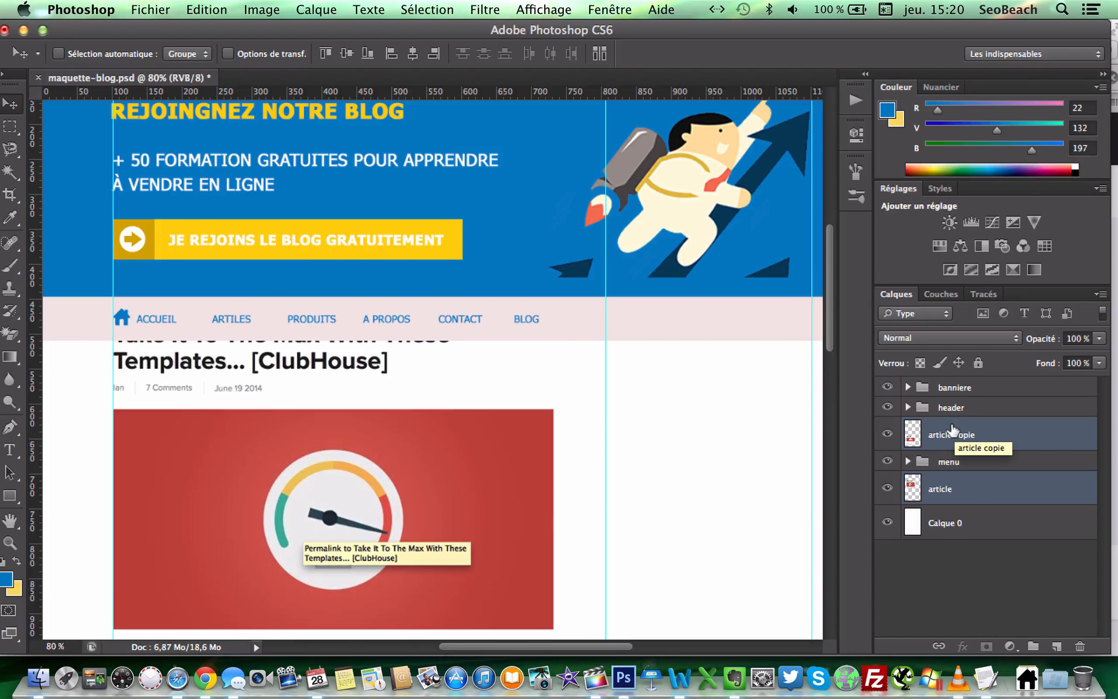
{"action": "key", "text": "shift+Down"}
{"action": "key", "text": "shift+Down"}
{"action": "key", "text": "shift+Down"}
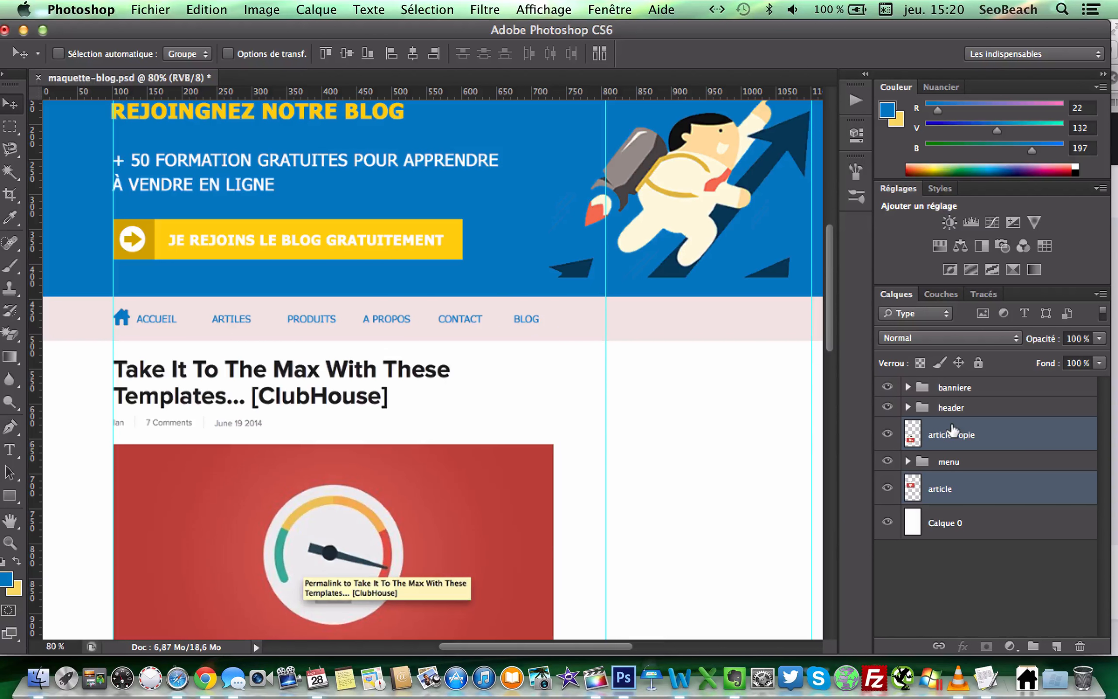
{"action": "key", "text": "Down"}
{"action": "key", "text": "Down"}
{"action": "key", "text": "Down"}
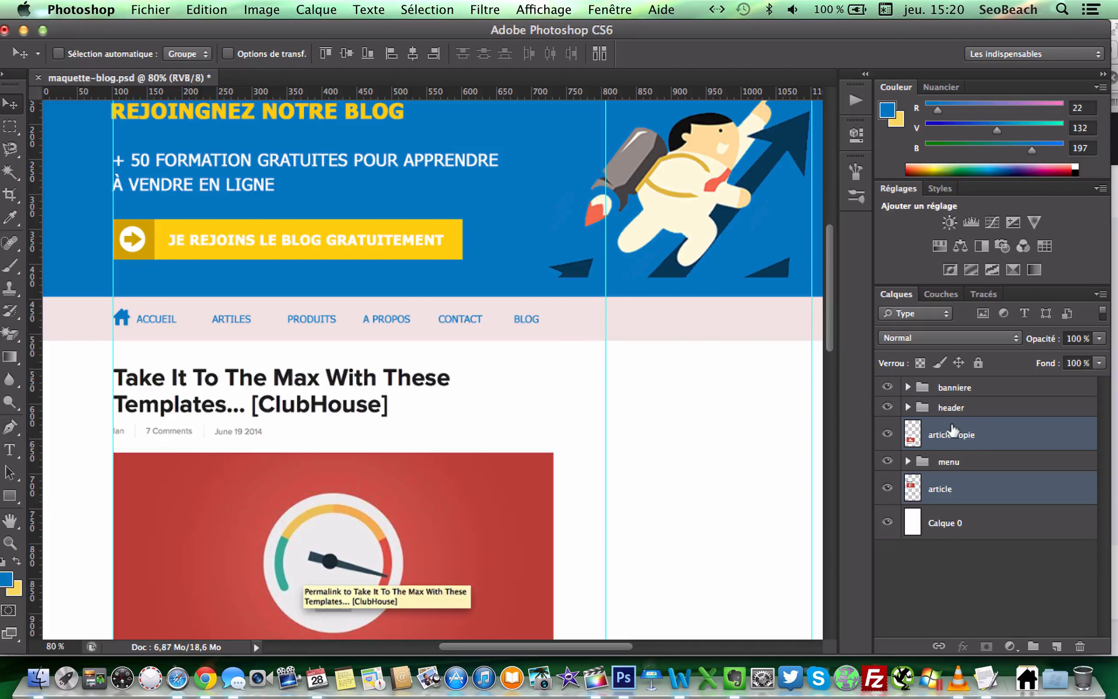
Create a new layer named "bt lire" directly above the article copie layer
{"action": "scroll", "coordinate": [572, 412], "scroll_direction": "down", "scroll_amount": 10}
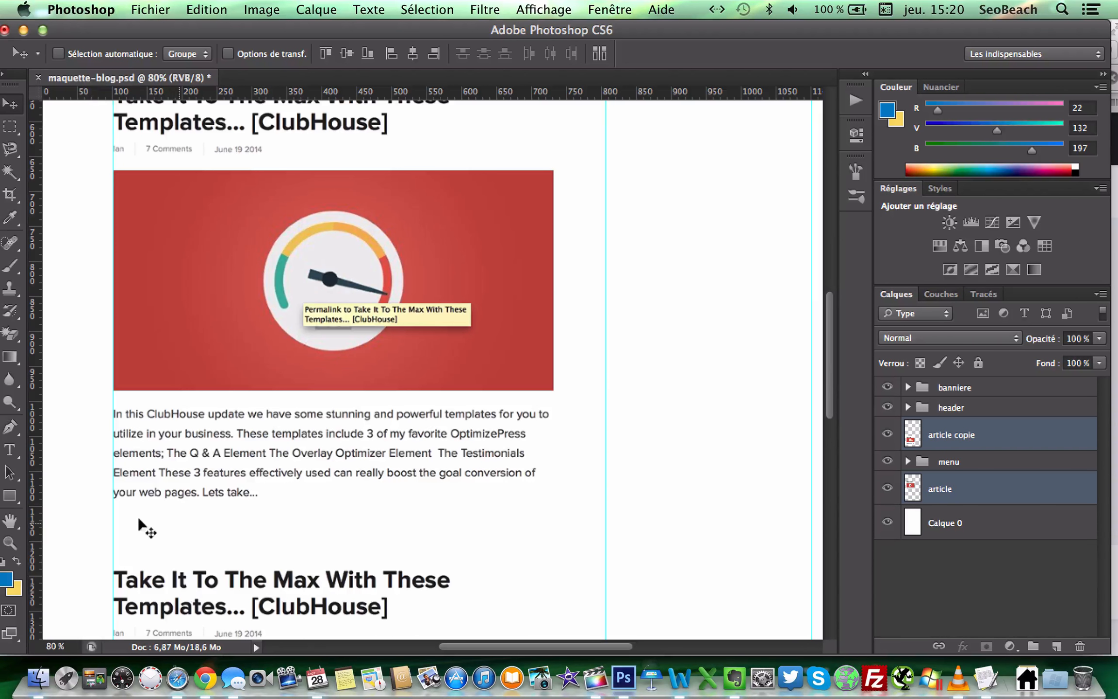
{"action": "left_click", "coordinate": [962, 433]}
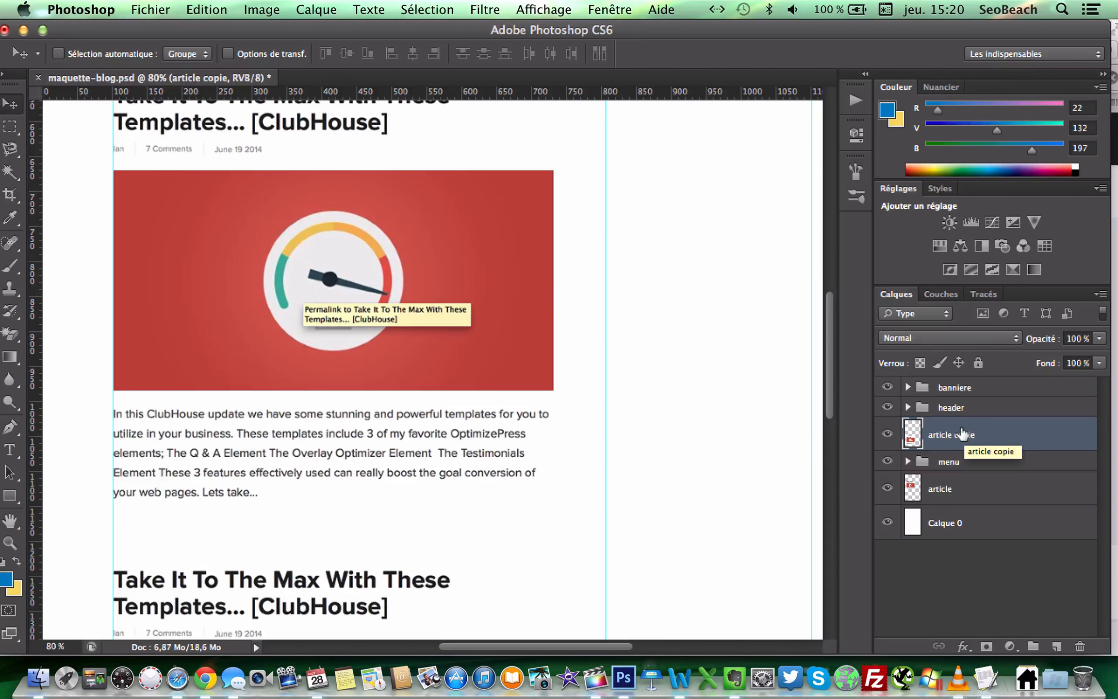
{"action": "key", "text": "super+shift+n"}
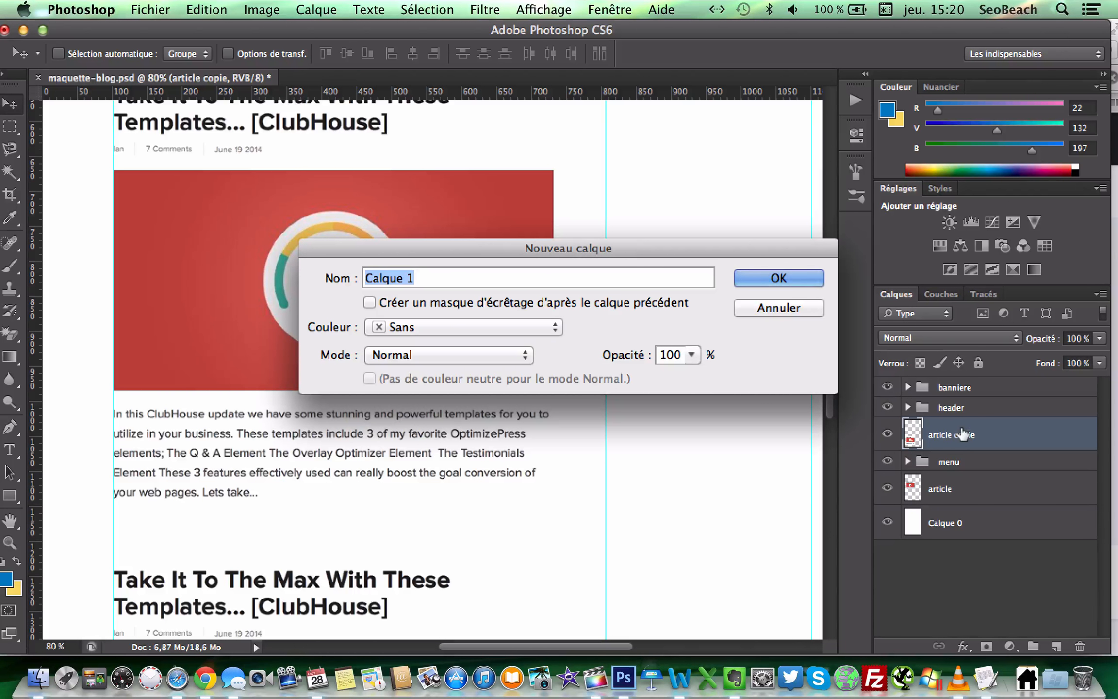
{"action": "type", "text": "bt lir"}
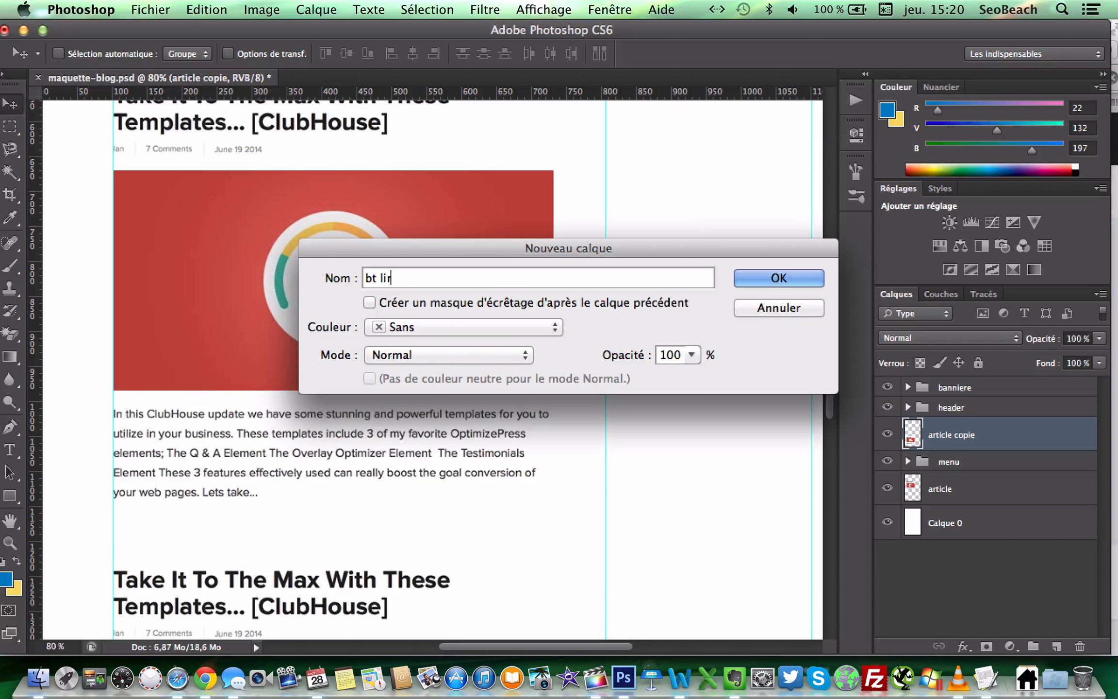
{"action": "type", "text": "e"}
{"action": "key", "text": "Return"}
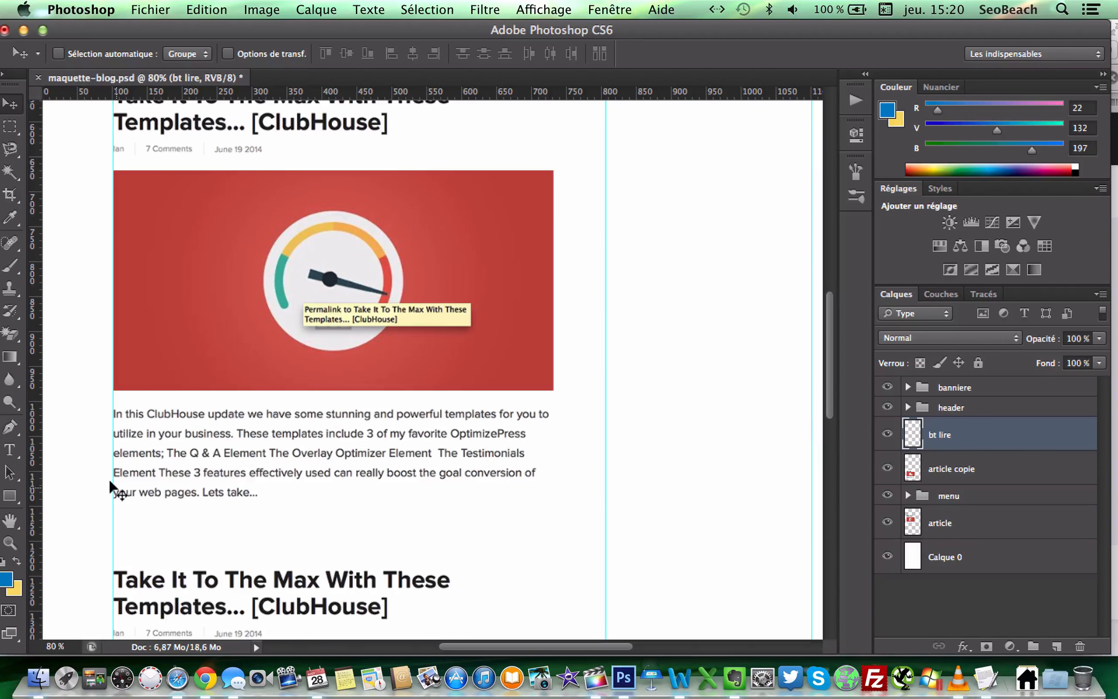
Draw a blue rectangle about 240 × 54 px below the first article's text and rasterize the bt lire shape layer
{"action": "left_click", "coordinate": [11, 496]}
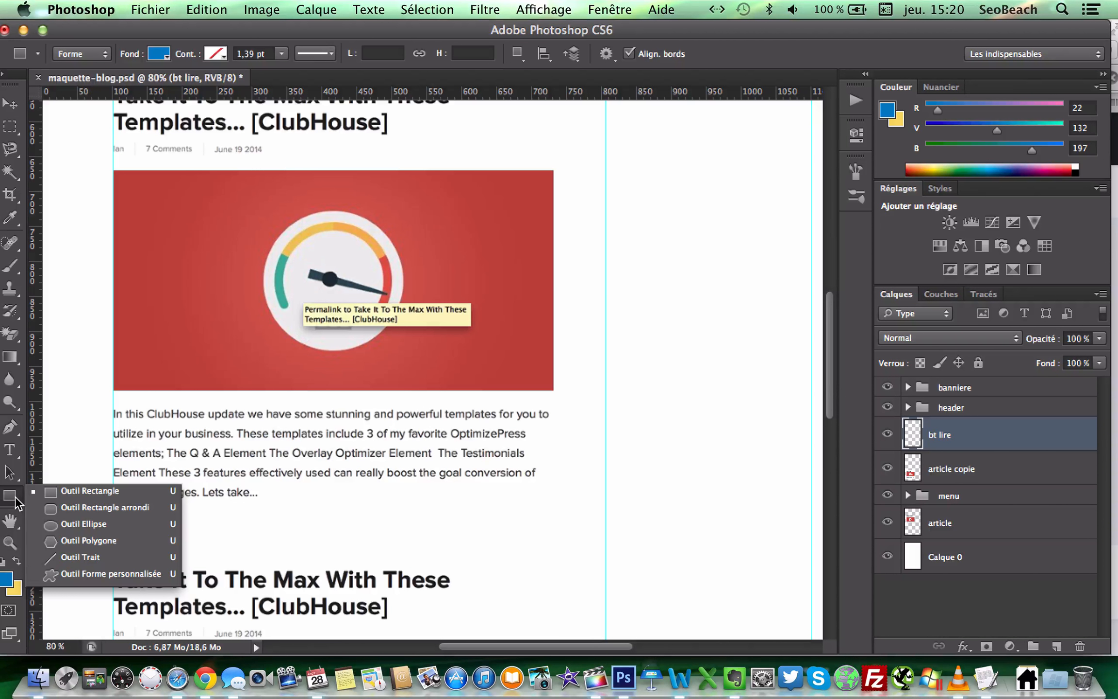
{"action": "left_click", "coordinate": [59, 492]}
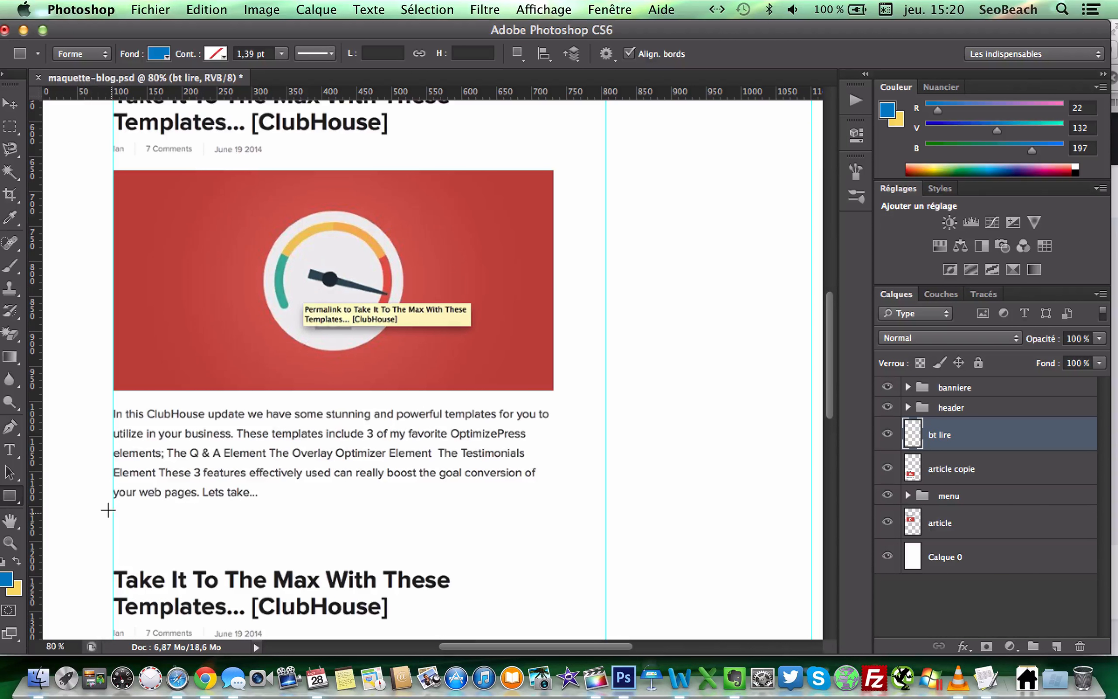
{"action": "left_click_drag", "start_coordinate": [109, 509], "coordinate": [277, 547]}
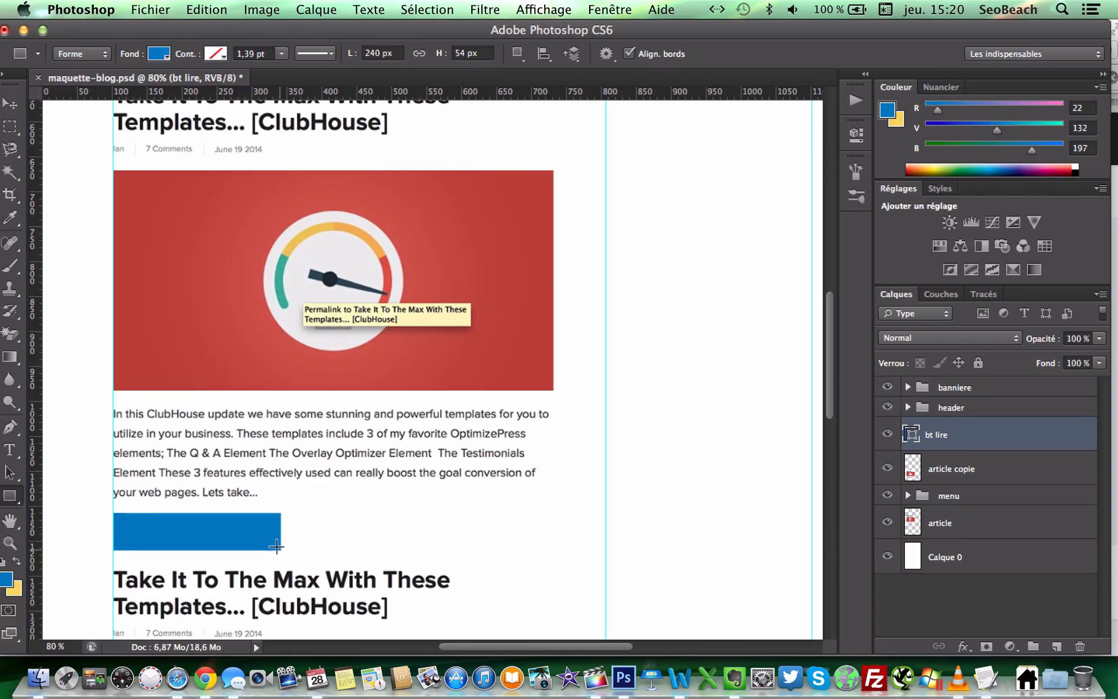
{"action": "left_click", "coordinate": [318, 11]}
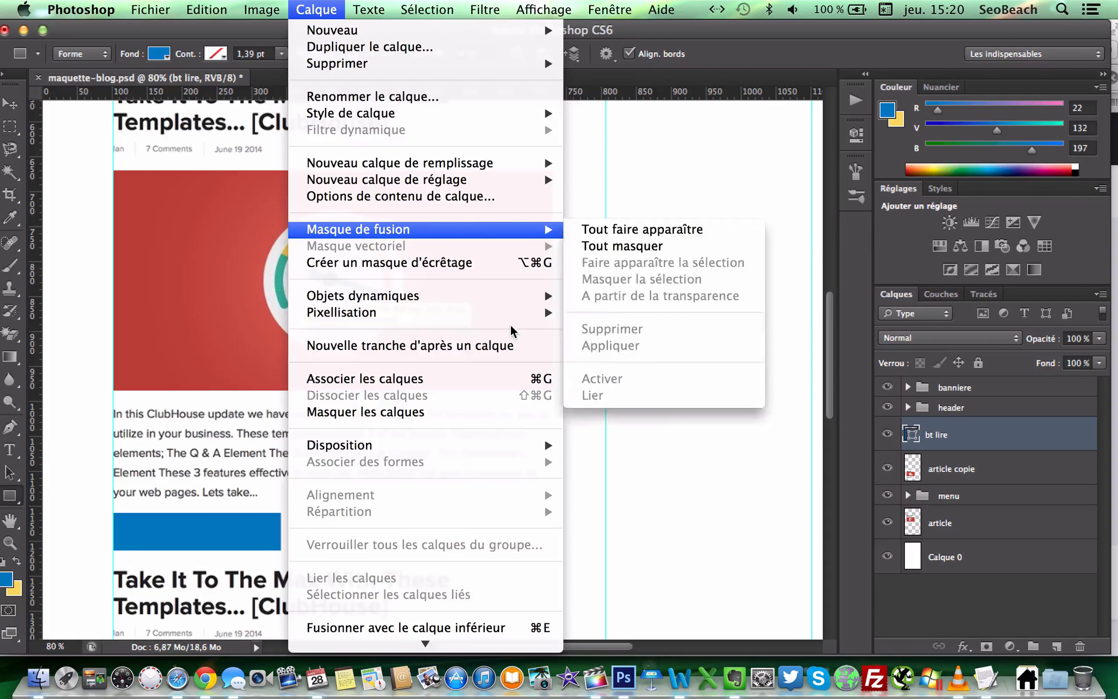
{"action": "mouse_move", "coordinate": [534, 312]}
{"action": "left_click", "coordinate": [612, 431]}
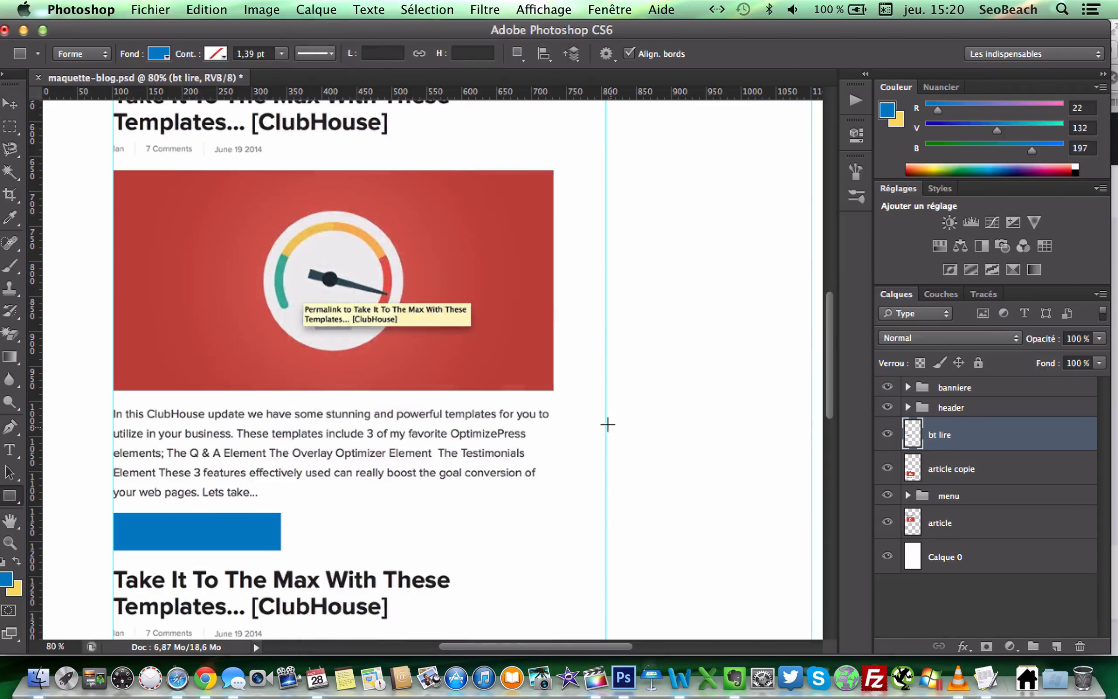
Create a new layer named "txt bt" above the bt lire layer
{"action": "key", "text": "super+shift+n"}
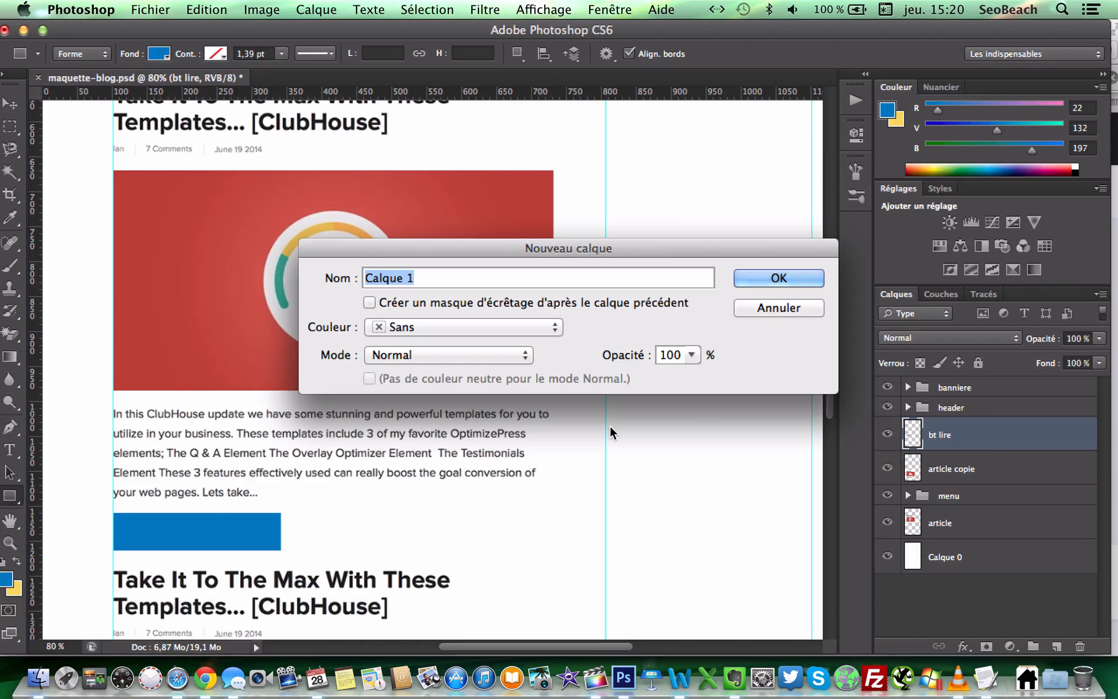
{"action": "type", "text": "txt bt"}
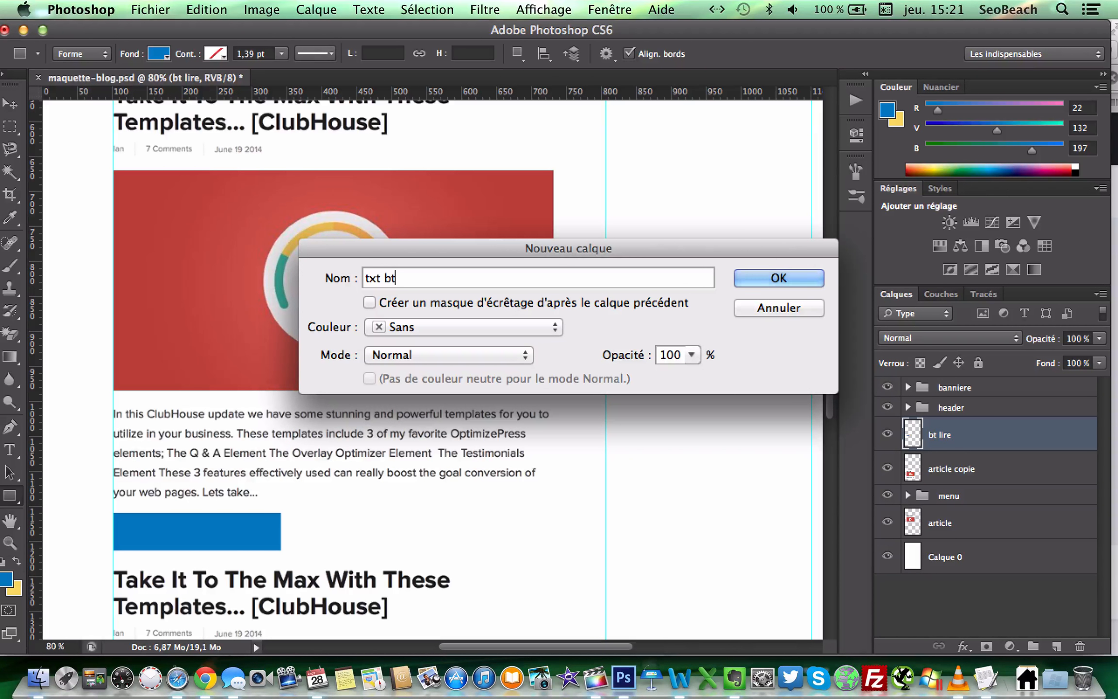
{"action": "key", "text": "Return"}
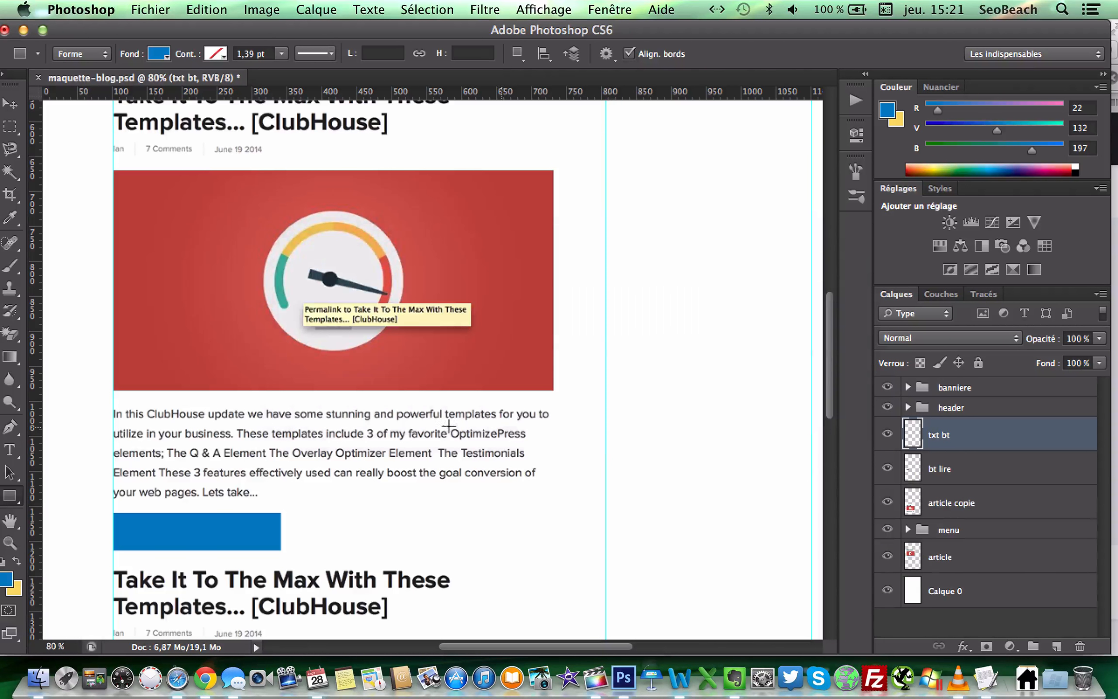
Set the foreground color to white and write "LIRE LA SUITE" in 18 px Tahoma on the blue rectangle
{"action": "left_click", "coordinate": [6, 580]}
{"action": "left_click", "coordinate": [70, 459]}
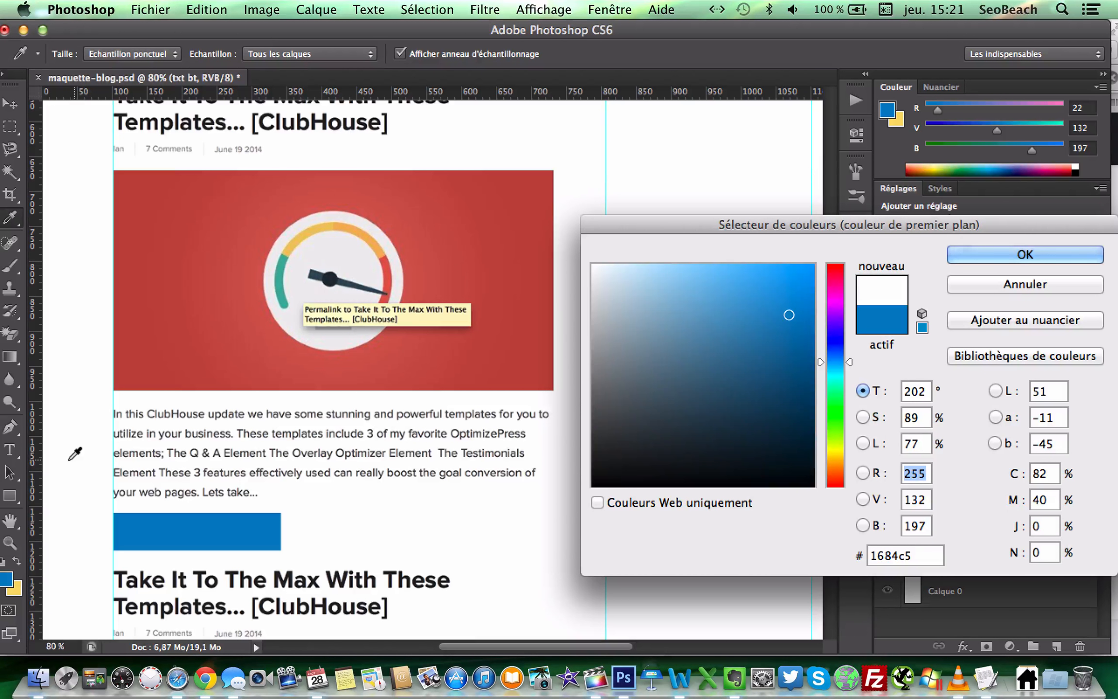
{"action": "key", "text": "Return"}
{"action": "left_click", "coordinate": [9, 451]}
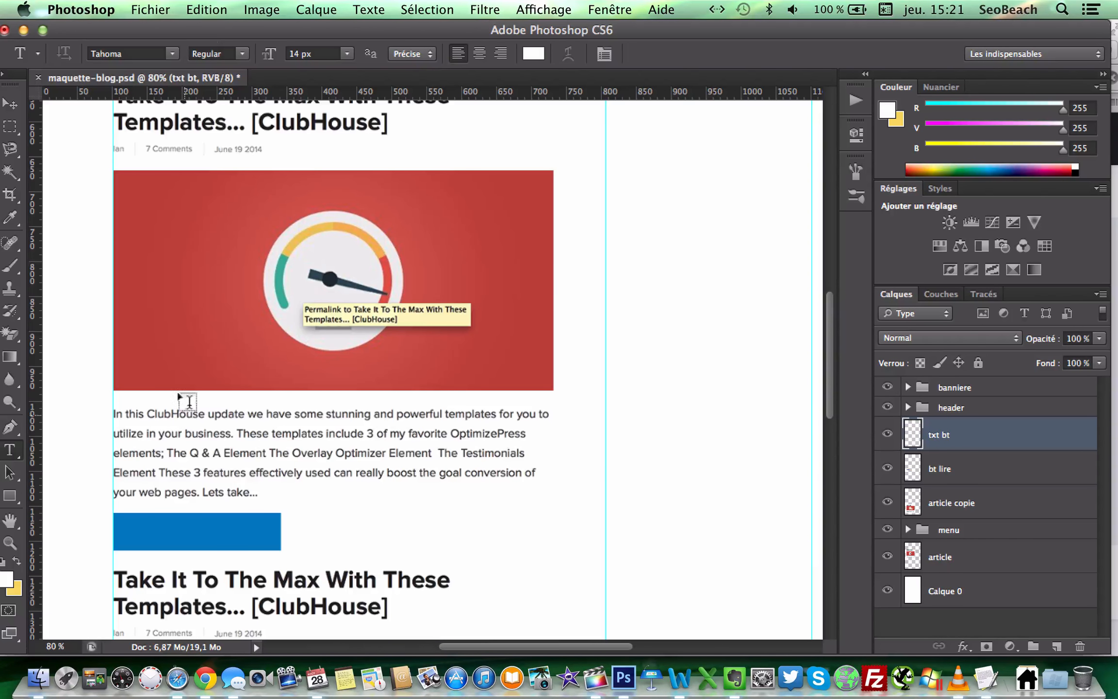
{"action": "left_click", "coordinate": [347, 53]}
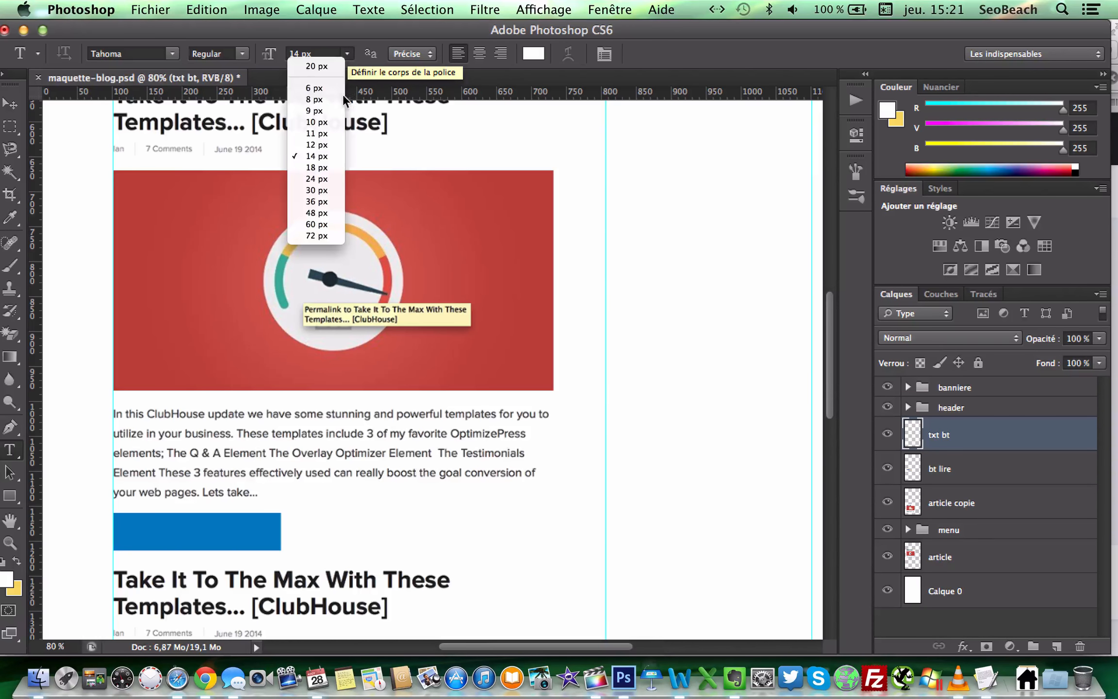
{"action": "left_click", "coordinate": [316, 167]}
{"action": "left_click", "coordinate": [141, 529]}
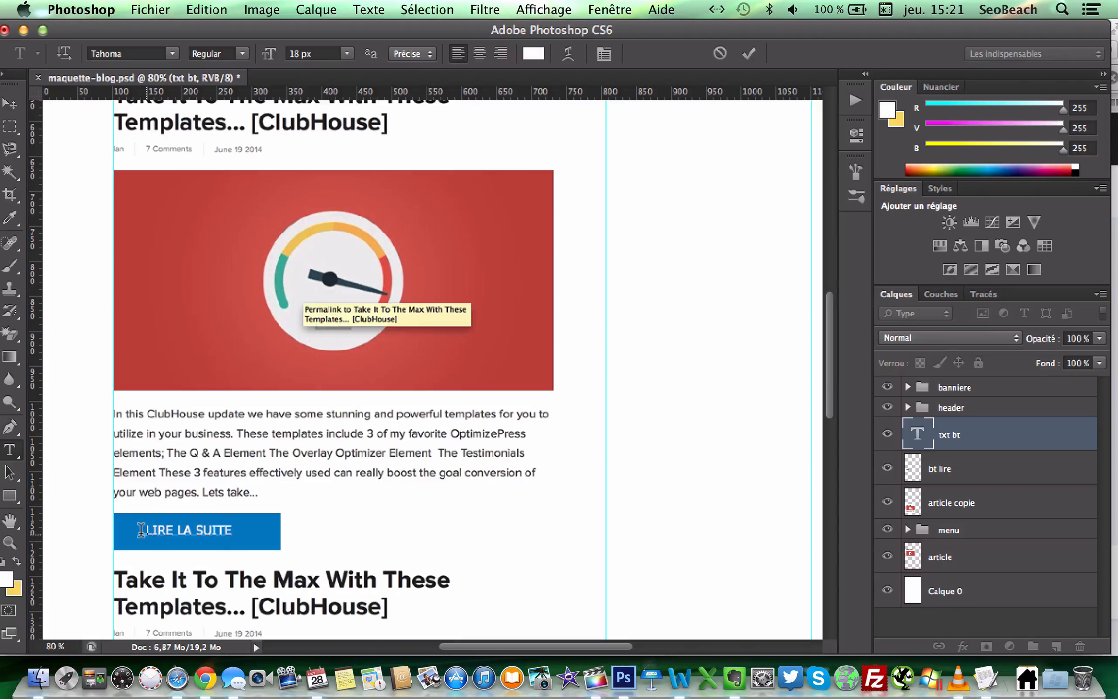
Nudge the LIRE LA SUITE text to sit near the blue rectangle's left edge, centered vertically
{"action": "left_click", "coordinate": [10, 106]}
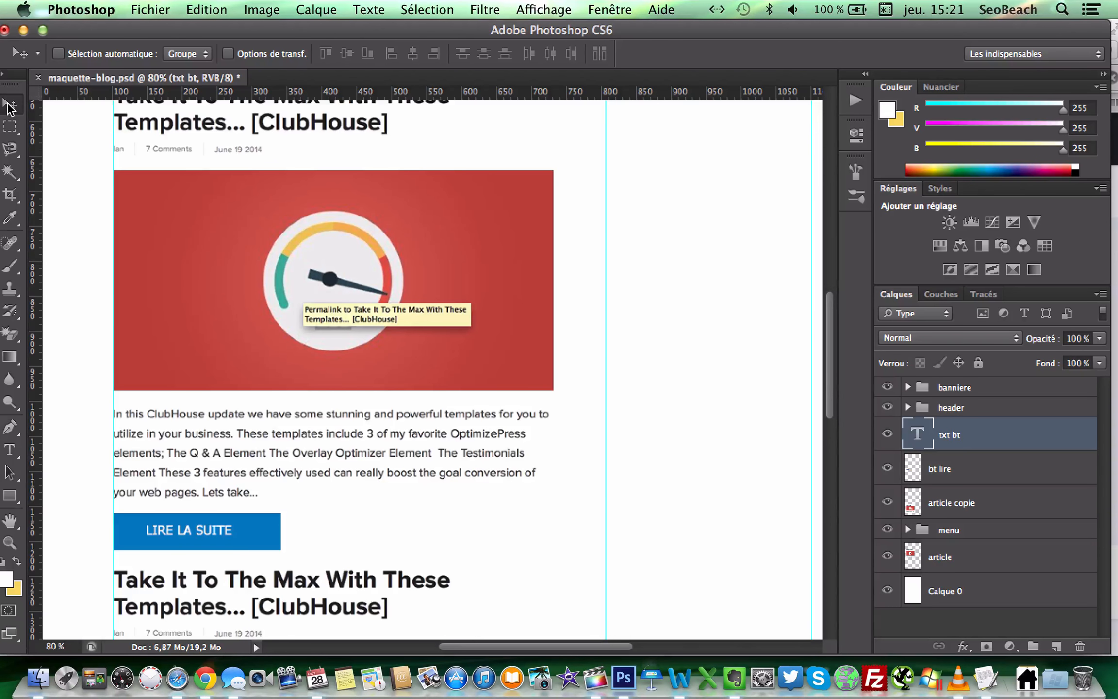
{"action": "key", "text": "Left"}
{"action": "key", "text": "Left"}
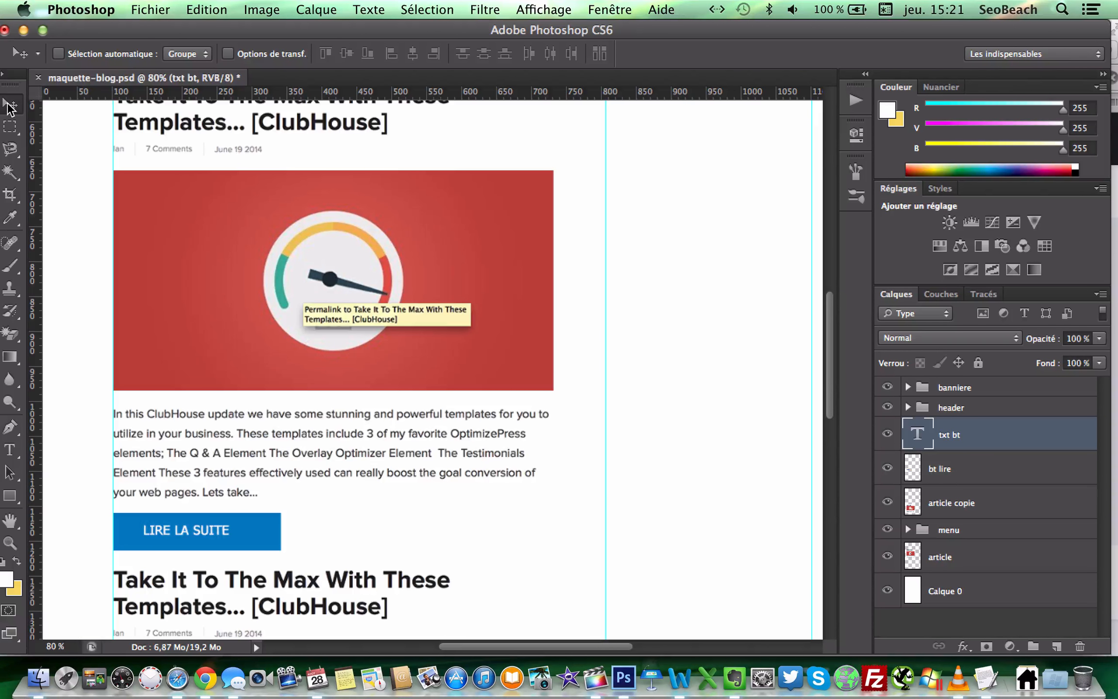
{"action": "key", "text": "Right"}
{"action": "key", "text": "Right"}
{"action": "key", "text": "Right"}
{"action": "key", "text": "Right"}
{"action": "key", "text": "Right"}
{"action": "key", "text": "Right"}
{"action": "key", "text": "Right"}
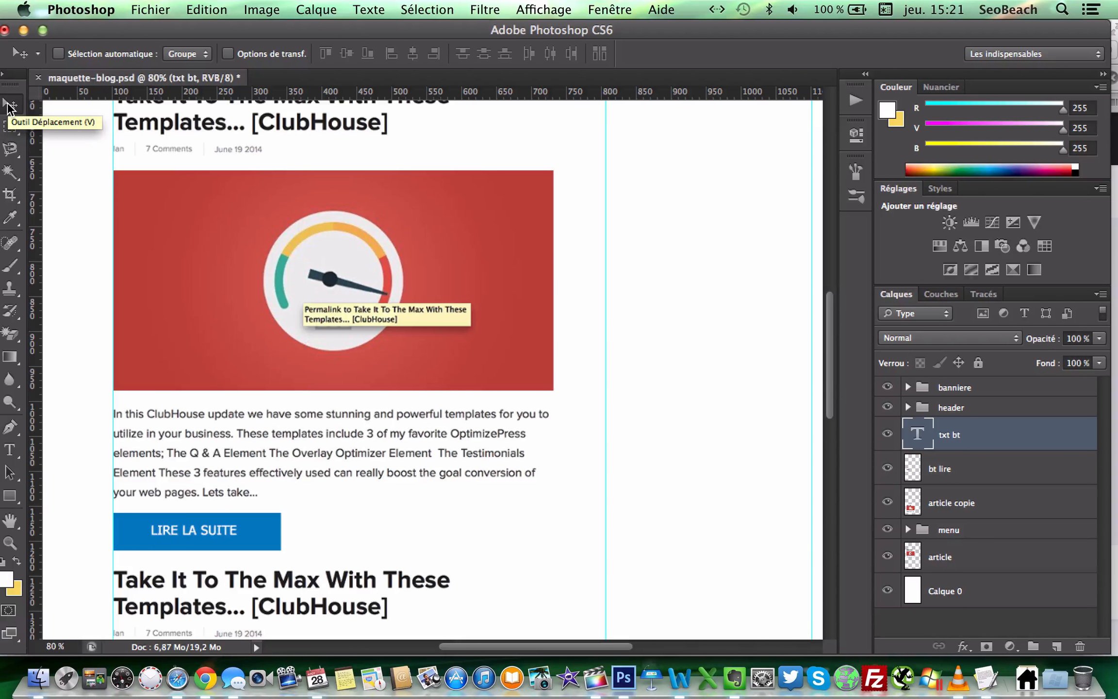
{"action": "key", "text": "Down"}
{"action": "key", "text": "Down"}
{"action": "key", "text": "Down"}
{"action": "key", "text": "Down"}
{"action": "key", "text": "shift+Left"}
{"action": "key", "text": "shift+Left"}
{"action": "key", "text": "shift+Left"}
{"action": "key", "text": "shift+Left"}
{"action": "key", "text": "shift+Left"}
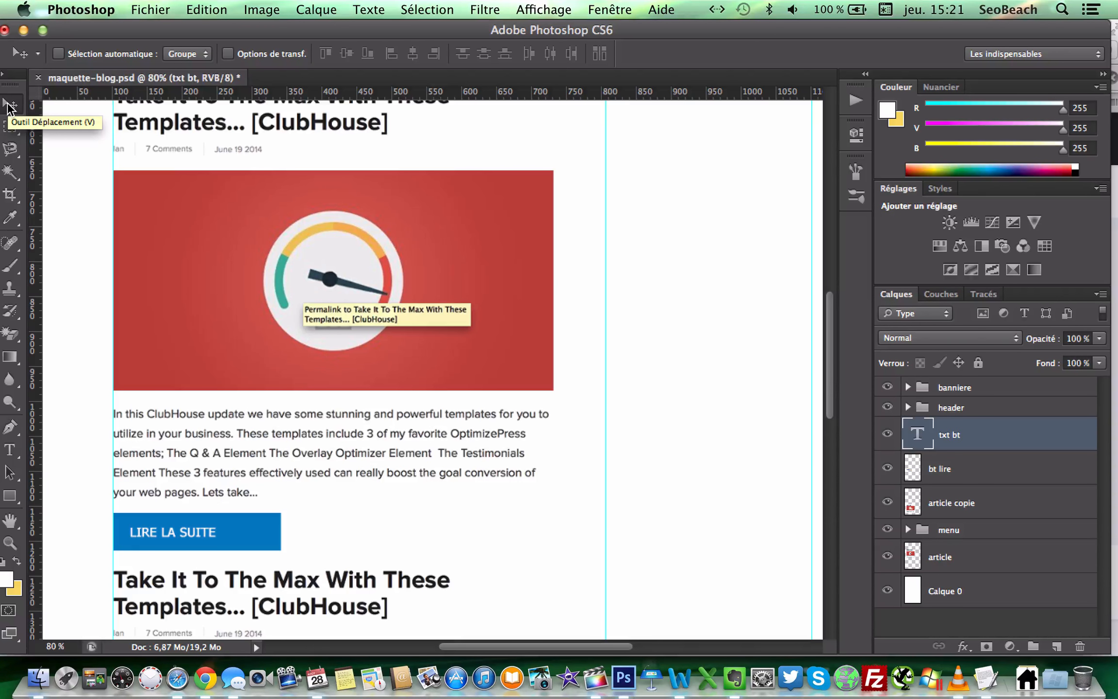
{"action": "key", "text": "Left"}
{"action": "key", "text": "Left"}
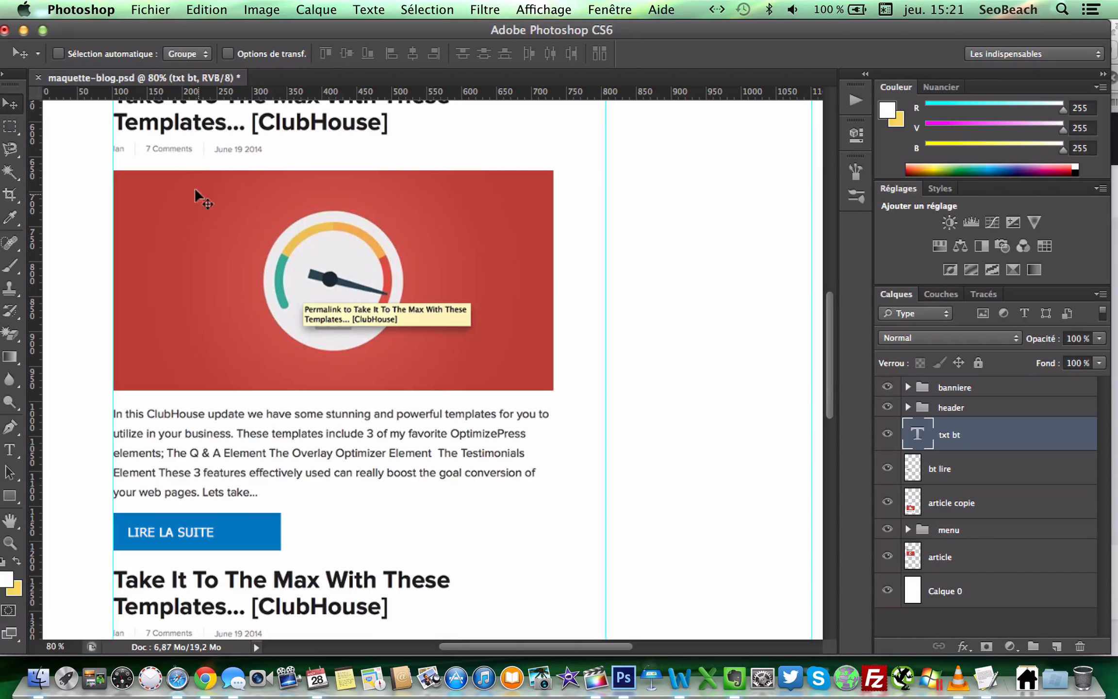
Narrow the bt lire rectangle from its right side so the margins on both sides of LIRE LA SUITE match
{"action": "left_click", "coordinate": [965, 468]}
{"action": "key", "text": "super+t"}
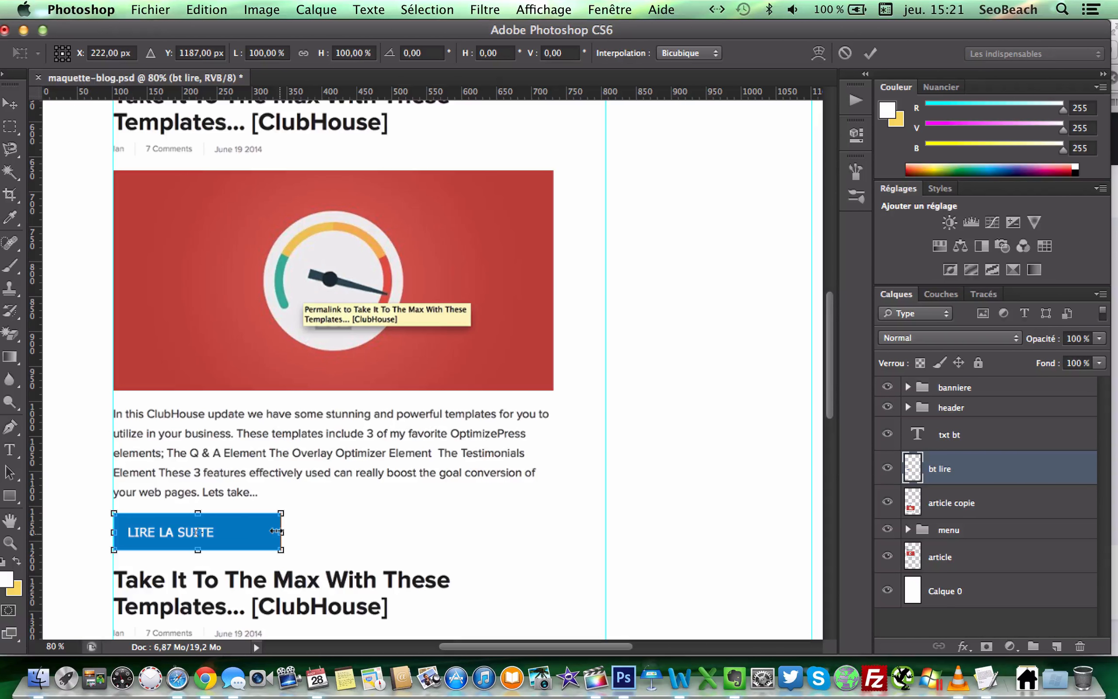
{"action": "left_click_drag", "start_coordinate": [275, 531], "coordinate": [228, 534]}
{"action": "key", "text": "Return"}
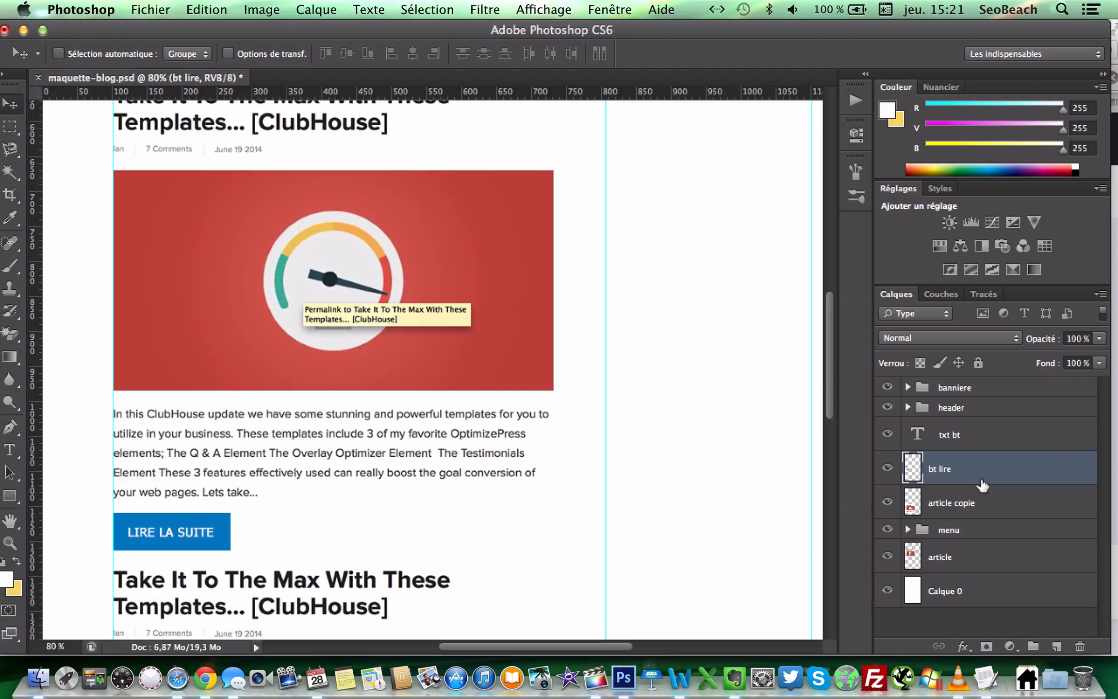
Duplicate the txt bt and bt lire layers together within maquette-blog.psd
{"action": "left_click", "coordinate": [966, 435], "text": "shift"}
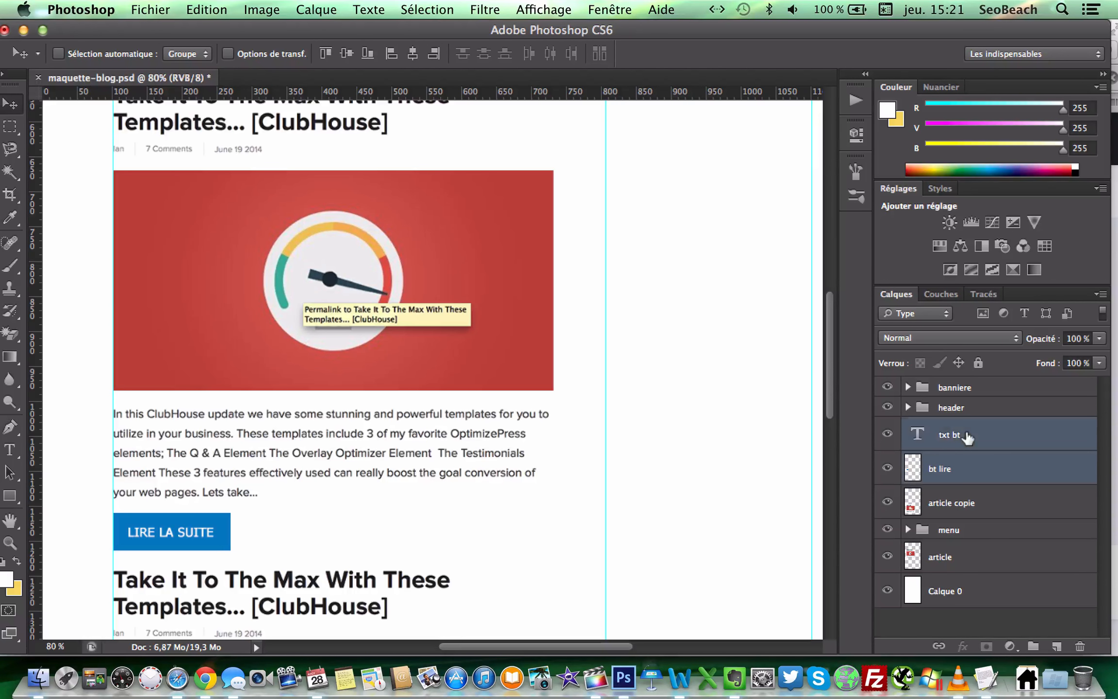
{"action": "left_click", "coordinate": [315, 10]}
{"action": "left_click", "coordinate": [328, 42]}
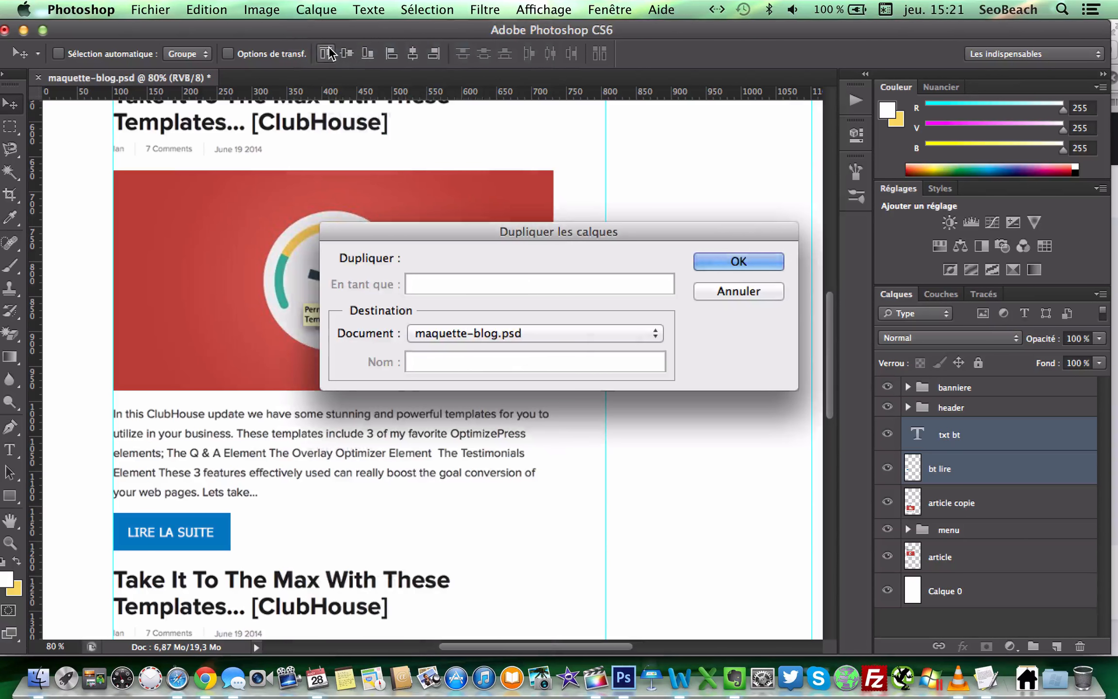
{"action": "key", "text": "Return"}
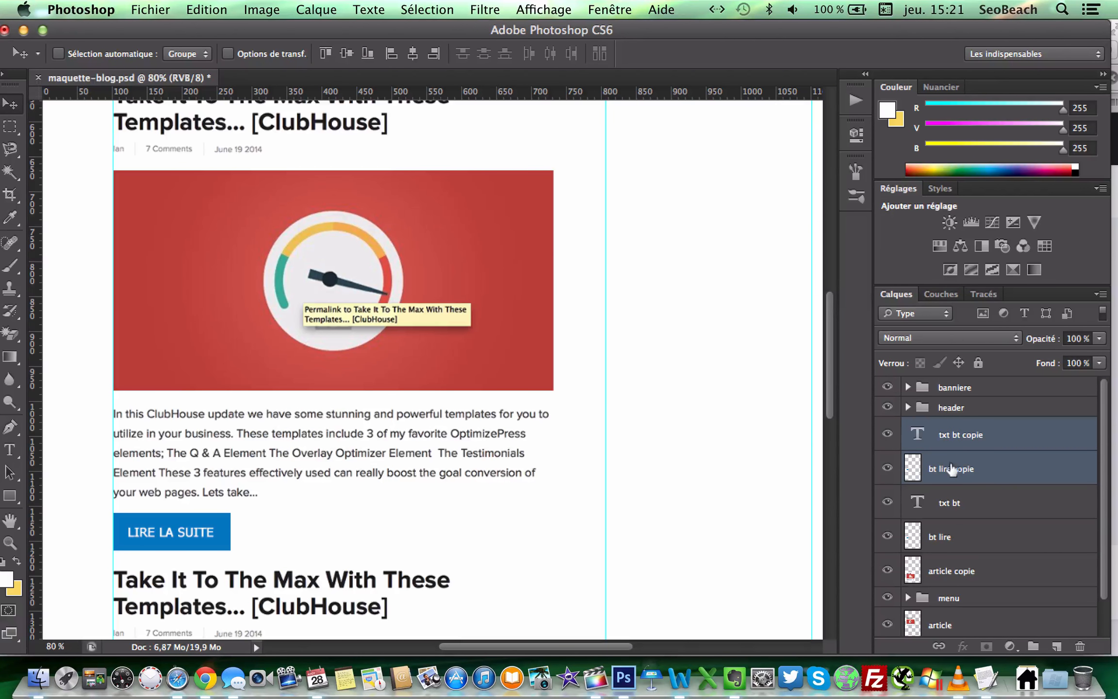
Move the duplicated button and its text straight down to just below the second article's text
{"action": "scroll", "coordinate": [640, 427], "scroll_direction": "down", "scroll_amount": 10}
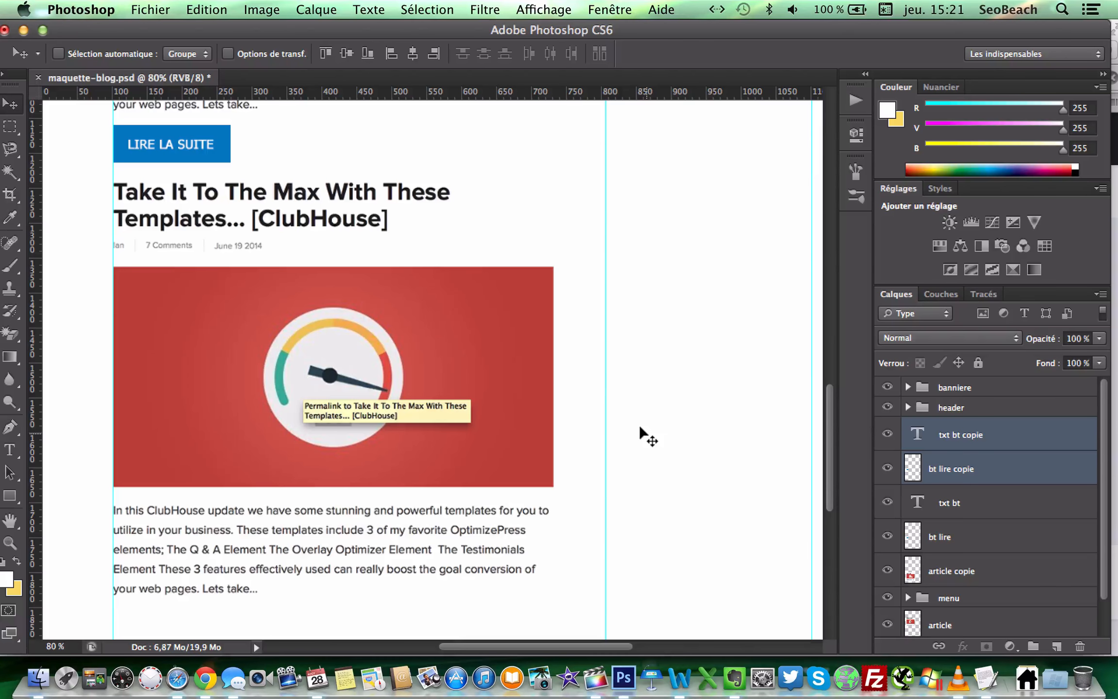
{"action": "key", "text": "shift+Down"}
{"action": "key", "text": "shift+Down"}
{"action": "key", "text": "shift+Down"}
{"action": "key", "text": "shift+Down"}
{"action": "key", "text": "shift+Down"}
{"action": "key", "text": "shift+Down"}
{"action": "key", "text": "shift+Down"}
{"action": "key", "text": "shift+Down"}
{"action": "key", "text": "shift+Down"}
{"action": "key", "text": "shift+Down"}
{"action": "key", "text": "shift+Down"}
{"action": "key", "text": "shift+Down"}
{"action": "key", "text": "shift+Down"}
{"action": "key", "text": "shift+Down"}
{"action": "key", "text": "shift+Down"}
{"action": "key", "text": "shift+Down"}
{"action": "key", "text": "shift+Down"}
{"action": "key", "text": "shift+Down"}
{"action": "key", "text": "shift+Down"}
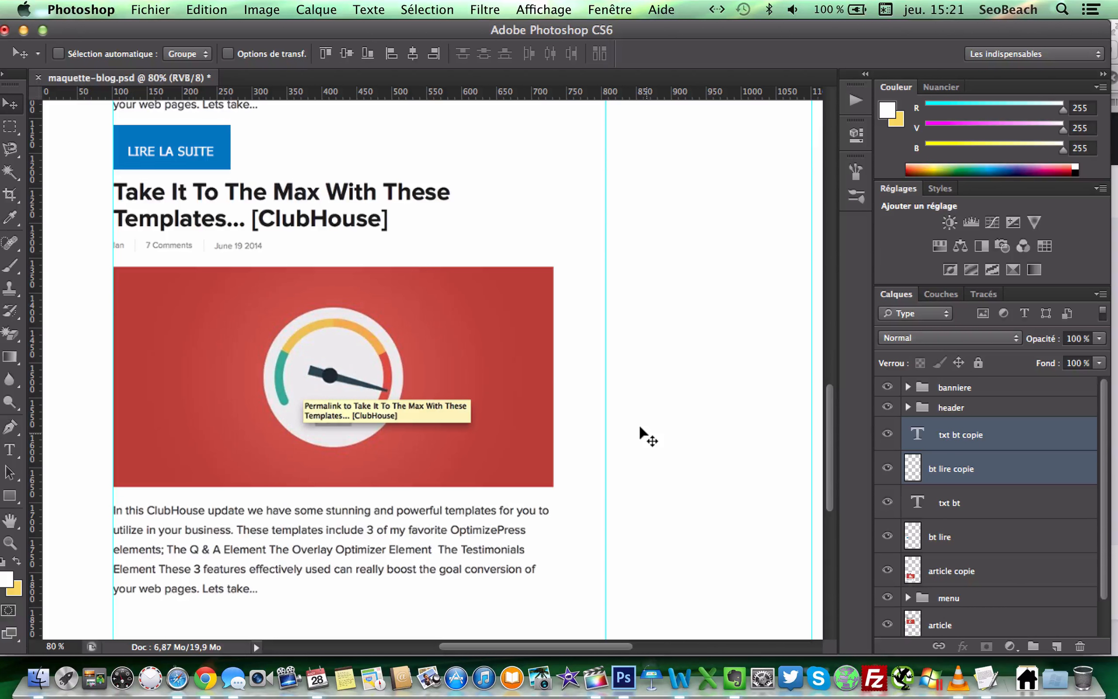
{"action": "key", "text": "shift+Down"}
{"action": "key", "text": "shift+Down"}
{"action": "key", "text": "shift+Down"}
{"action": "key", "text": "shift+Down"}
{"action": "key", "text": "shift+Down"}
{"action": "key", "text": "shift+Down"}
{"action": "key", "text": "shift+Down"}
{"action": "key", "text": "shift+Down"}
{"action": "key", "text": "shift+Down"}
{"action": "key", "text": "shift+Down"}
{"action": "key", "text": "shift+Down"}
{"action": "key", "text": "shift+Down"}
{"action": "key", "text": "shift+Down"}
{"action": "key", "text": "shift+Down"}
{"action": "key", "text": "shift+Down"}
{"action": "key", "text": "shift+Down"}
{"action": "key", "text": "shift+Down"}
{"action": "key", "text": "shift+Down"}
{"action": "key", "text": "shift+Down"}
{"action": "key", "text": "shift+Down"}
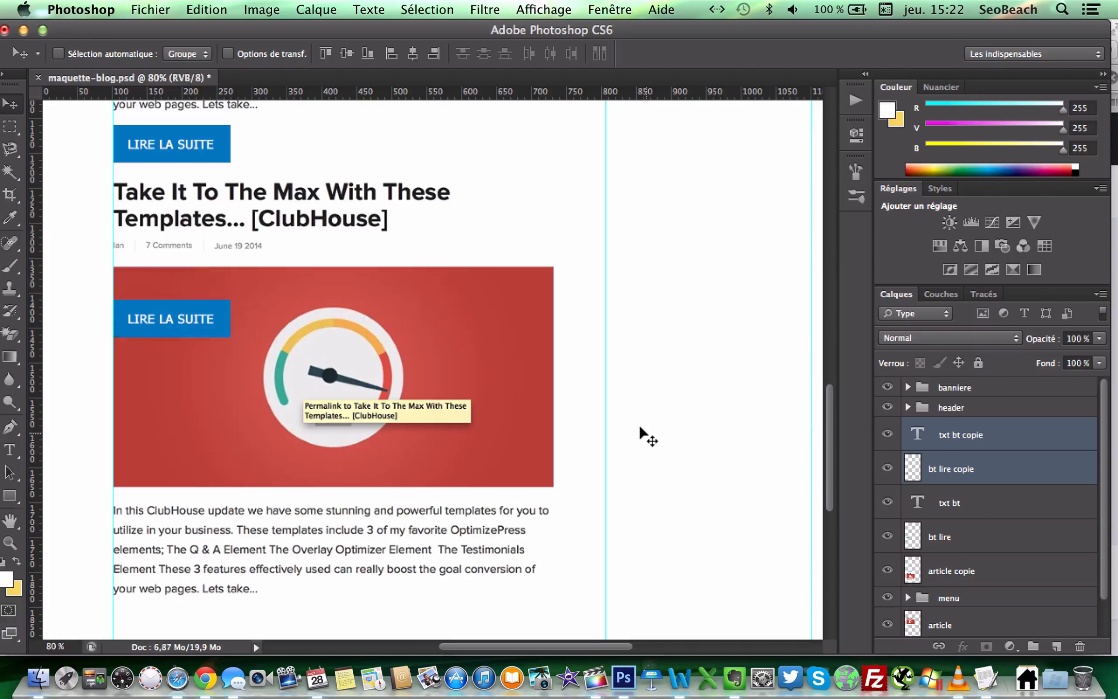
{"action": "key", "text": "shift+Down"}
{"action": "key", "text": "shift+Down"}
{"action": "key", "text": "shift+Down"}
{"action": "key", "text": "shift+Down"}
{"action": "key", "text": "shift+Down"}
{"action": "key", "text": "shift+Down"}
{"action": "key", "text": "shift+Down"}
{"action": "key", "text": "shift+Down"}
{"action": "key", "text": "shift+Down"}
{"action": "key", "text": "shift+Down"}
{"action": "key", "text": "shift+Down"}
{"action": "key", "text": "shift+Down"}
{"action": "key", "text": "shift+Down"}
{"action": "key", "text": "shift+Down"}
{"action": "key", "text": "shift+Down"}
{"action": "key", "text": "shift+Down"}
{"action": "key", "text": "shift+Down"}
{"action": "key", "text": "shift+Down"}
{"action": "key", "text": "shift+Down"}
{"action": "key", "text": "shift+Down"}
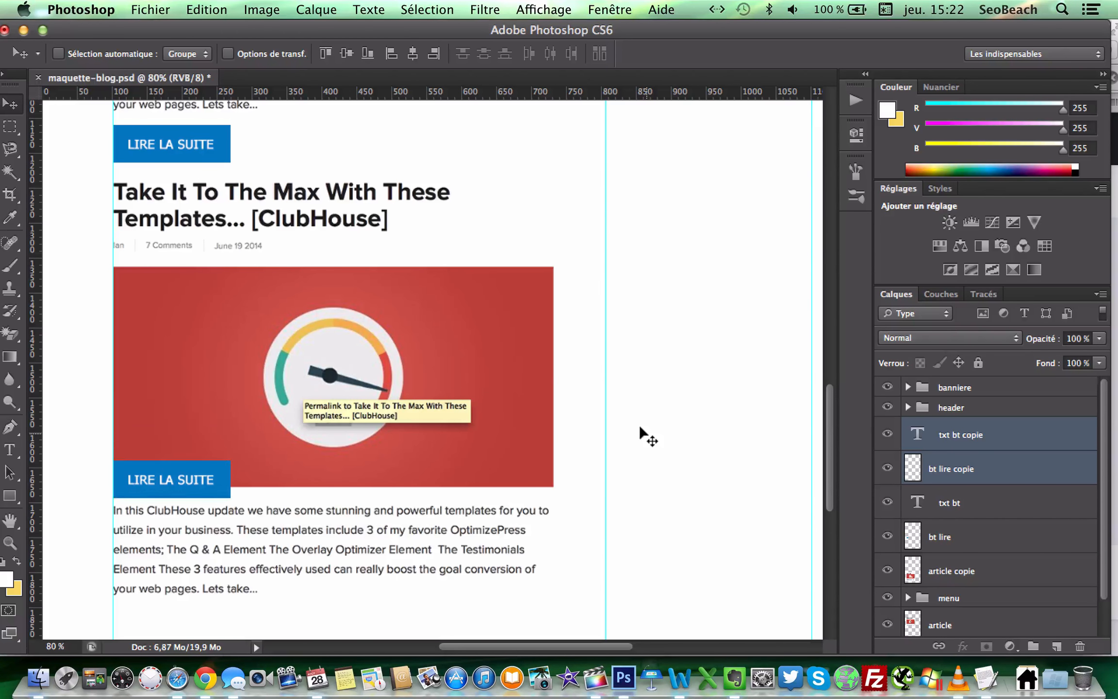
{"action": "key", "text": "shift+Down"}
{"action": "key", "text": "shift+Down"}
{"action": "key", "text": "shift+Down"}
{"action": "key", "text": "shift+Down"}
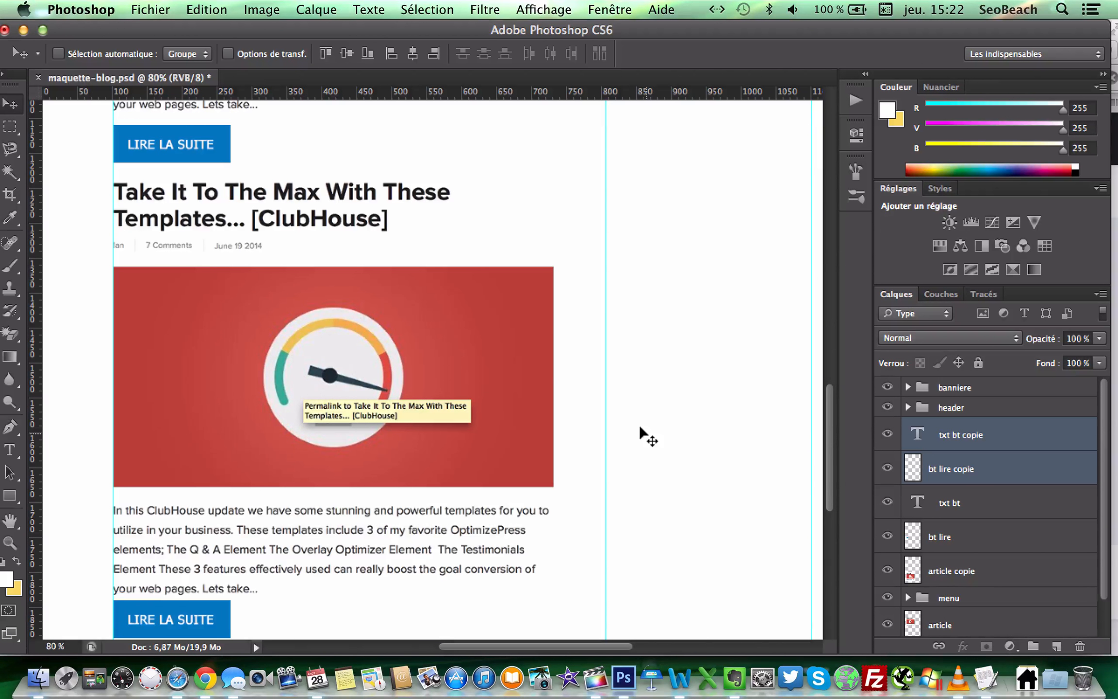
{"action": "key", "text": "Down"}
{"action": "key", "text": "Up"}
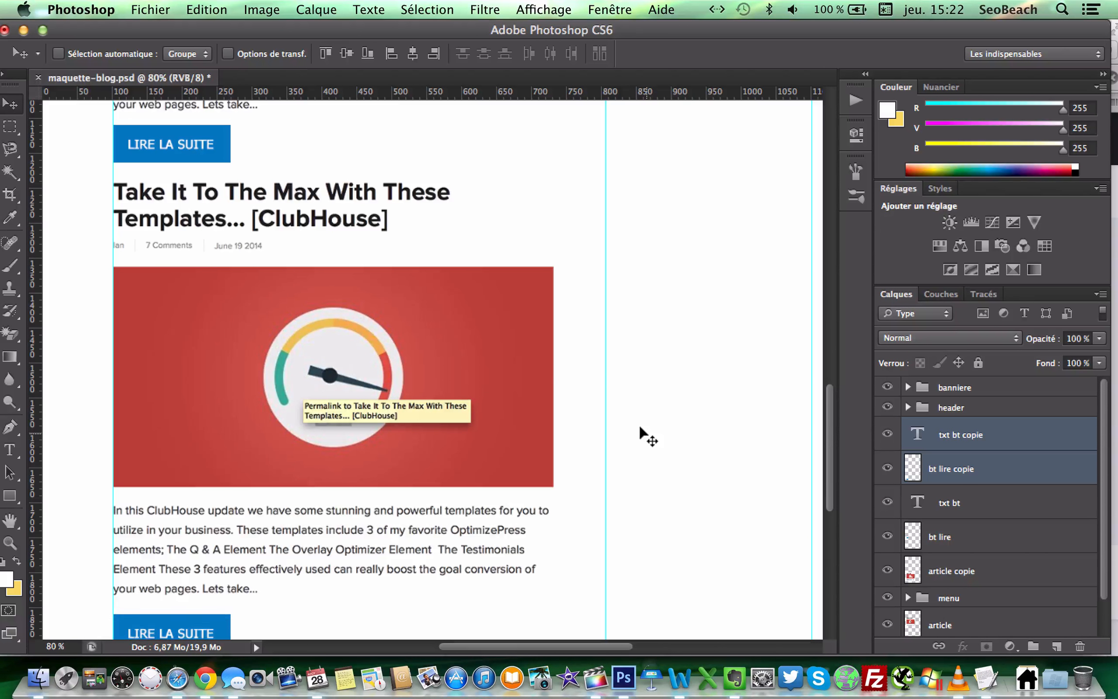
{"action": "key", "text": "Up"}
Examine the placement and spacing of the LIRE LA SUITE buttons under both article previews
{"action": "scroll", "coordinate": [484, 402], "scroll_direction": "up", "scroll_amount": 2}
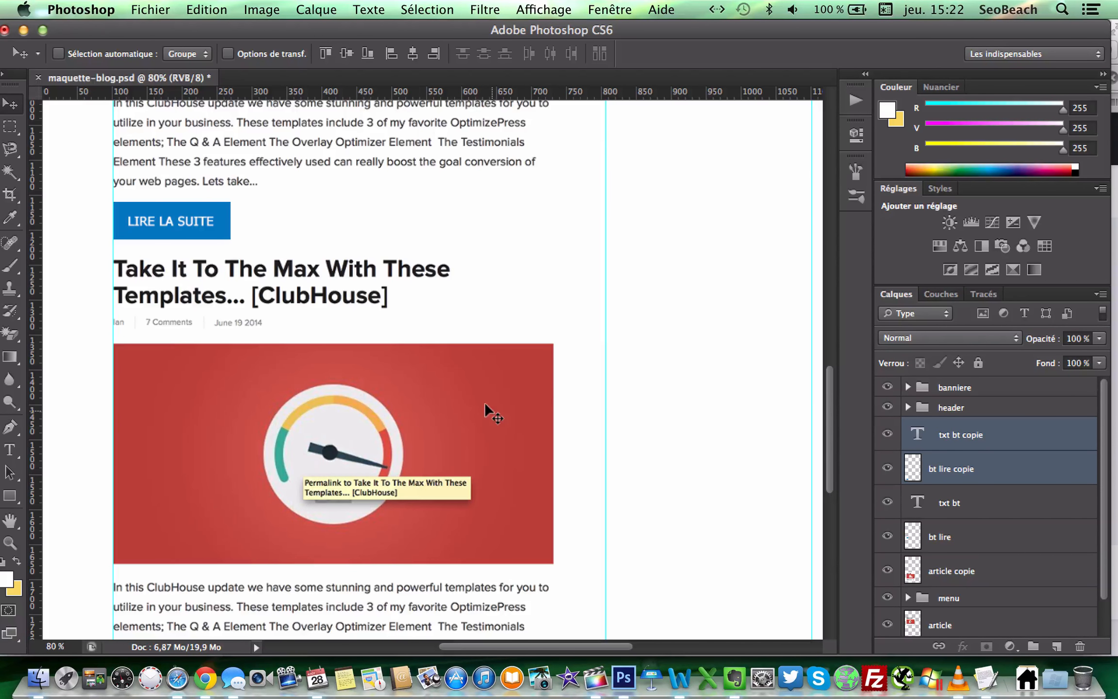
{"action": "scroll", "coordinate": [412, 335], "scroll_direction": "down", "scroll_amount": 4}
{"action": "scroll", "coordinate": [412, 339], "scroll_direction": "down", "scroll_amount": 4}
{"action": "scroll", "coordinate": [417, 342], "scroll_direction": "up", "scroll_amount": 4}
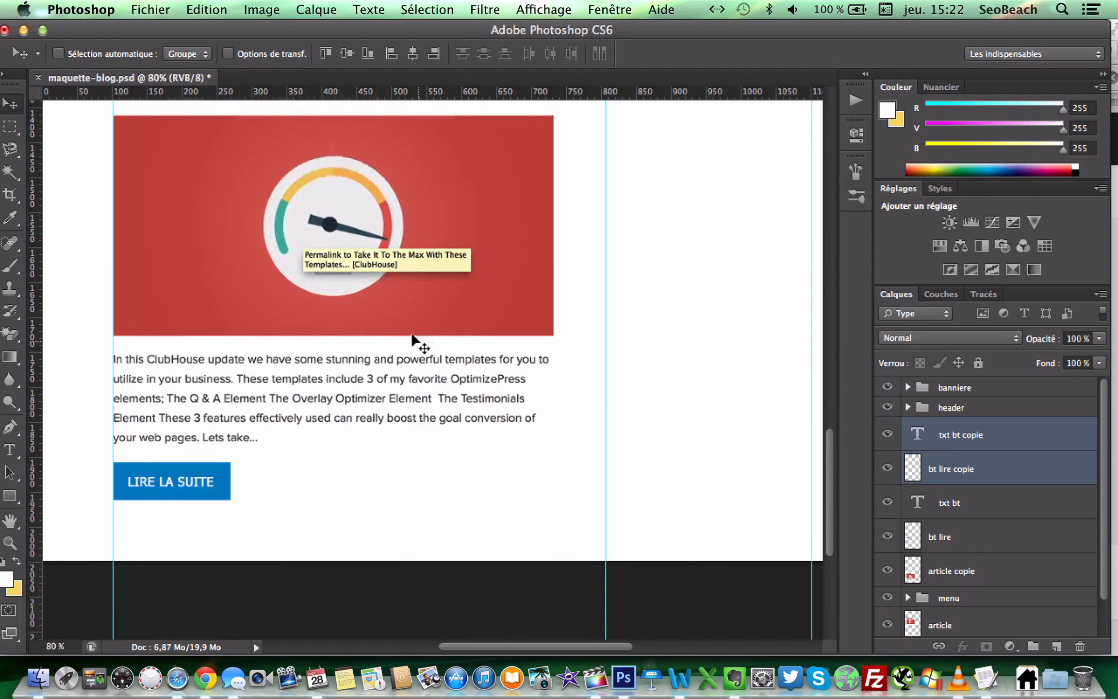
{"action": "scroll", "coordinate": [418, 342], "scroll_direction": "down", "scroll_amount": 7}
{"action": "scroll", "coordinate": [413, 340], "scroll_direction": "up", "scroll_amount": 5}
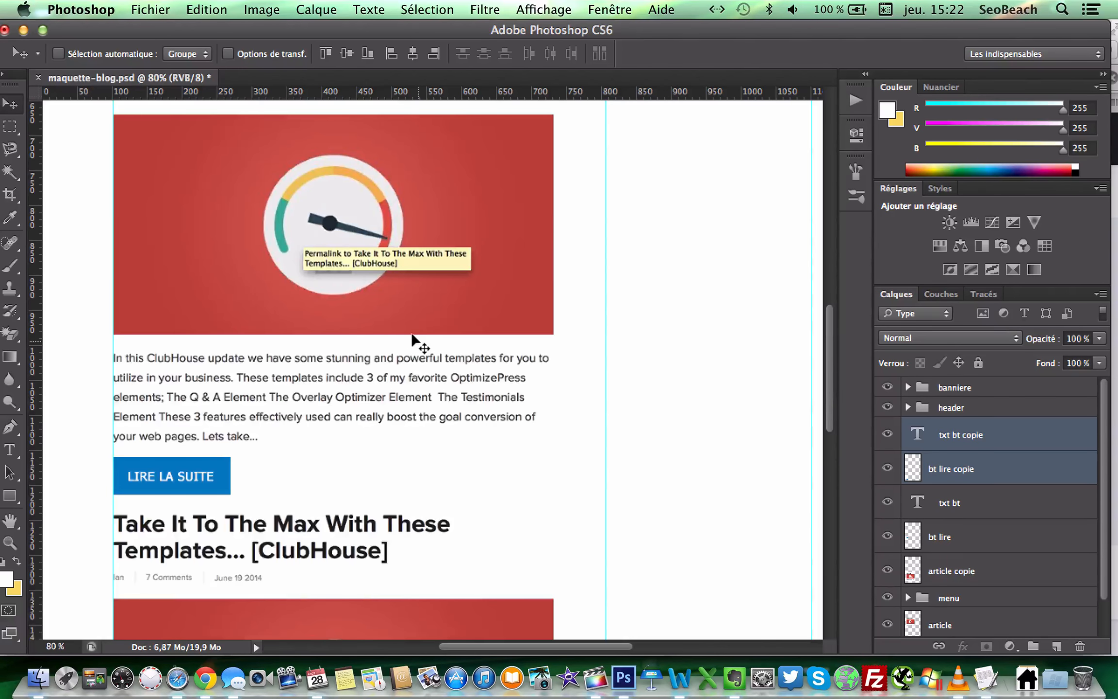
{"action": "scroll", "coordinate": [412, 340], "scroll_direction": "up", "scroll_amount": 5}
{"action": "scroll", "coordinate": [412, 339], "scroll_direction": "down", "scroll_amount": 2}
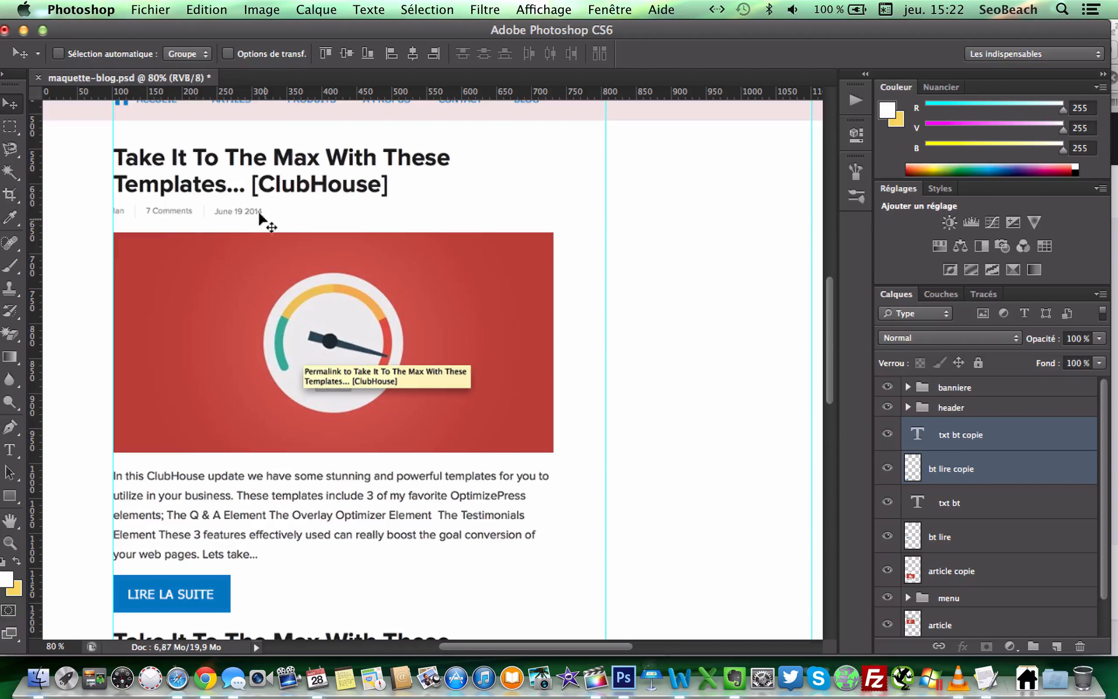
{"action": "key", "text": "ctrl+Up"}
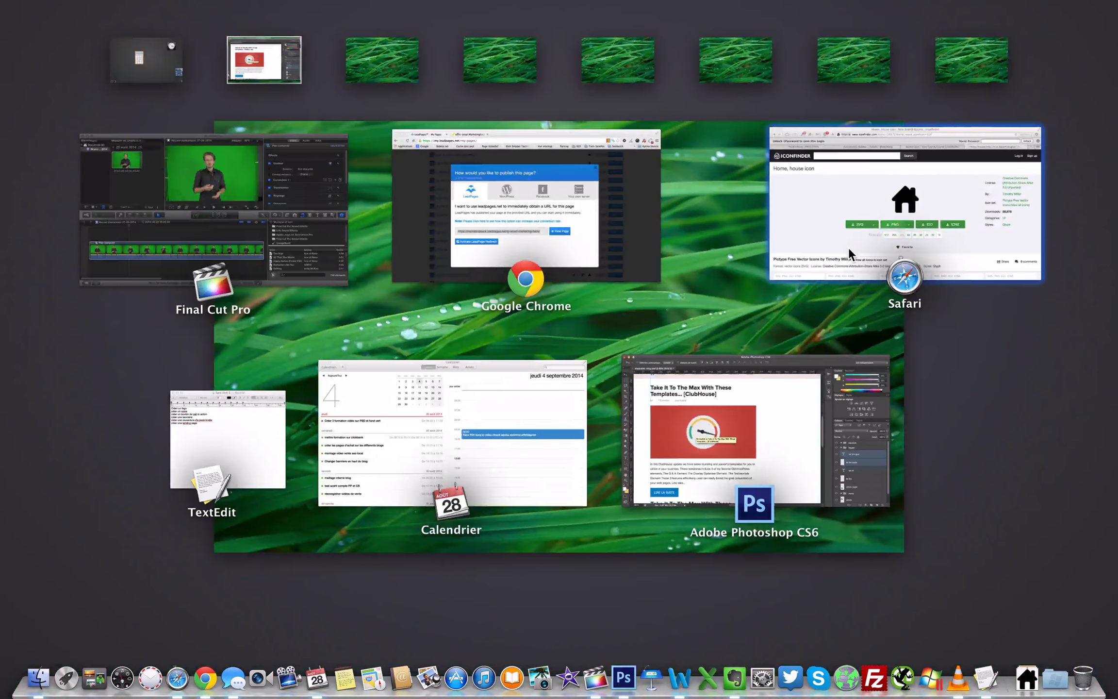
{"action": "left_click", "coordinate": [848, 246]}
{"action": "key", "text": "ctrl+Up"}
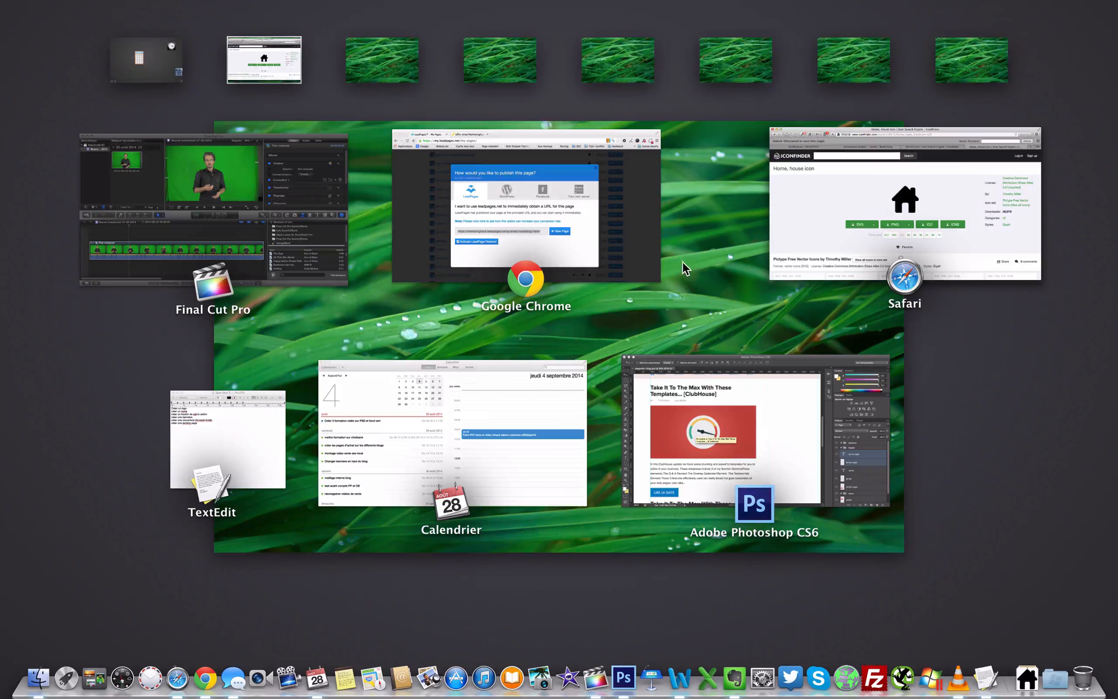
{"action": "left_click", "coordinate": [676, 416]}
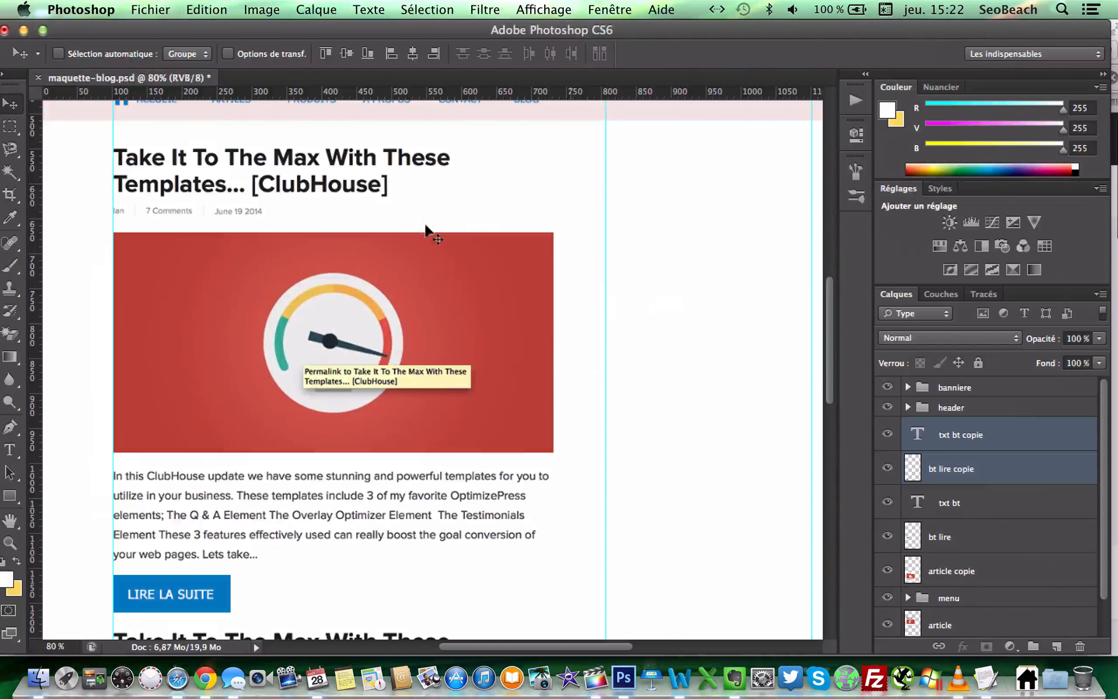
Browse the files available to open, listed in rows, to the deisgn blog MHACK folder in Bureau
{"action": "key", "text": "super+s"}
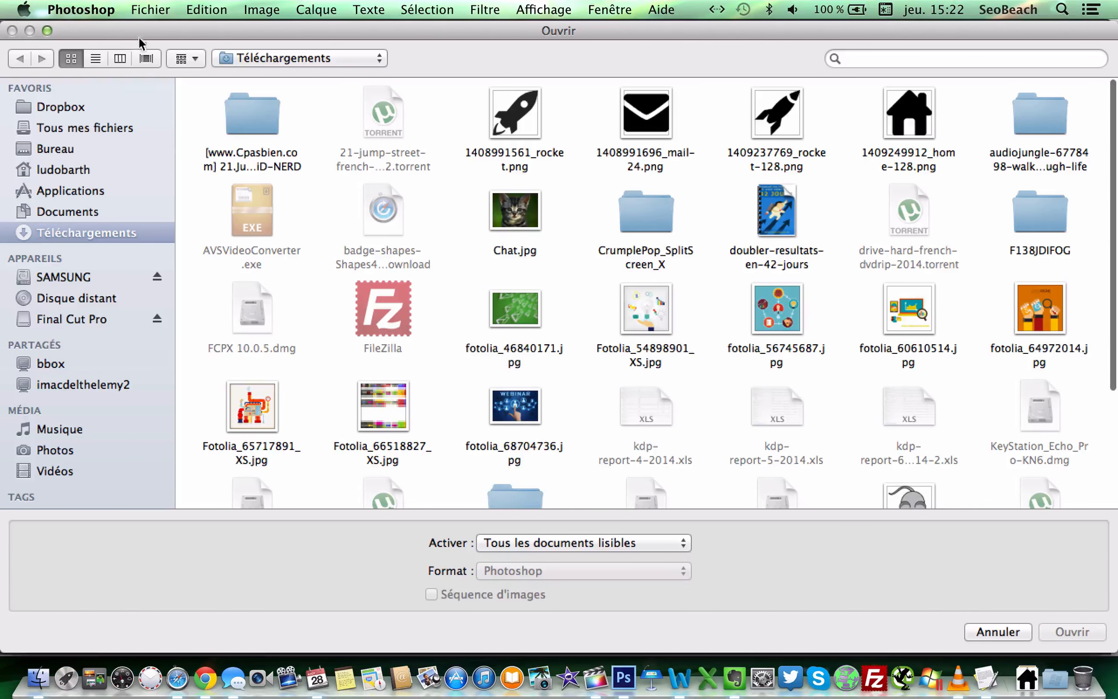
{"action": "left_click", "coordinate": [94, 48]}
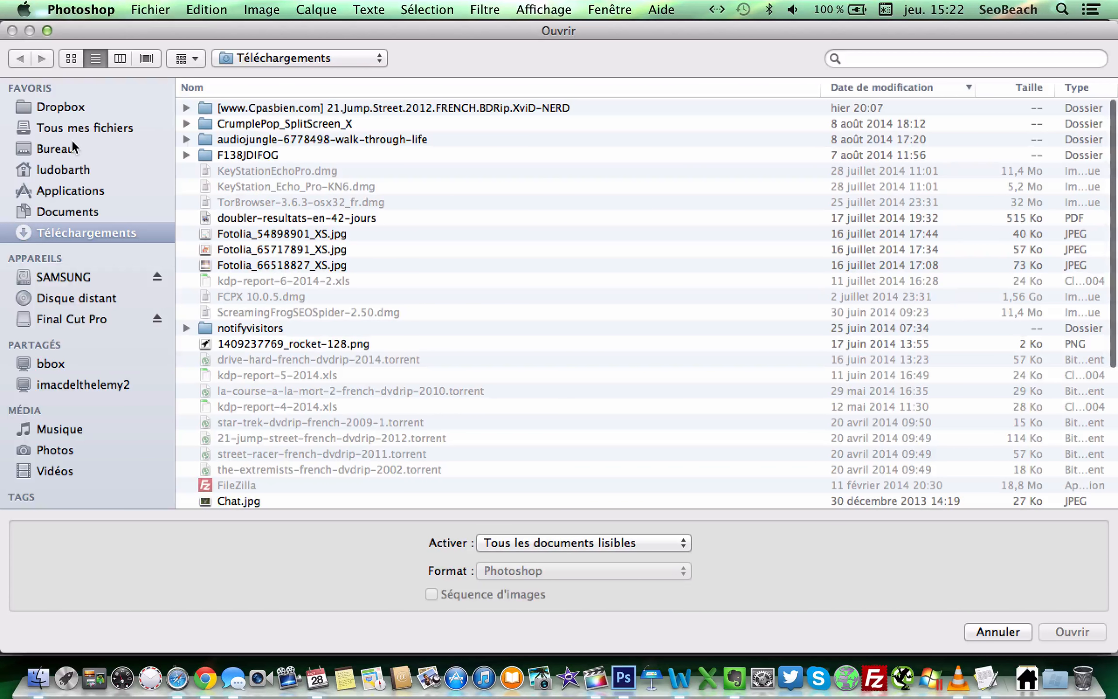
{"action": "left_click", "coordinate": [72, 142]}
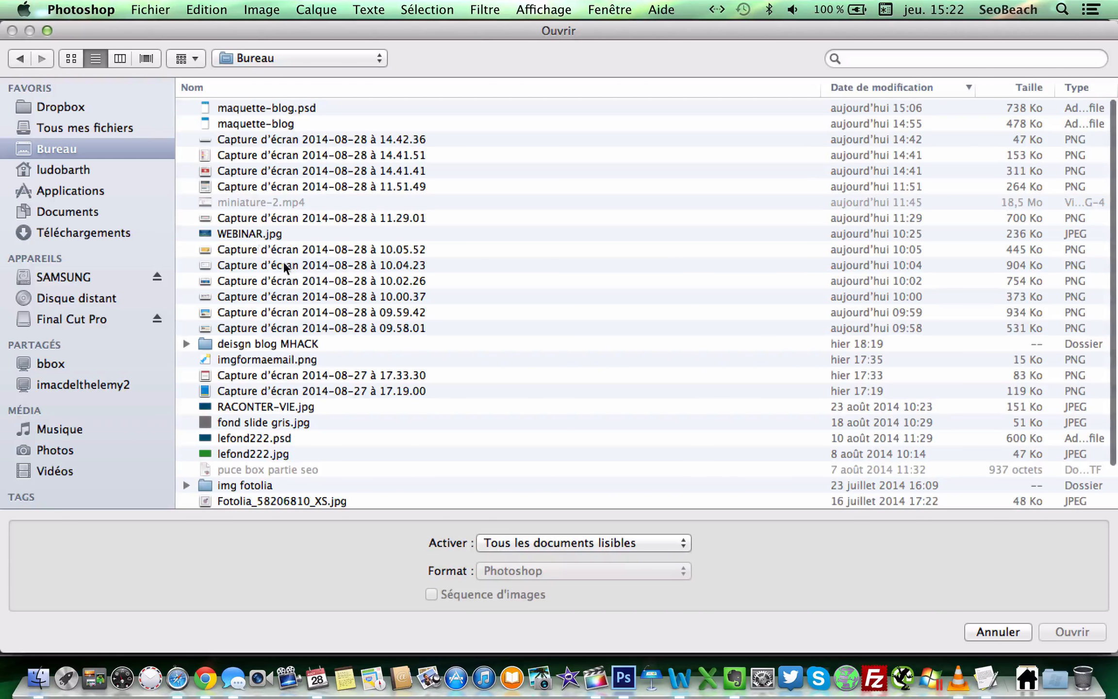
{"action": "scroll", "coordinate": [275, 332], "scroll_direction": "down", "scroll_amount": 2}
{"action": "scroll", "coordinate": [275, 326], "scroll_direction": "up", "scroll_amount": 1}
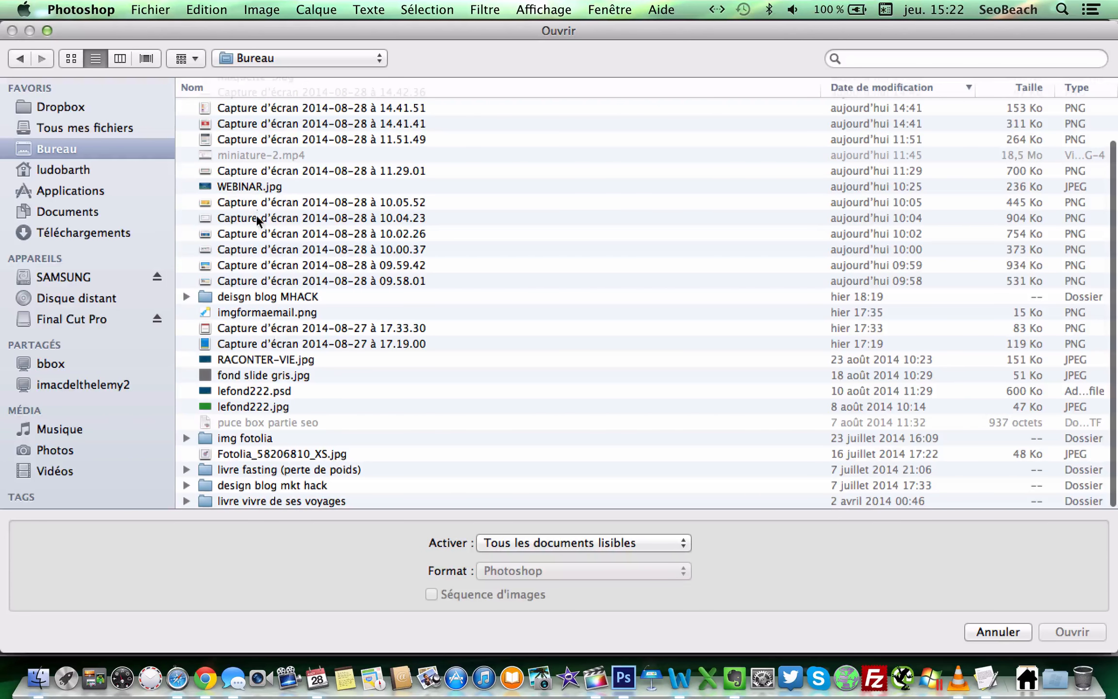
{"action": "double_click", "coordinate": [272, 298]}
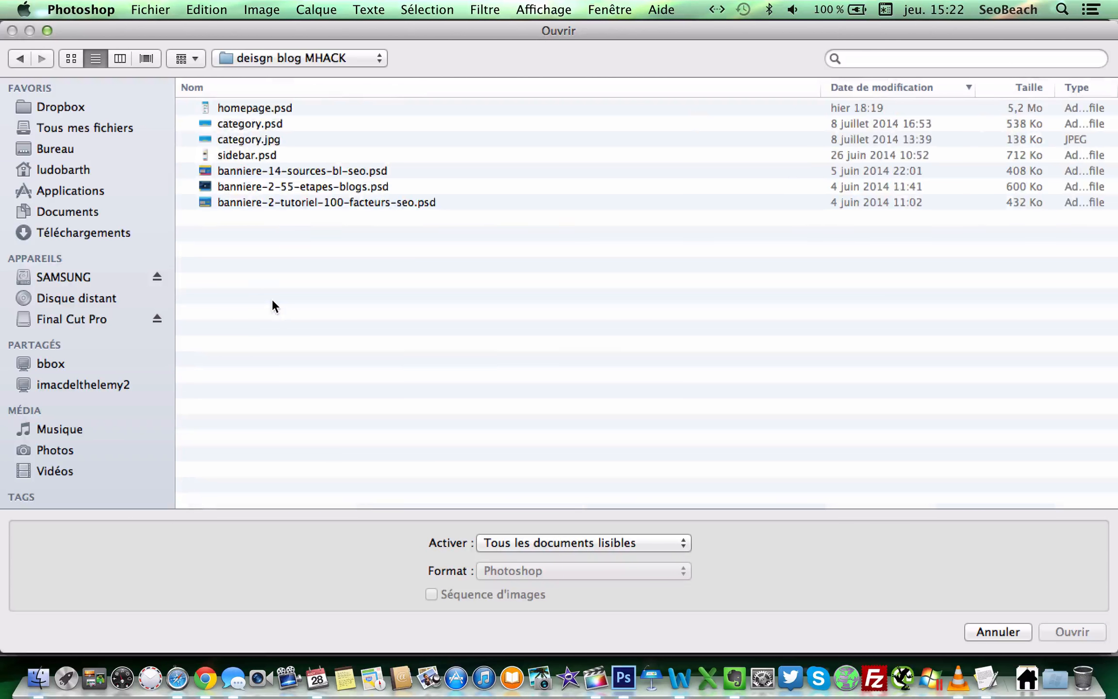
Preview homepage.psd, look closely at its article layout and social buttons, and leave without opening the file
{"action": "left_click", "coordinate": [259, 103]}
{"action": "key", "text": "space"}
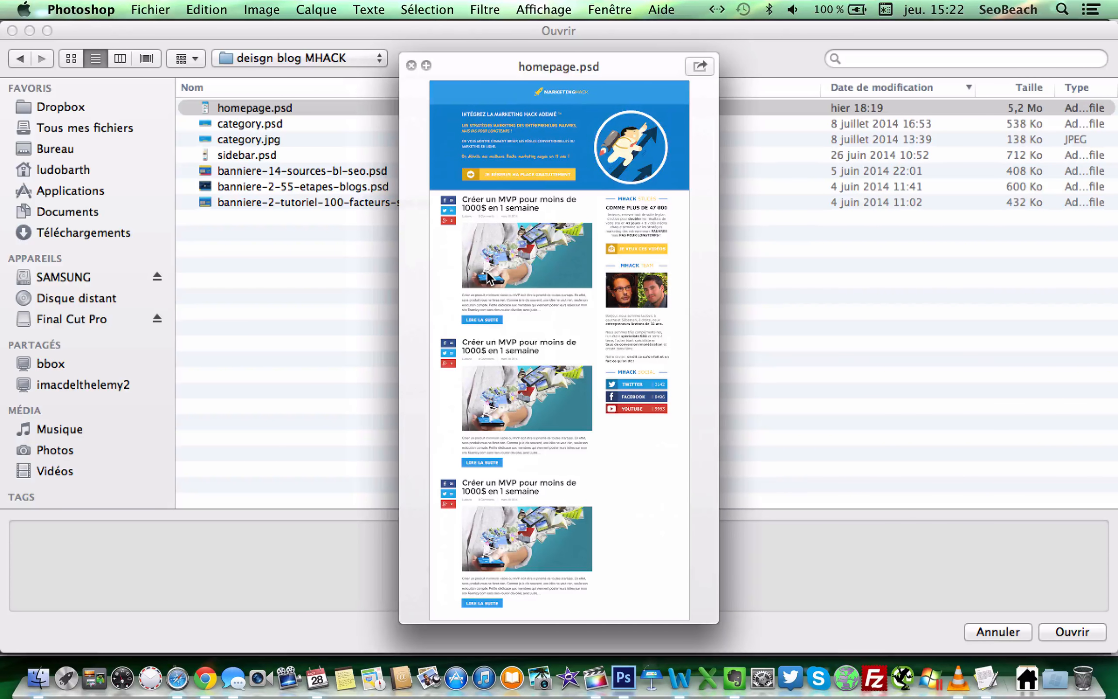
{"action": "scroll", "coordinate": [486, 271], "scroll_direction": "up", "scroll_amount": 5}
{"action": "scroll", "coordinate": [516, 260], "scroll_direction": "up", "scroll_amount": 2}
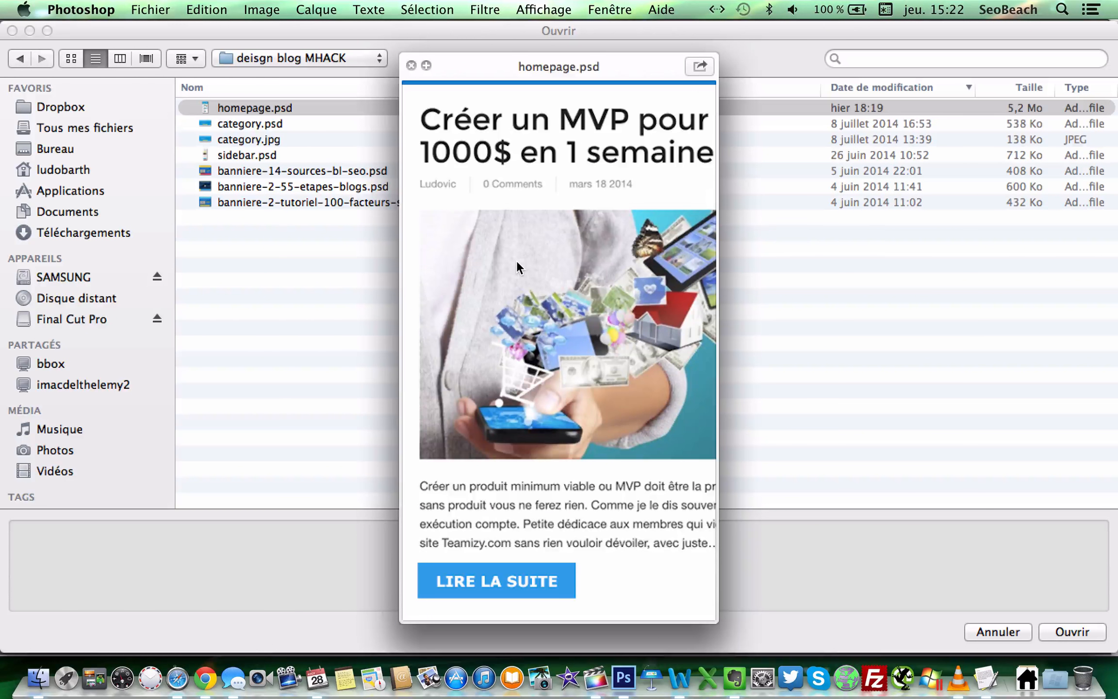
{"action": "key", "text": "space"}
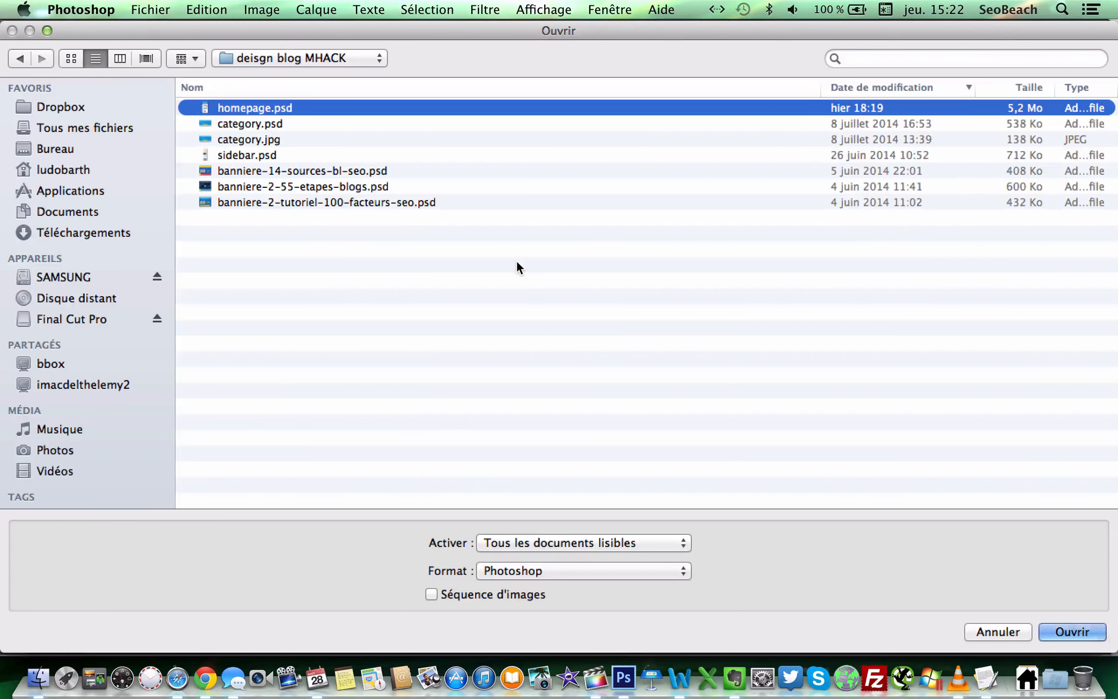
{"action": "key", "text": "Escape"}
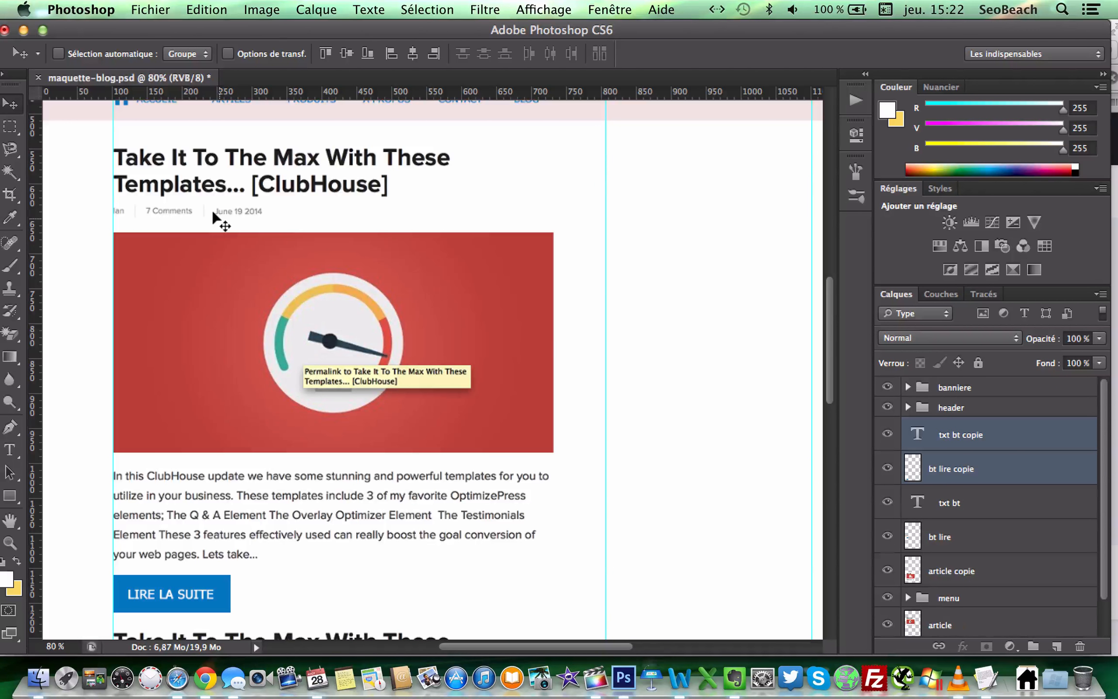
Switch to Iconfinder in Safari, search for FACEBOOK icons and limit the results to free ones
{"action": "key", "text": "ctrl+Up"}
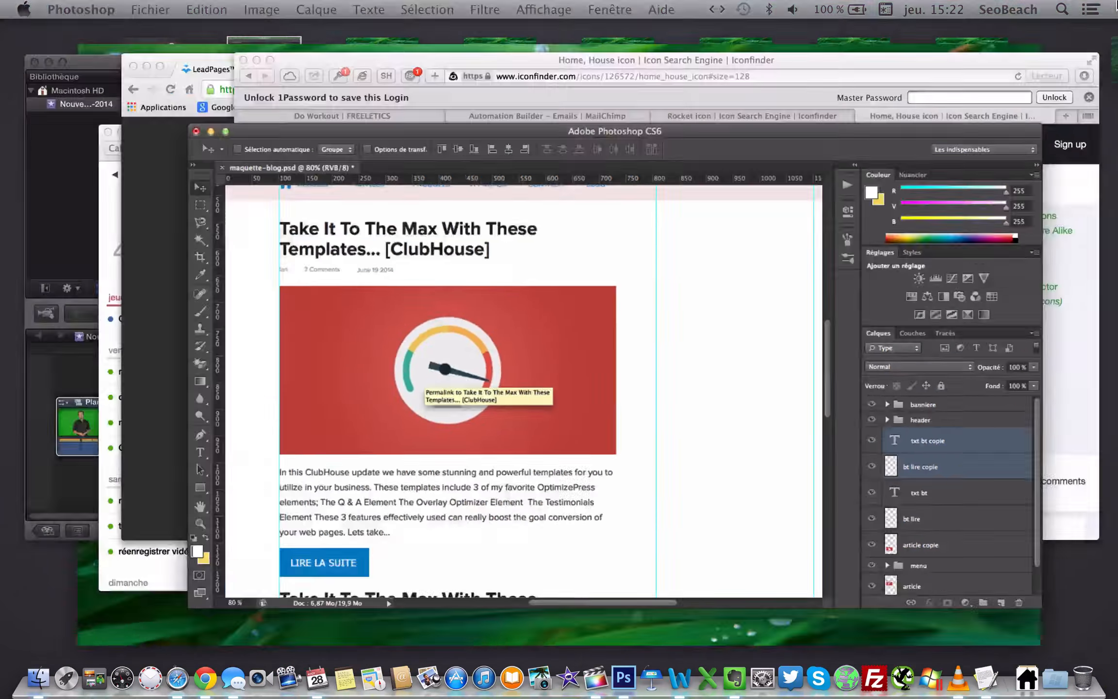
{"action": "left_click", "coordinate": [862, 219]}
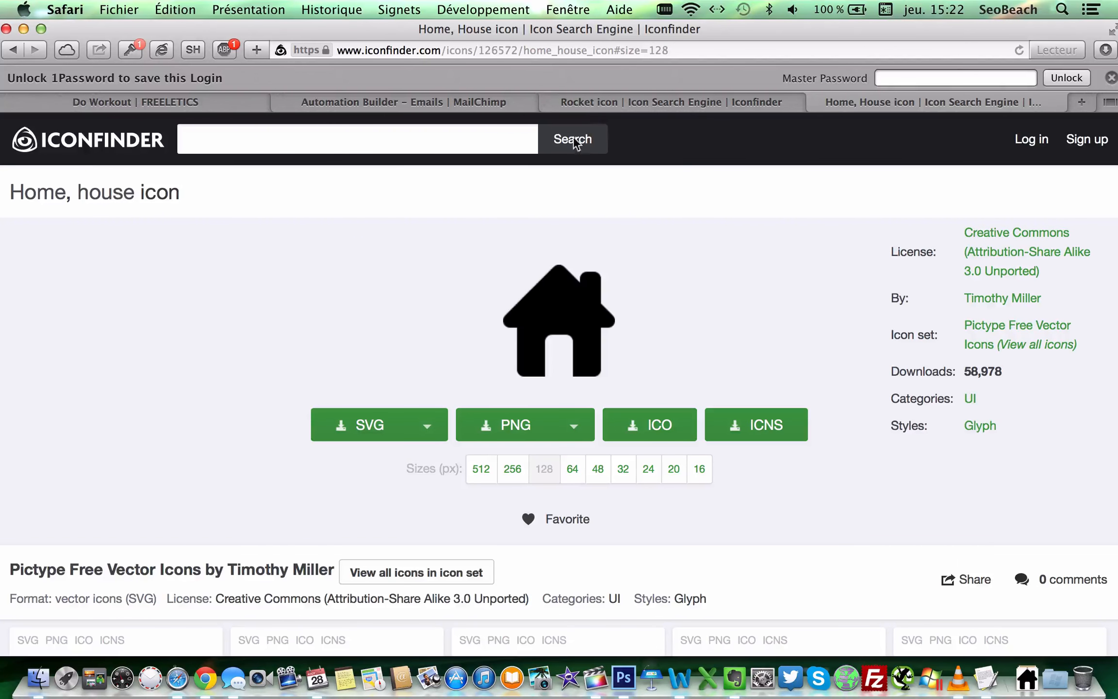
{"action": "left_click", "coordinate": [321, 135]}
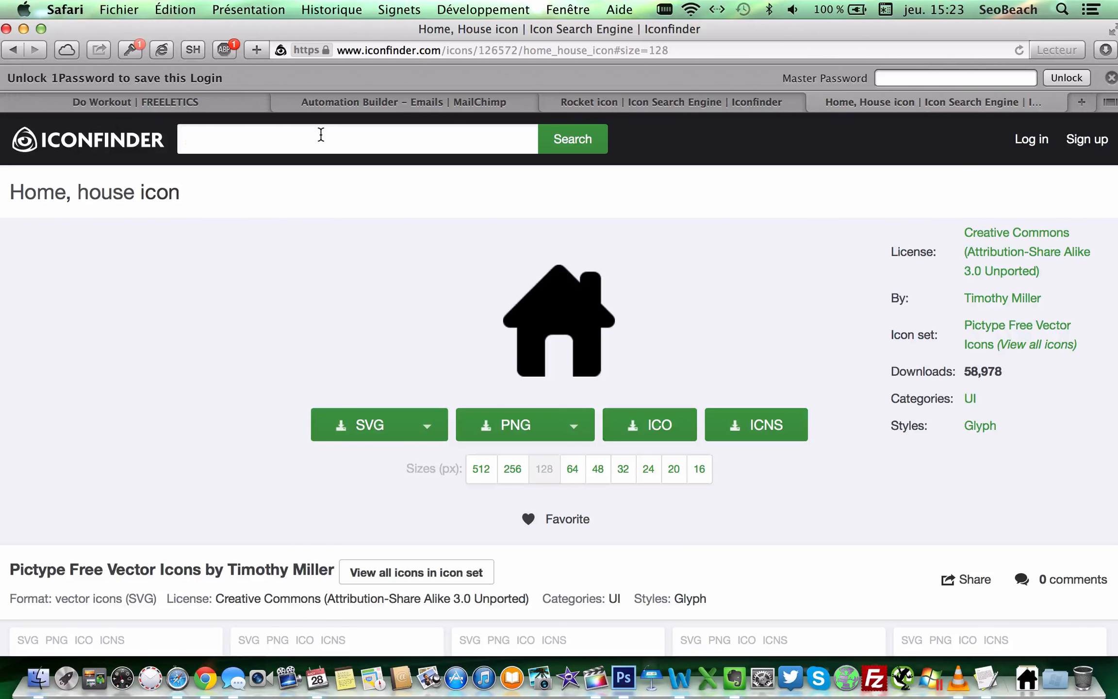
{"action": "type", "text": "FACEBOOK"}
{"action": "key", "text": "Return"}
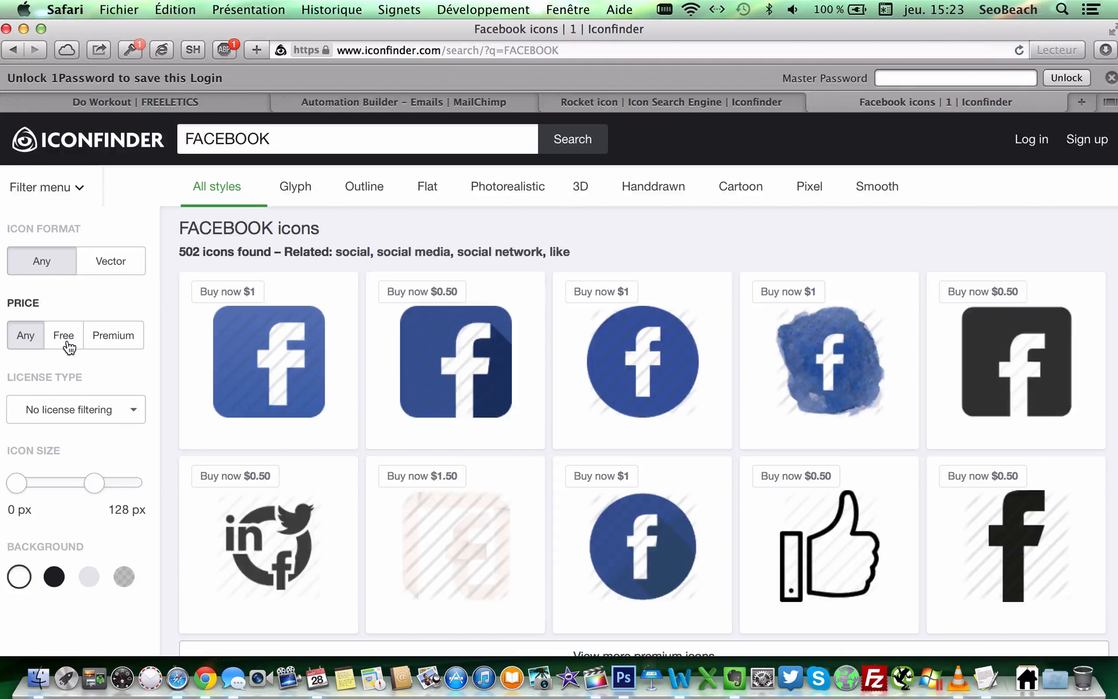
{"action": "left_click", "coordinate": [67, 343]}
{"action": "scroll", "coordinate": [376, 337], "scroll_direction": "down", "scroll_amount": 2}
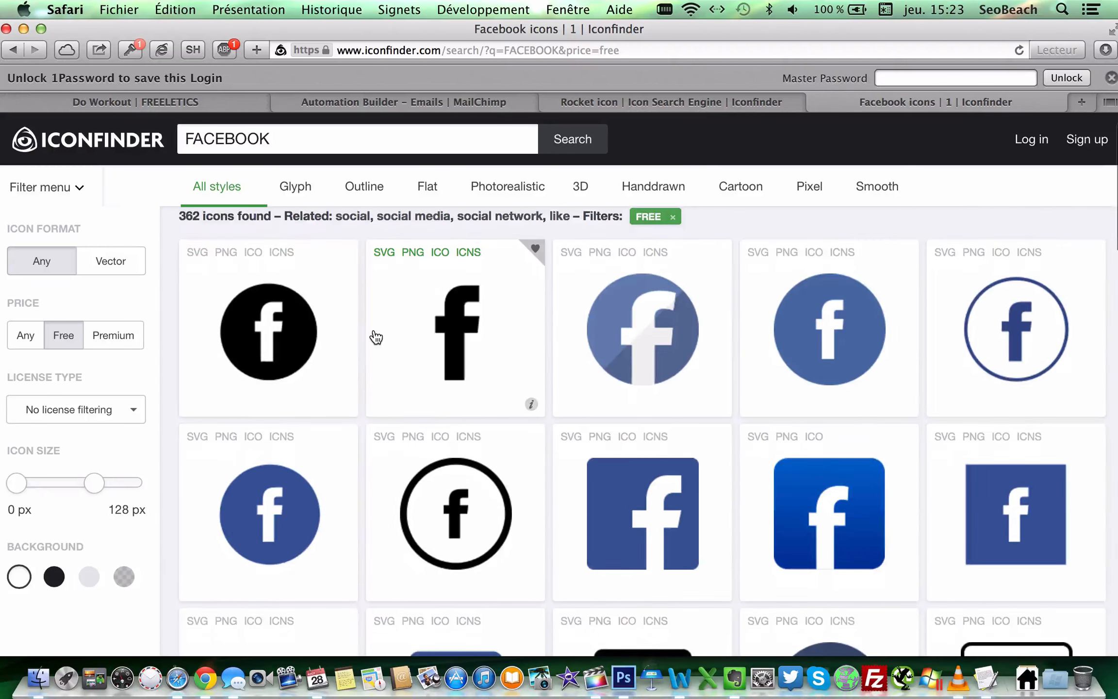
{"action": "scroll", "coordinate": [376, 337], "scroll_direction": "down", "scroll_amount": 1}
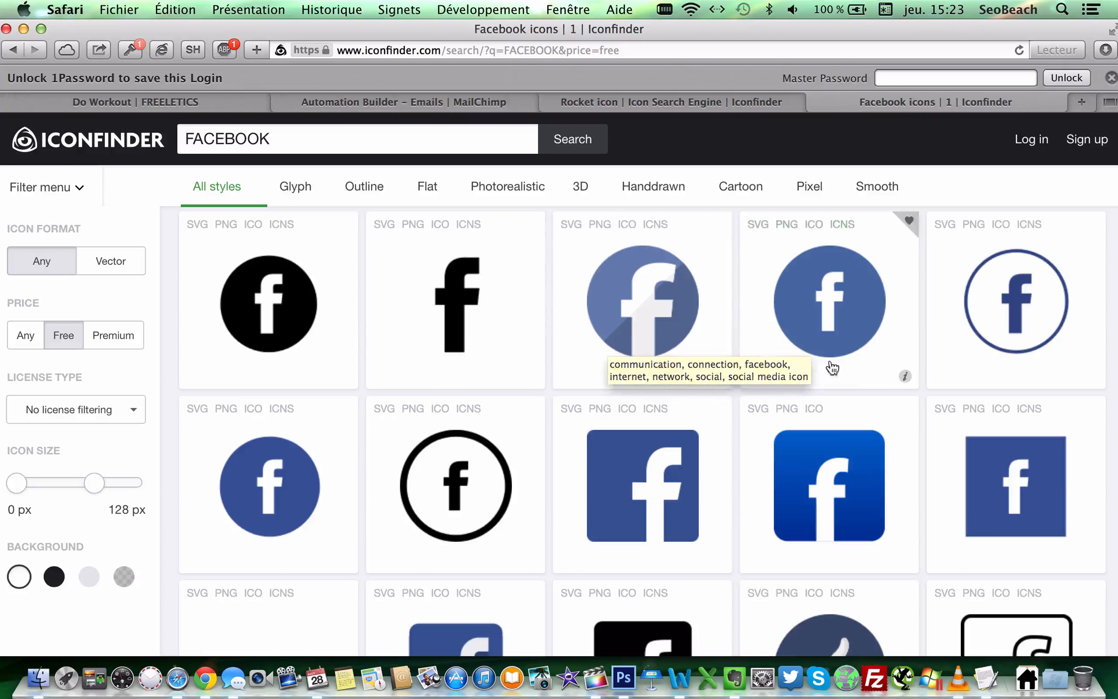
Download the free flat blue square Facebook icon as a 128 px PNG and dismiss its preview
{"action": "left_click", "coordinate": [977, 456]}
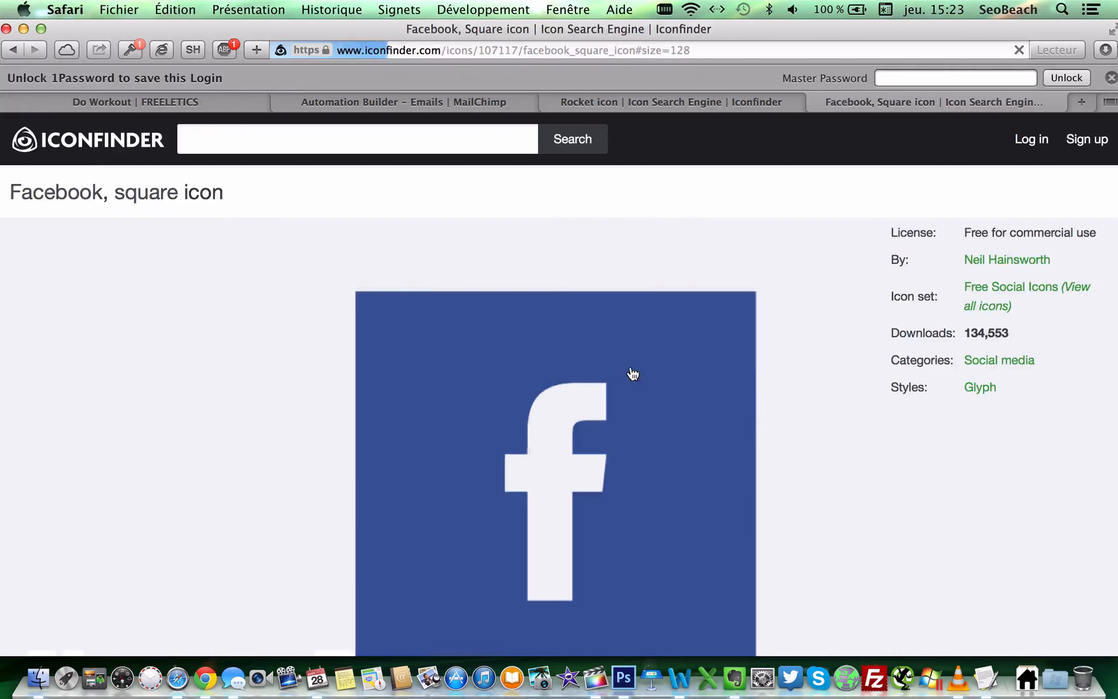
{"action": "scroll", "coordinate": [510, 340], "scroll_direction": "down", "scroll_amount": 1}
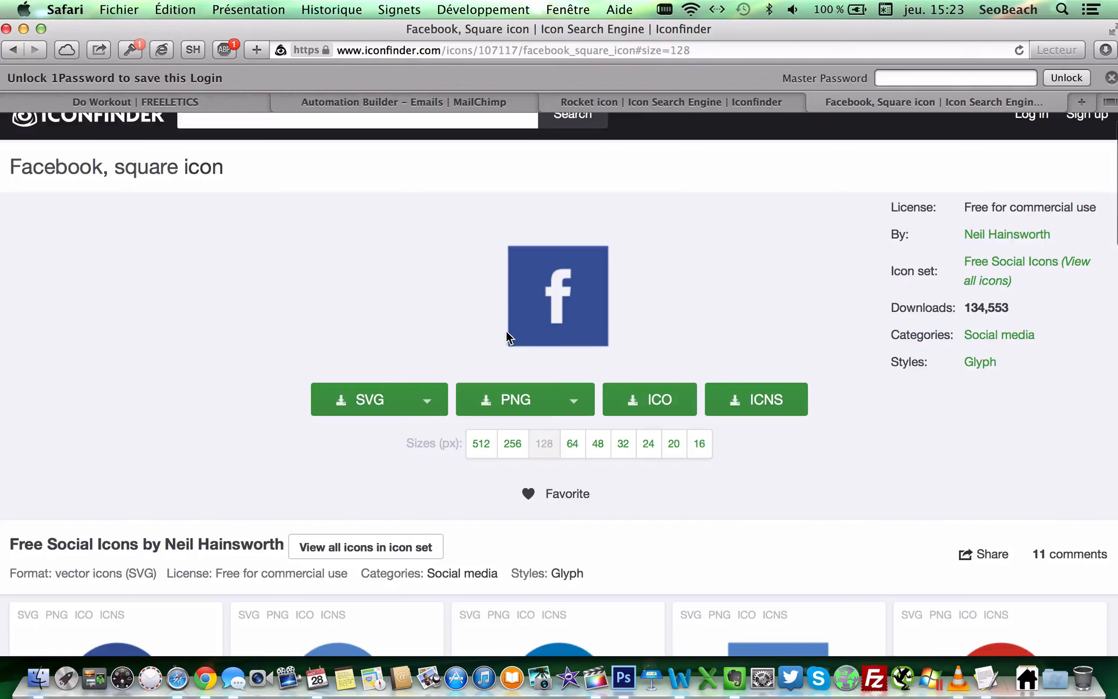
{"action": "left_click", "coordinate": [507, 396]}
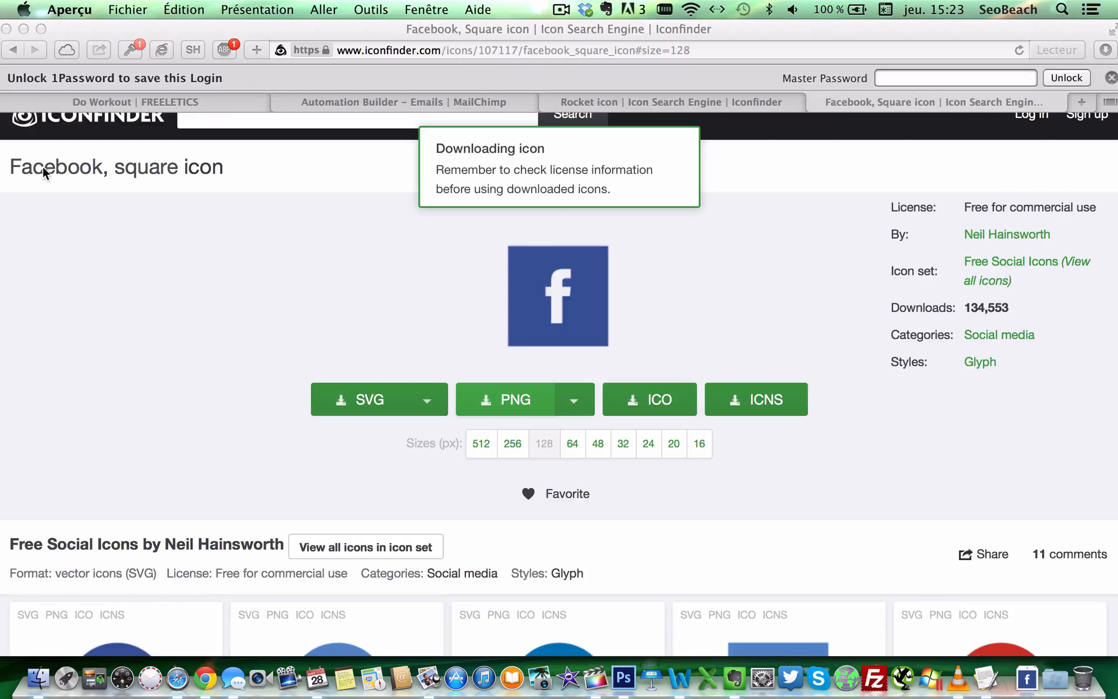
{"action": "left_click", "coordinate": [15, 32]}
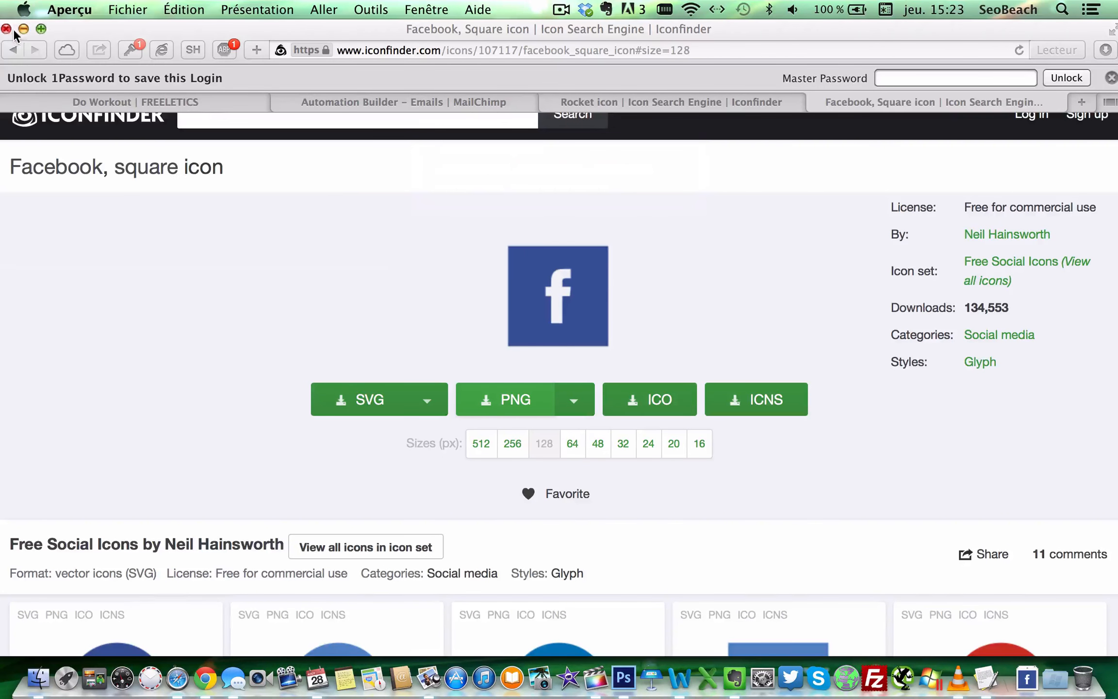
Search Iconfinder for twitter icons and limit the results to free ones
{"action": "scroll", "coordinate": [249, 262], "scroll_direction": "up", "scroll_amount": 1}
{"action": "left_click", "coordinate": [284, 146]}
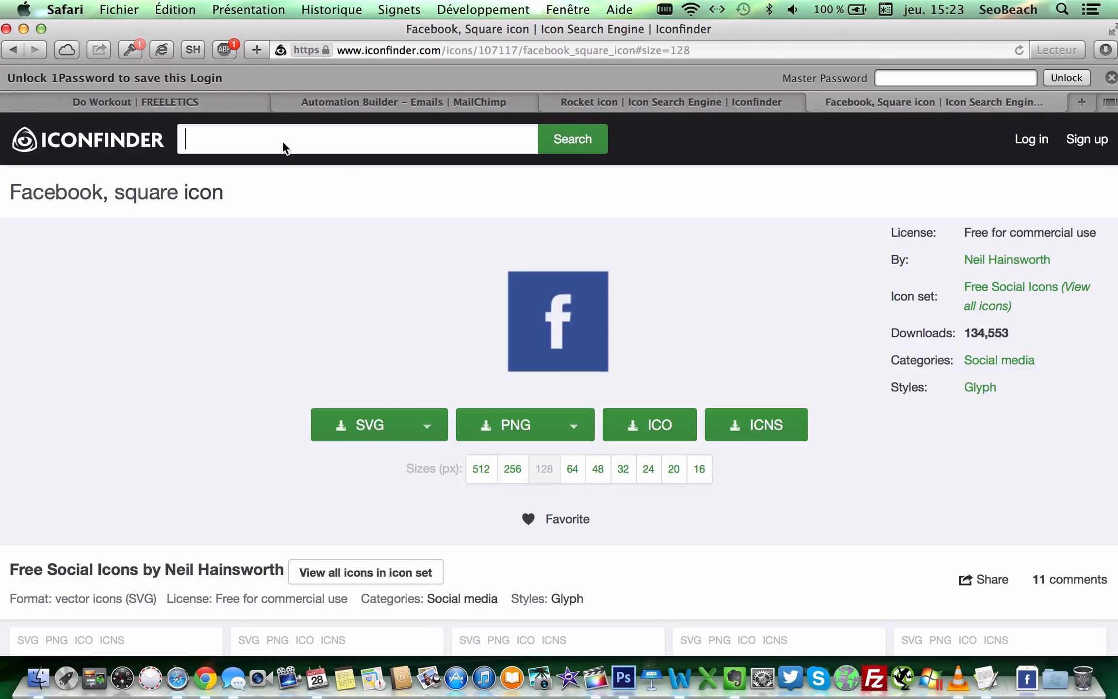
{"action": "type", "text": "twitter"}
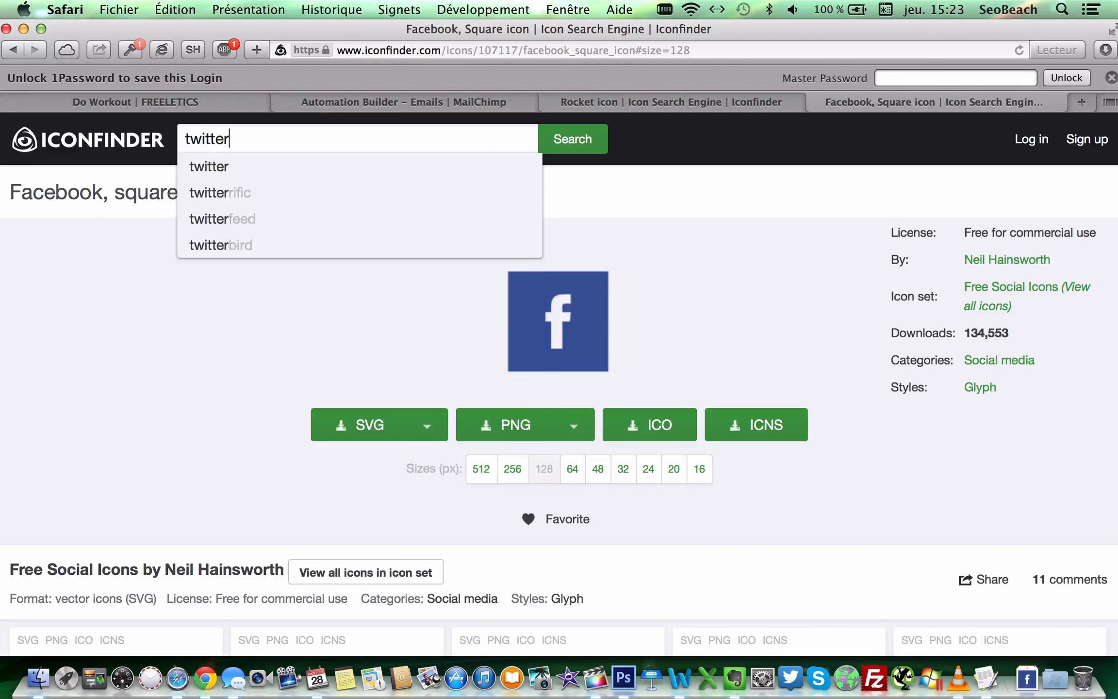
{"action": "key", "text": "Return"}
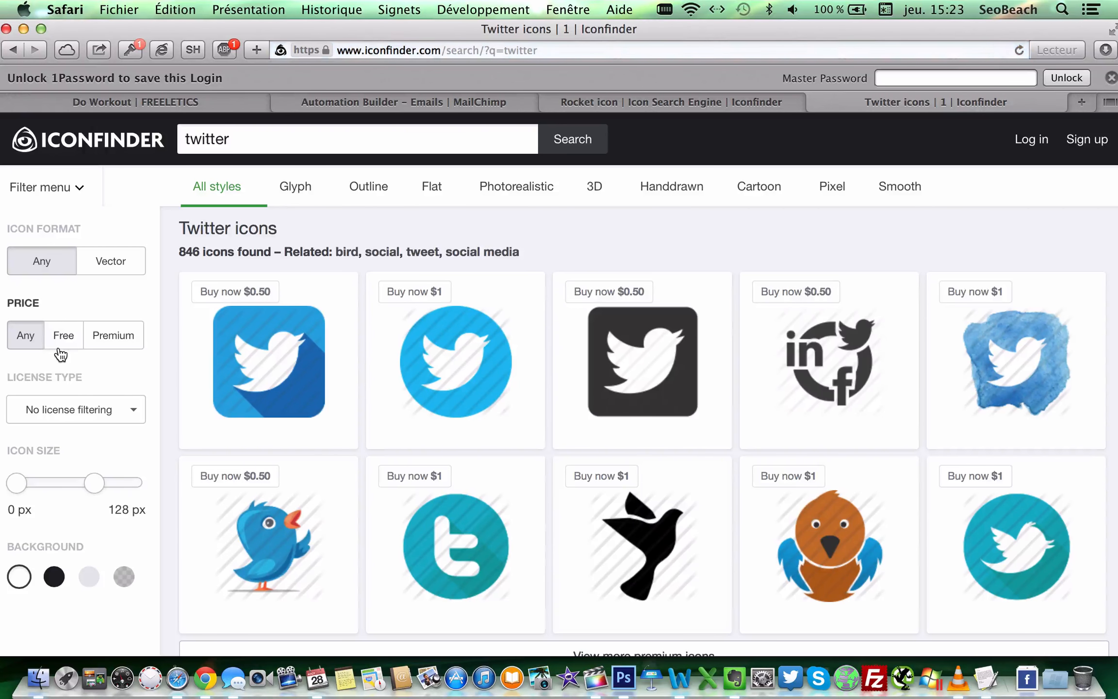
{"action": "left_click", "coordinate": [59, 347]}
{"action": "scroll", "coordinate": [521, 356], "scroll_direction": "down", "scroll_amount": 6}
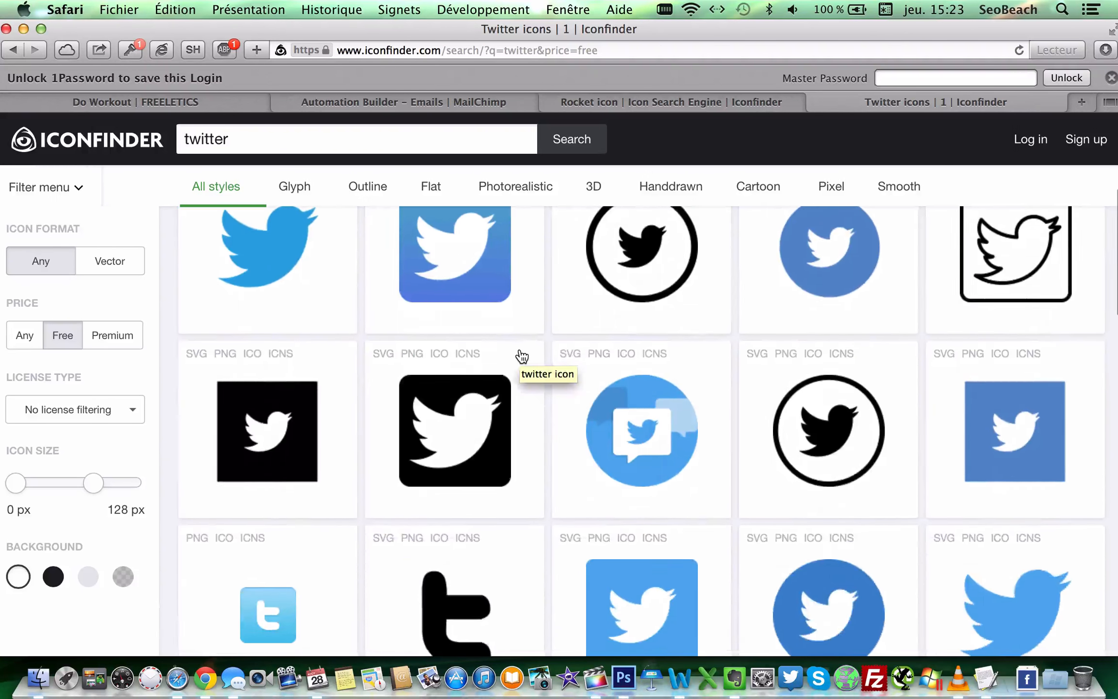
Download the flat blue square Twitter icon as a 128 px PNG and dismiss its preview
{"action": "left_click", "coordinate": [982, 424]}
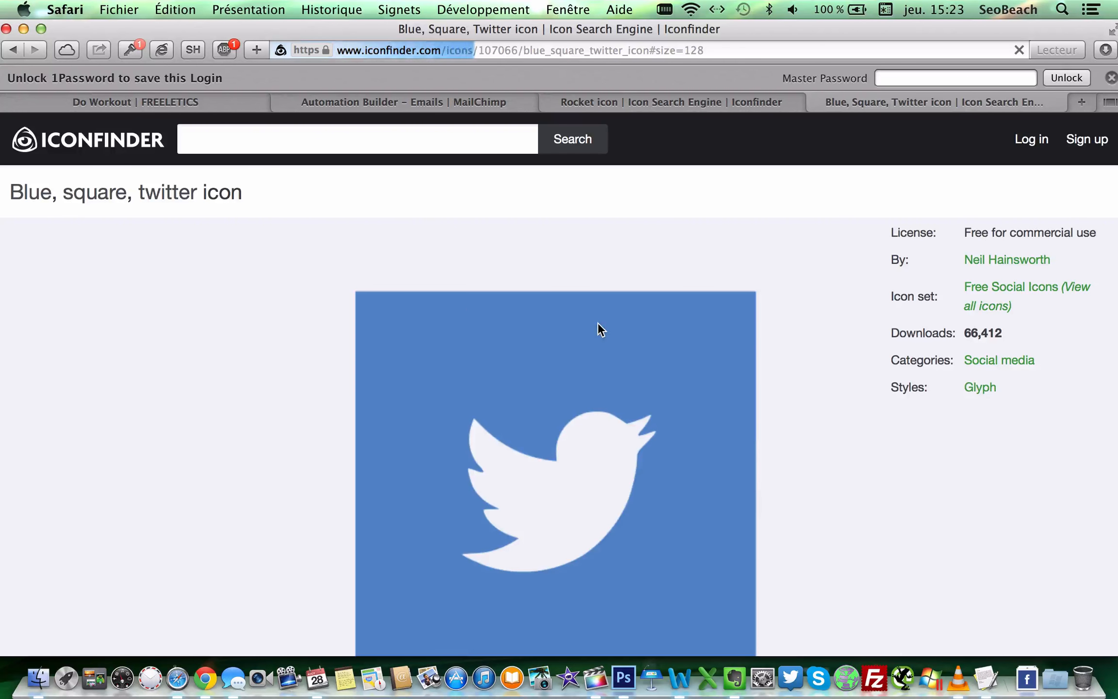
{"action": "scroll", "coordinate": [597, 322], "scroll_direction": "down", "scroll_amount": 5}
{"action": "left_click", "coordinate": [513, 262]}
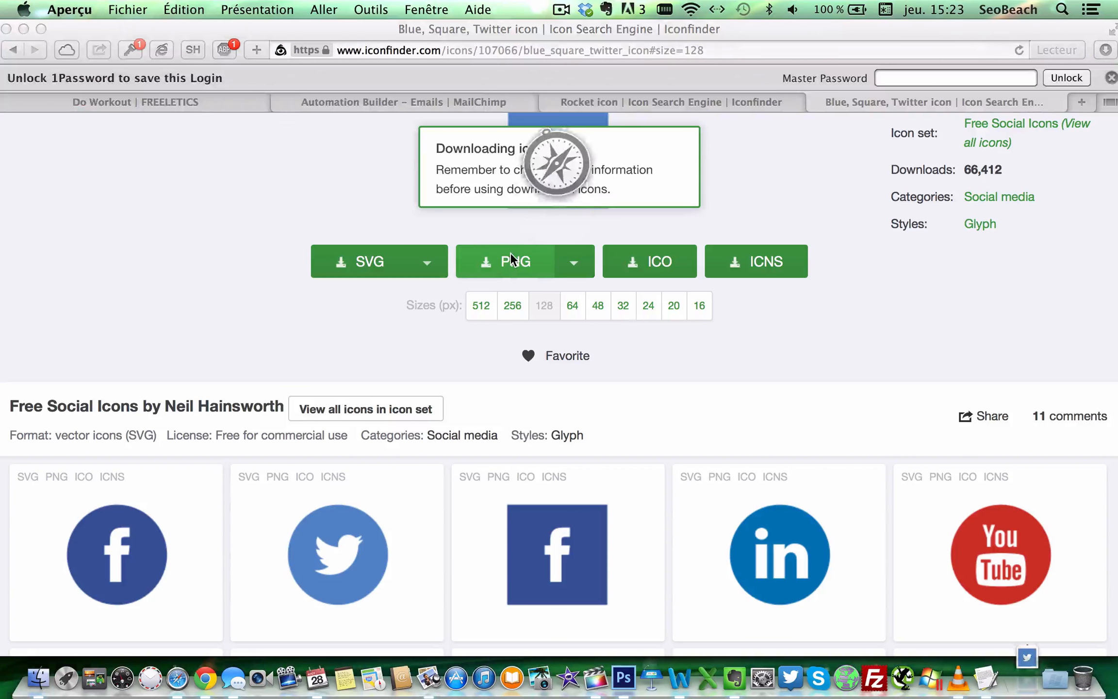
{"action": "left_click", "coordinate": [16, 33]}
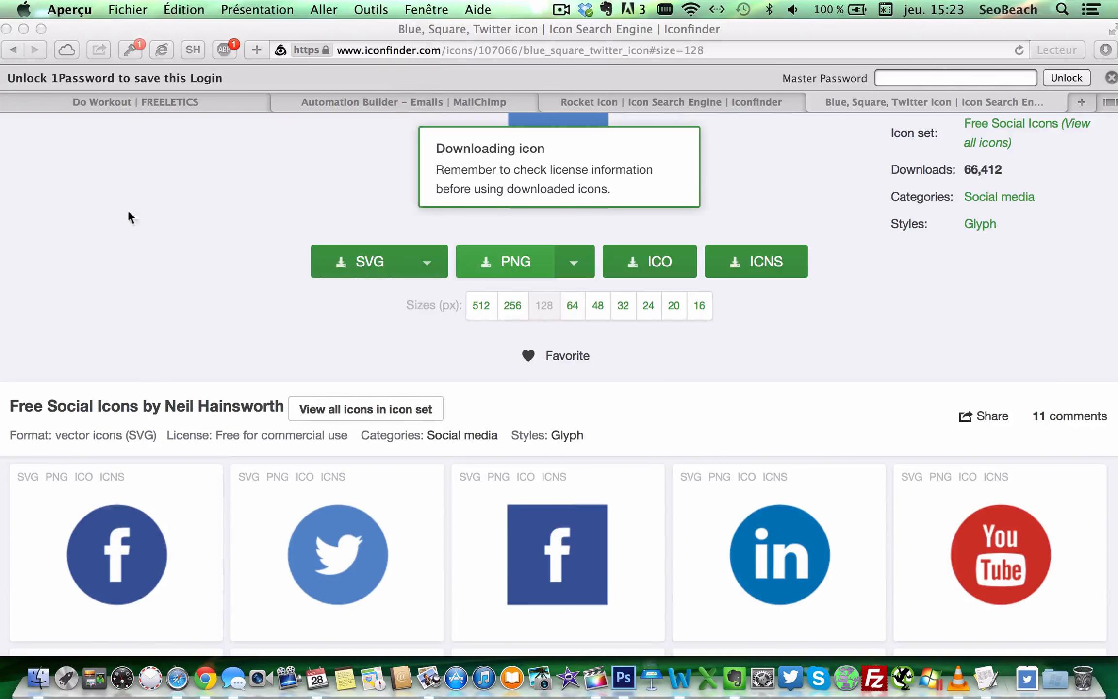
Download the red square Google+ icon from the same Free Social Icons set as a 128 px PNG and dismiss its preview
{"action": "scroll", "coordinate": [147, 241], "scroll_direction": "down", "scroll_amount": 12}
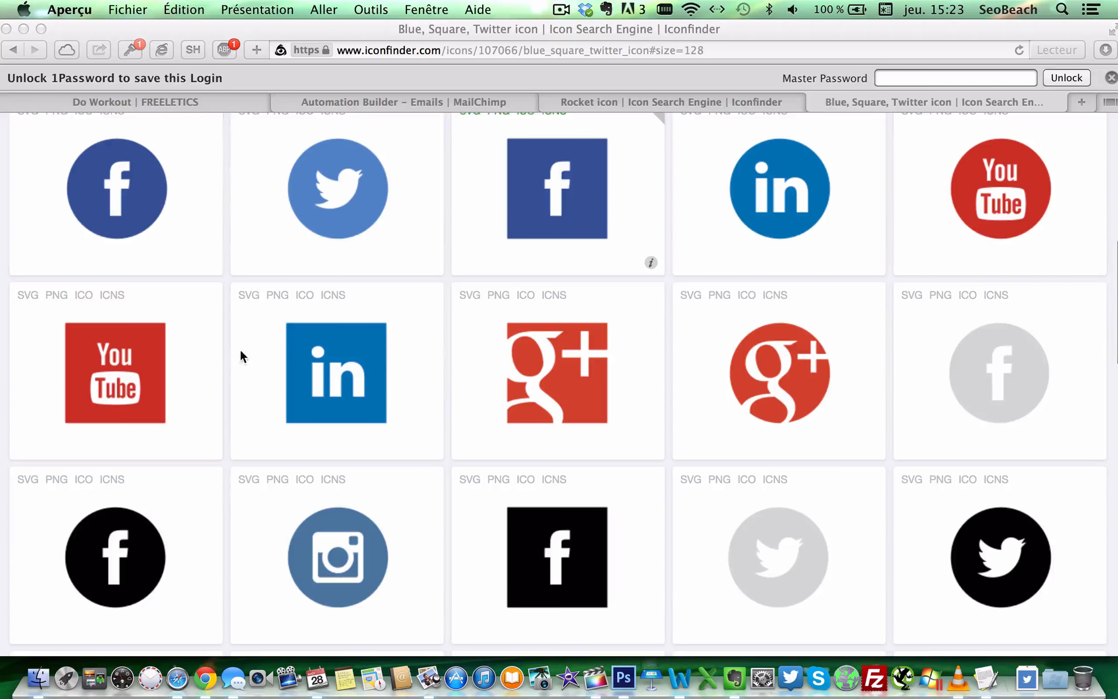
{"action": "left_click", "coordinate": [549, 367]}
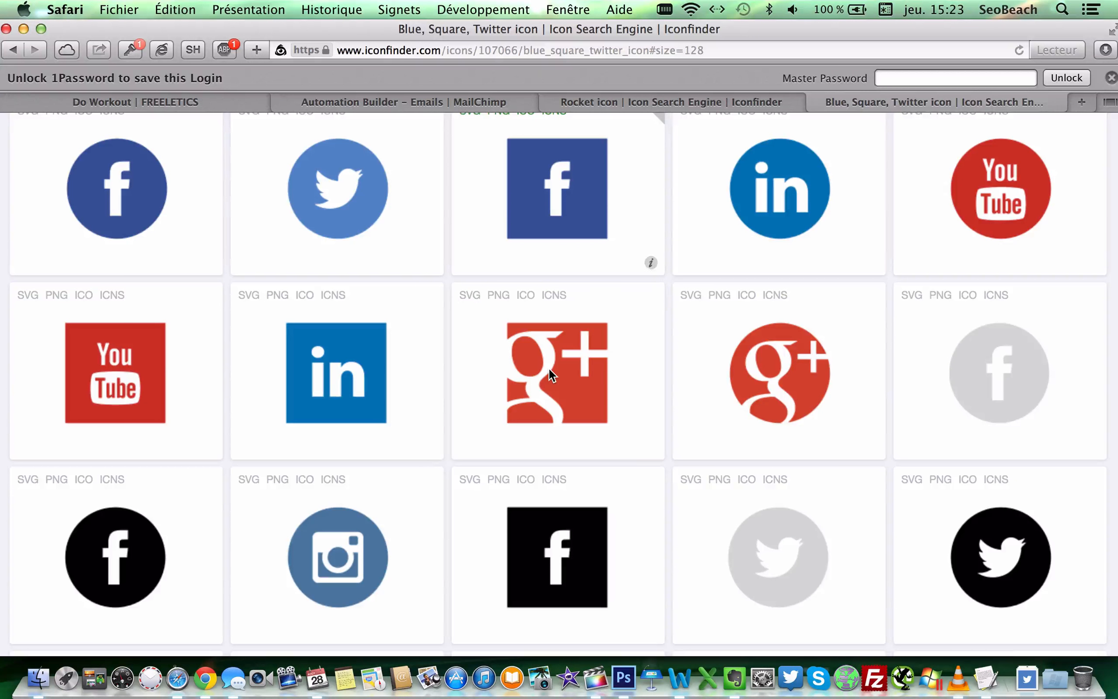
{"action": "left_click", "coordinate": [549, 368]}
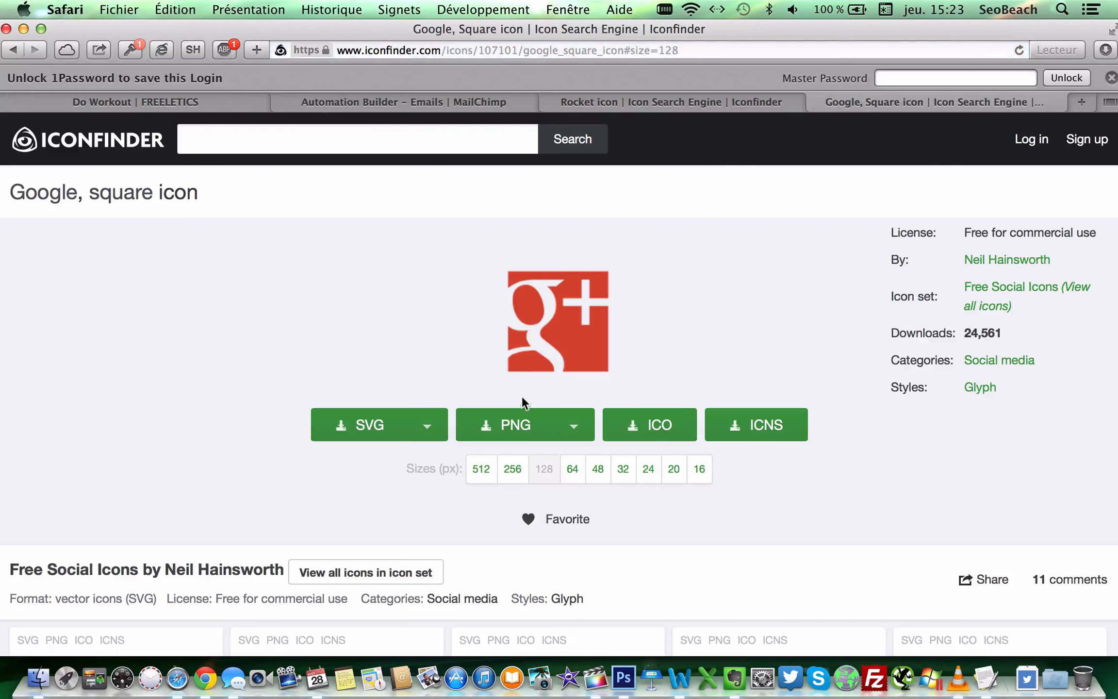
{"action": "left_click", "coordinate": [515, 423]}
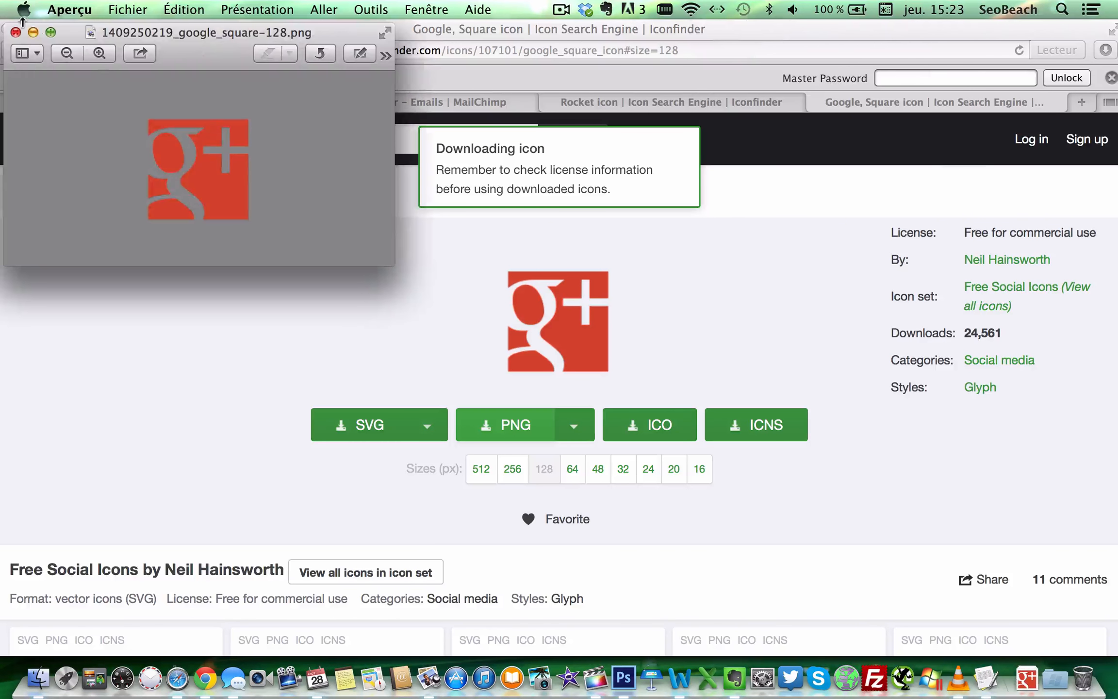
{"action": "left_click", "coordinate": [15, 32]}
Switch back to maquette-blog.psd in Photoshop and create a new layer named bt fb
{"action": "mouse_move", "coordinate": [1115, 4]}
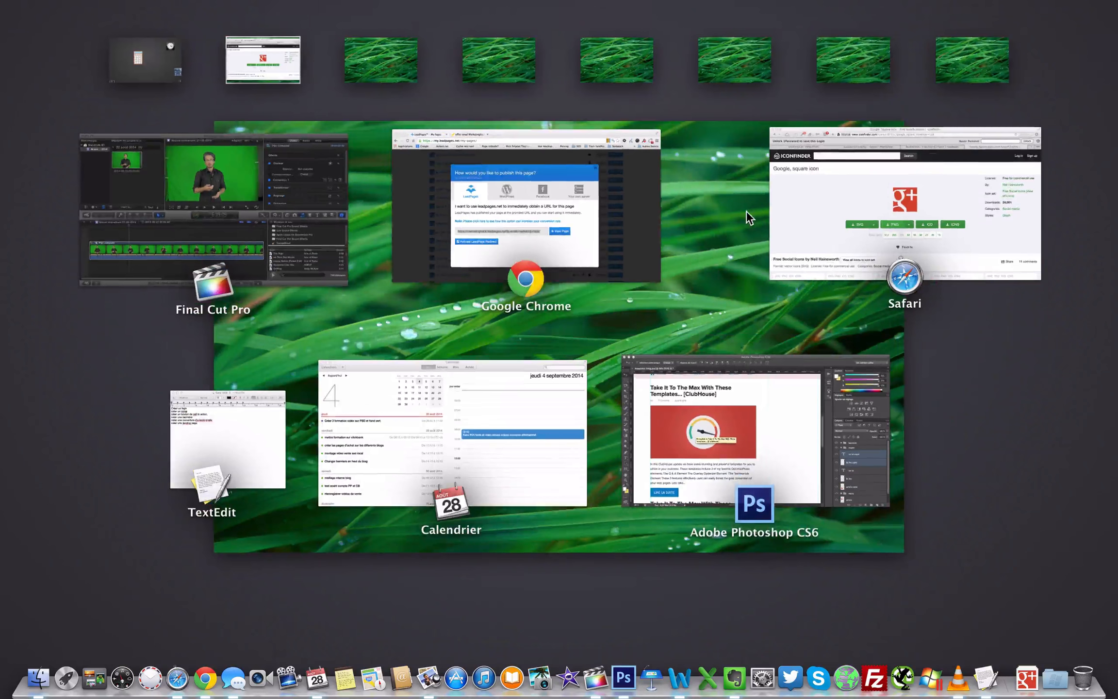
{"action": "left_click", "coordinate": [664, 408]}
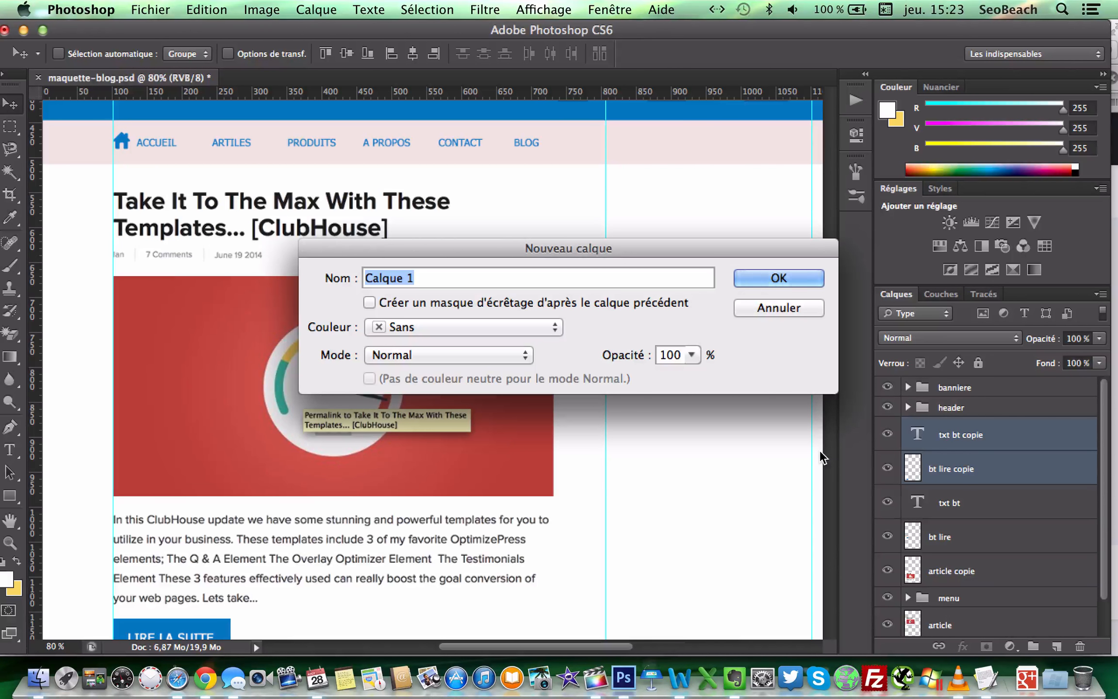
{"action": "key", "text": "BackSpace"}
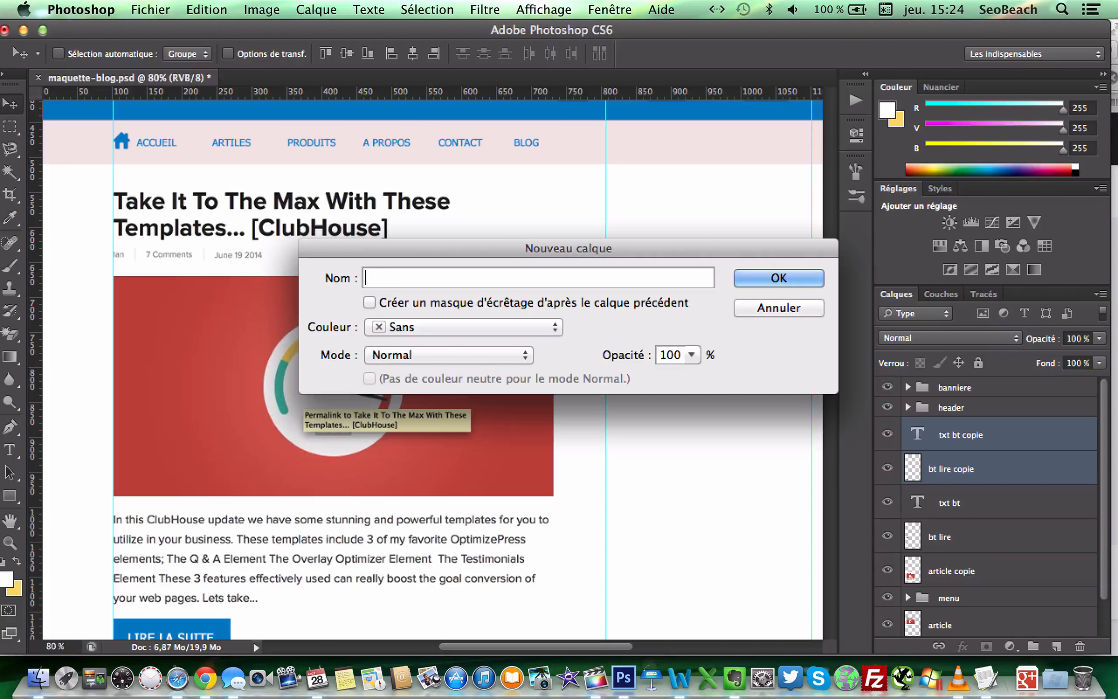
{"action": "type", "text": "bt fb"}
{"action": "key", "text": "Return"}
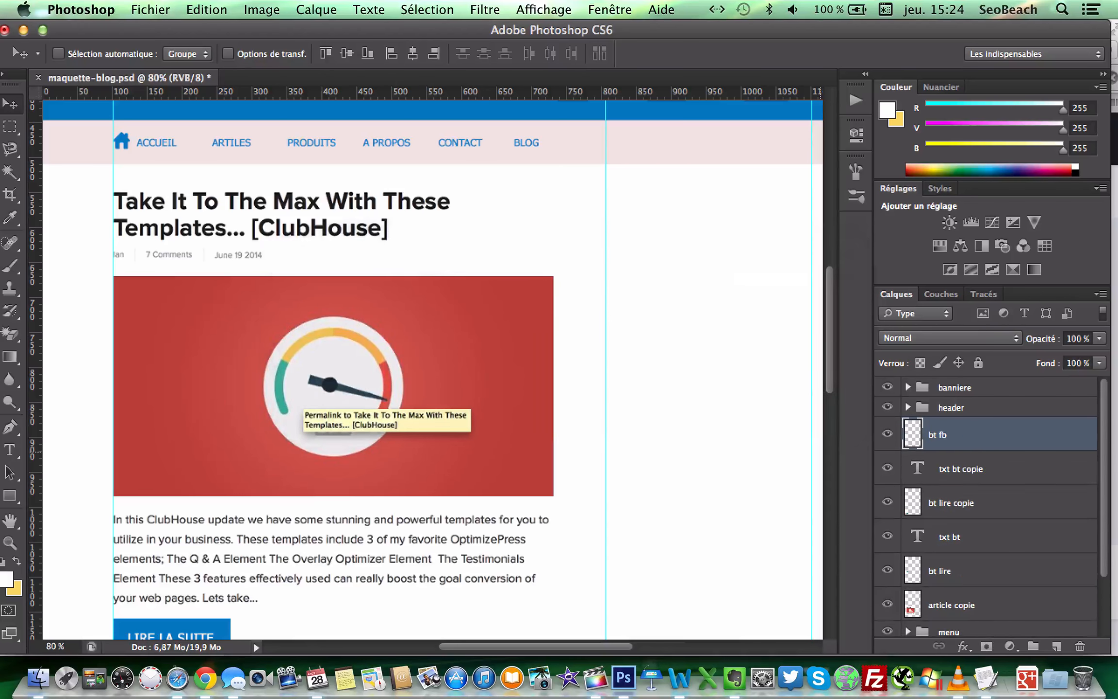
Open the downloaded Facebook, Twitter and Google+ square 128 px PNG icons together from the Téléchargements folder
{"action": "key", "text": "super+o"}
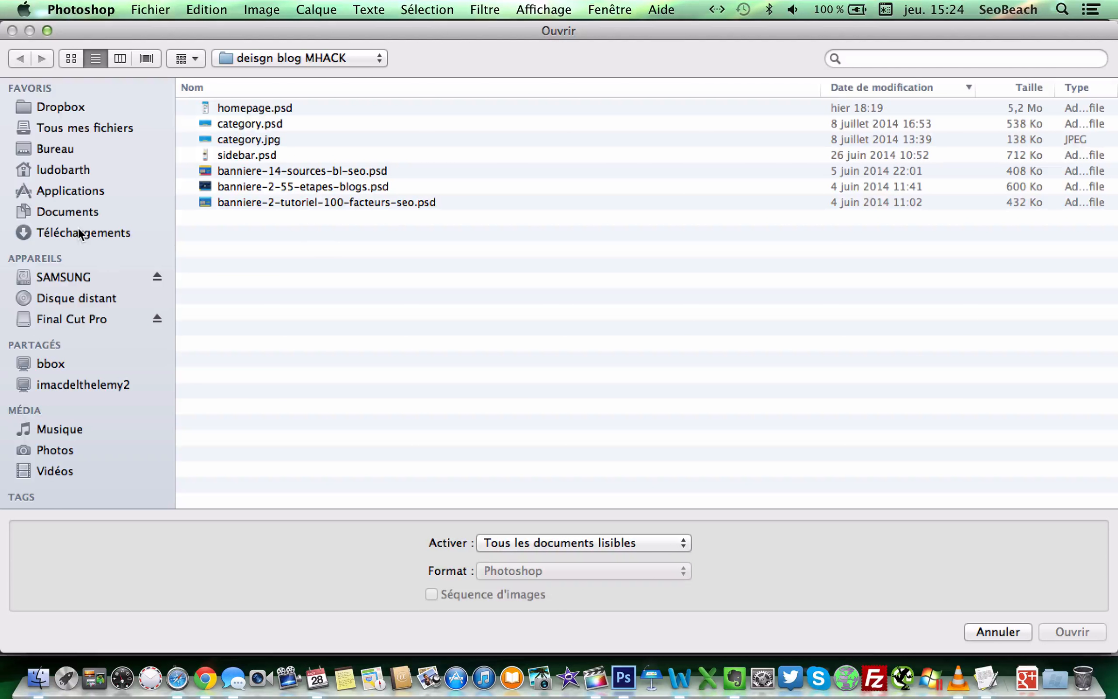
{"action": "left_click", "coordinate": [78, 229]}
{"action": "left_click", "coordinate": [71, 58]}
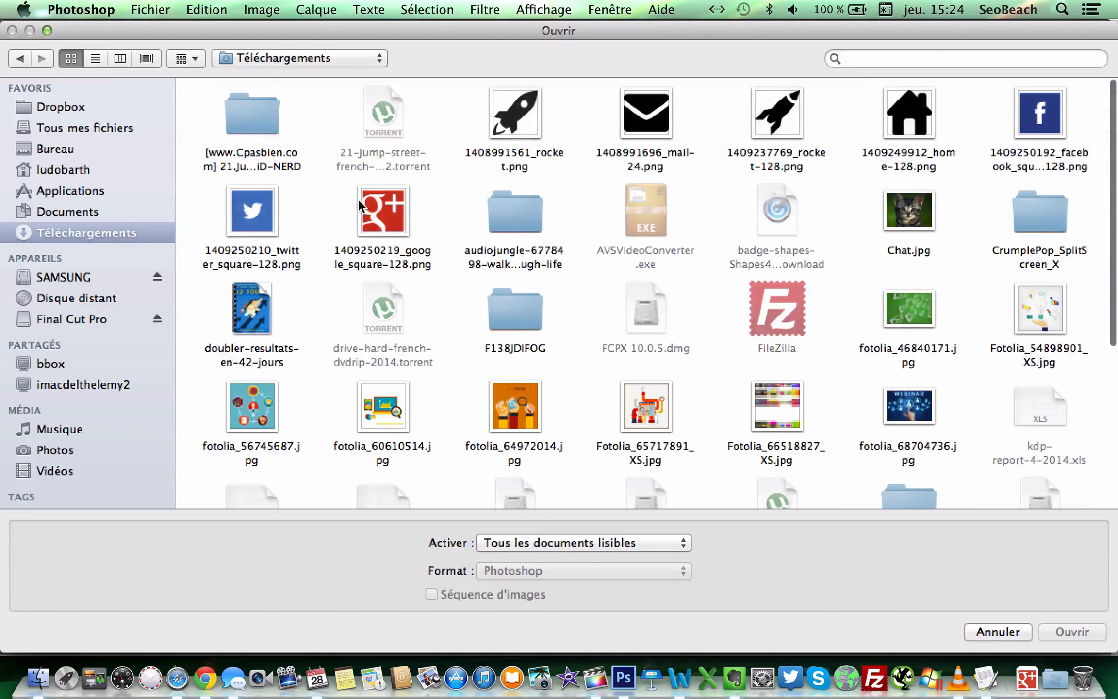
{"action": "left_click", "coordinate": [250, 223]}
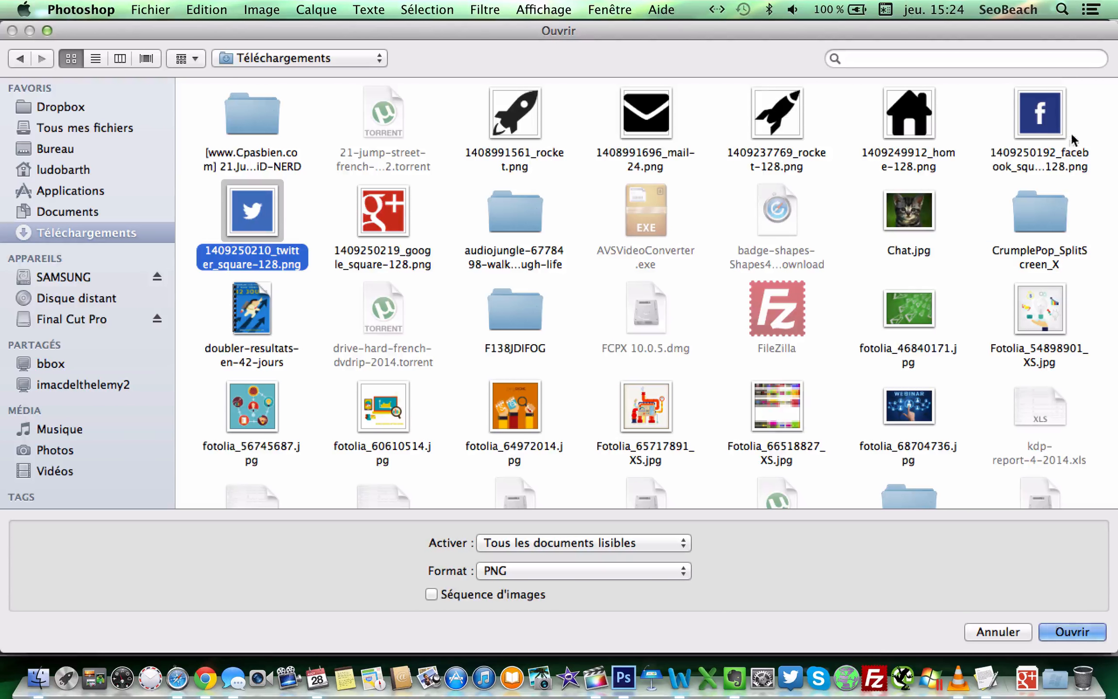
{"action": "left_click", "coordinate": [1040, 122], "text": "super"}
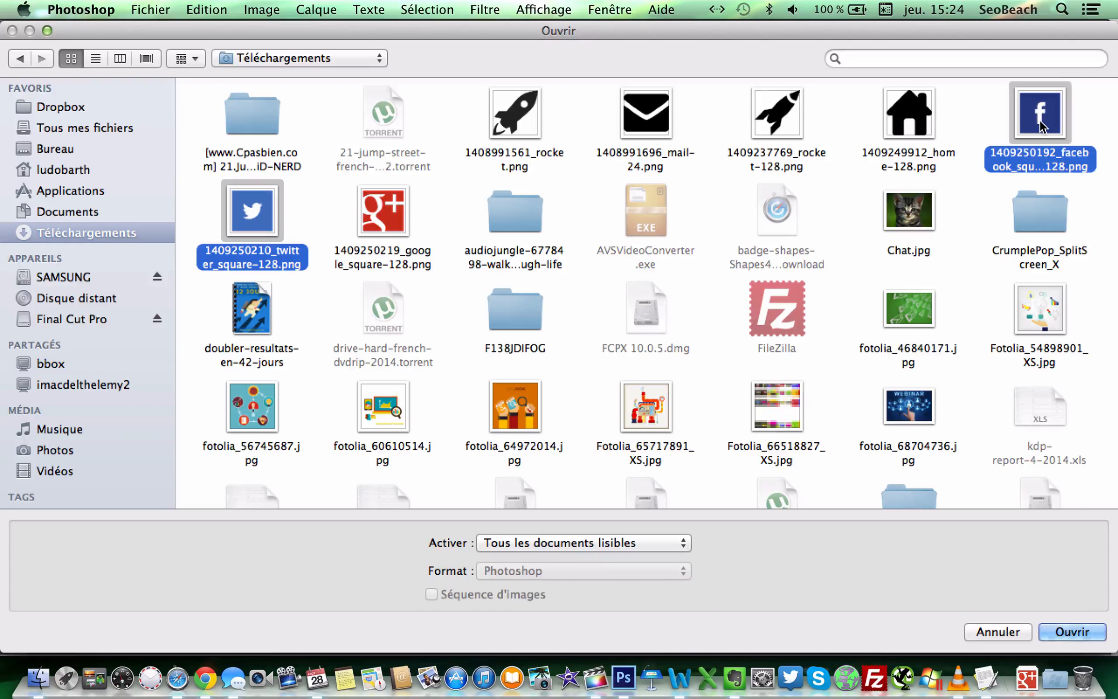
{"action": "left_click", "coordinate": [385, 225], "text": "super"}
{"action": "key", "text": "Return"}
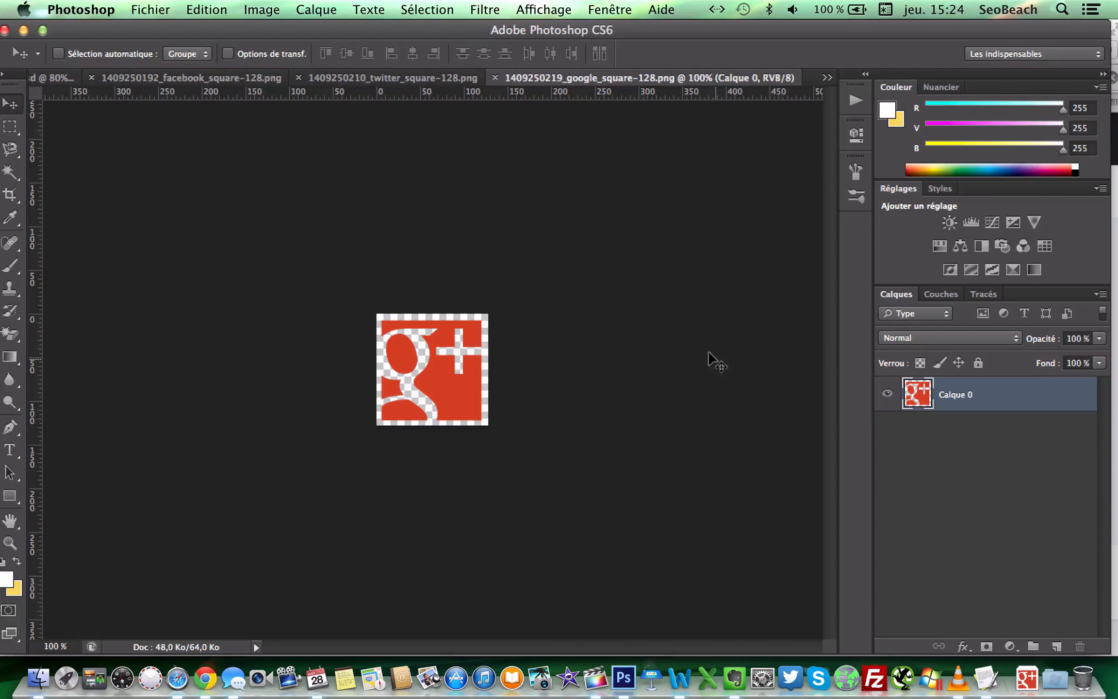
Rename the layer of the Facebook icon document as fb
{"action": "left_click", "coordinate": [224, 78]}
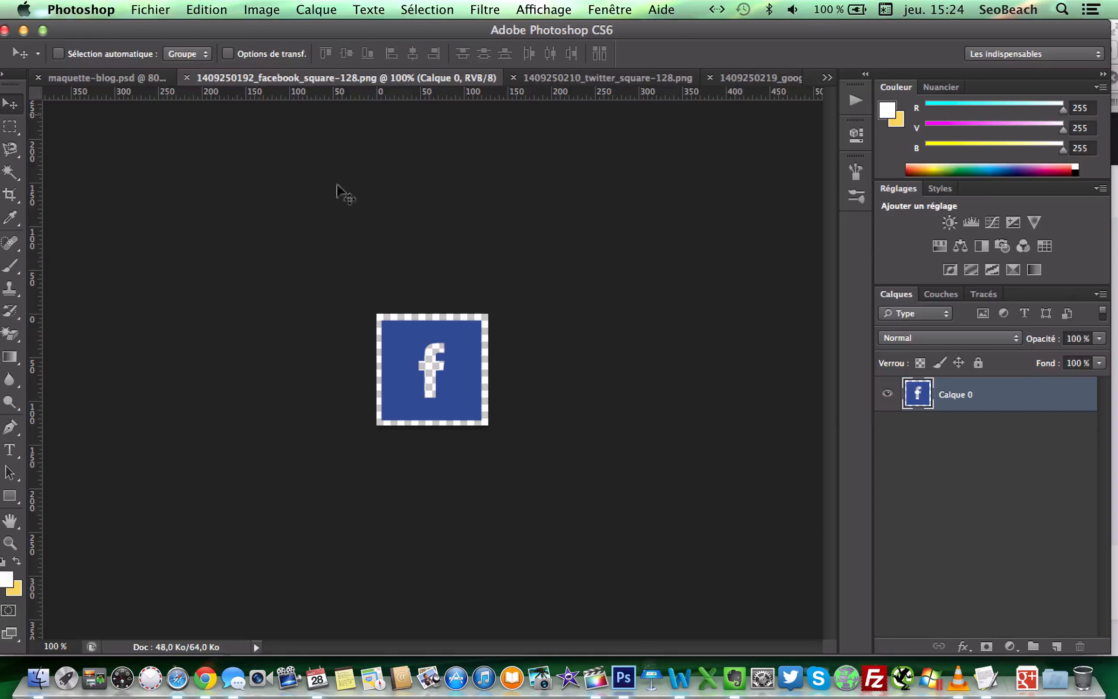
{"action": "double_click", "coordinate": [955, 392]}
{"action": "type", "text": "fb"}
{"action": "key", "text": "Return"}
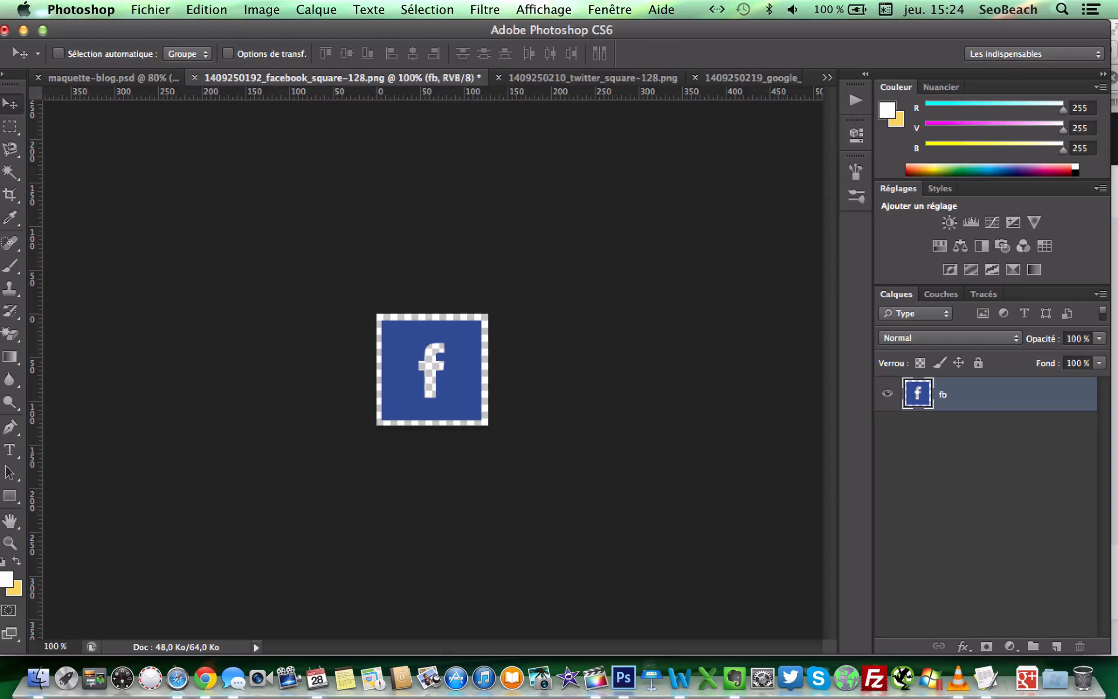
Set the foreground colour to the Facebook icon's blue (RGB 58, 88, 155) by sampling it, and return to the Move tool
{"action": "left_click", "coordinate": [7, 578]}
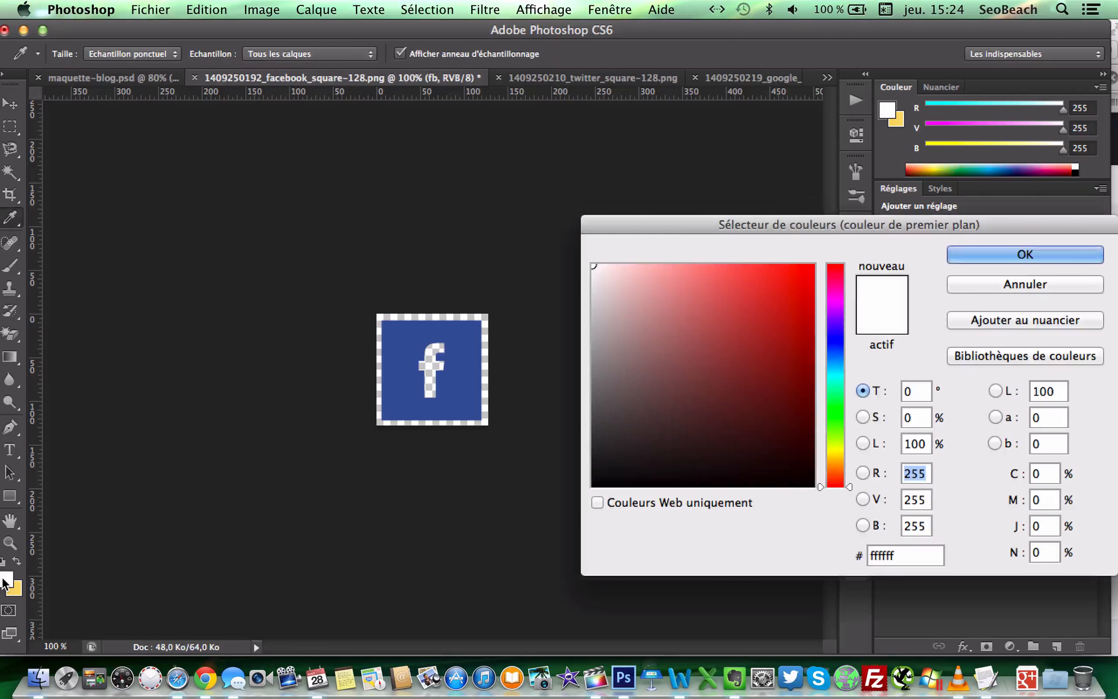
{"action": "left_click", "coordinate": [390, 380]}
{"action": "key", "text": "Return"}
{"action": "key", "text": "v"}
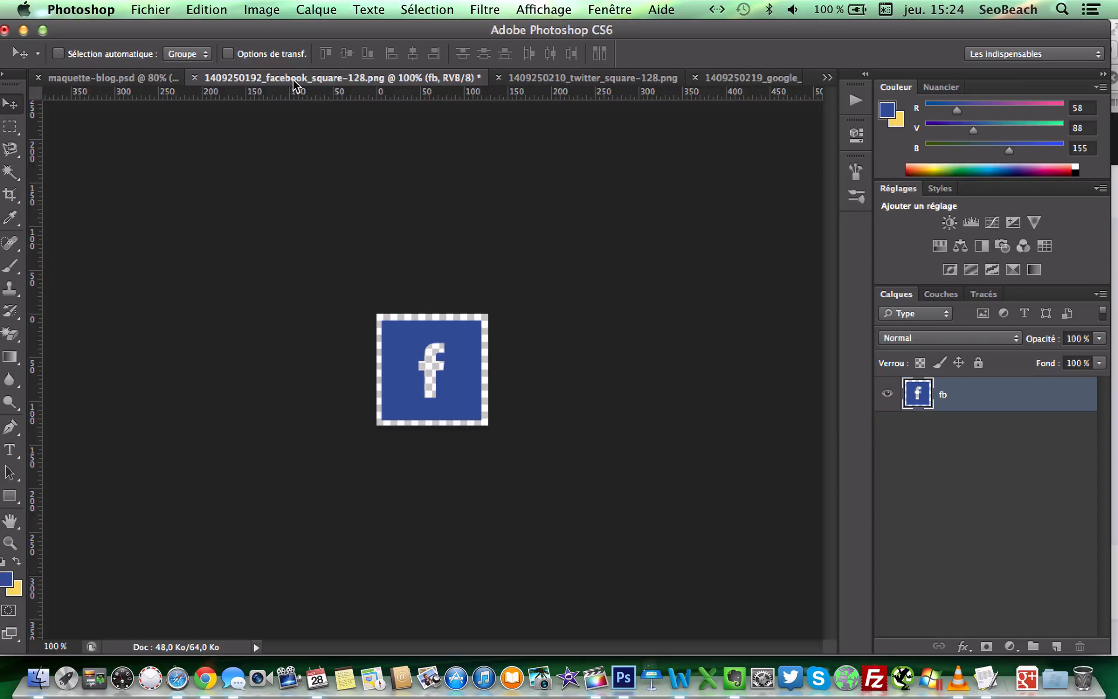
Copy the fb icon into maquette-blog.psd beside the article title and close the Facebook PNG without saving it
{"action": "left_click_drag", "start_coordinate": [294, 84], "coordinate": [346, 141]}
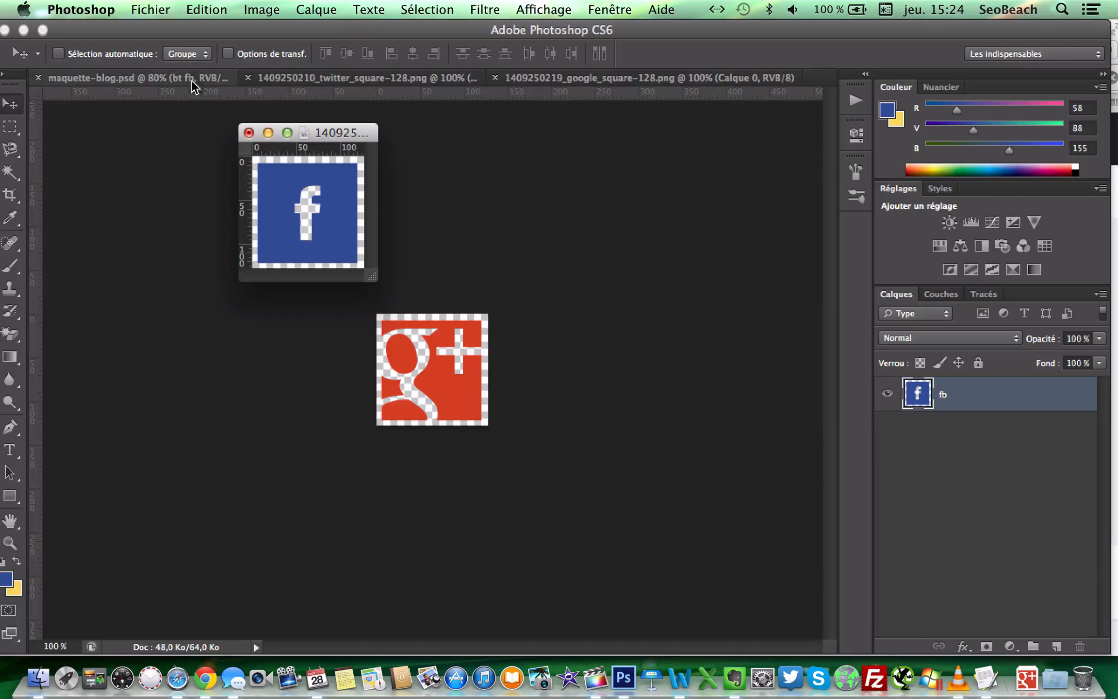
{"action": "left_click_drag", "start_coordinate": [299, 206], "coordinate": [479, 227]}
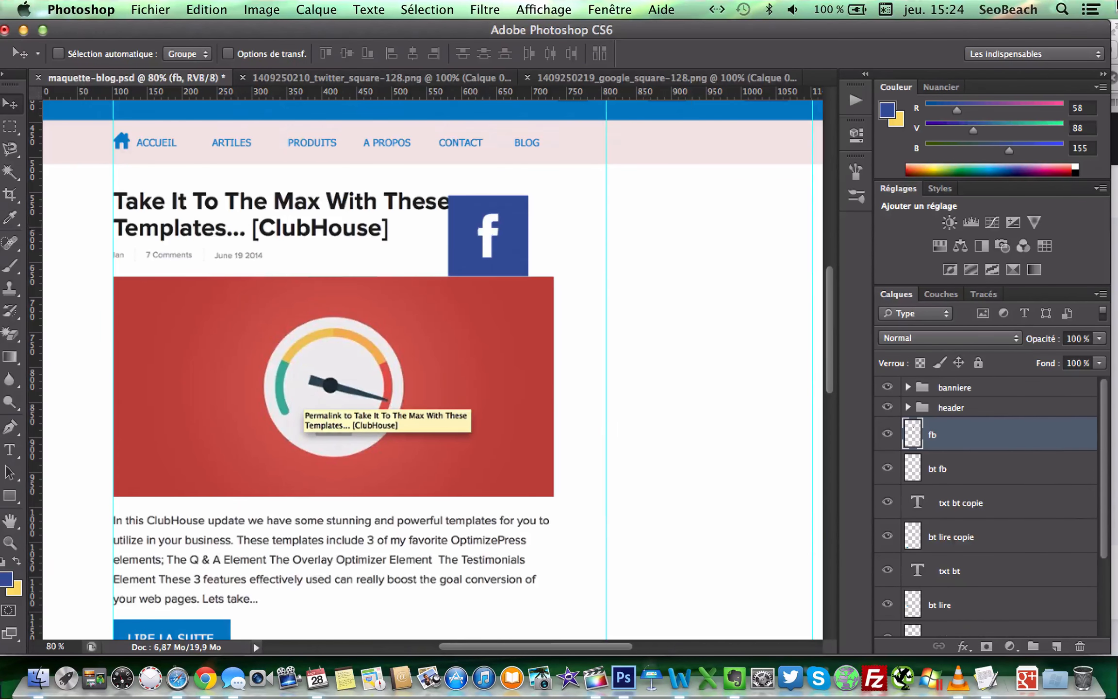
{"action": "key", "text": "ctrl+Up"}
{"action": "left_click", "coordinate": [597, 323]}
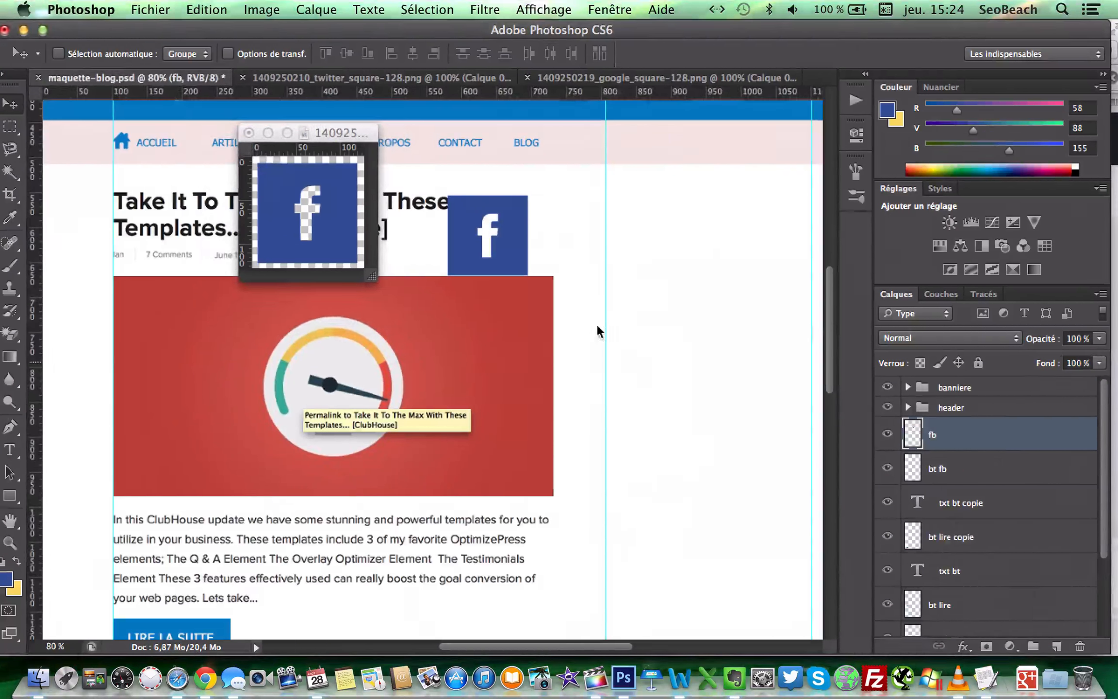
{"action": "left_click", "coordinate": [259, 140]}
{"action": "left_click", "coordinate": [249, 133]}
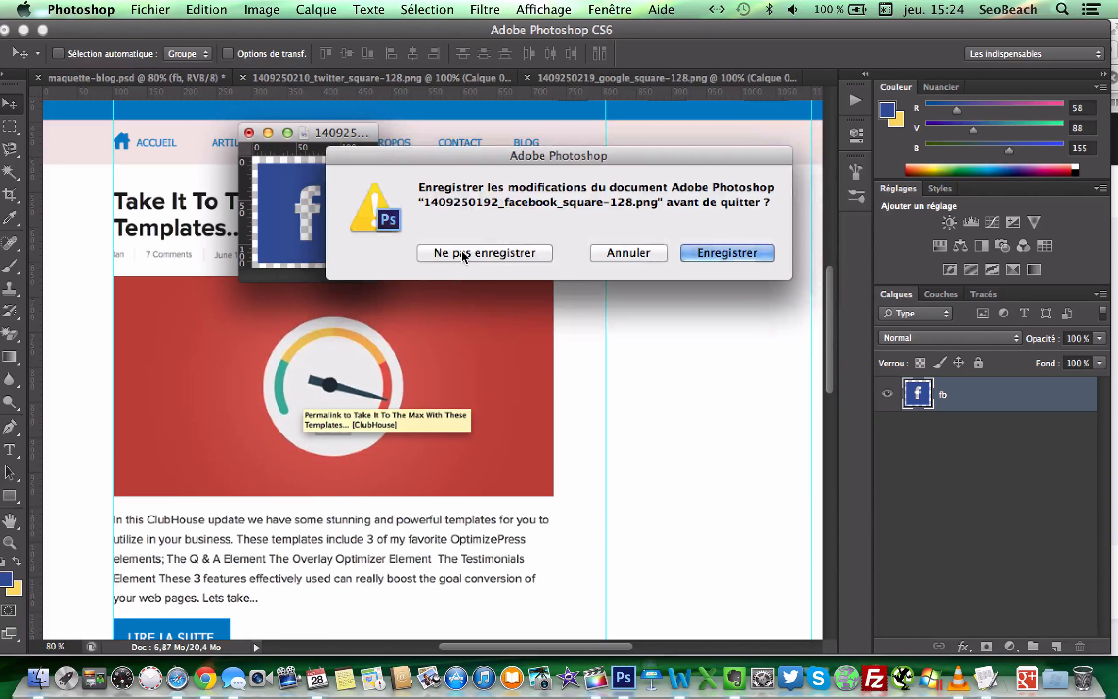
{"action": "left_click", "coordinate": [465, 257]}
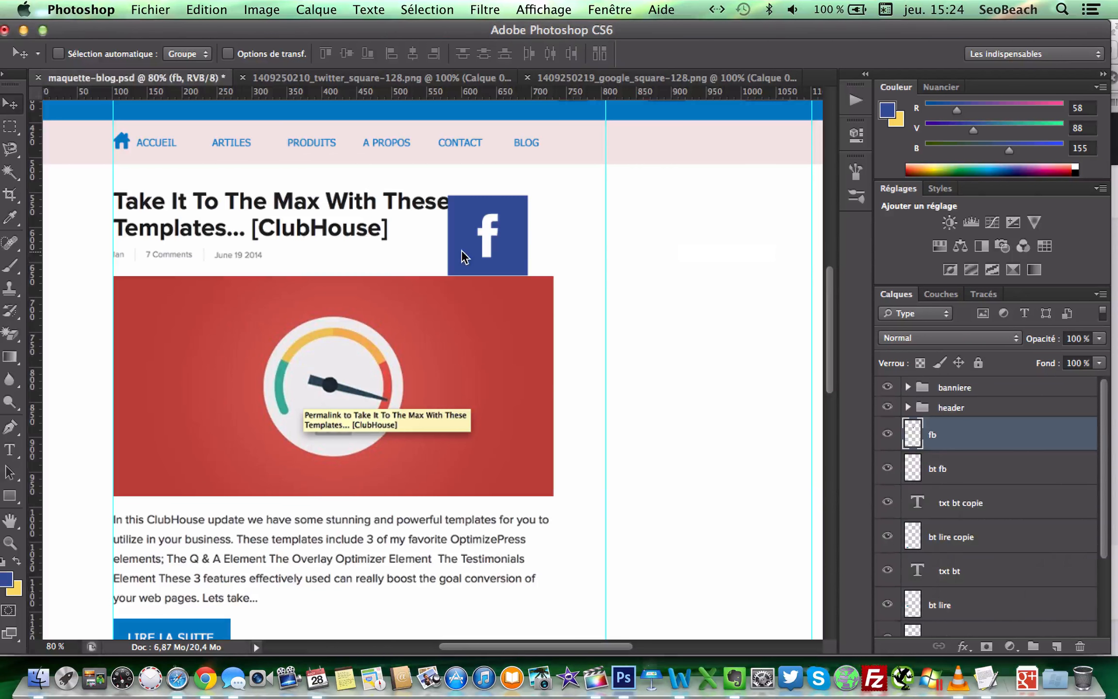
Select the bt fb layer and activate the Rectangle tool with the sampled blue fill
{"action": "left_click", "coordinate": [959, 469]}
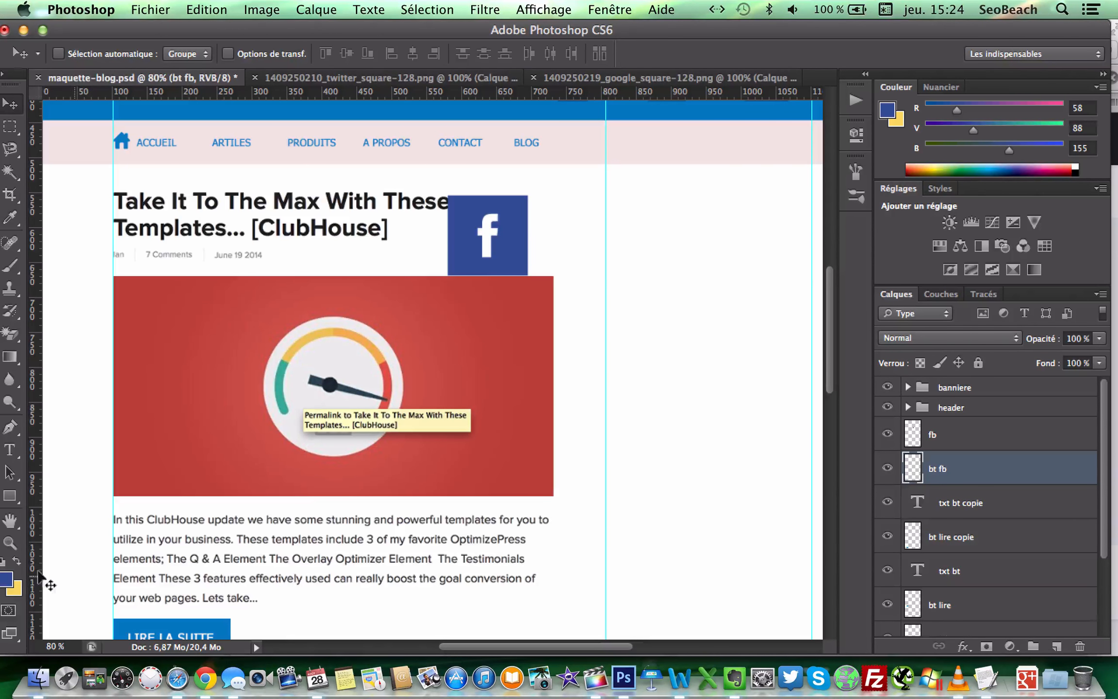
{"action": "left_click", "coordinate": [11, 497]}
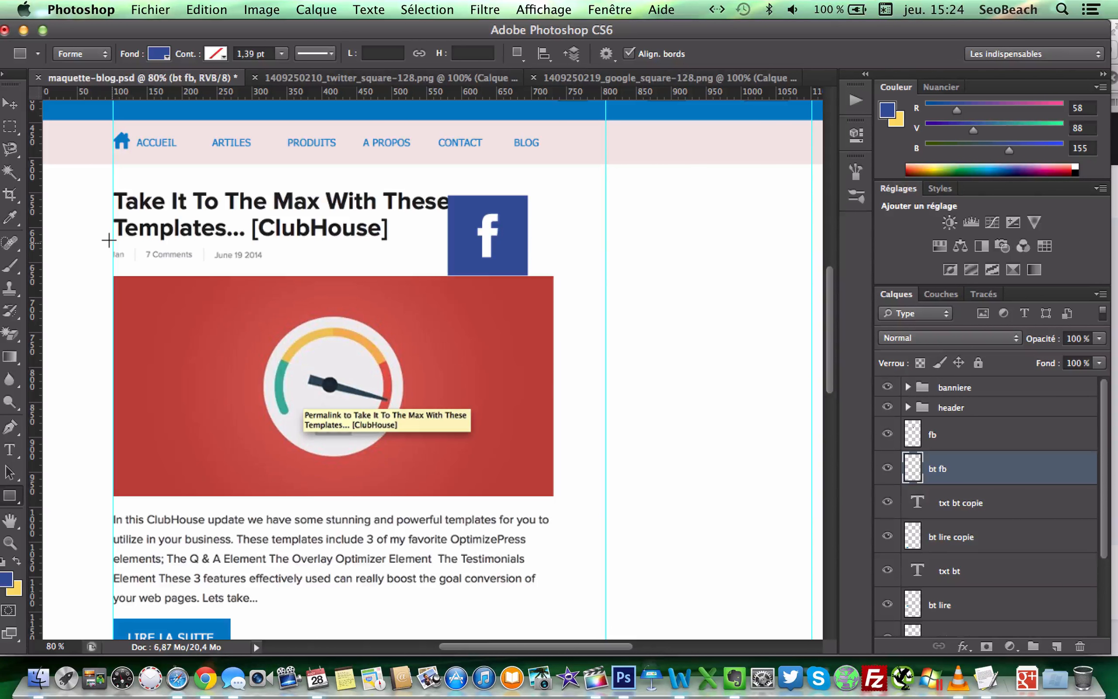
Draw a blue rectangle about 167 × 36 px below the article title on the bt fb layer and rasterize it
{"action": "left_click_drag", "start_coordinate": [113, 244], "coordinate": [226, 263]}
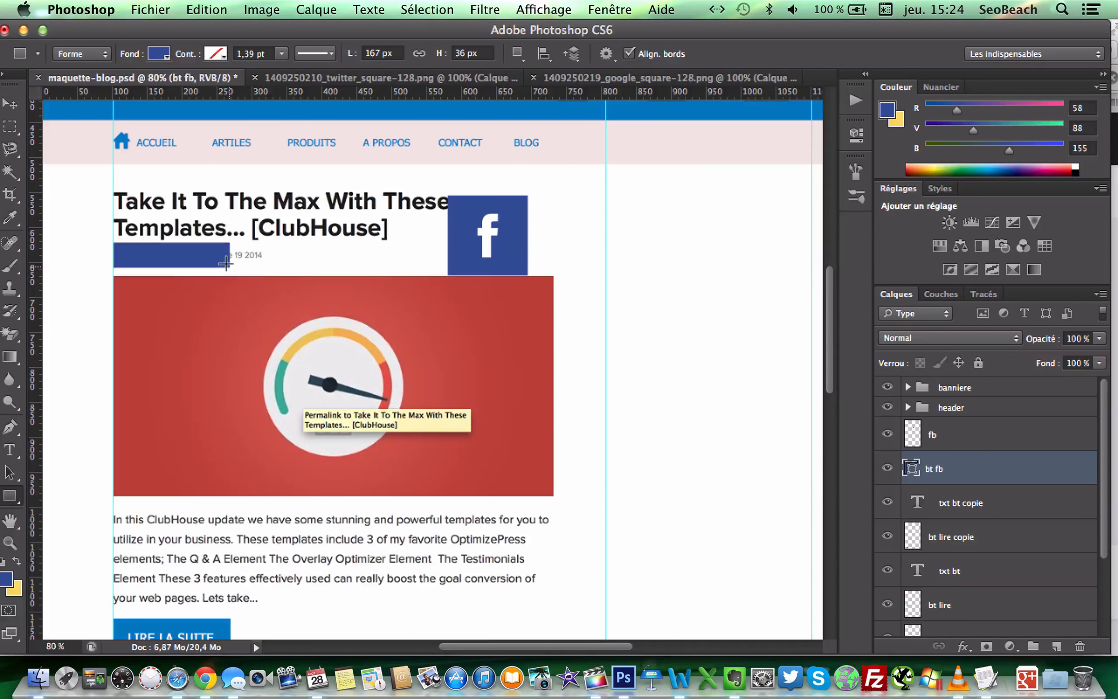
{"action": "left_click", "coordinate": [321, 10]}
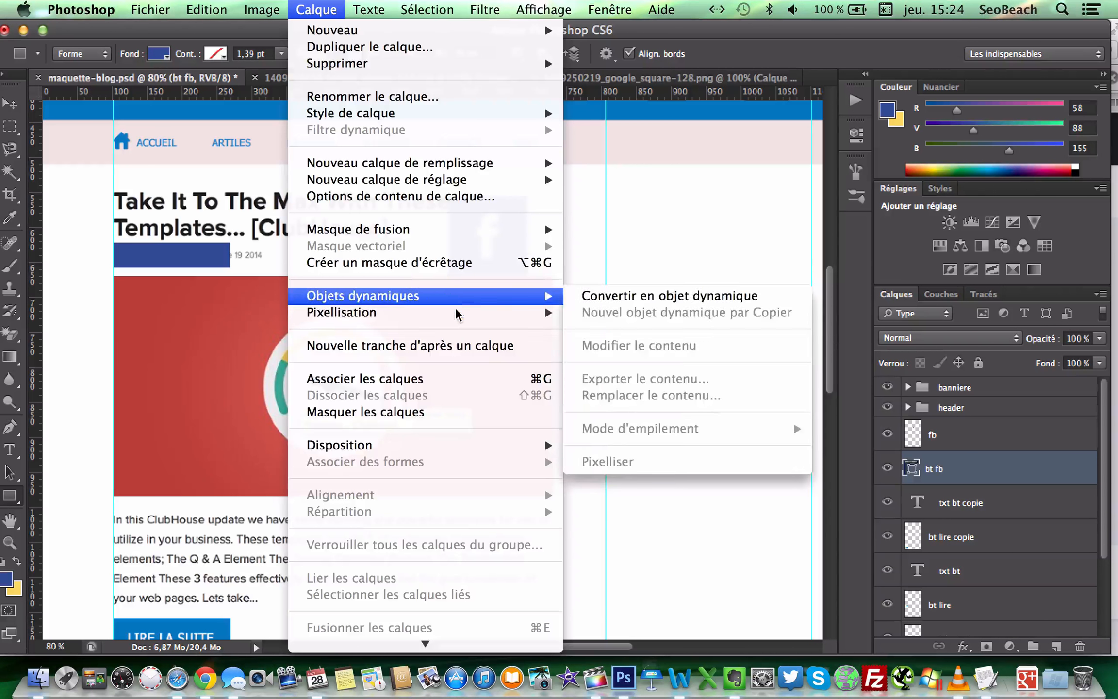
{"action": "mouse_move", "coordinate": [459, 314]}
{"action": "left_click", "coordinate": [602, 428]}
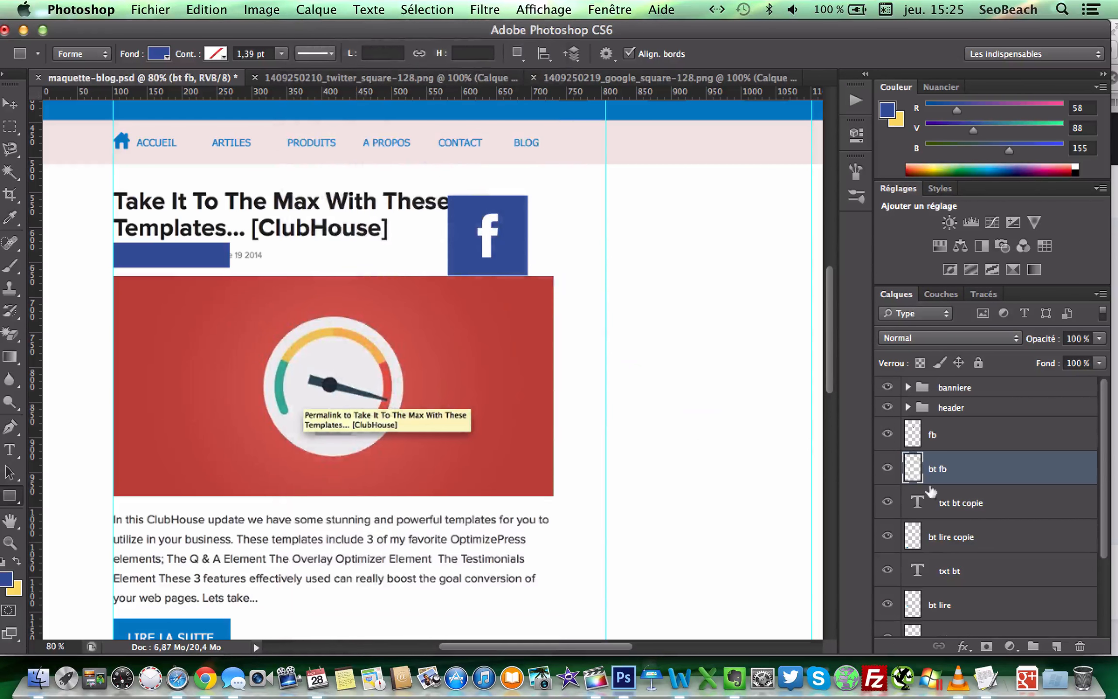
Hide the bt fb layer and make the article layer active
{"action": "left_click", "coordinate": [883, 469]}
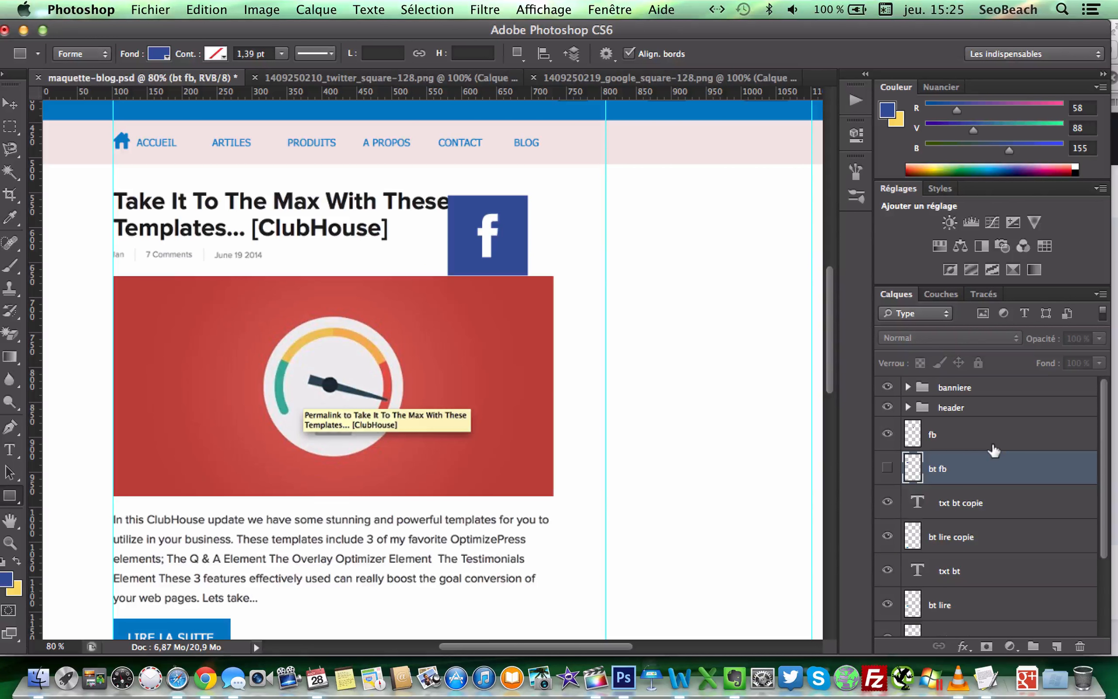
{"action": "scroll", "coordinate": [993, 450], "scroll_direction": "down", "scroll_amount": 4}
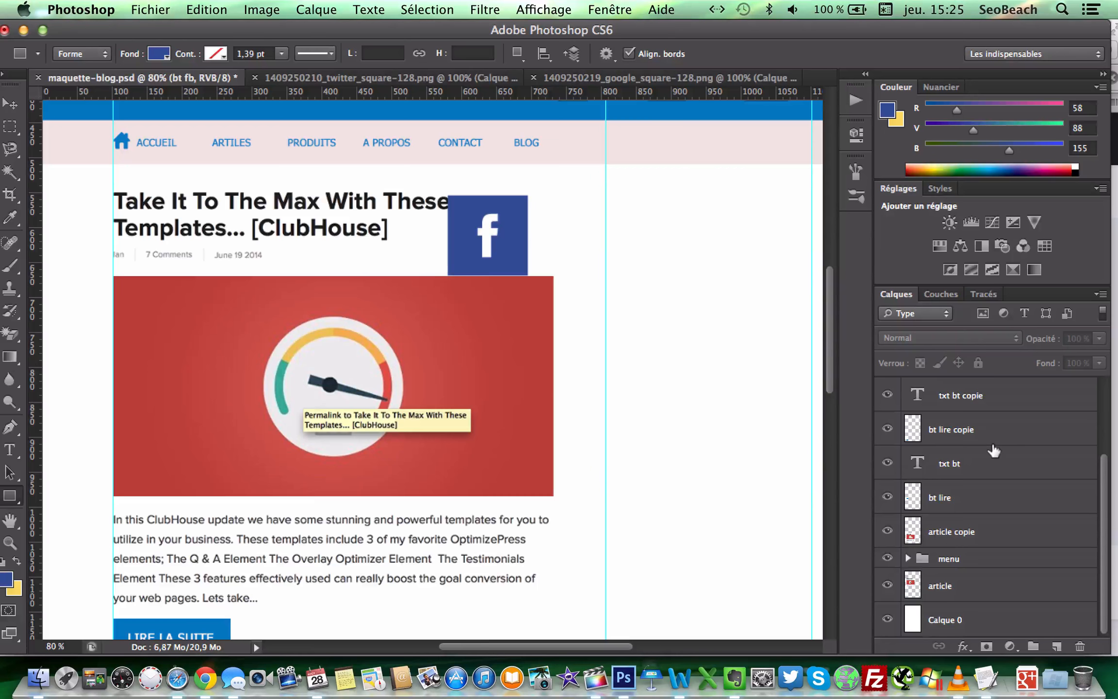
{"action": "left_click", "coordinate": [958, 583]}
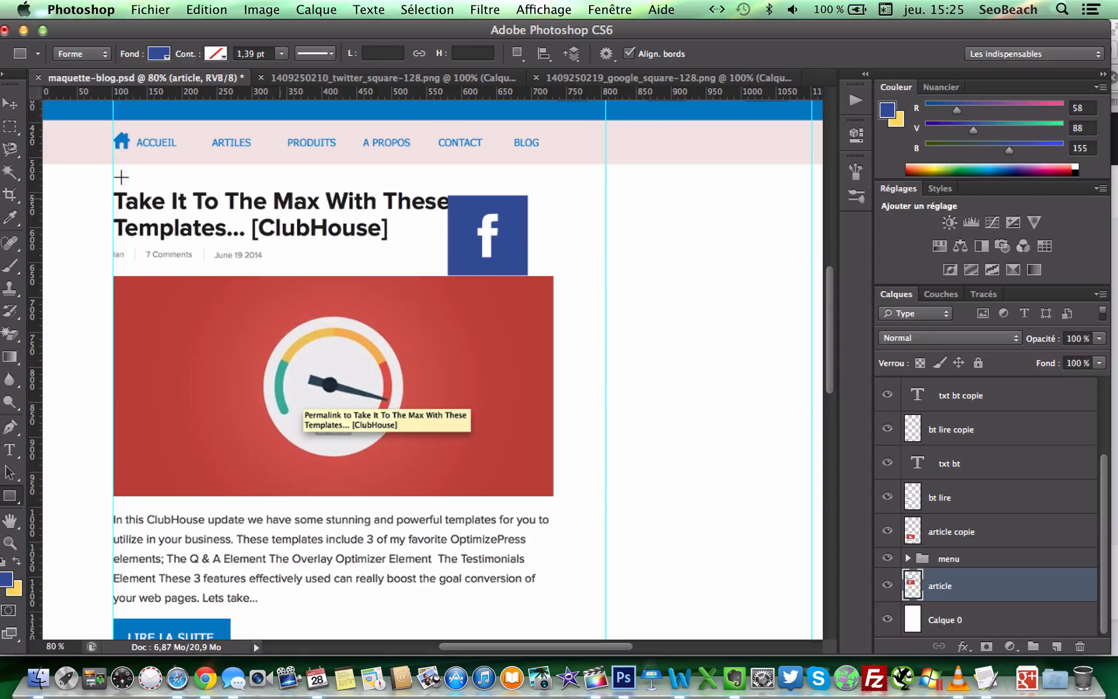
Cover the author, comments and date line below the title by filling a rectangular selection with the sampled page background colour, then deselect
{"action": "left_click", "coordinate": [11, 129]}
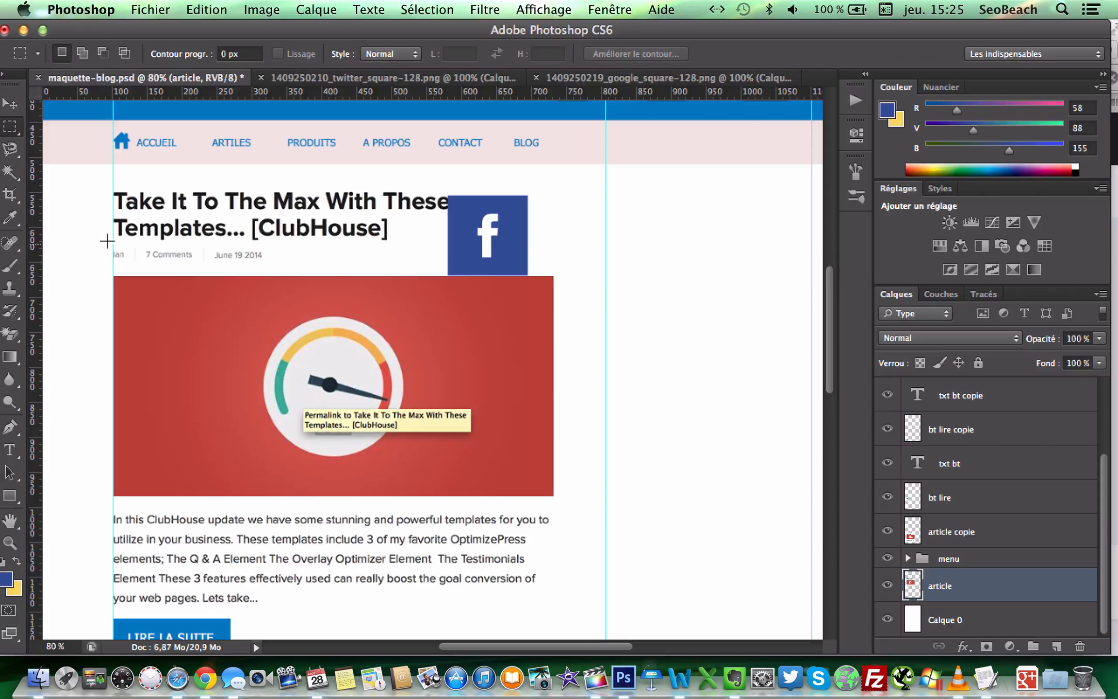
{"action": "left_click_drag", "start_coordinate": [103, 244], "coordinate": [276, 269]}
{"action": "left_click", "coordinate": [208, 10]}
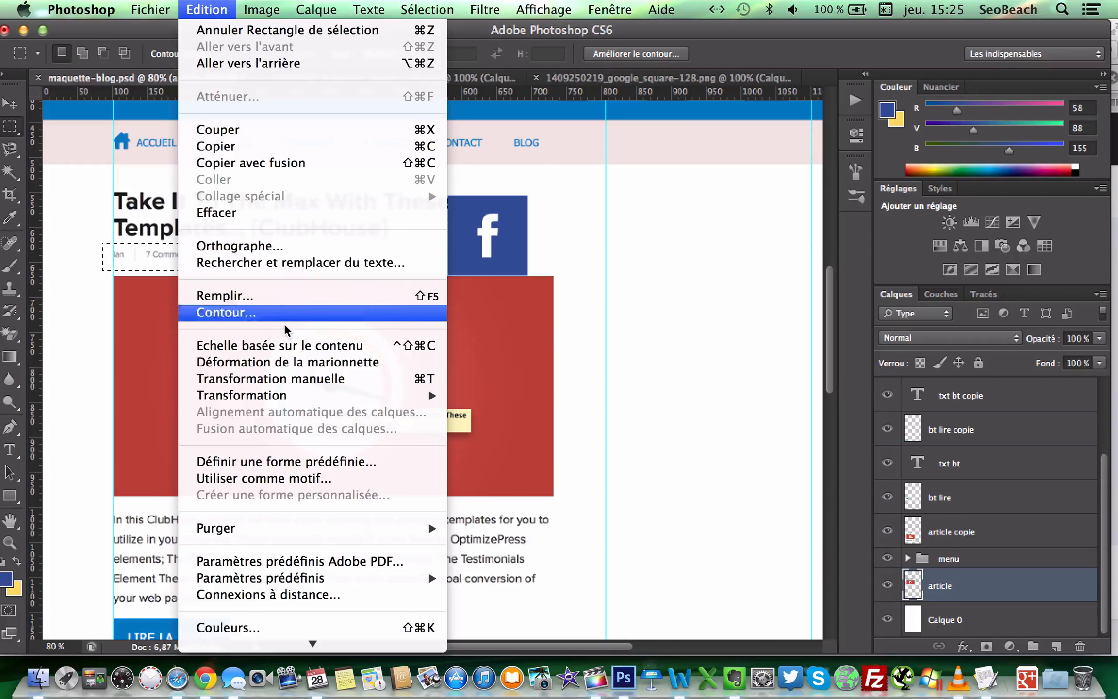
{"action": "left_click", "coordinate": [280, 296]}
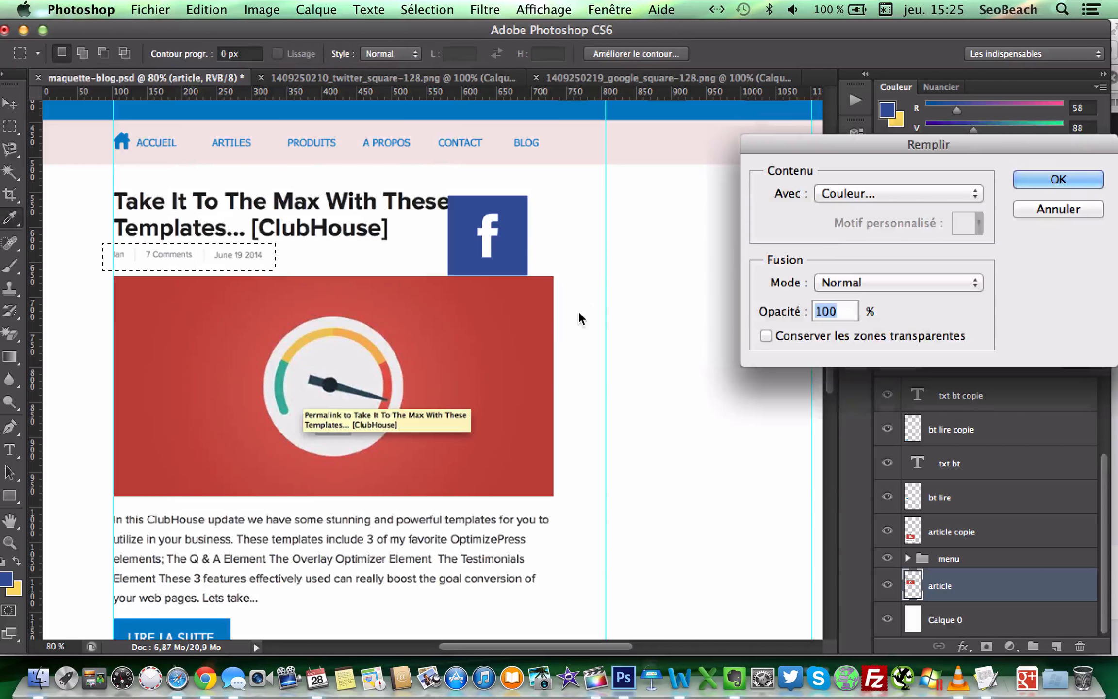
{"action": "left_click", "coordinate": [876, 192]}
{"action": "left_click", "coordinate": [877, 193]}
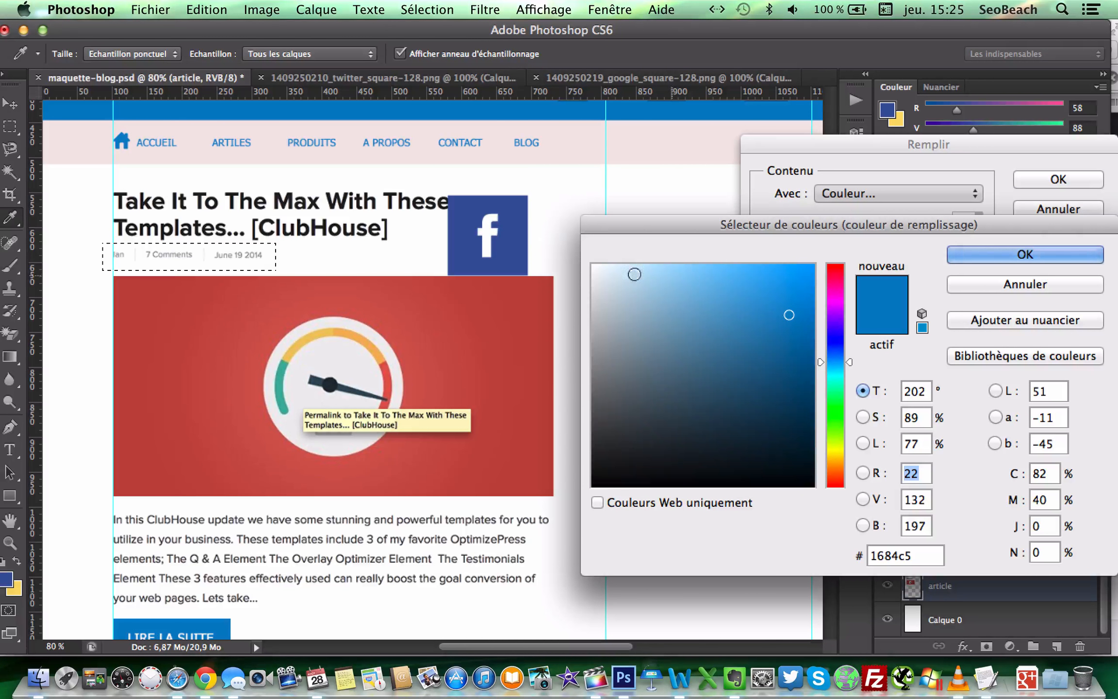
{"action": "left_click", "coordinate": [552, 235]}
{"action": "key", "text": "Return"}
{"action": "key", "text": "Return"}
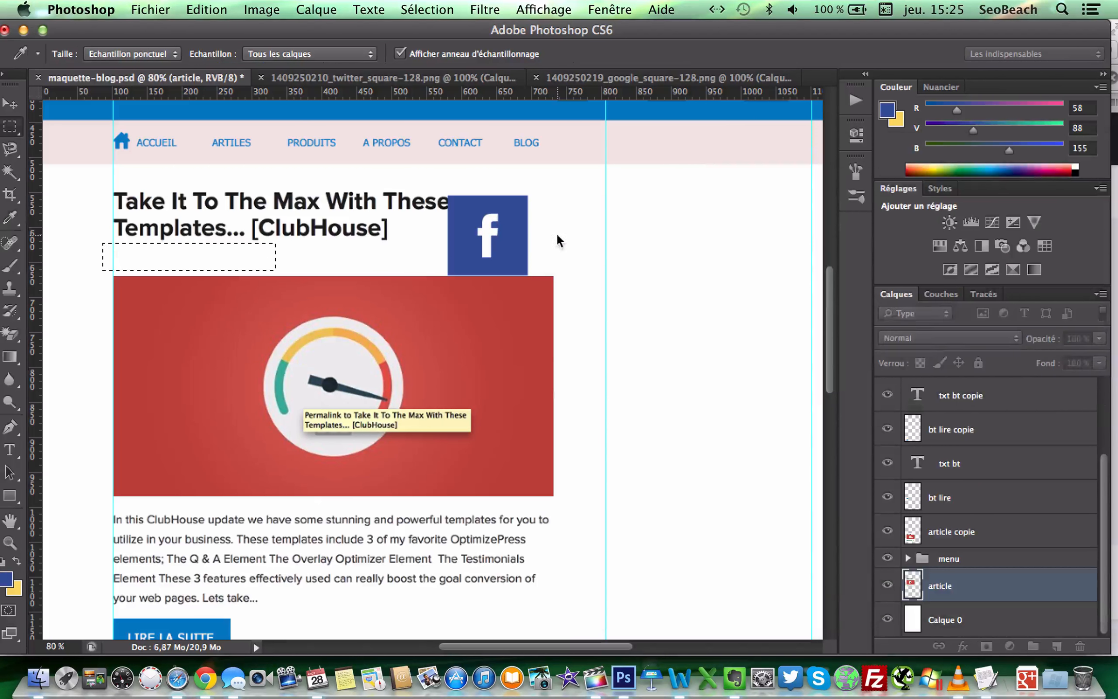
{"action": "key", "text": "m"}
{"action": "key", "text": "ctrl+d"}
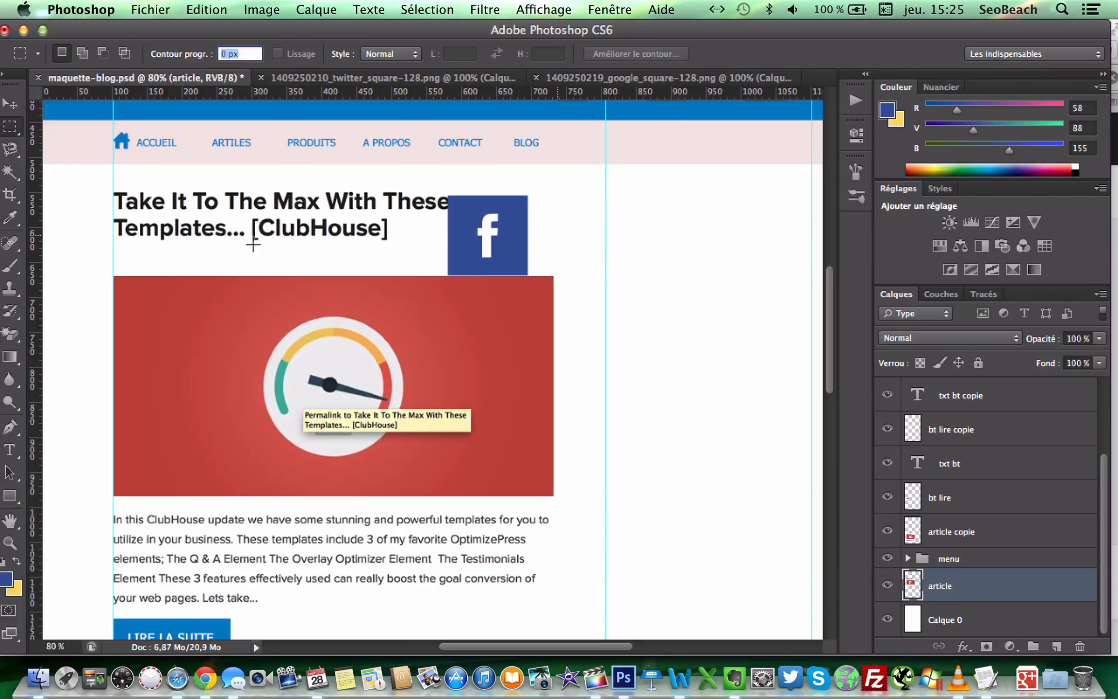
Show the bt fb layer again and create a new layer named fadebook directly above it
{"action": "scroll", "coordinate": [971, 495], "scroll_direction": "up", "scroll_amount": 3}
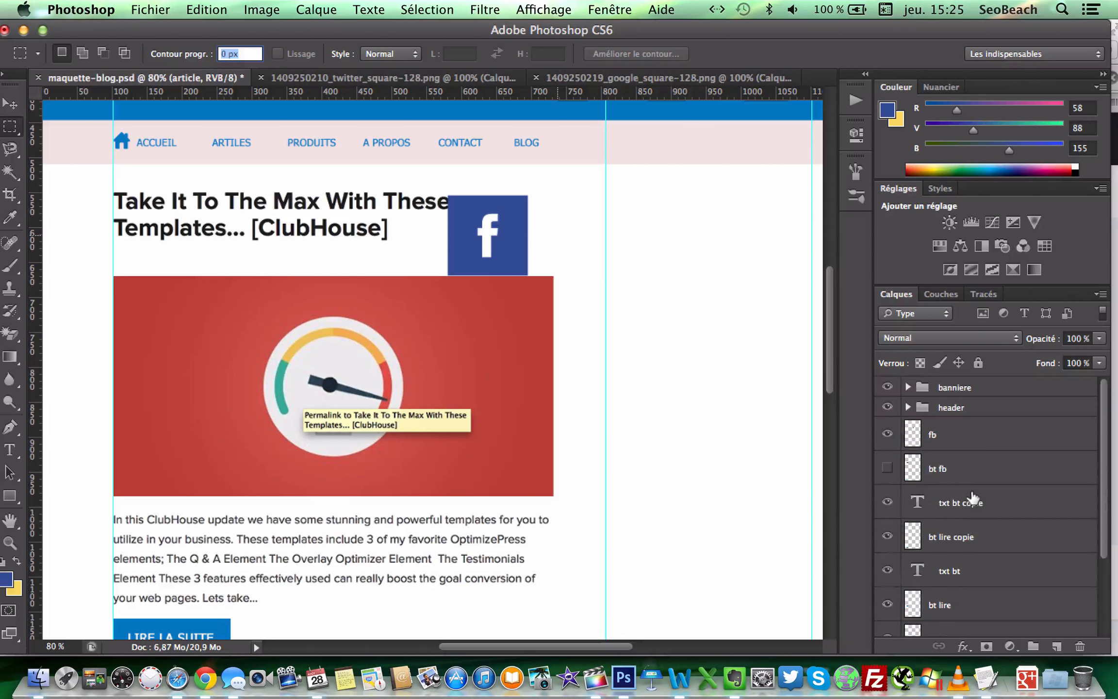
{"action": "left_click", "coordinate": [884, 465]}
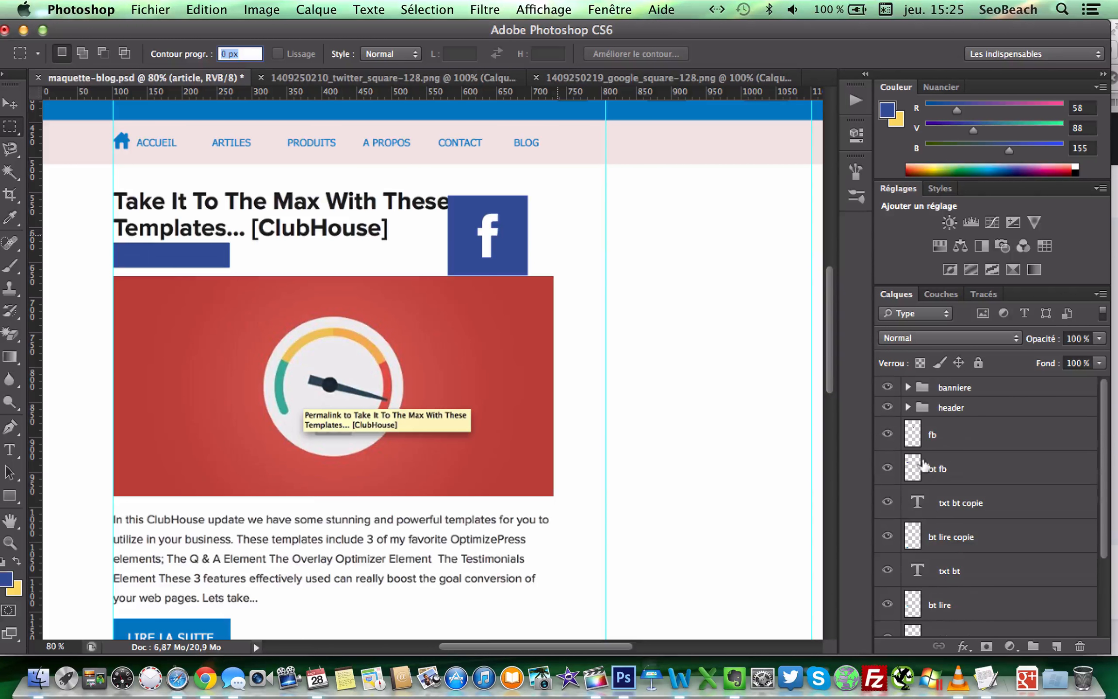
{"action": "left_click", "coordinate": [950, 467]}
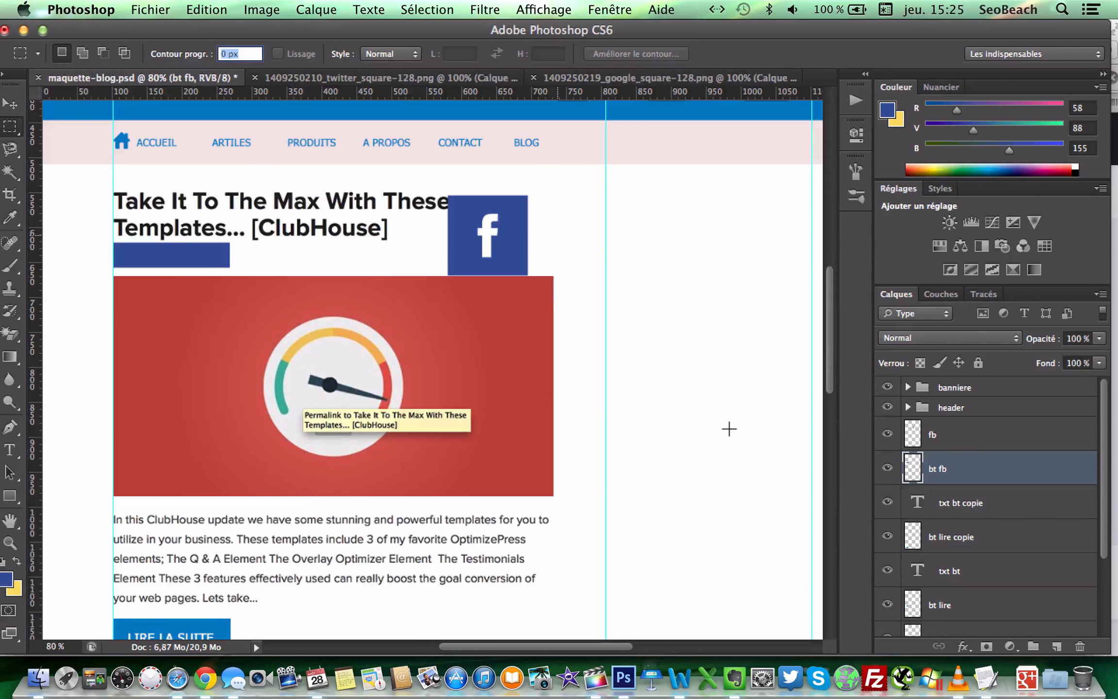
{"action": "key", "text": "super+shift+n"}
{"action": "type", "text": "s"}
{"action": "key", "text": "BackSpace"}
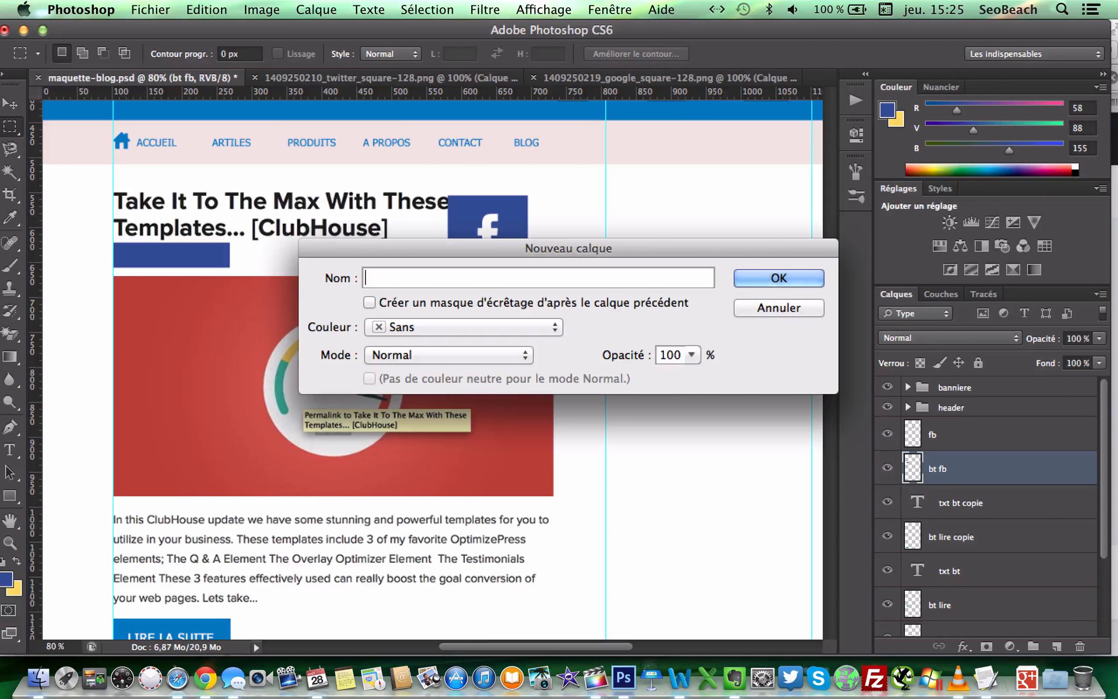
{"action": "type", "text": "fadebook"}
{"action": "key", "text": "Return"}
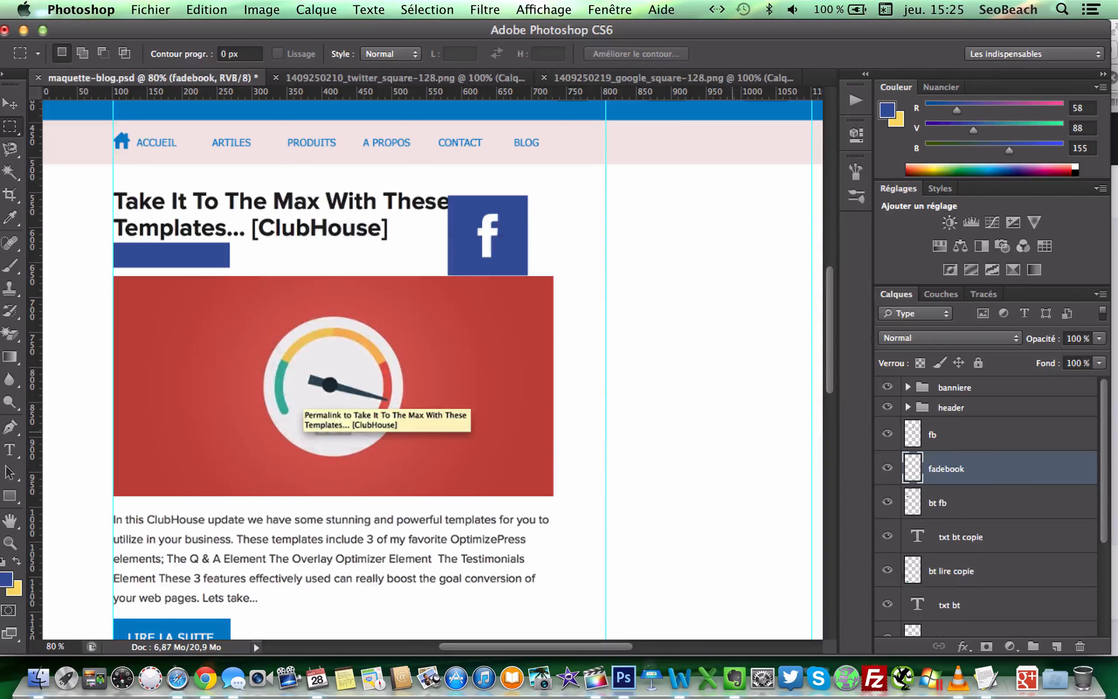
Set the text colour to the page's white and add the text FACEBOOK on the blue rectangle
{"action": "left_click", "coordinate": [14, 458]}
{"action": "left_click", "coordinate": [10, 578]}
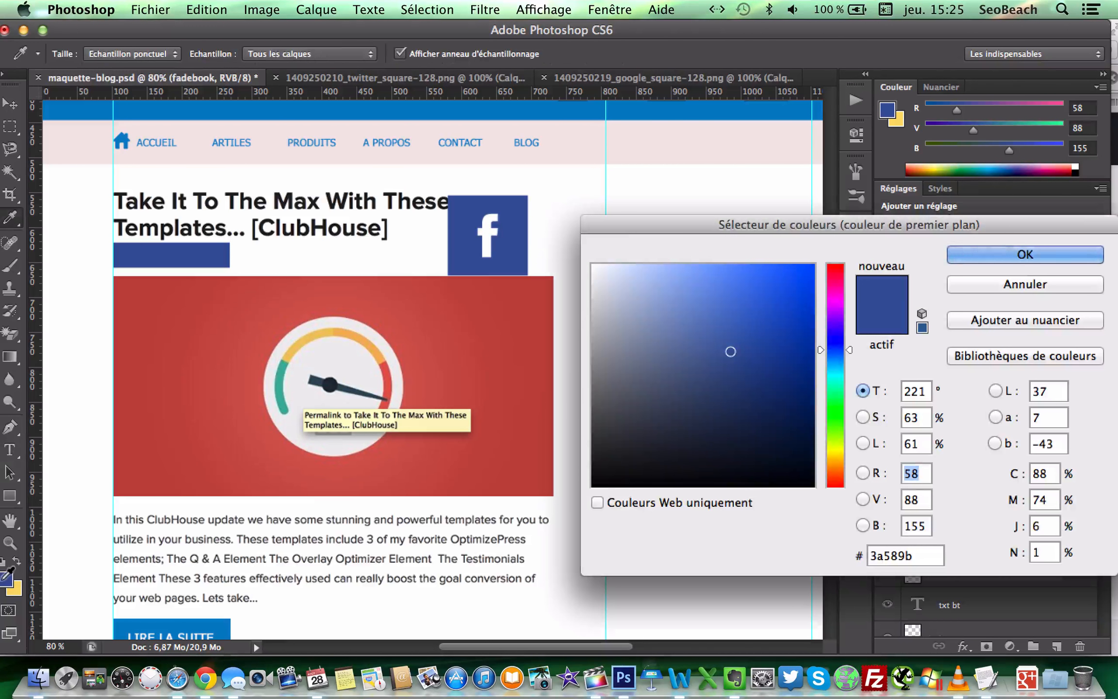
{"action": "left_click", "coordinate": [77, 415]}
{"action": "key", "text": "Return"}
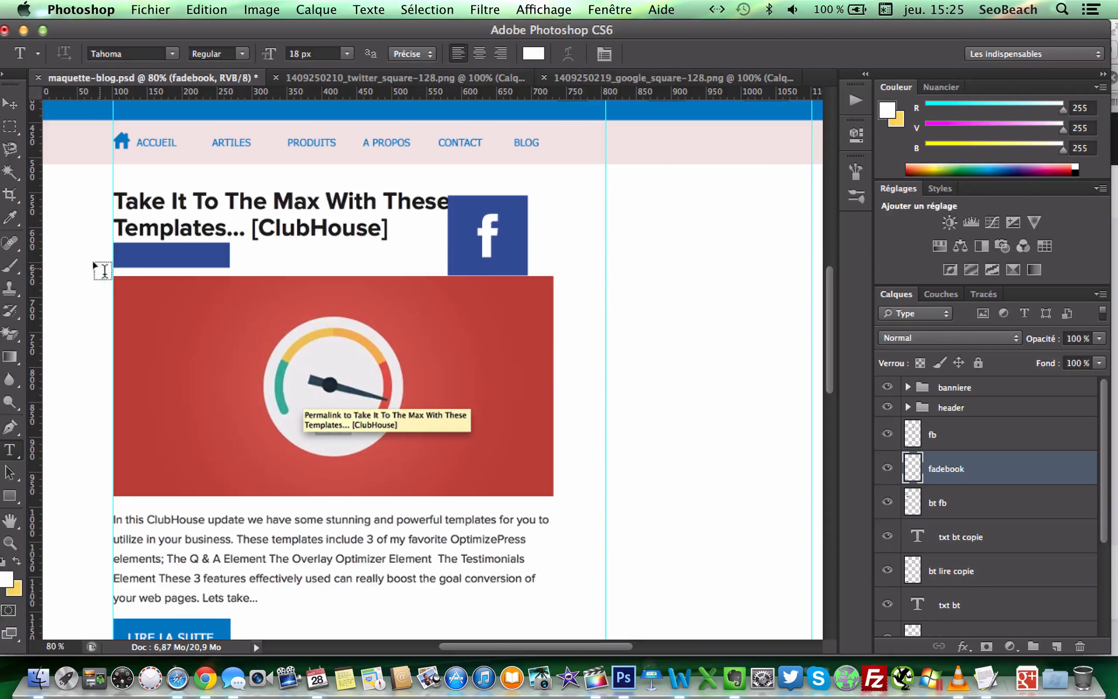
{"action": "left_click", "coordinate": [153, 249]}
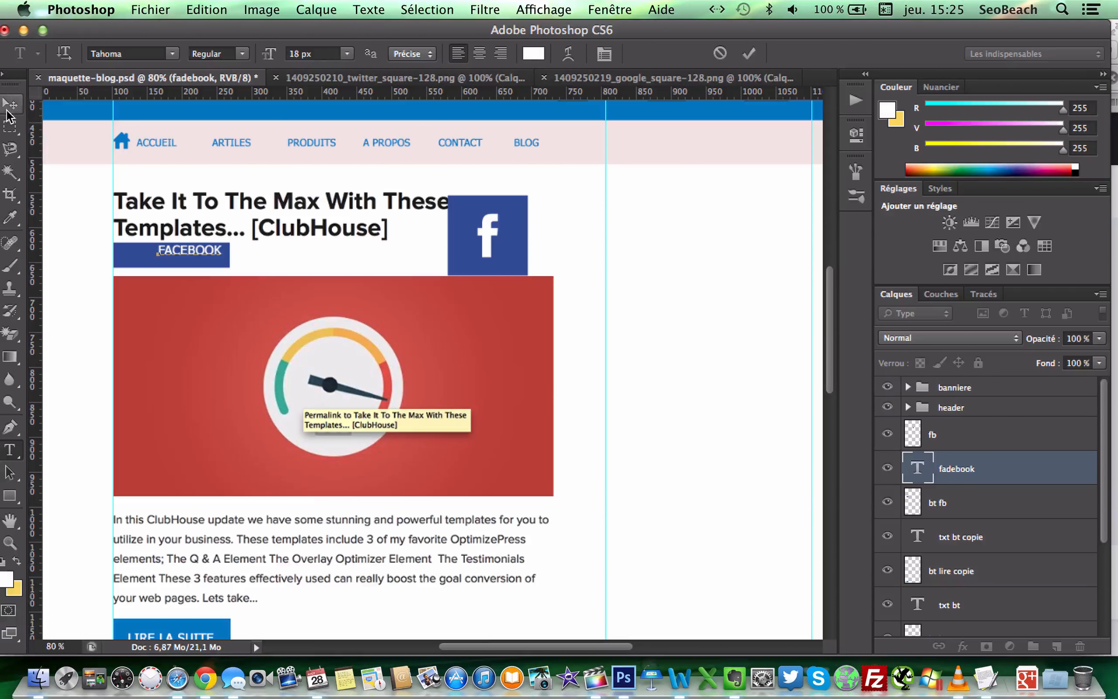
Nudge the FACEBOOK text down until it is vertically centred in the blue rectangle
{"action": "left_click", "coordinate": [7, 110]}
{"action": "key", "text": "Down"}
{"action": "key", "text": "Down"}
{"action": "key", "text": "Down"}
{"action": "key", "text": "Down"}
{"action": "key", "text": "Down"}
{"action": "key", "text": "Down"}
{"action": "key", "text": "Down"}
{"action": "key", "text": "Down"}
{"action": "key", "text": "Down"}
{"action": "key", "text": "Down"}
{"action": "key", "text": "Down"}
{"action": "key", "text": "Down"}
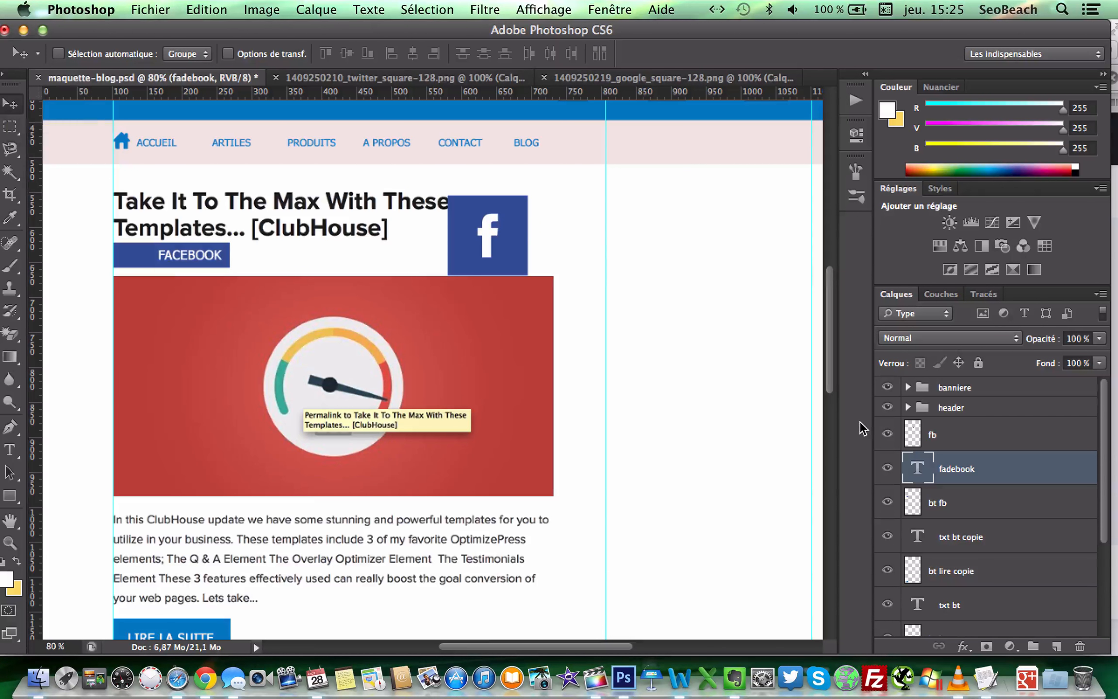
Scale the fb layer's Facebook icon down to fit the button height and place it just right of the blue rectangle
{"action": "left_click", "coordinate": [979, 439]}
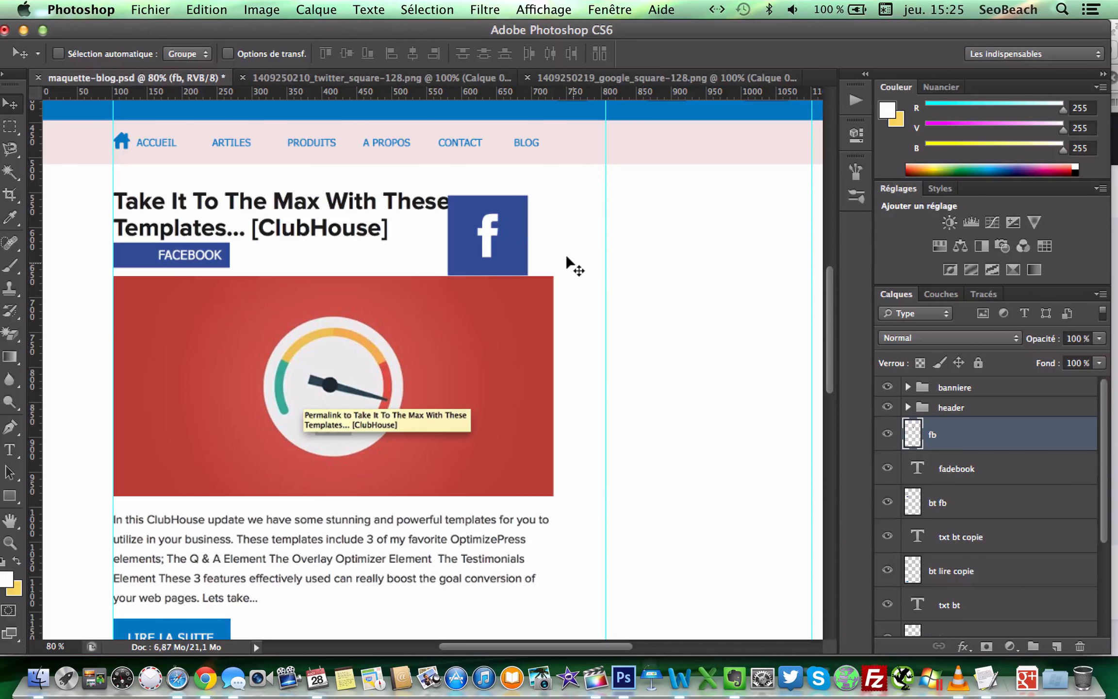
{"action": "key", "text": "super+t"}
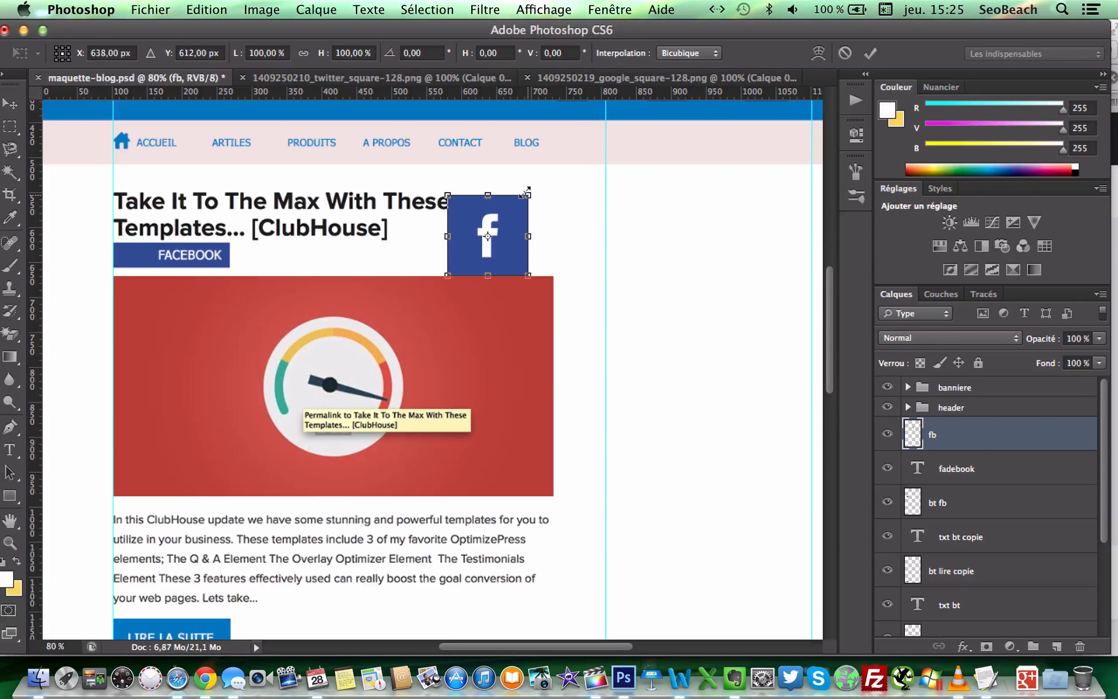
{"action": "left_click_drag", "start_coordinate": [527, 192], "coordinate": [460, 247]}
{"action": "key", "text": "Return"}
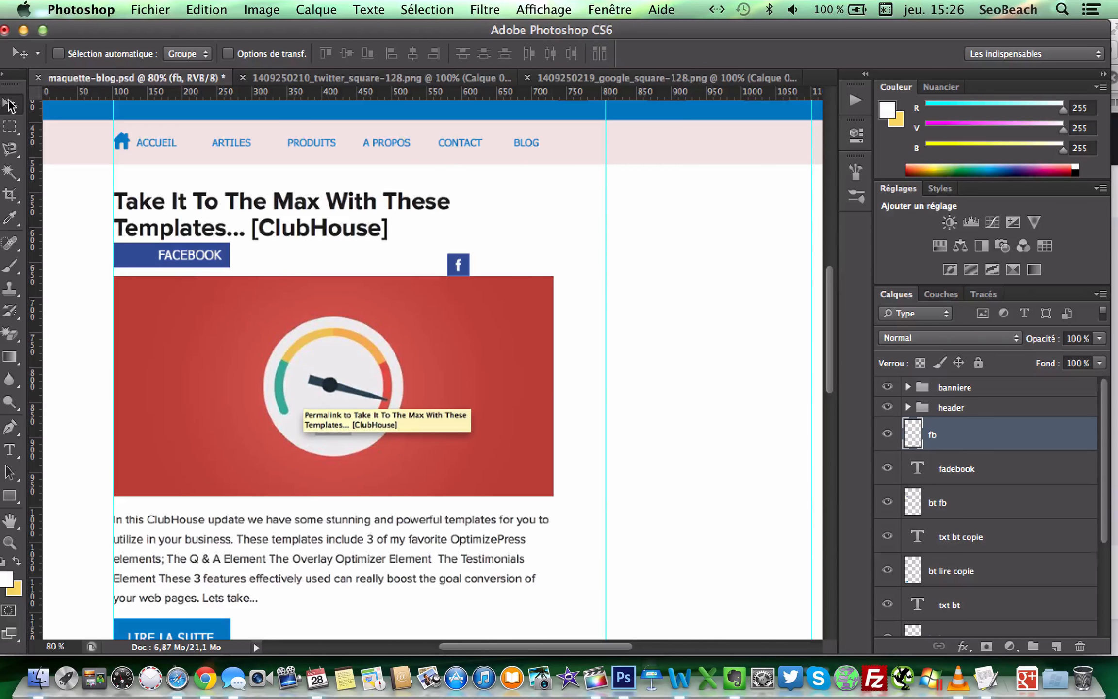
{"action": "left_click_drag", "start_coordinate": [460, 260], "coordinate": [266, 258]}
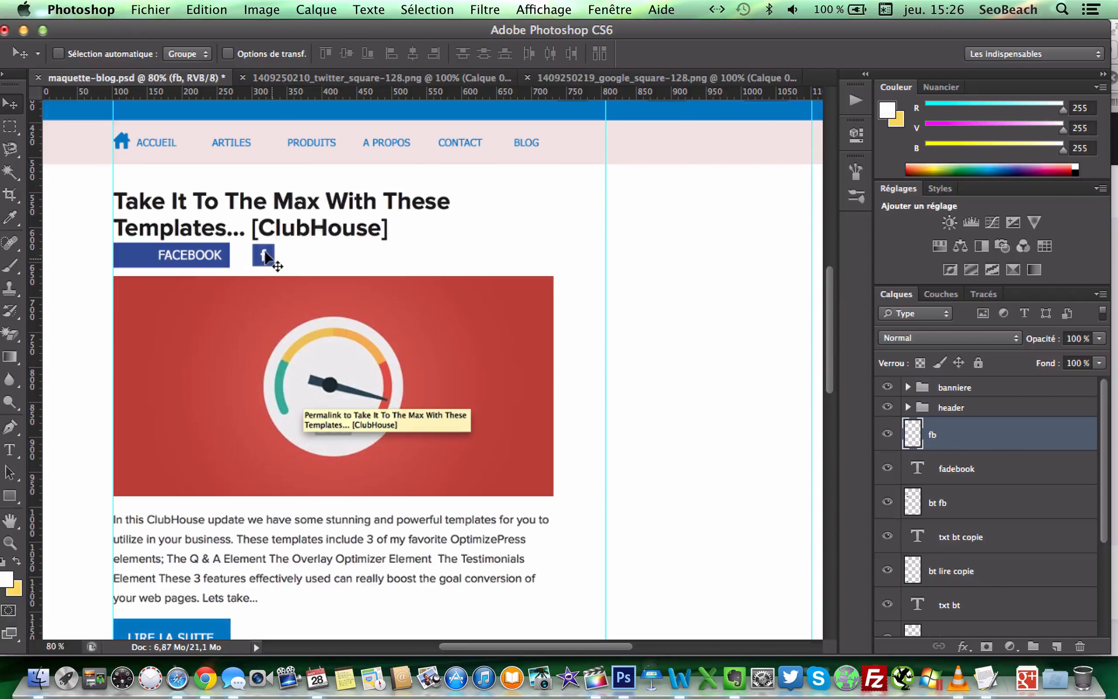
Select the f in the Facebook icon with the Magic Wand, fill it with white ffffff, and deselect
{"action": "left_click", "coordinate": [69, 646]}
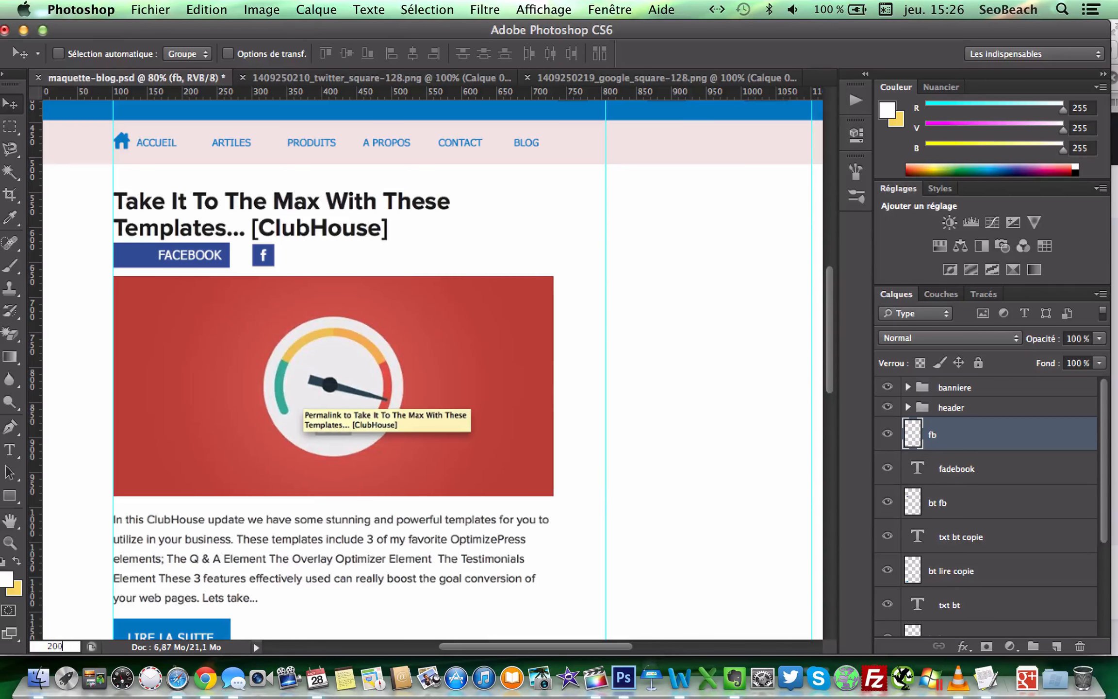
{"action": "type", "text": "200"}
{"action": "key", "text": "Return"}
{"action": "scroll", "coordinate": [356, 509], "scroll_direction": "up", "scroll_amount": 5}
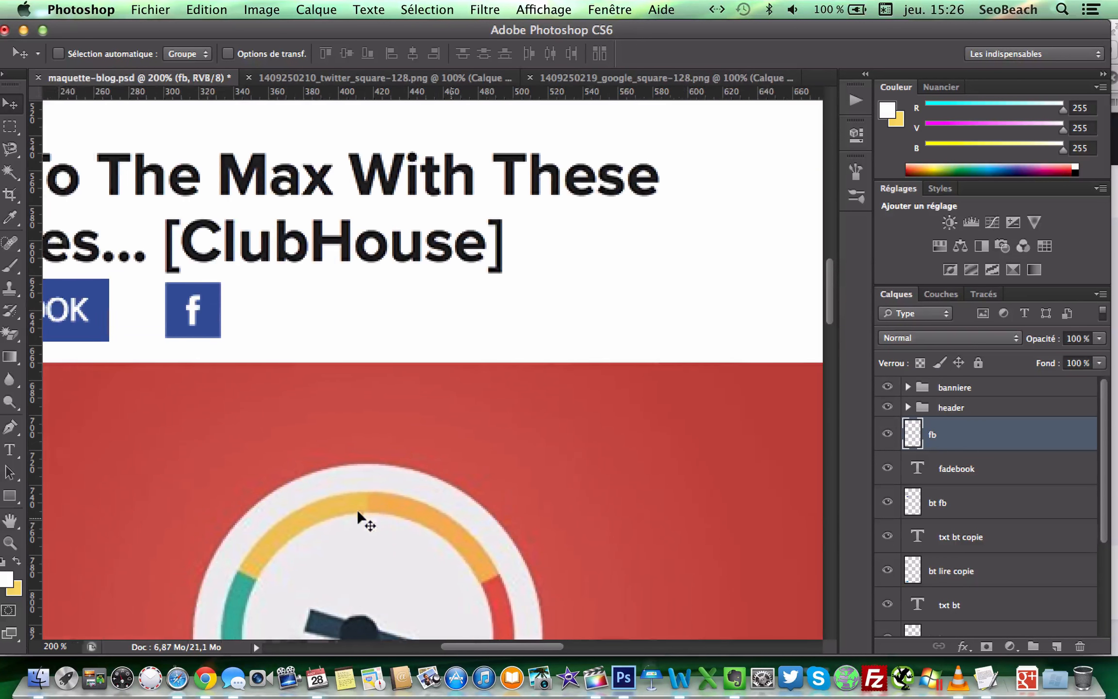
{"action": "scroll", "coordinate": [357, 511], "scroll_direction": "left", "scroll_amount": 5}
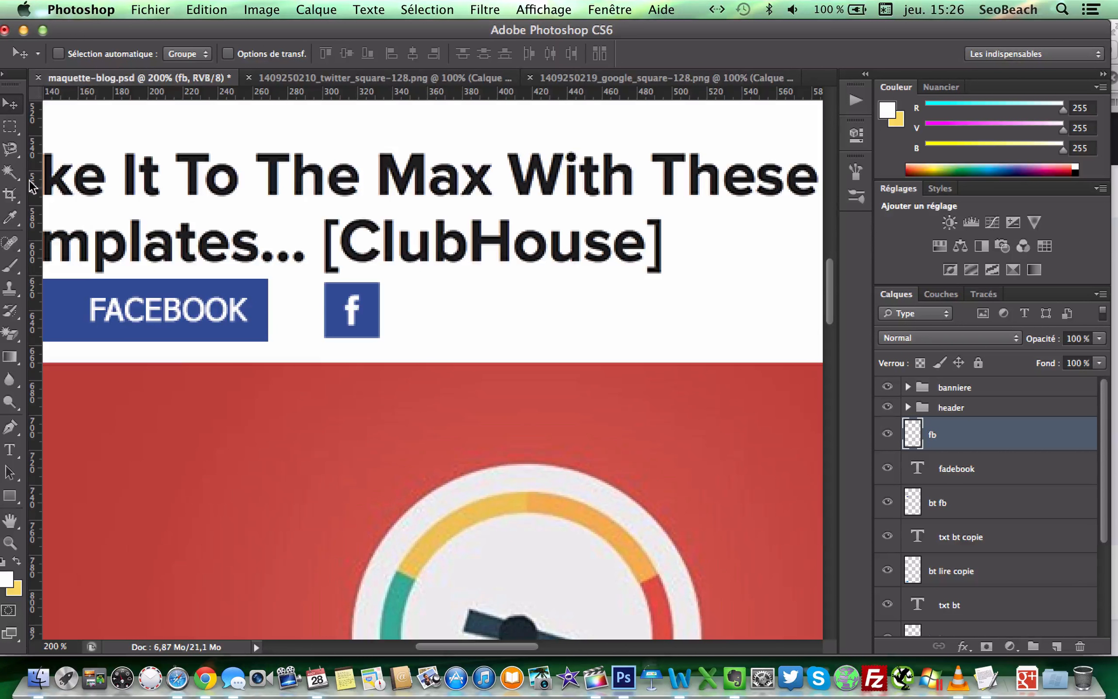
{"action": "left_click", "coordinate": [9, 172]}
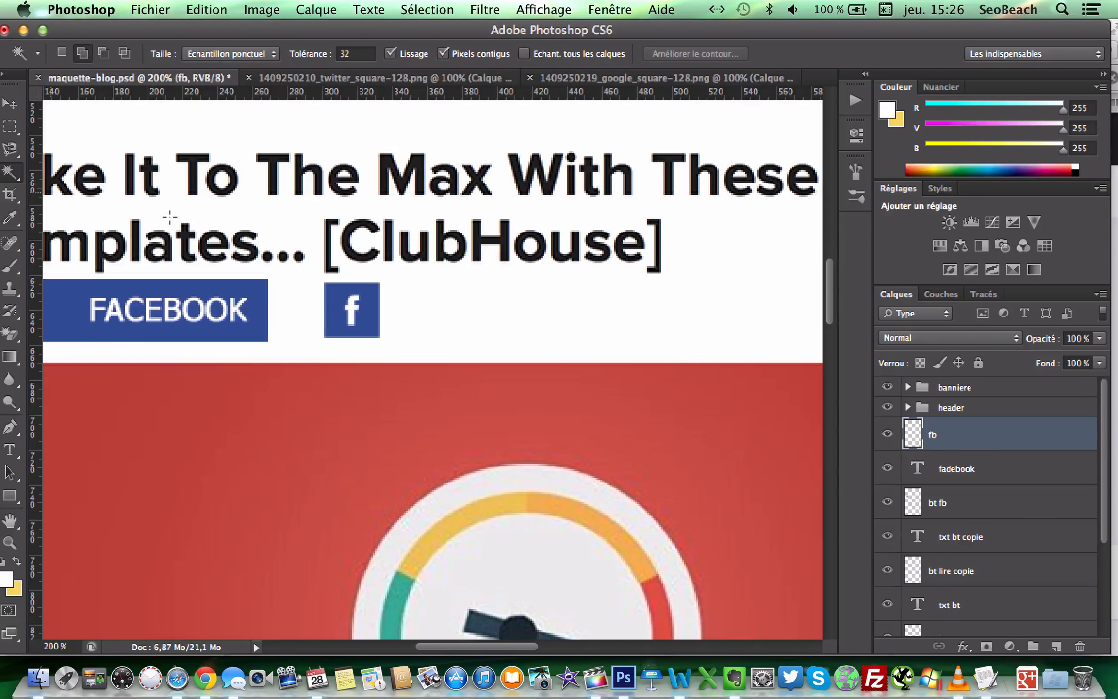
{"action": "left_click", "coordinate": [352, 312]}
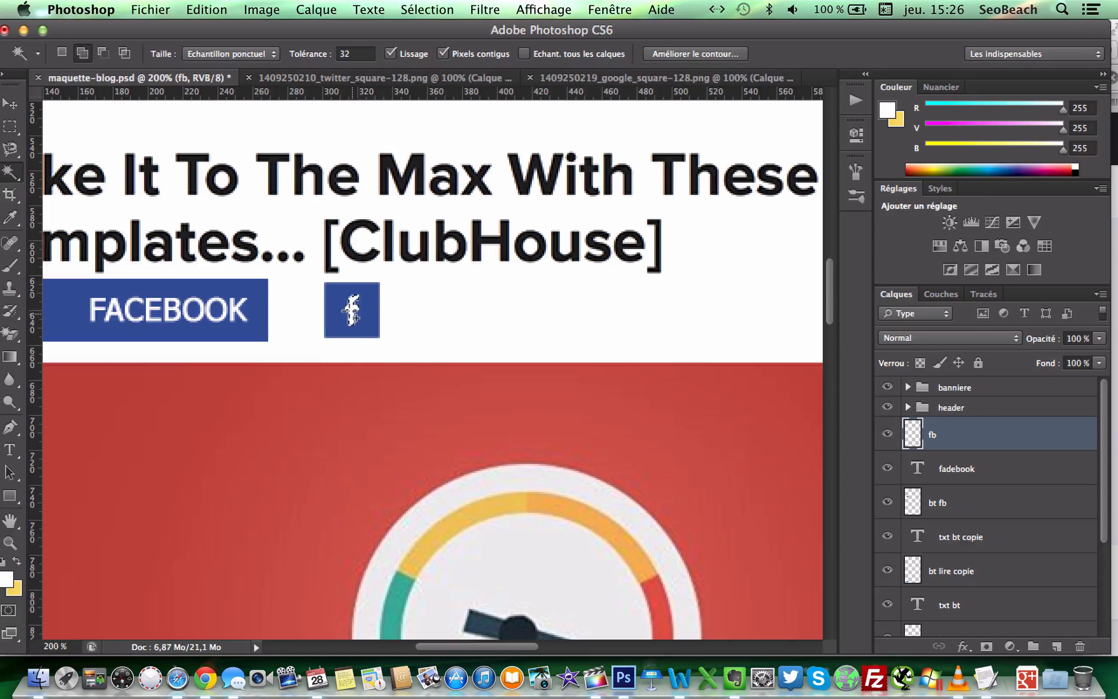
{"action": "left_click", "coordinate": [206, 9]}
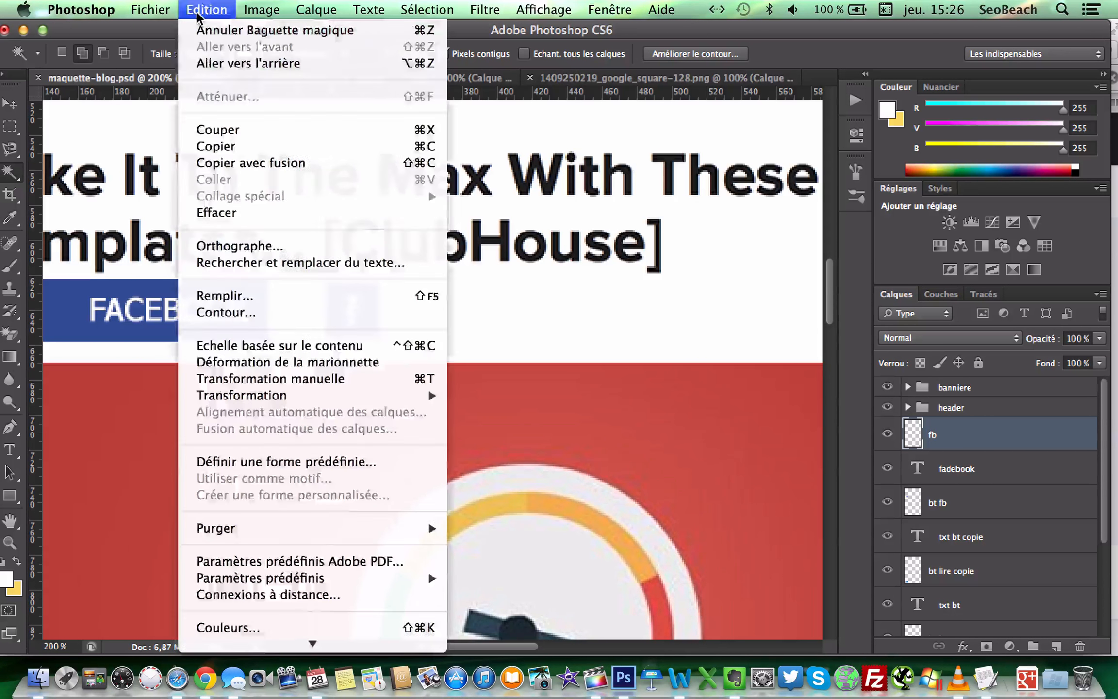
{"action": "left_click", "coordinate": [274, 296]}
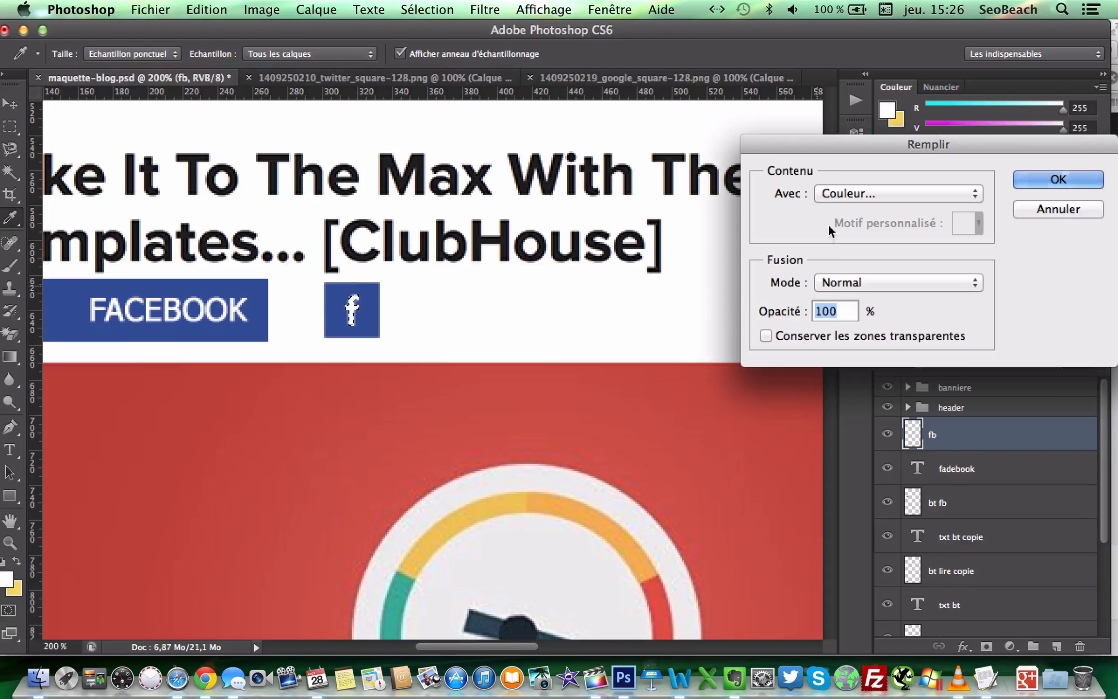
{"action": "left_click", "coordinate": [832, 190]}
{"action": "left_click", "coordinate": [832, 190]}
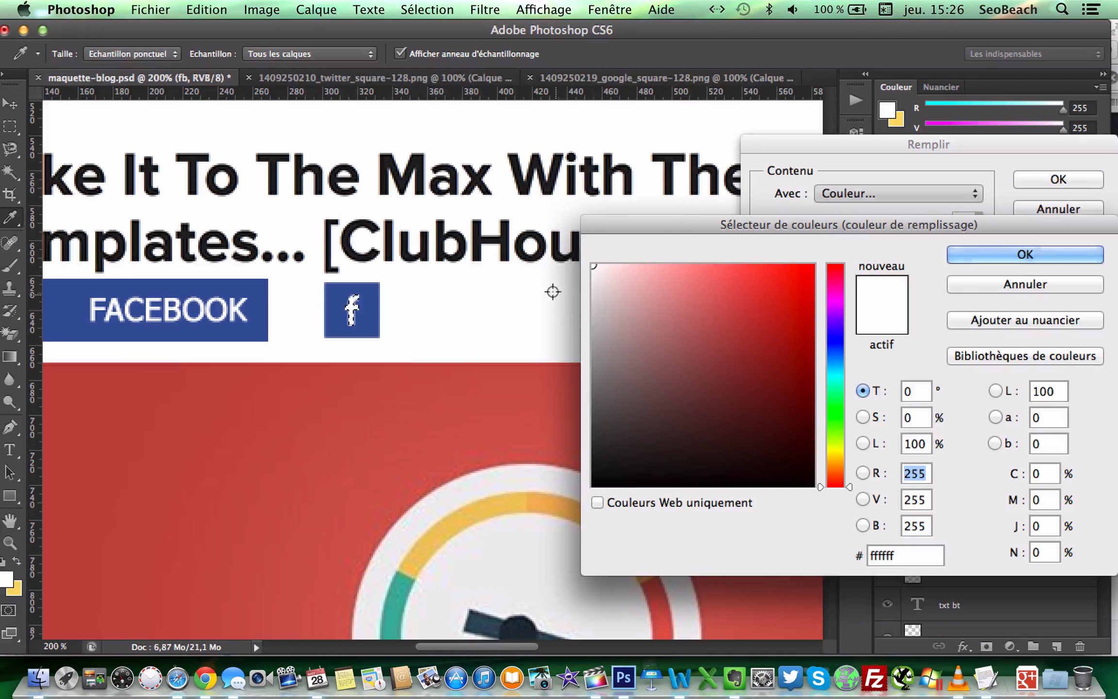
{"action": "key", "text": "Return"}
{"action": "key", "text": "Return"}
{"action": "key", "text": "w"}
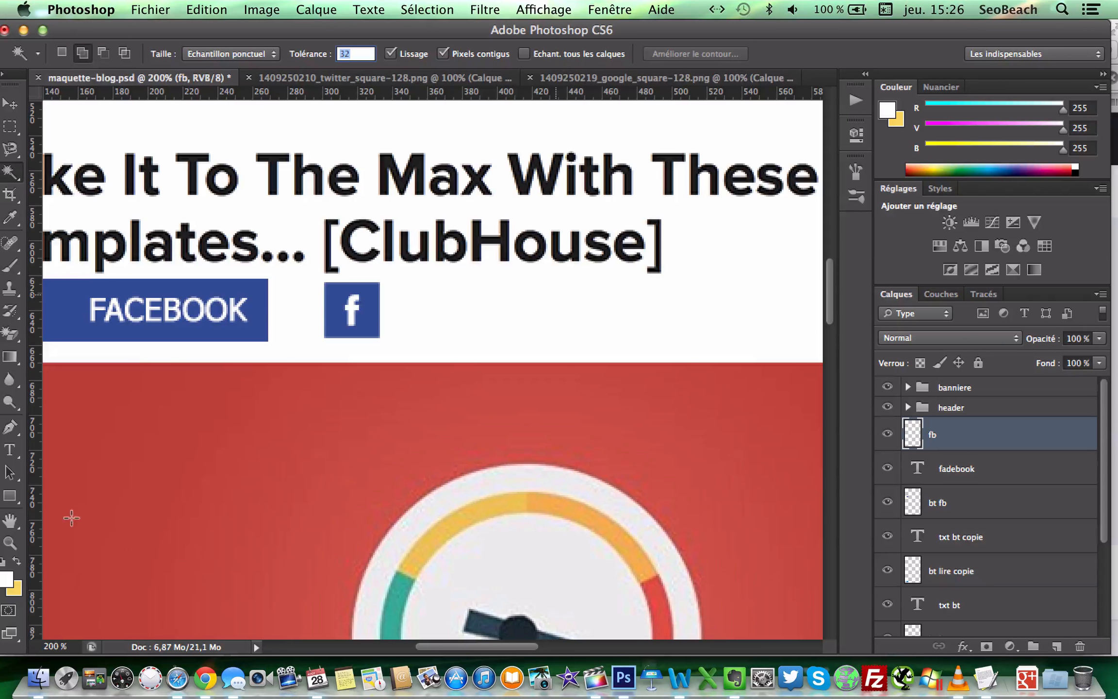
Move the white f icon of the fb layer onto the left end of the blue Facebook button
{"action": "left_click", "coordinate": [57, 646]}
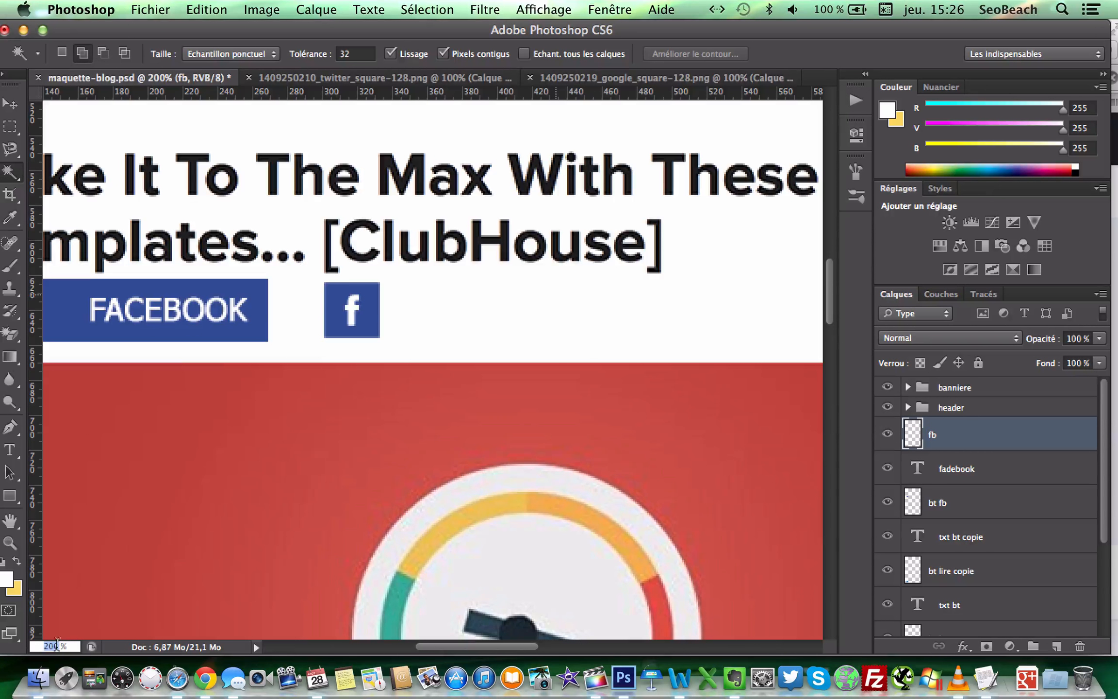
{"action": "type", "text": "80"}
{"action": "key", "text": "Return"}
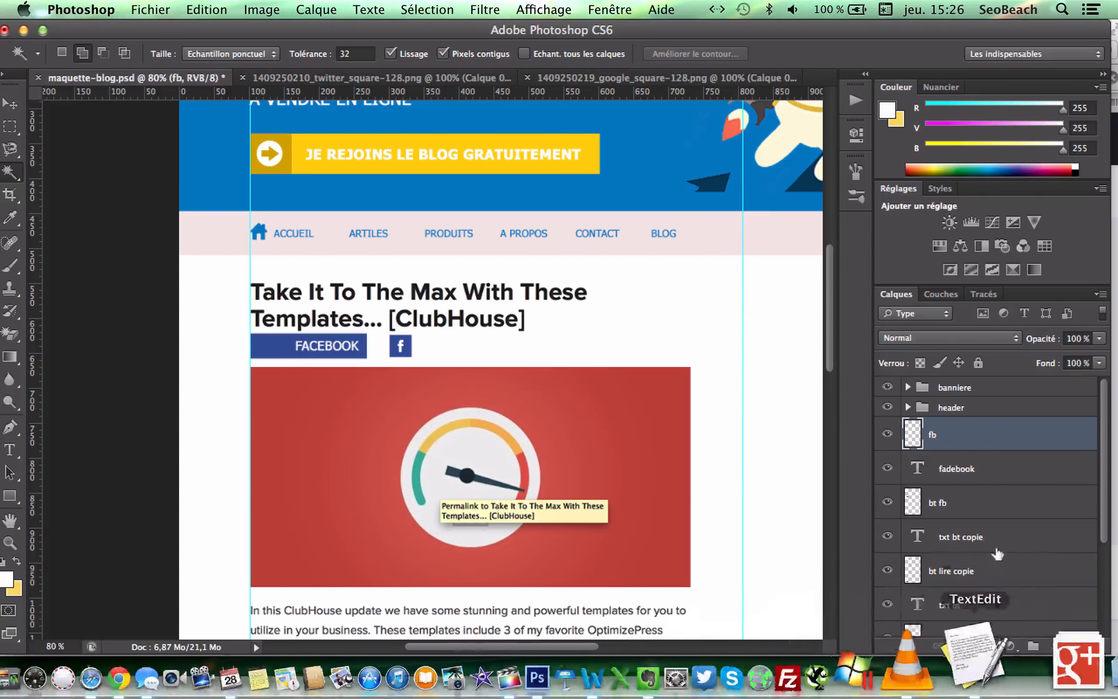
{"action": "left_click", "coordinate": [9, 103]}
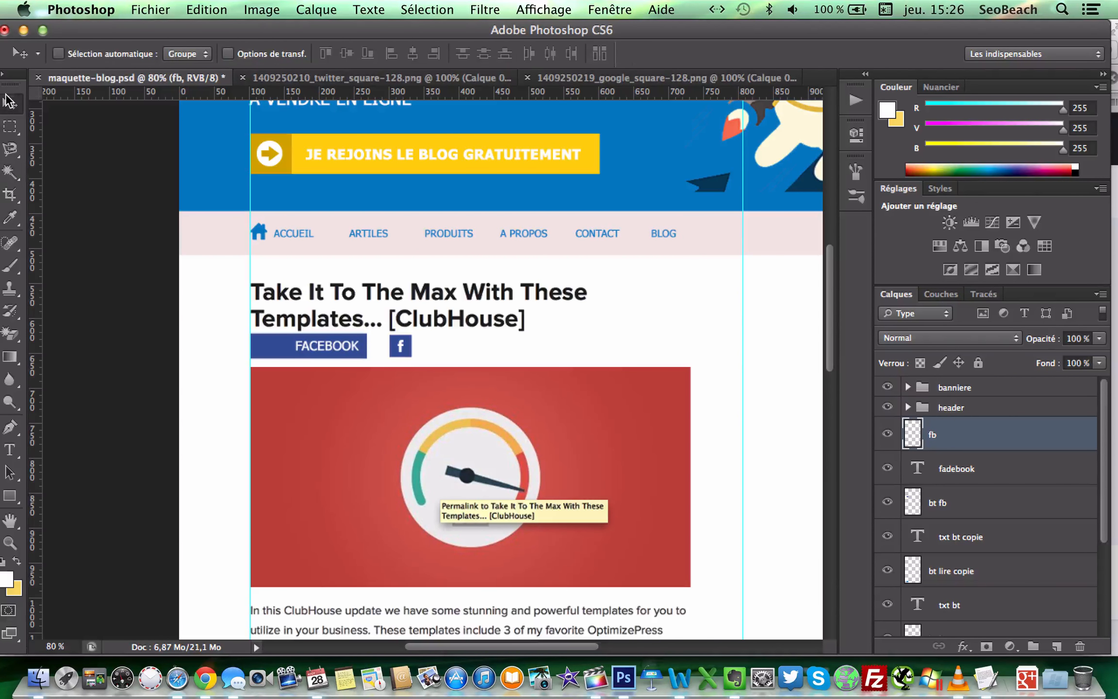
{"action": "left_click_drag", "start_coordinate": [394, 344], "coordinate": [259, 343]}
Shift the FACEBOOK text left so it sits close beside the f icon on the blue button
{"action": "left_click", "coordinate": [963, 466]}
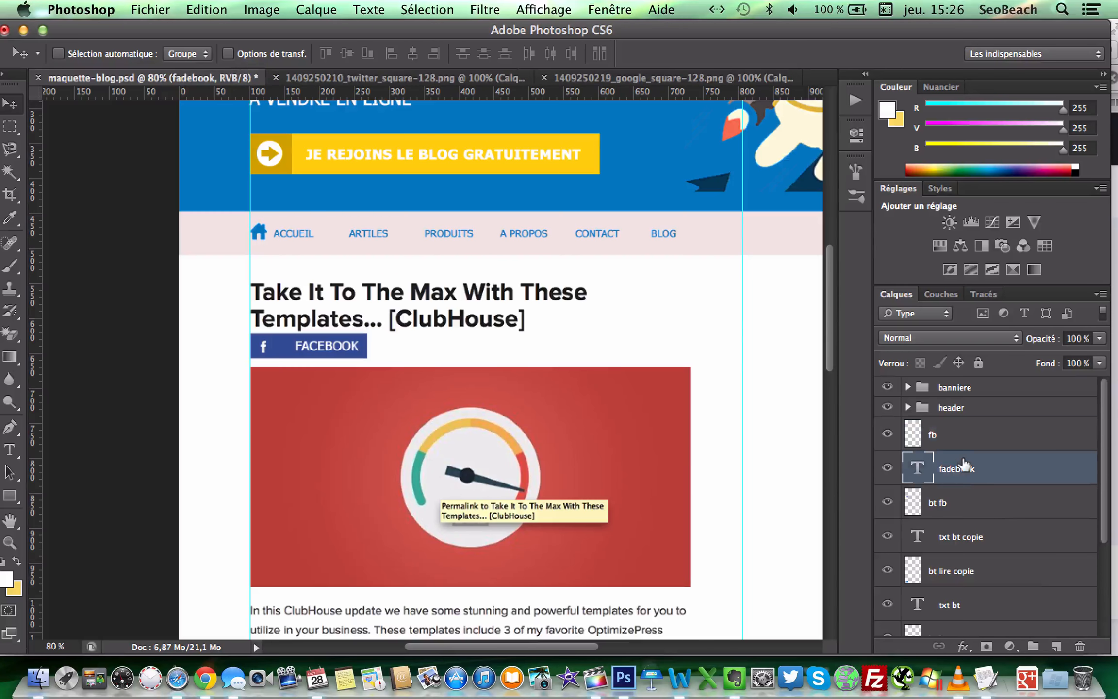
{"action": "key", "text": "shift+Left"}
{"action": "key", "text": "shift+Left"}
{"action": "key", "text": "shift+Left"}
{"action": "key", "text": "shift+Left"}
{"action": "key", "text": "shift+Left"}
Narrow the blue bt fb rectangle from its right edge to about 86% width so it ends just past the FACEBOOK text
{"action": "left_click", "coordinate": [996, 495]}
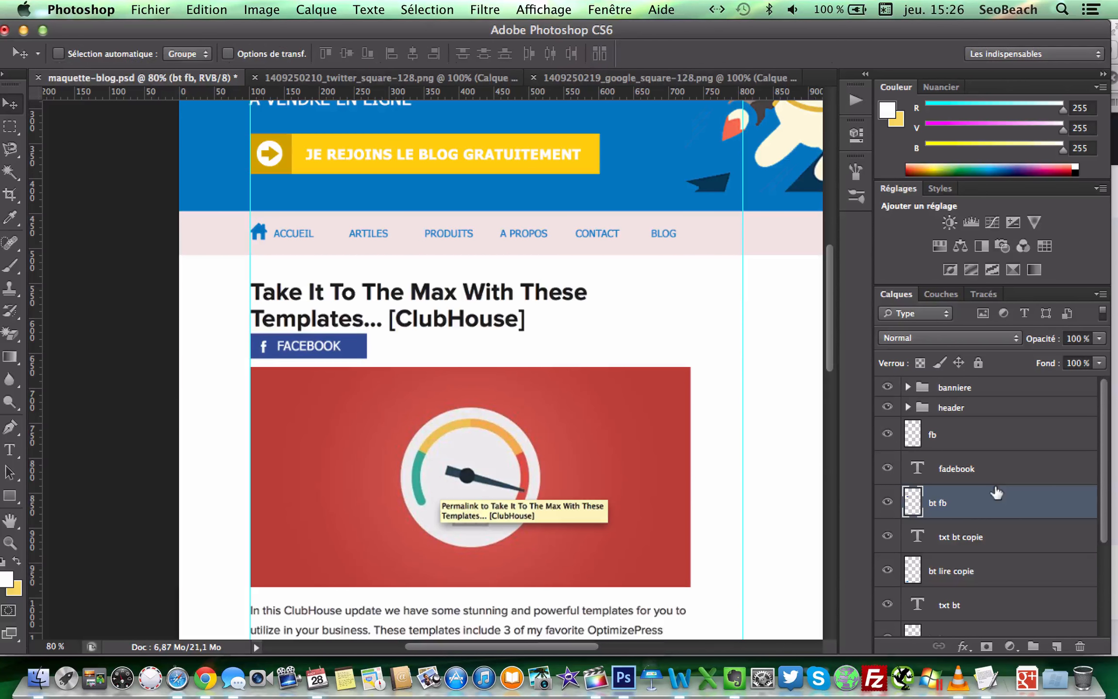
{"action": "key", "text": "super+t"}
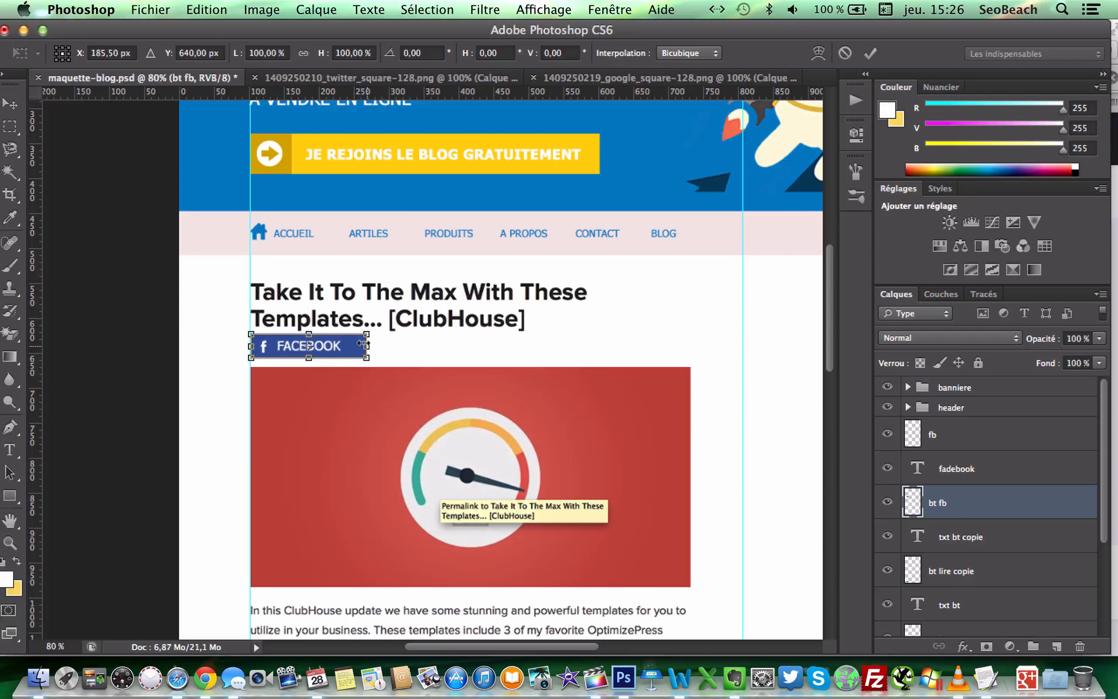
{"action": "left_click_drag", "start_coordinate": [363, 345], "coordinate": [350, 345]}
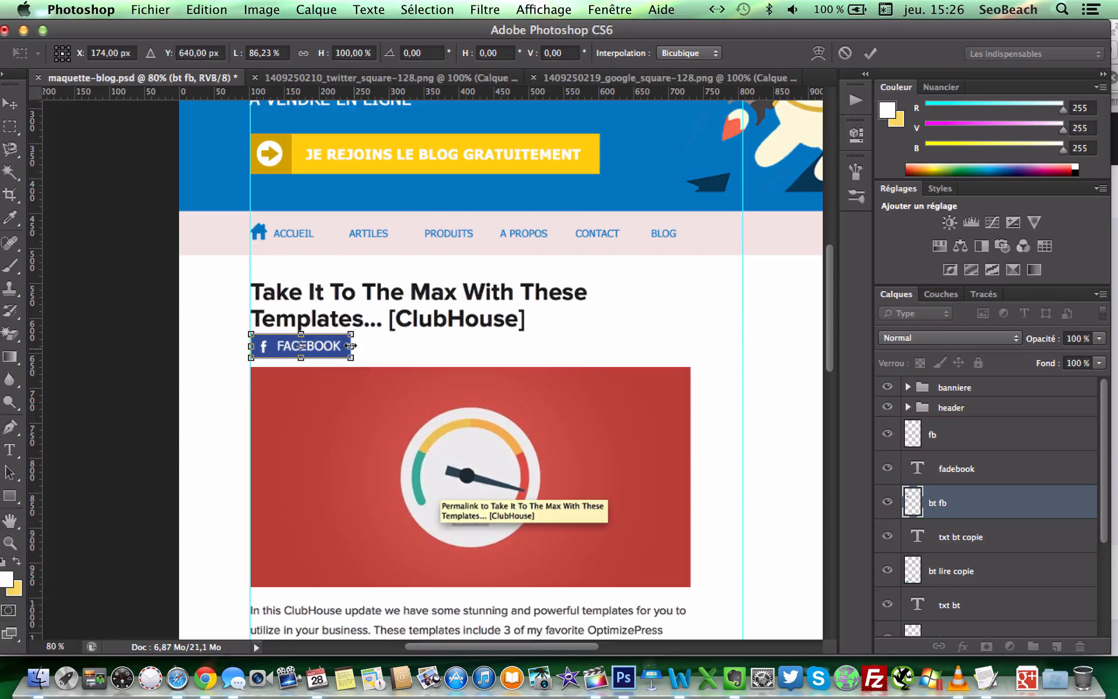
{"action": "key", "text": "Return"}
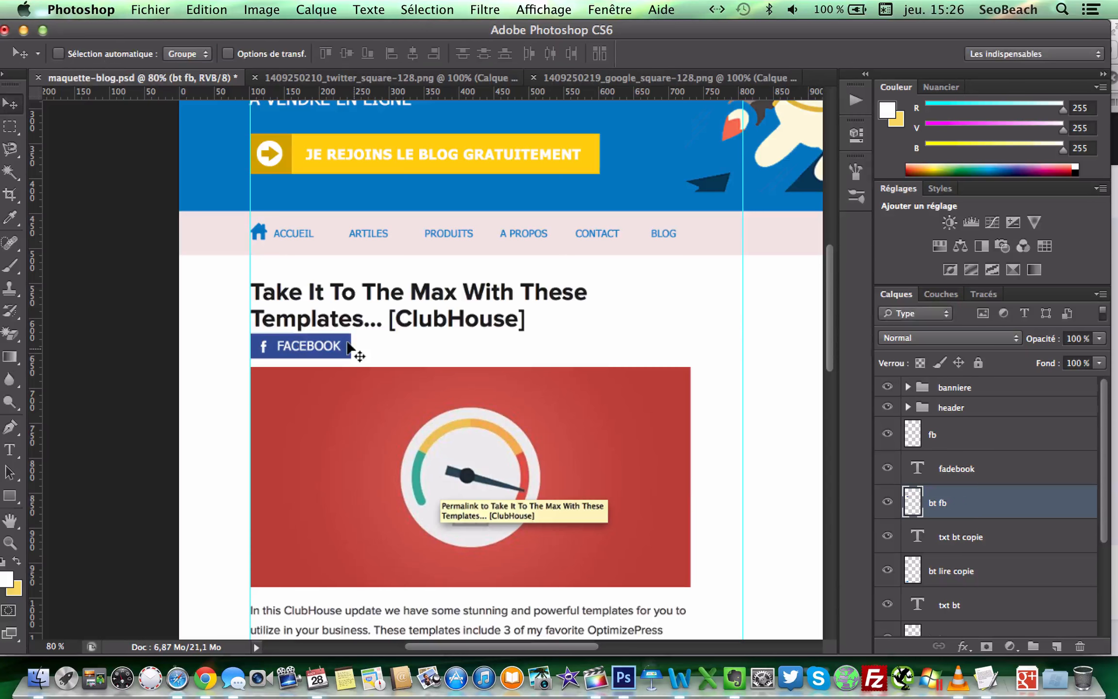
Group the bt fb, fadebook and fb layers into a new group named BT FB
{"action": "left_click", "coordinate": [975, 469], "text": "shift"}
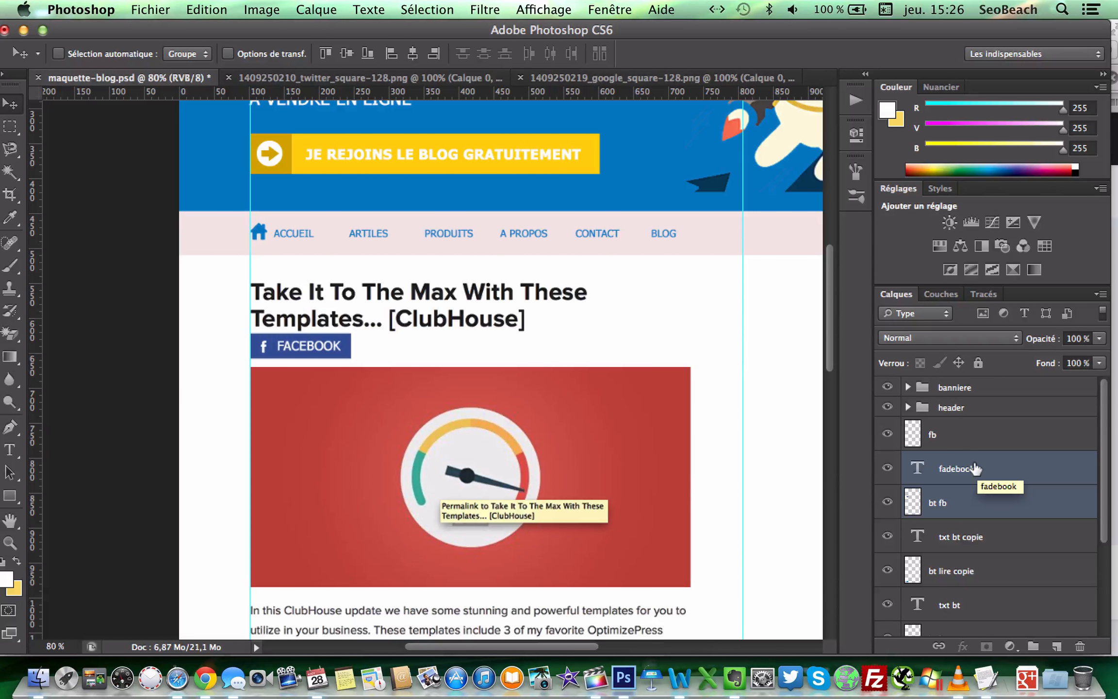
{"action": "left_click", "coordinate": [958, 432], "text": "shift"}
{"action": "left_click", "coordinate": [315, 8]}
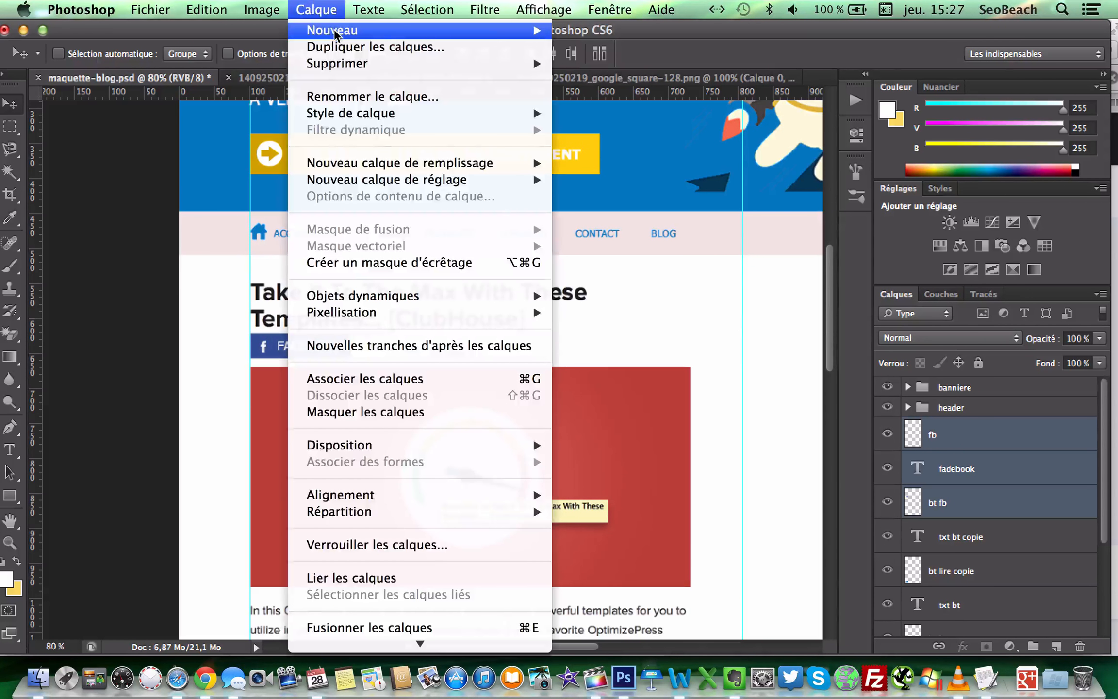
{"action": "mouse_move", "coordinate": [338, 32]}
{"action": "left_click", "coordinate": [594, 86]}
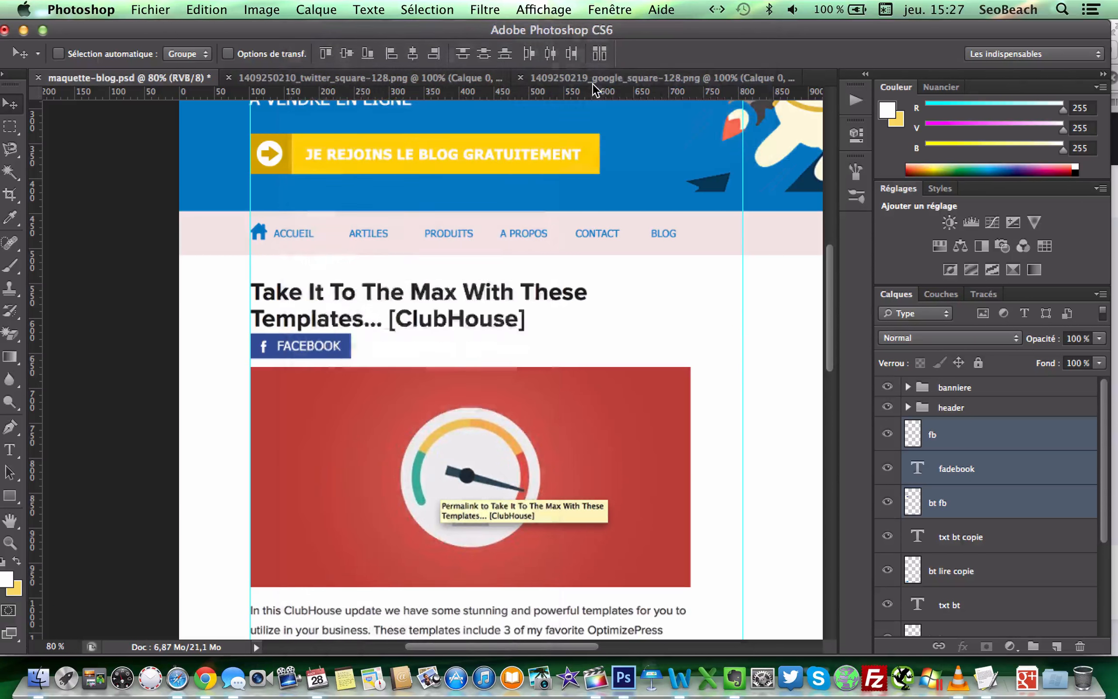
{"action": "type", "text": "BT FB"}
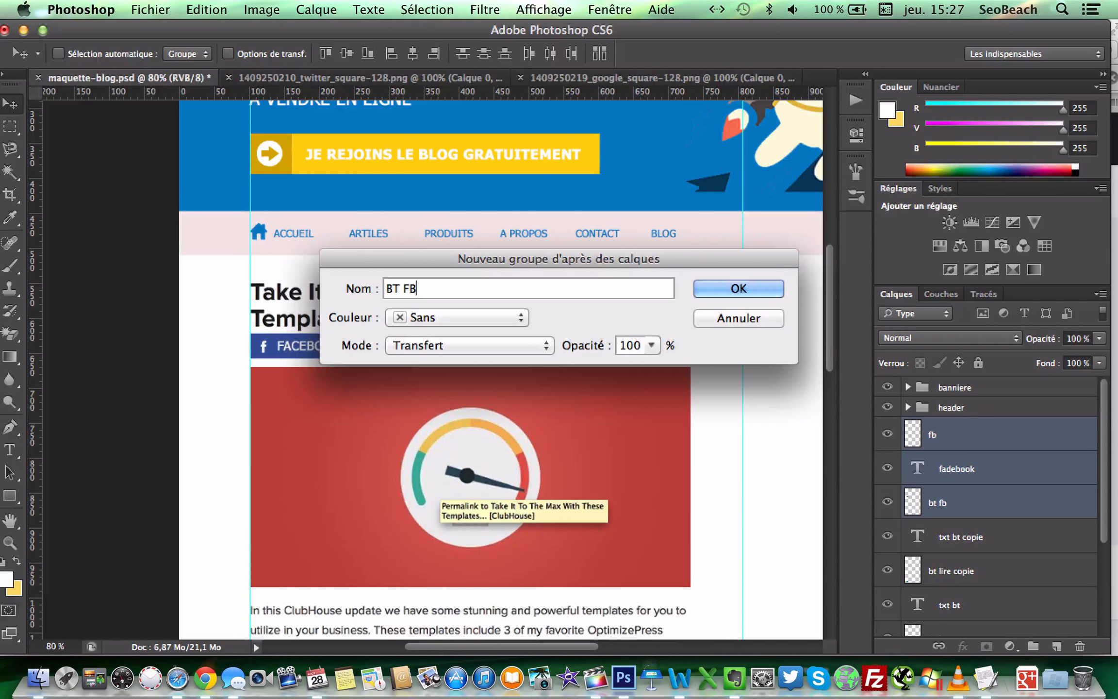
{"action": "key", "text": "Return"}
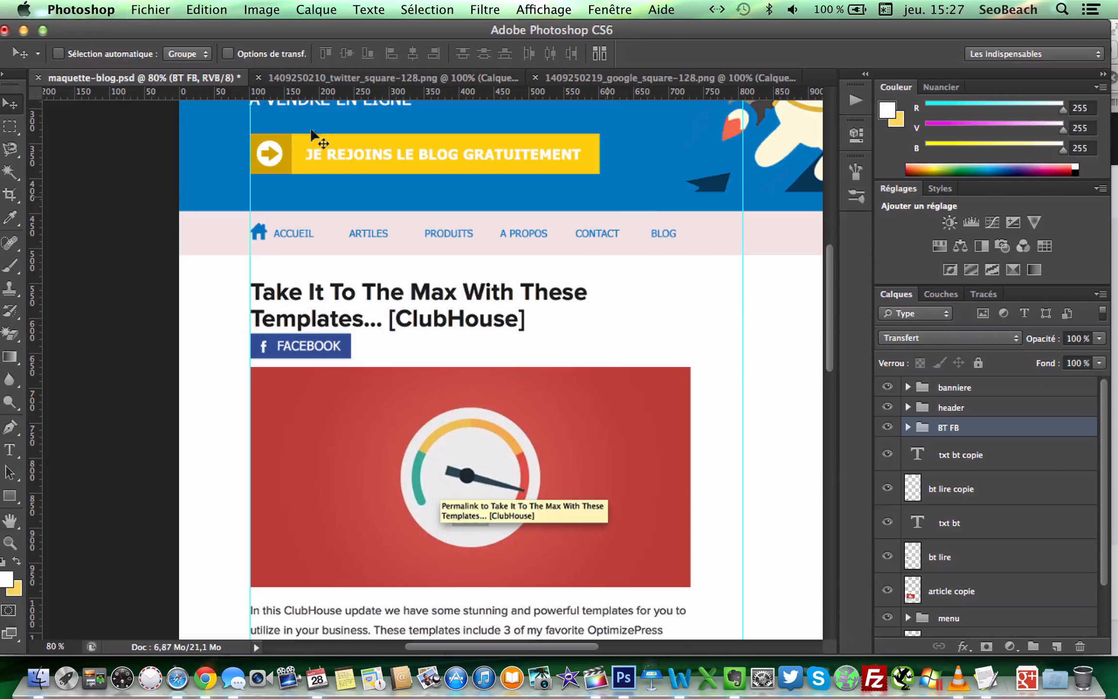
Nudge the BT FB group down about 3 px, between the article title and the red image
{"action": "key", "text": "Down"}
{"action": "key", "text": "Down"}
{"action": "key", "text": "Down"}
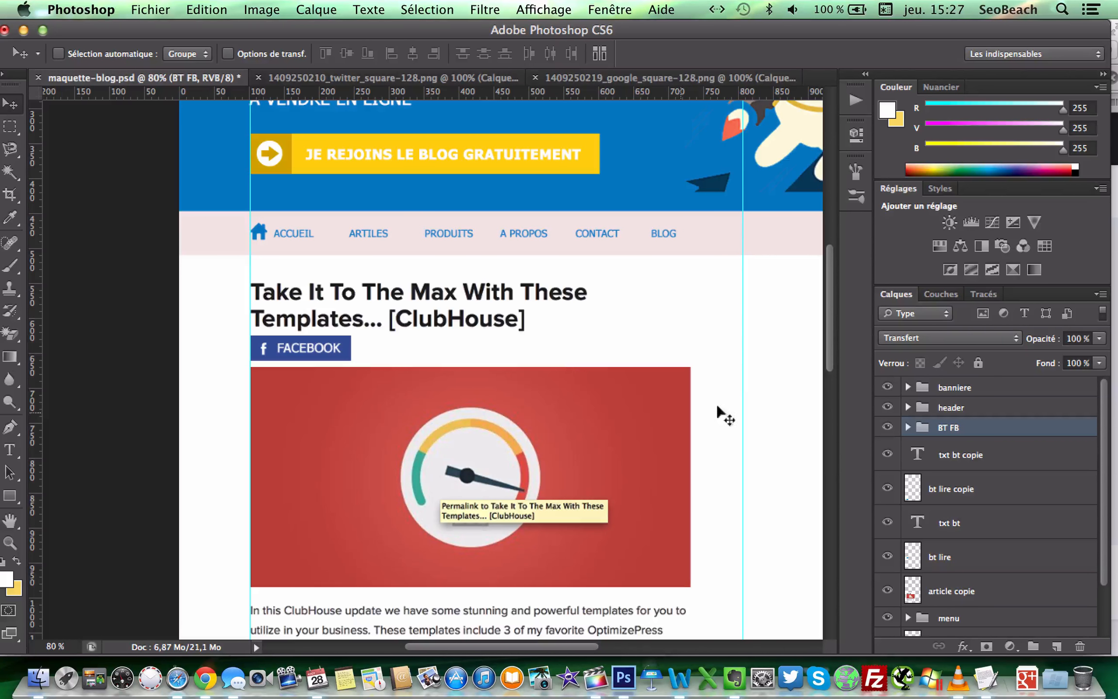
Duplicate the BT FB group within maquette-blog.psd as BT TWITTER
{"action": "left_click", "coordinate": [318, 10]}
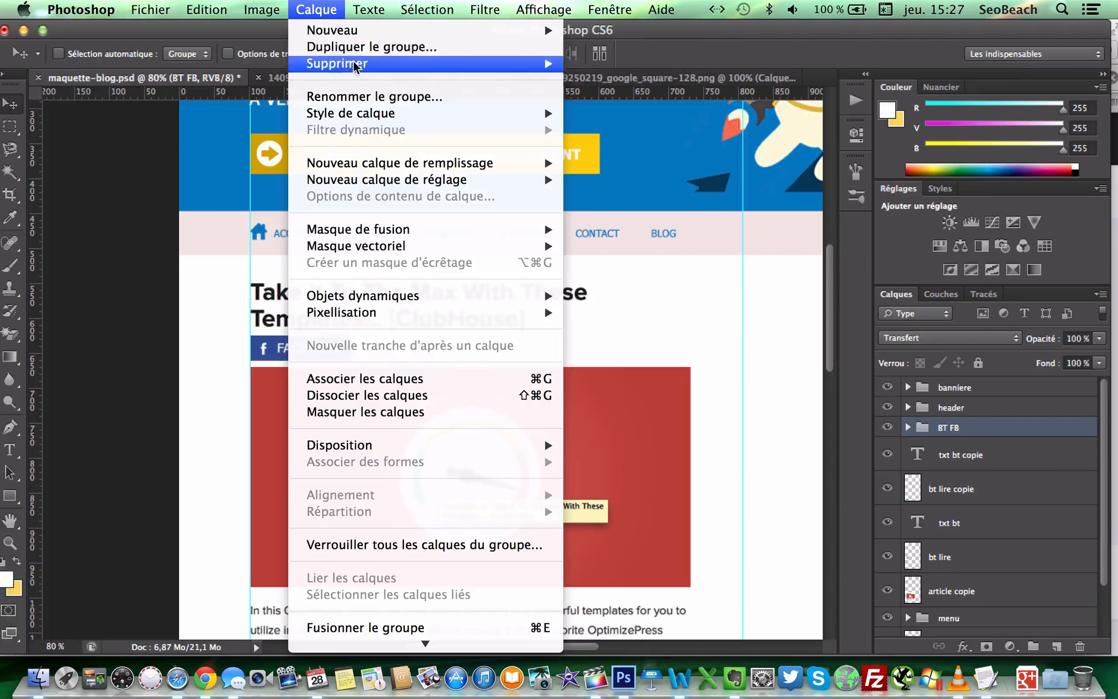
{"action": "left_click", "coordinate": [335, 44]}
{"action": "type", "text": "B"}
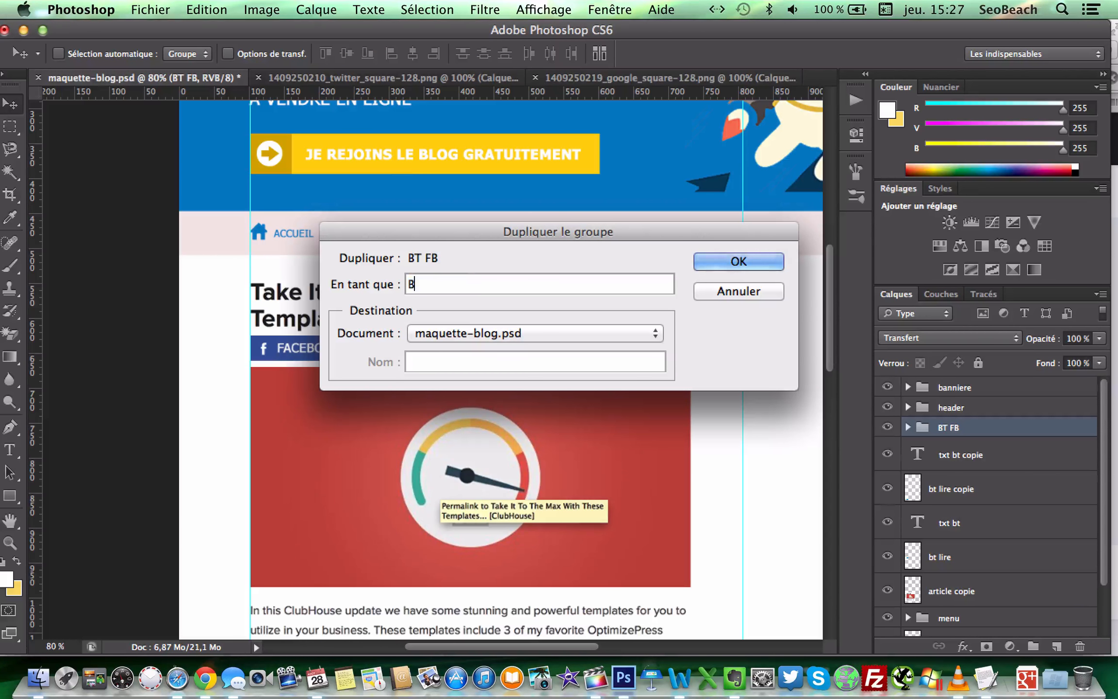
{"action": "type", "text": "T TWITTER"}
{"action": "key", "text": "Return"}
Move the BT TWITTER group horizontally to the right of the Facebook button, leaving a small gap between them
{"action": "key", "text": "shift+Right"}
{"action": "key", "text": "shift+Right"}
{"action": "key", "text": "shift+Right"}
{"action": "key", "text": "shift+Right"}
{"action": "key", "text": "shift+Right"}
{"action": "key", "text": "shift+Right"}
{"action": "key", "text": "shift+Right"}
{"action": "key", "text": "shift+Right"}
{"action": "key", "text": "shift+Right"}
{"action": "key", "text": "shift+Right"}
{"action": "key", "text": "shift+Right"}
{"action": "key", "text": "shift+Right"}
{"action": "key", "text": "shift+Right"}
{"action": "key", "text": "shift+Right"}
{"action": "key", "text": "shift+Right"}
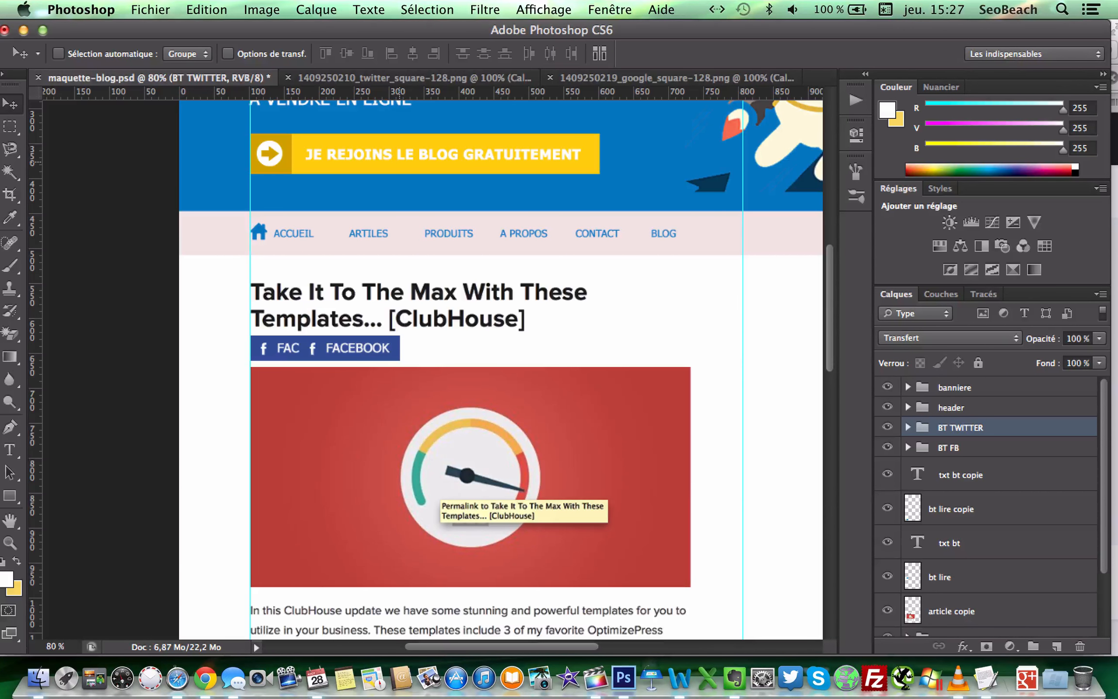
{"action": "key", "text": "shift+Right"}
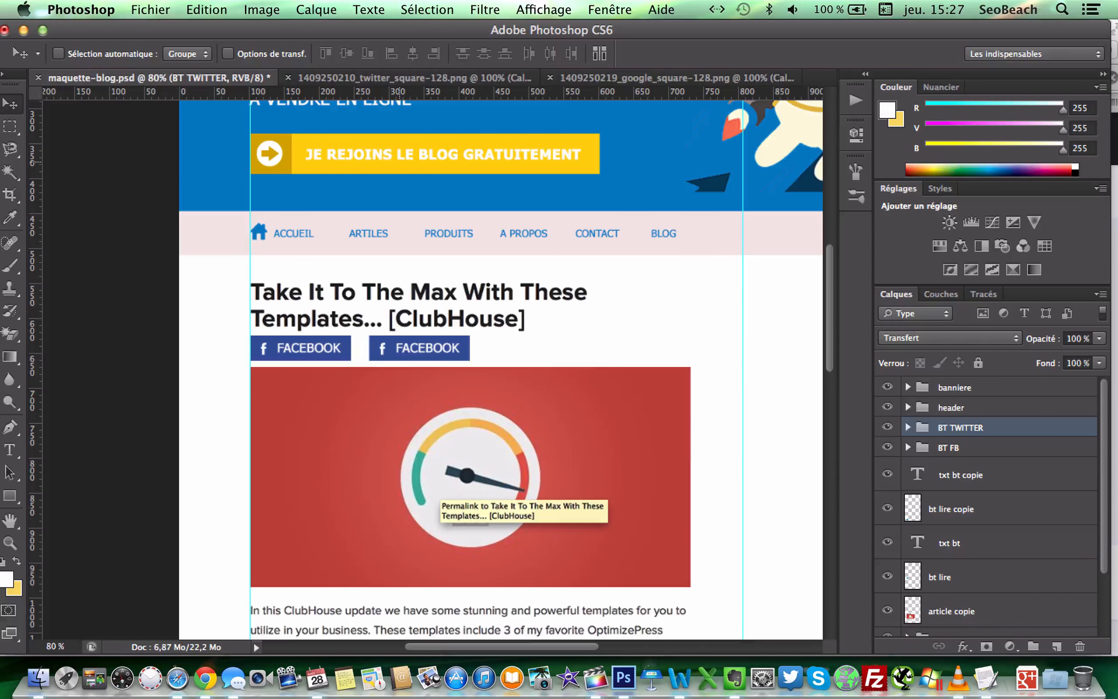
{"action": "key", "text": "Left"}
{"action": "key", "text": "Left"}
{"action": "key", "text": "Left"}
{"action": "key", "text": "Left"}
{"action": "key", "text": "Left"}
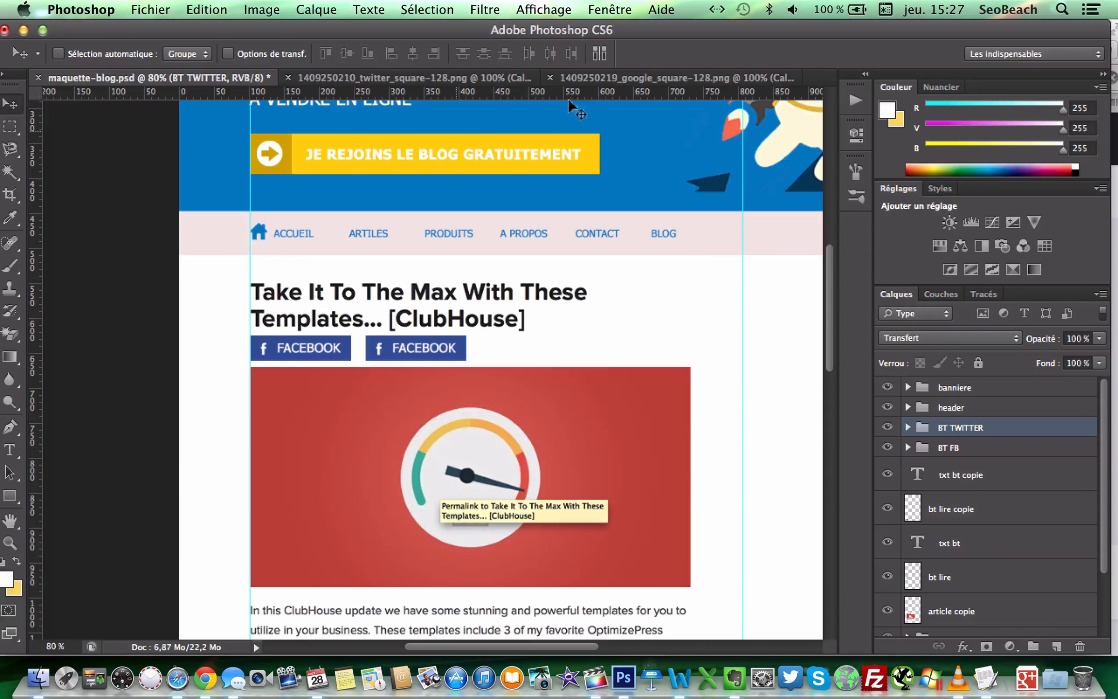
Switch to the Twitter icon file and set the foreground colour to the icon's blue, RGB 89, 141, 202
{"action": "left_click", "coordinate": [424, 78]}
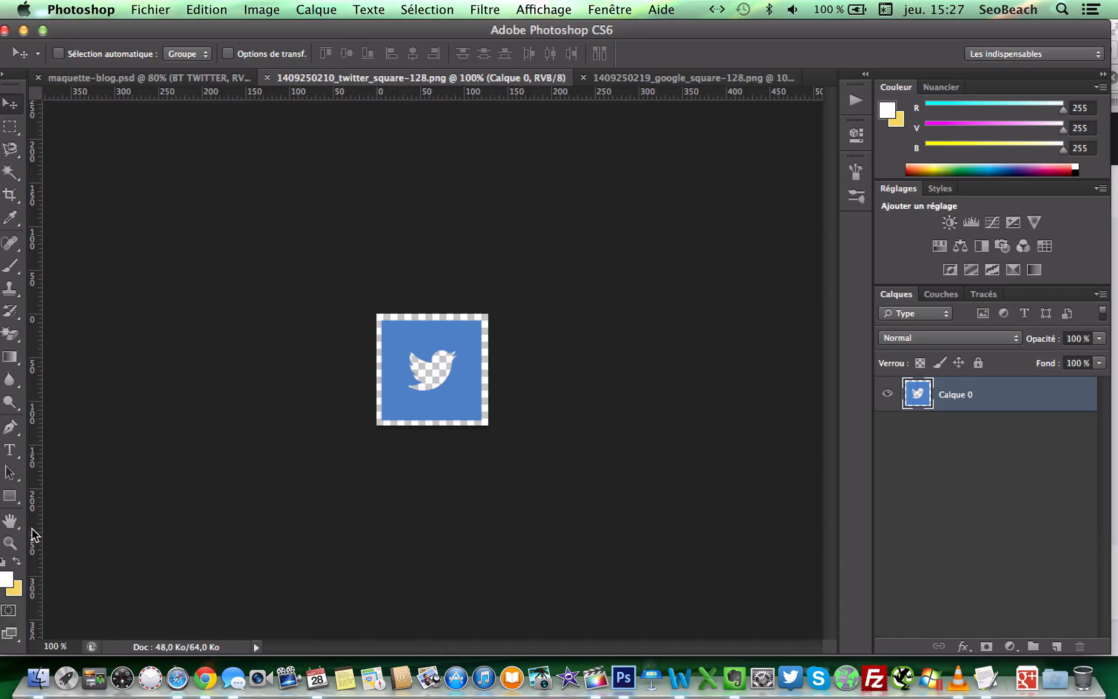
{"action": "left_click", "coordinate": [7, 582]}
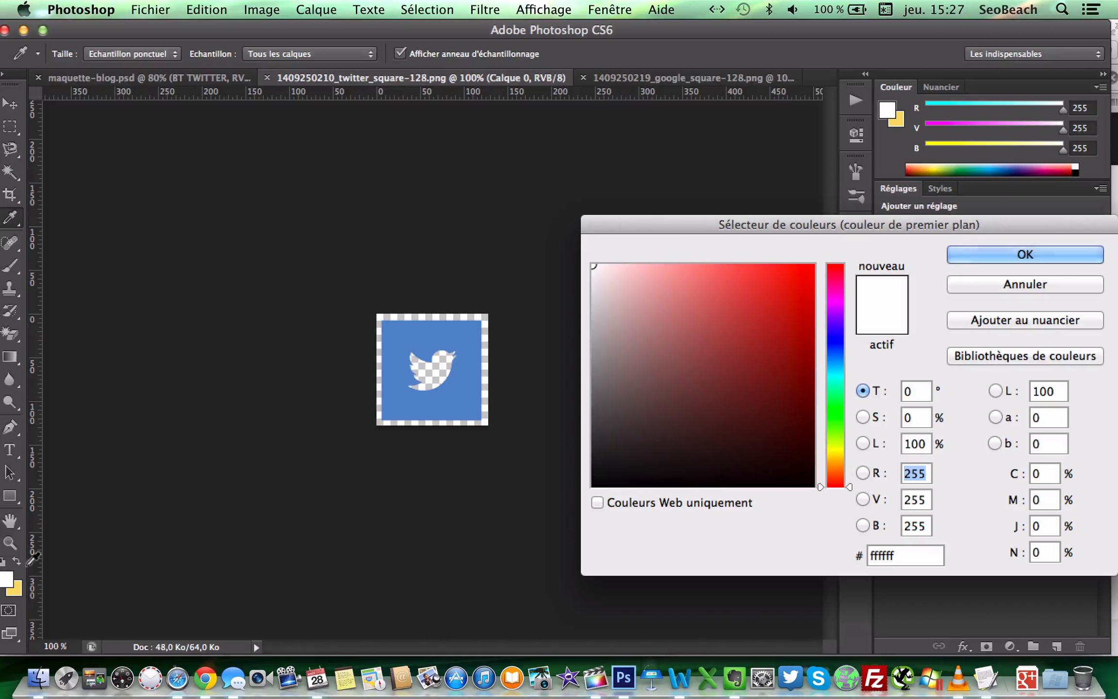
{"action": "left_click", "coordinate": [395, 343]}
{"action": "key", "text": "Return"}
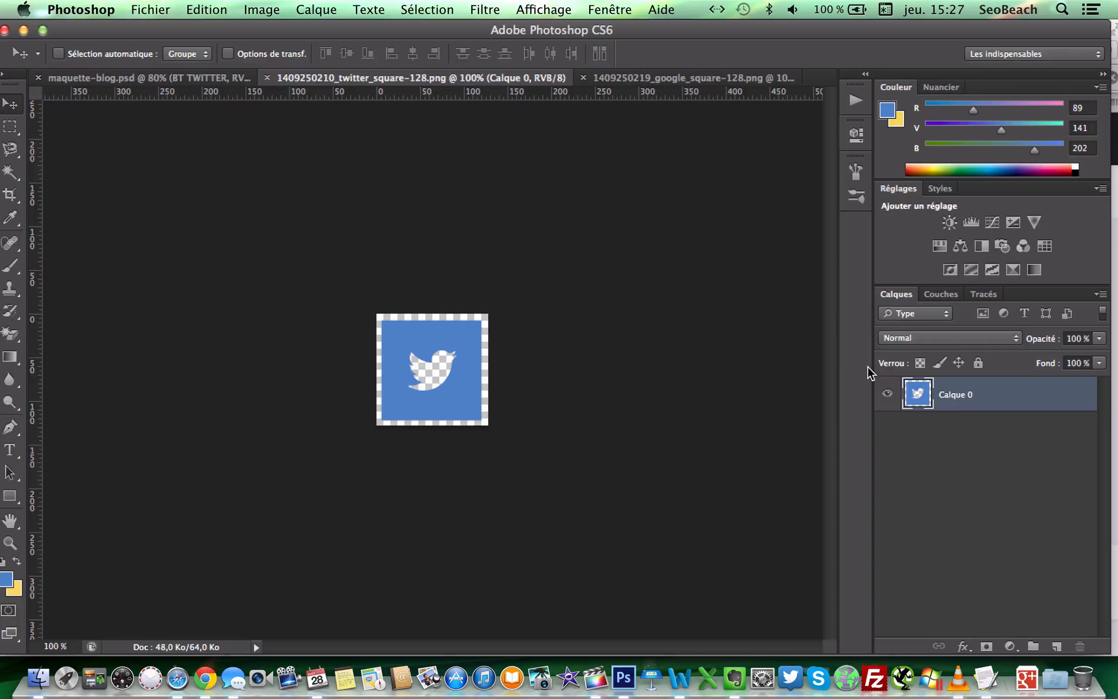
Rename the Twitter icon's layer to IC TWITTER
{"action": "double_click", "coordinate": [945, 394]}
{"action": "type", "text": "IC TWITTER"}
{"action": "key", "text": "Return"}
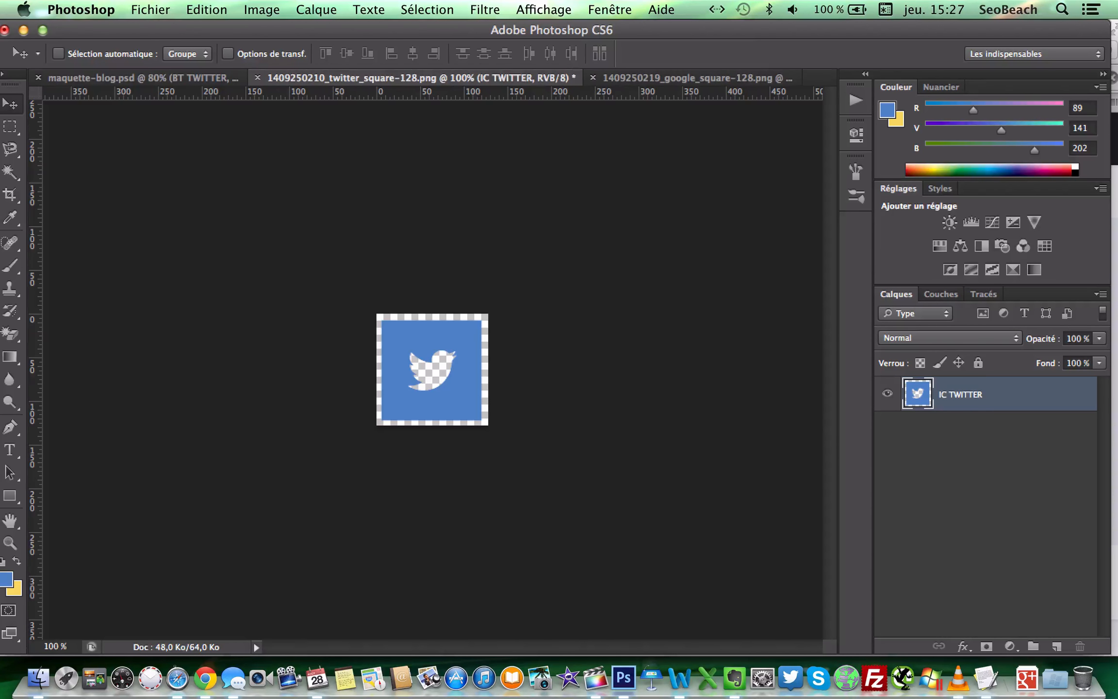
Copy the IC TWITTER icon into maquette-blog.psd beside the article title and close the Twitter icon file without saving
{"action": "left_click_drag", "start_coordinate": [410, 81], "coordinate": [463, 129]}
{"action": "left_click_drag", "start_coordinate": [399, 203], "coordinate": [466, 316]}
{"action": "mouse_move", "coordinate": [1115, 5]}
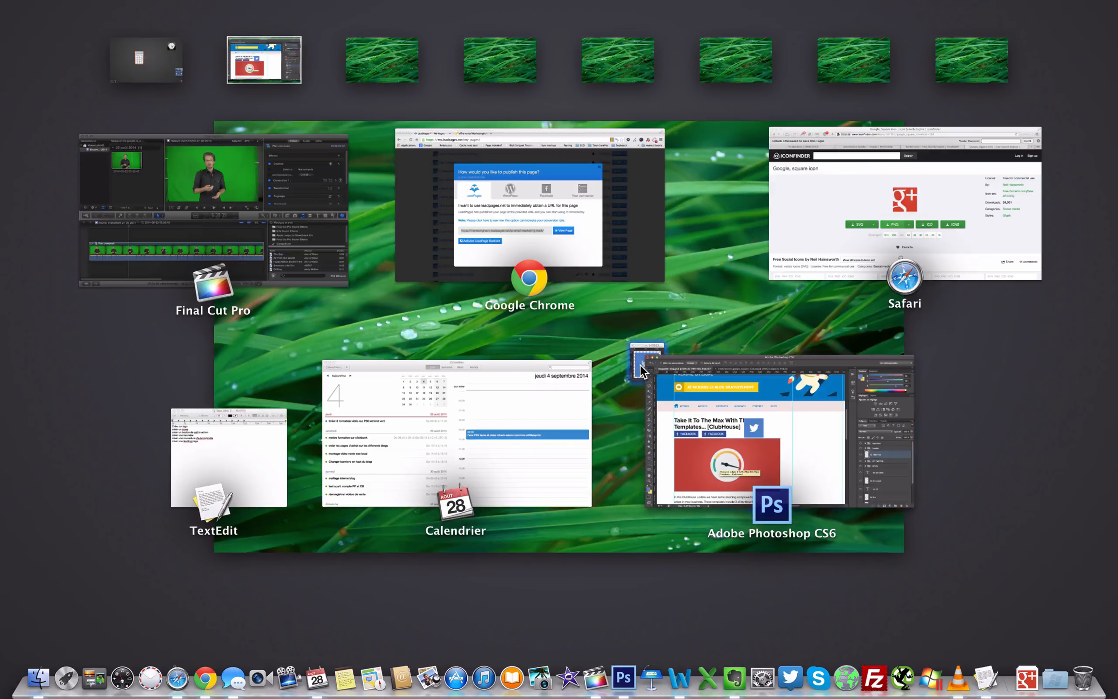
{"action": "left_click", "coordinate": [636, 364]}
{"action": "left_click", "coordinate": [313, 130]}
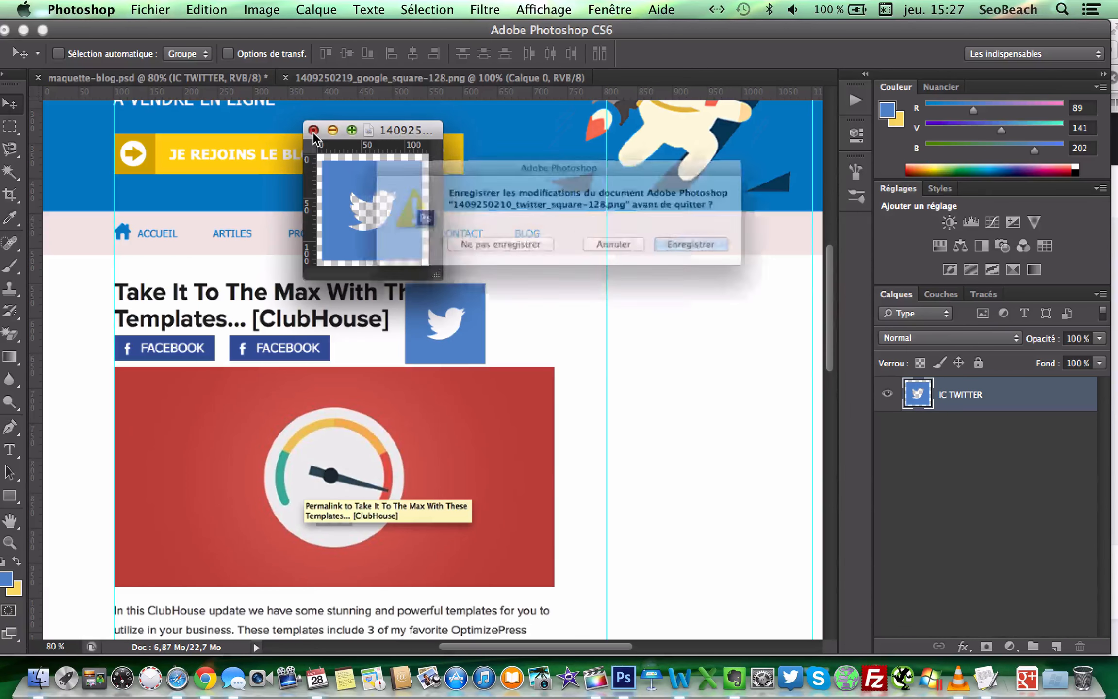
{"action": "left_click", "coordinate": [454, 245]}
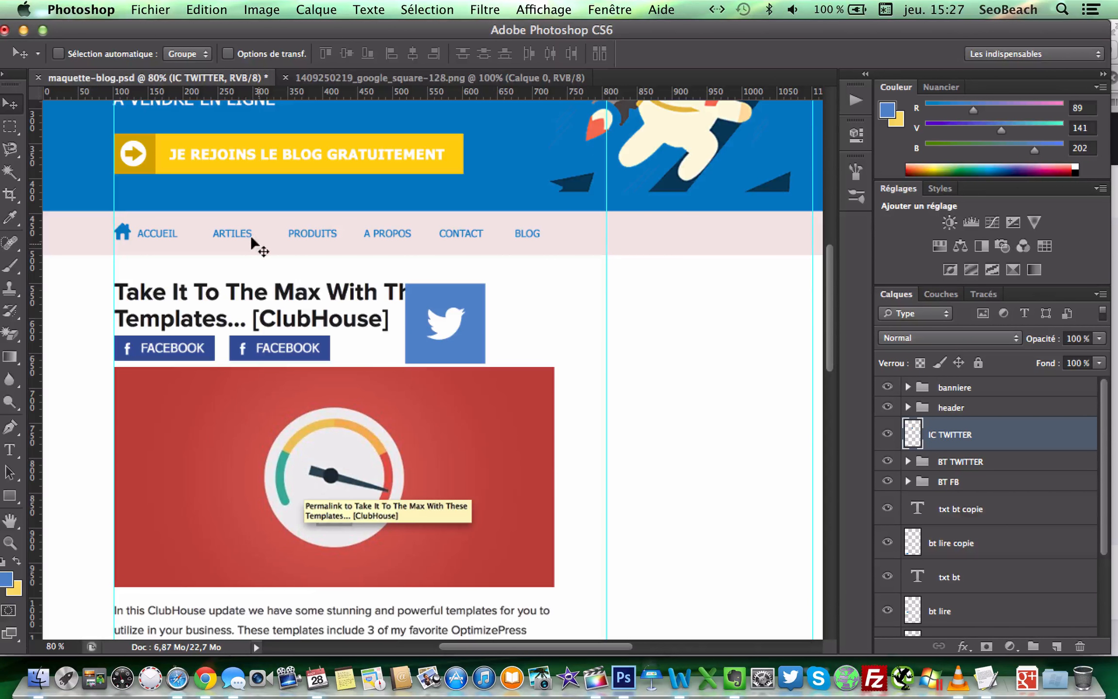
Select the bird in the IC TWITTER icon with the Magic Wand, fill it with white ffffff, and deselect
{"action": "left_click", "coordinate": [11, 174]}
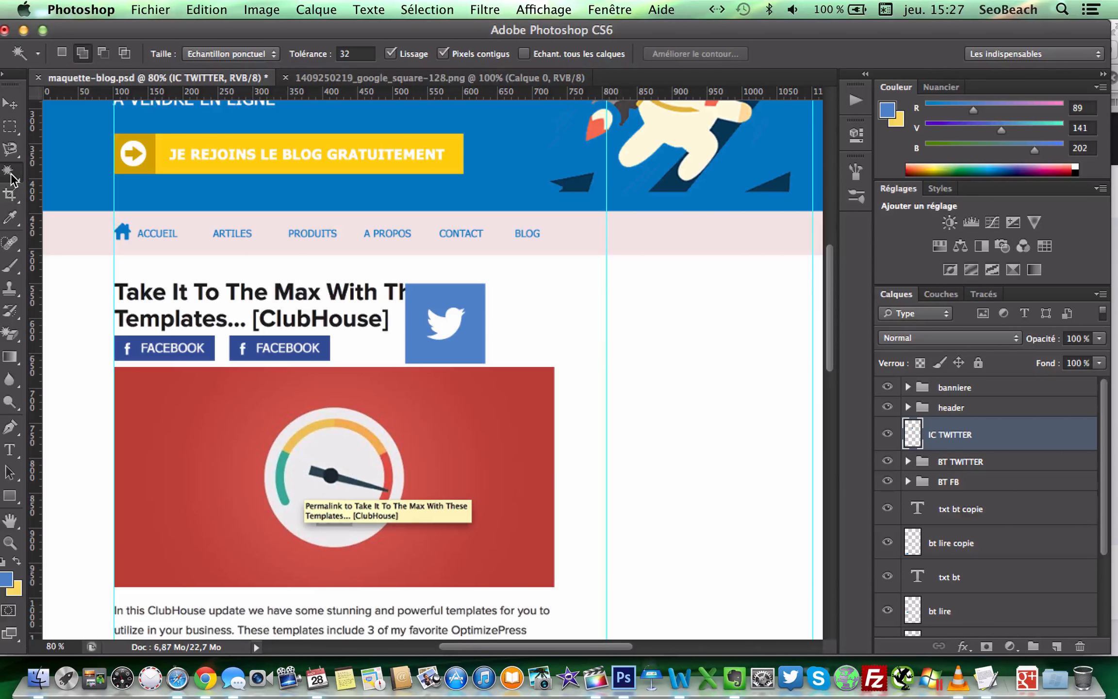
{"action": "left_click", "coordinate": [438, 320]}
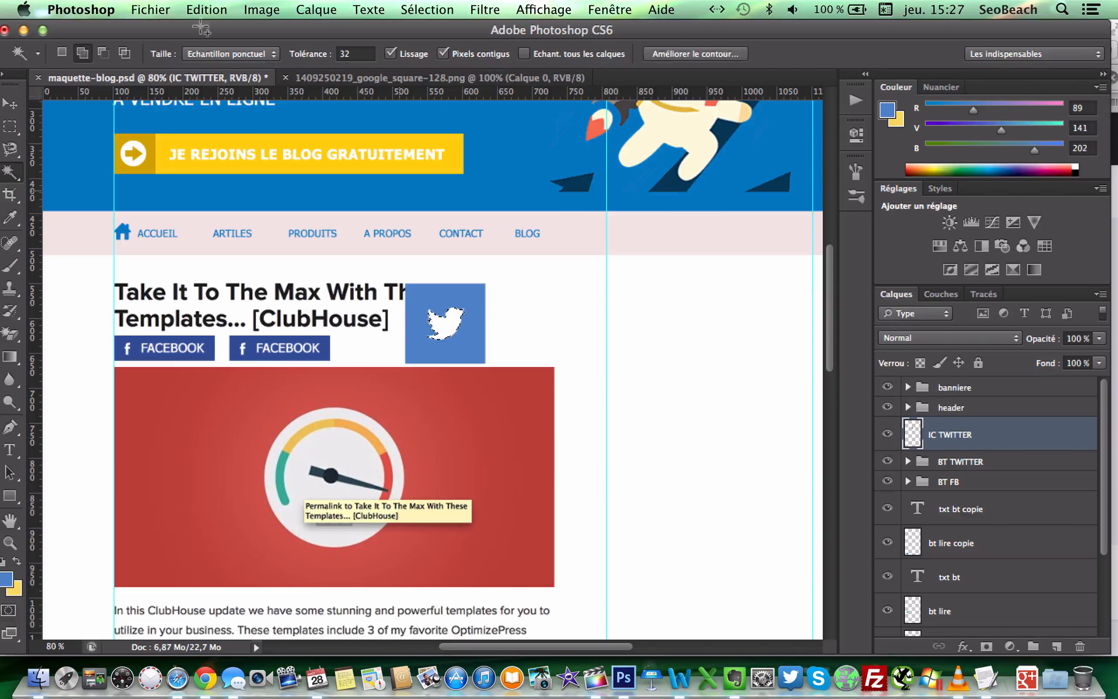
{"action": "left_click", "coordinate": [207, 11]}
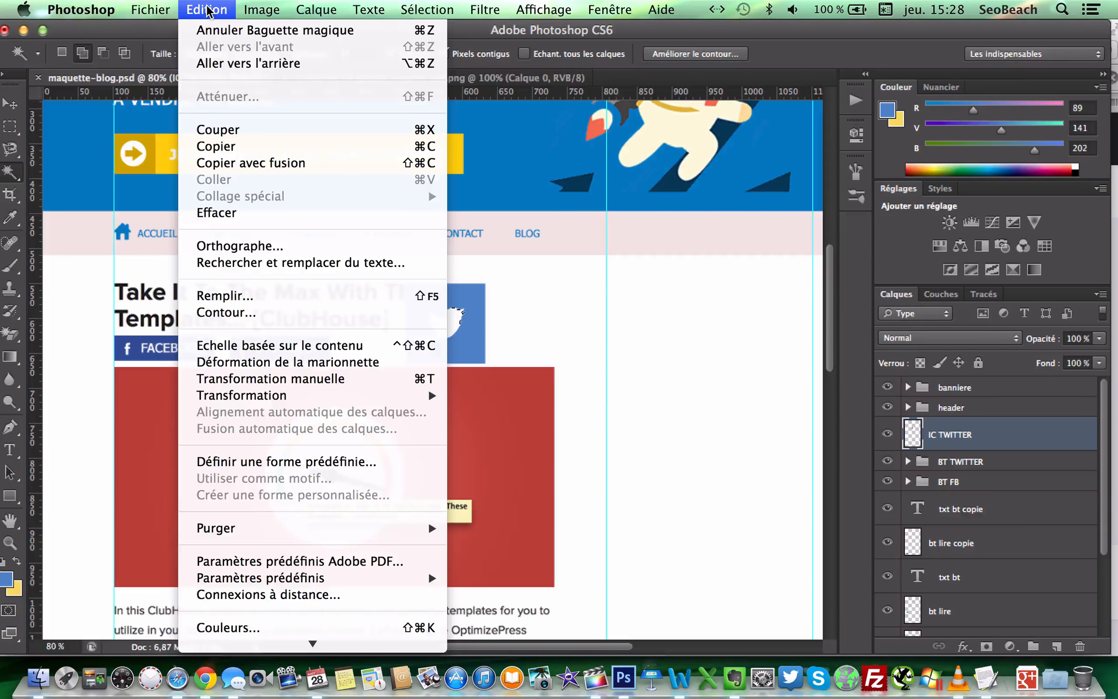
{"action": "left_click", "coordinate": [290, 294]}
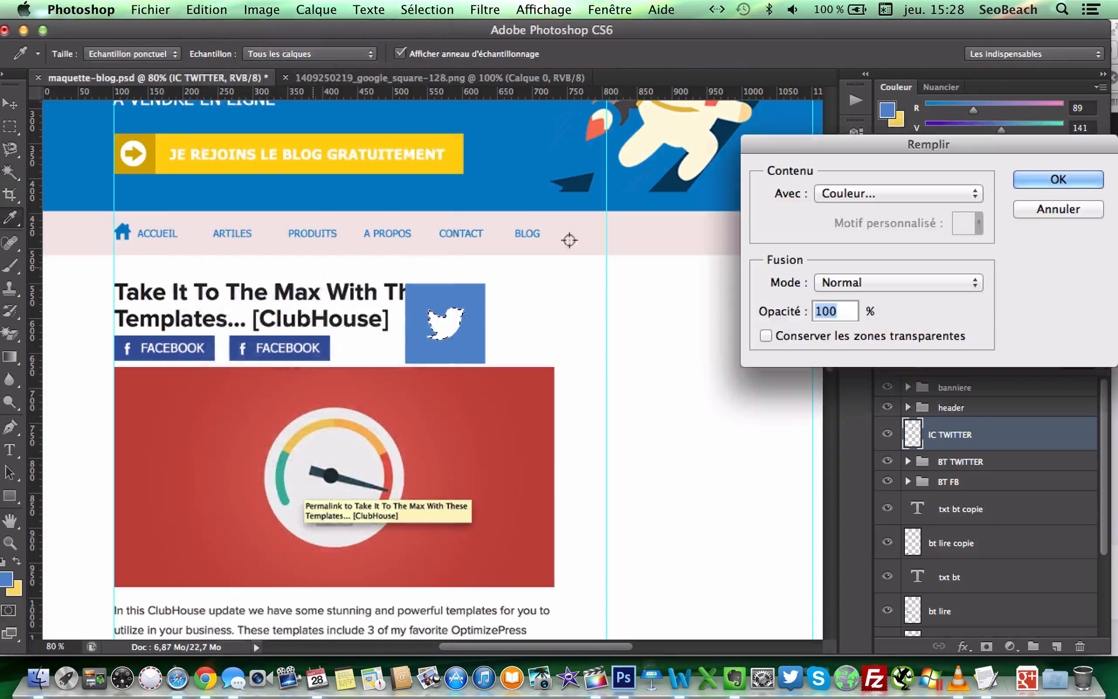
{"action": "left_click", "coordinate": [853, 198]}
{"action": "left_click", "coordinate": [854, 196]}
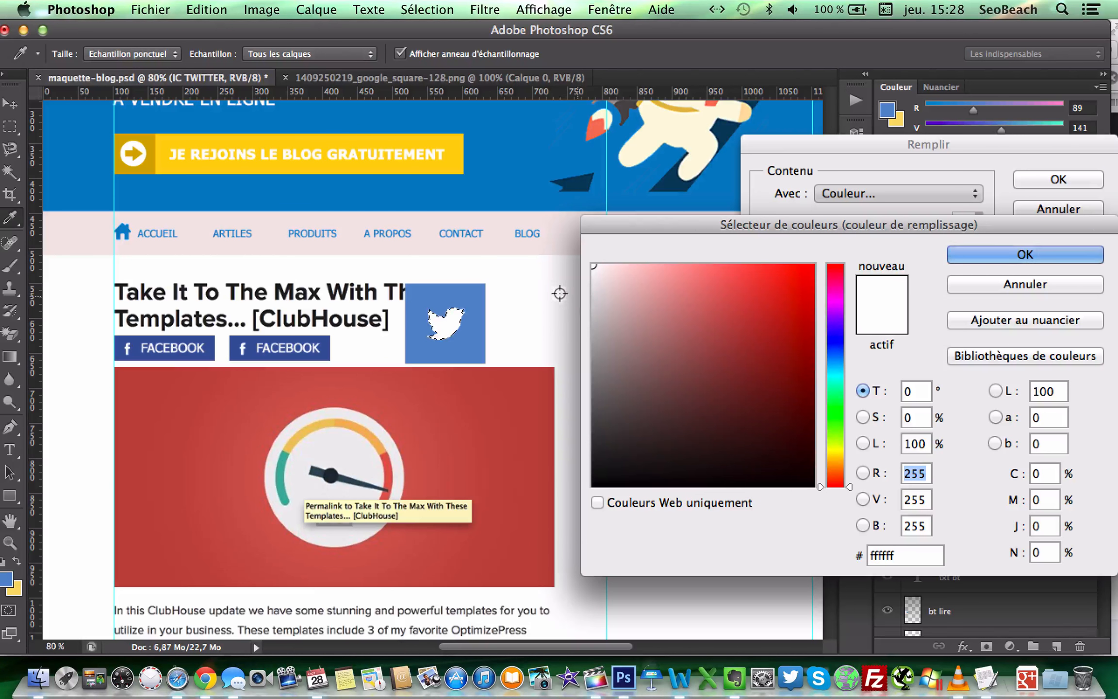
{"action": "key", "text": "Return"}
{"action": "key", "text": "Return"}
{"action": "key", "text": "w"}
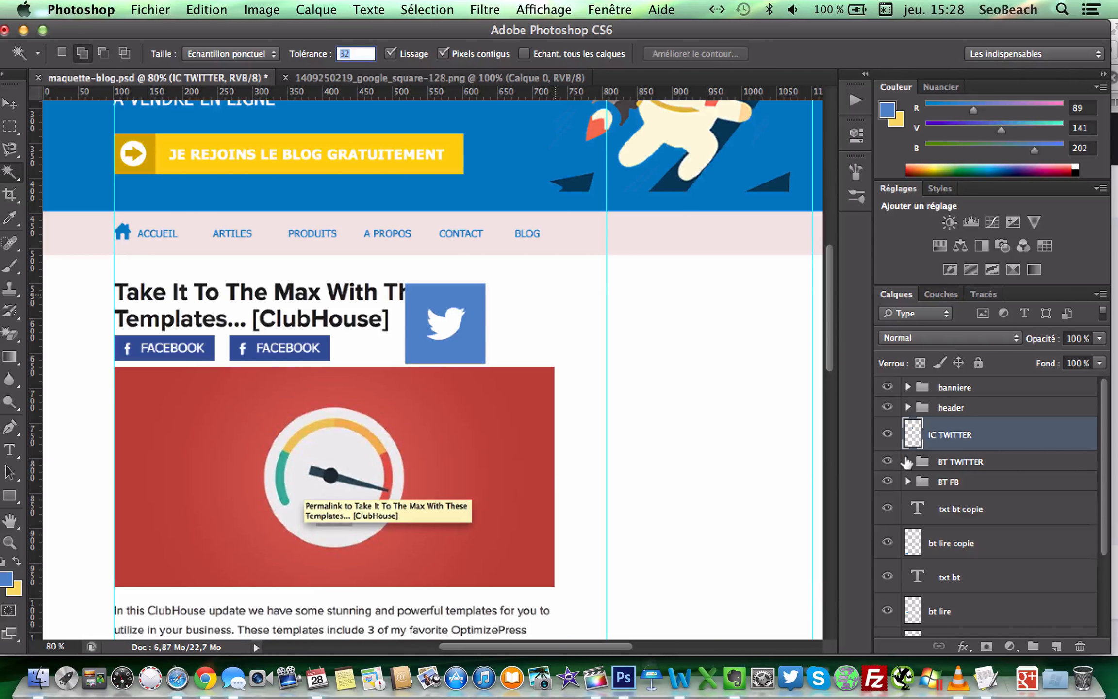
Apply a colour overlay in the foreground blue, RGB 89, 141, 202, to the bt fb layer in the BT TWITTER group
{"action": "left_click", "coordinate": [907, 462]}
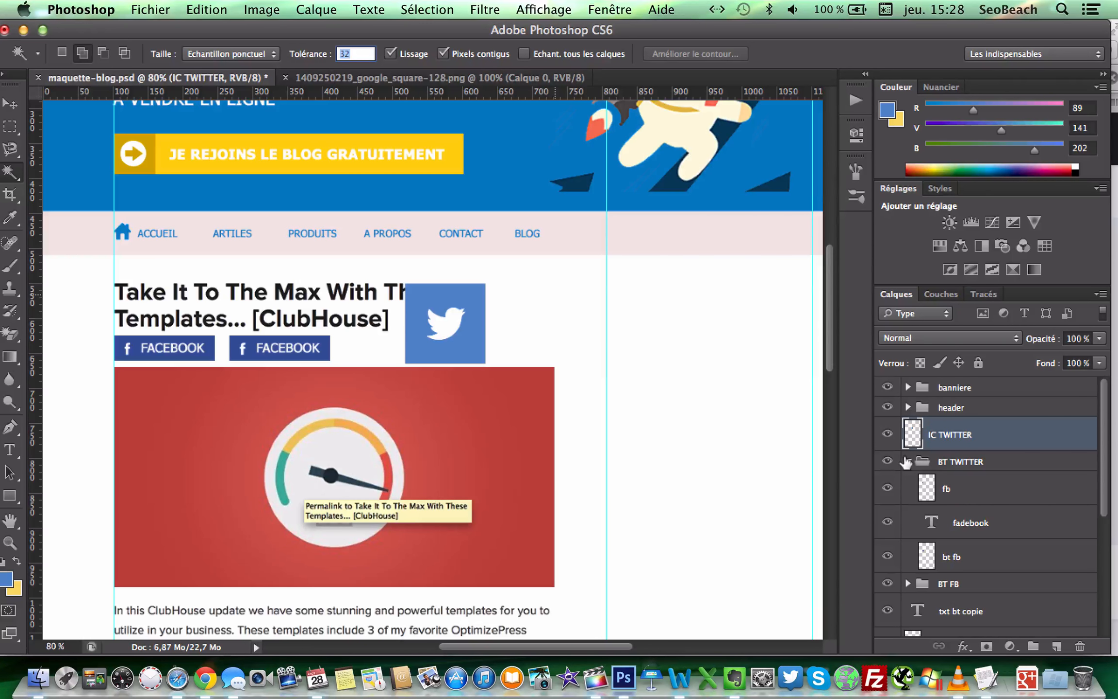
{"action": "left_click", "coordinate": [961, 547]}
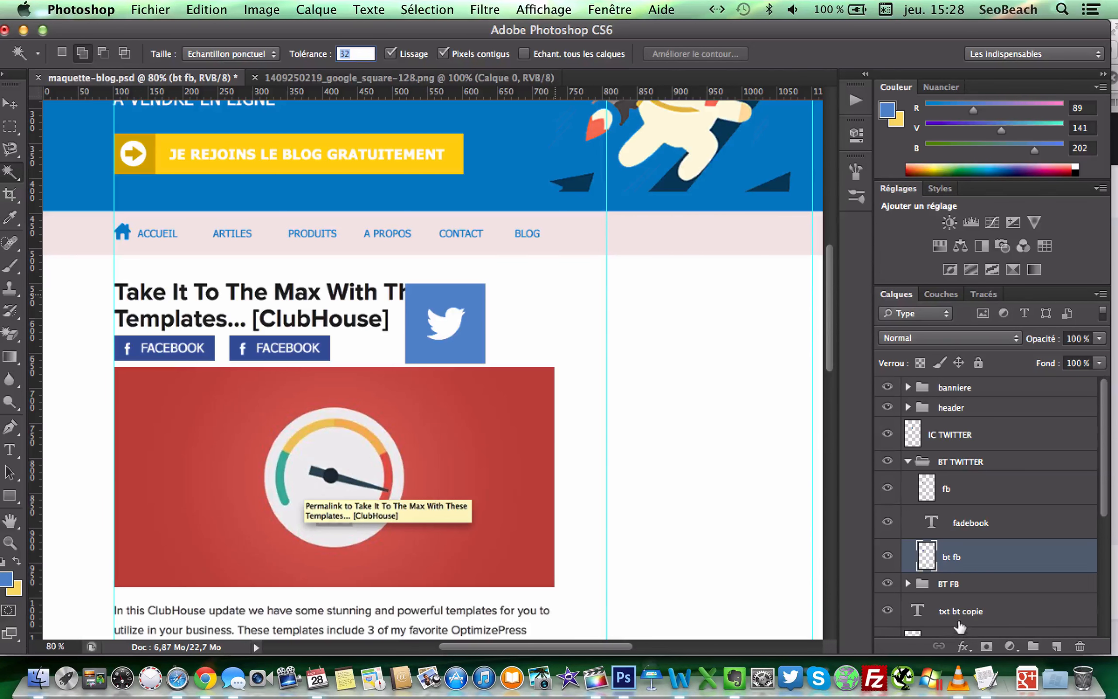
{"action": "left_click", "coordinate": [960, 645]}
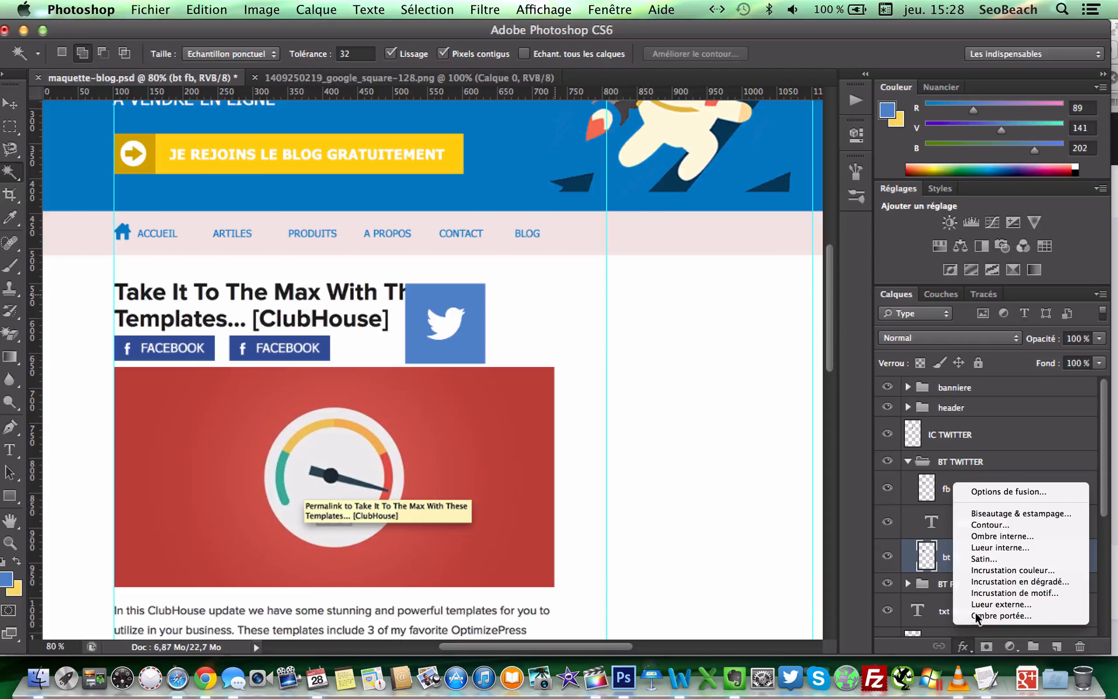
{"action": "left_click", "coordinate": [1004, 570]}
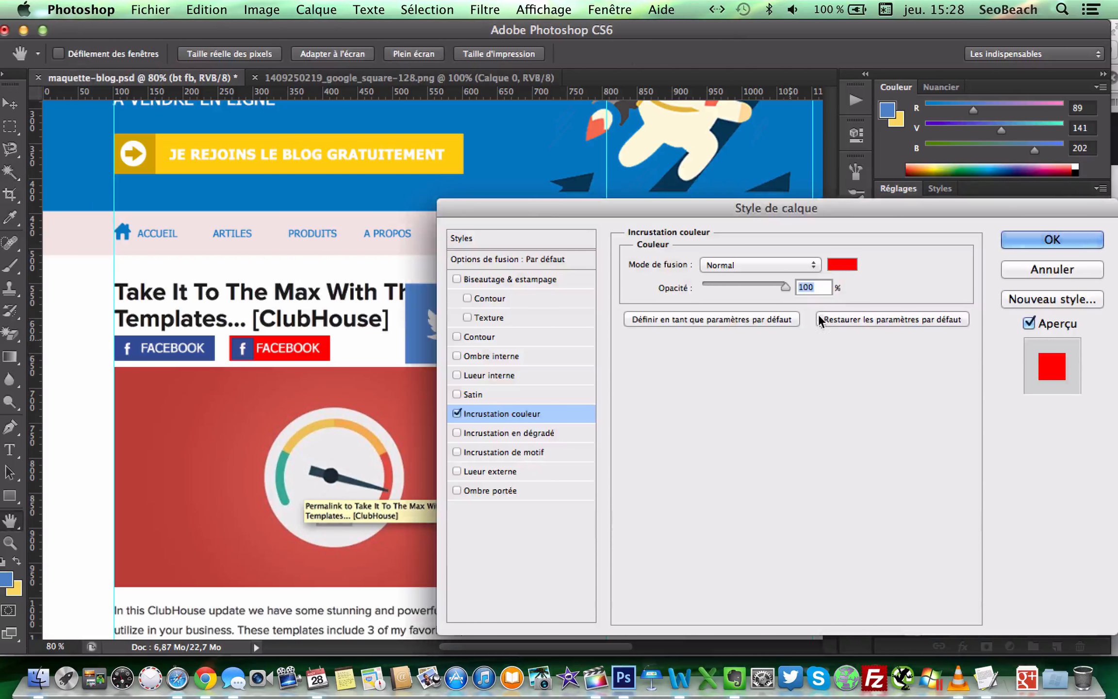
{"action": "left_click", "coordinate": [844, 265]}
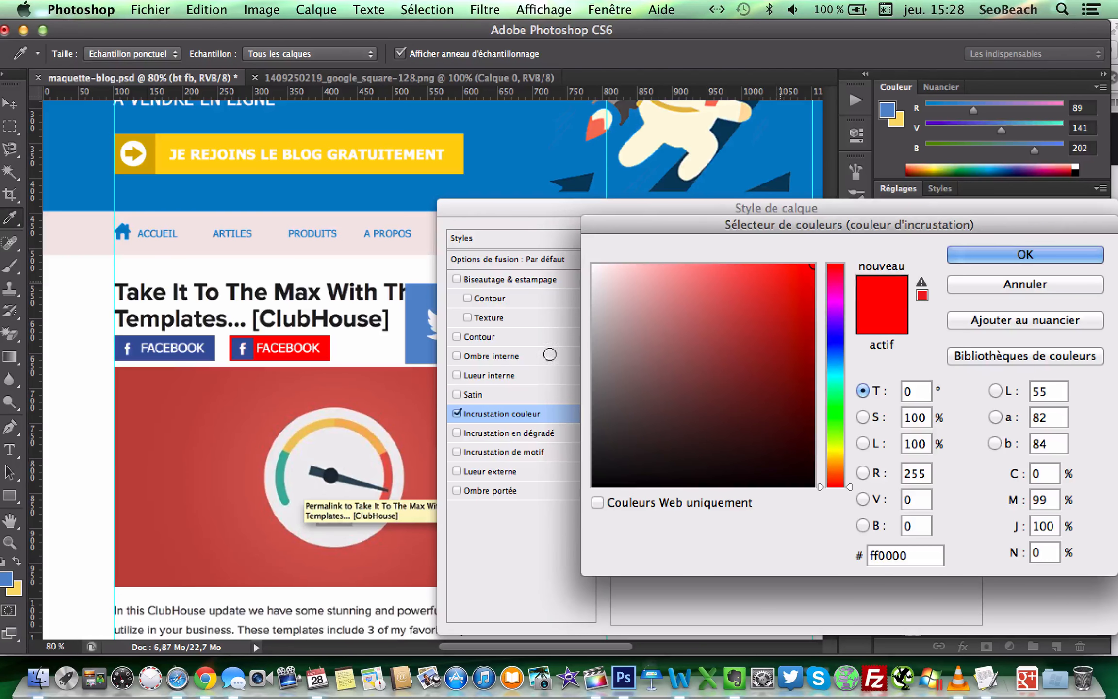
{"action": "left_click", "coordinate": [6, 575]}
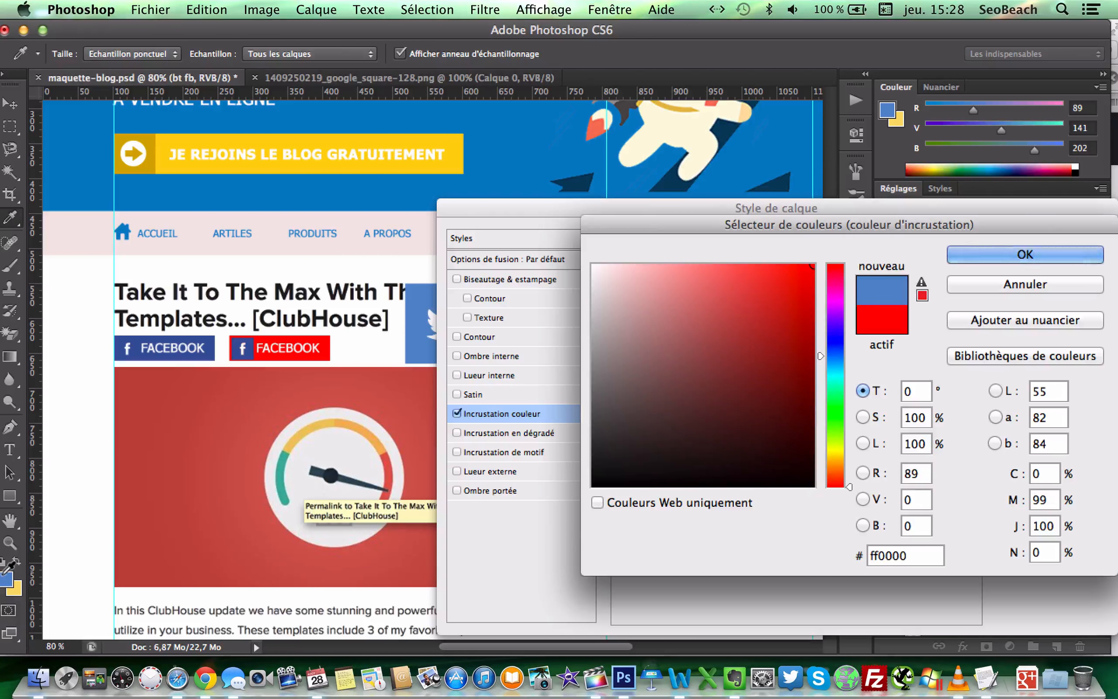
{"action": "key", "text": "Return"}
{"action": "key", "text": "Return"}
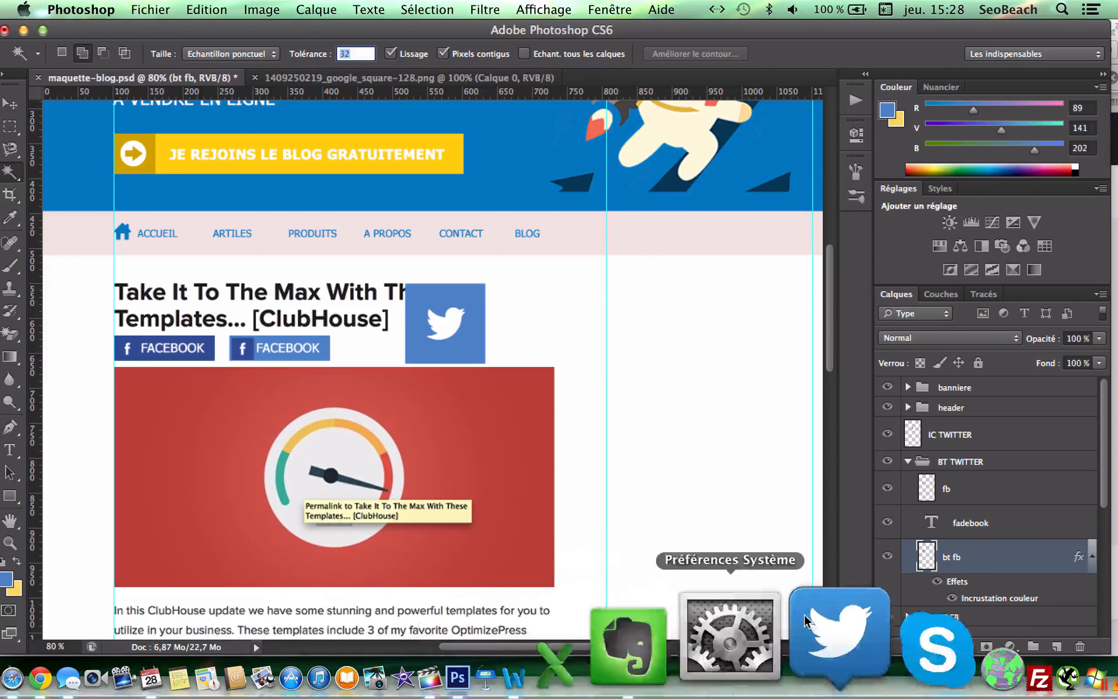
Replace the FACEBOOK label in the BT TWITTER group with the text TWITTER
{"action": "left_click", "coordinate": [984, 521]}
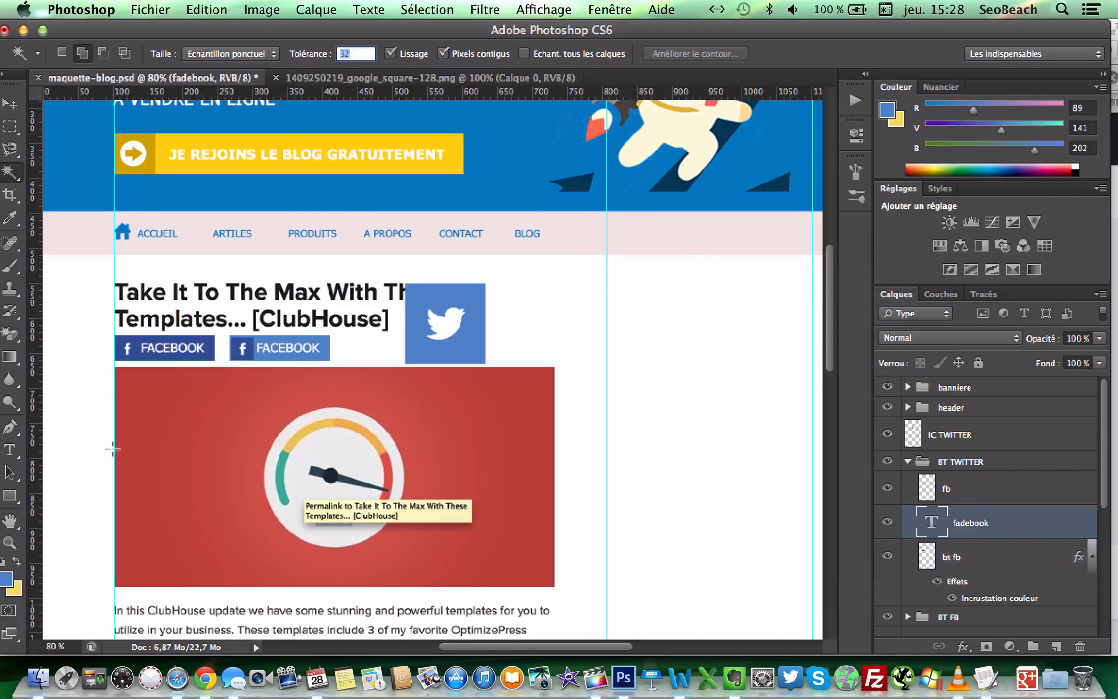
{"action": "left_click", "coordinate": [9, 447]}
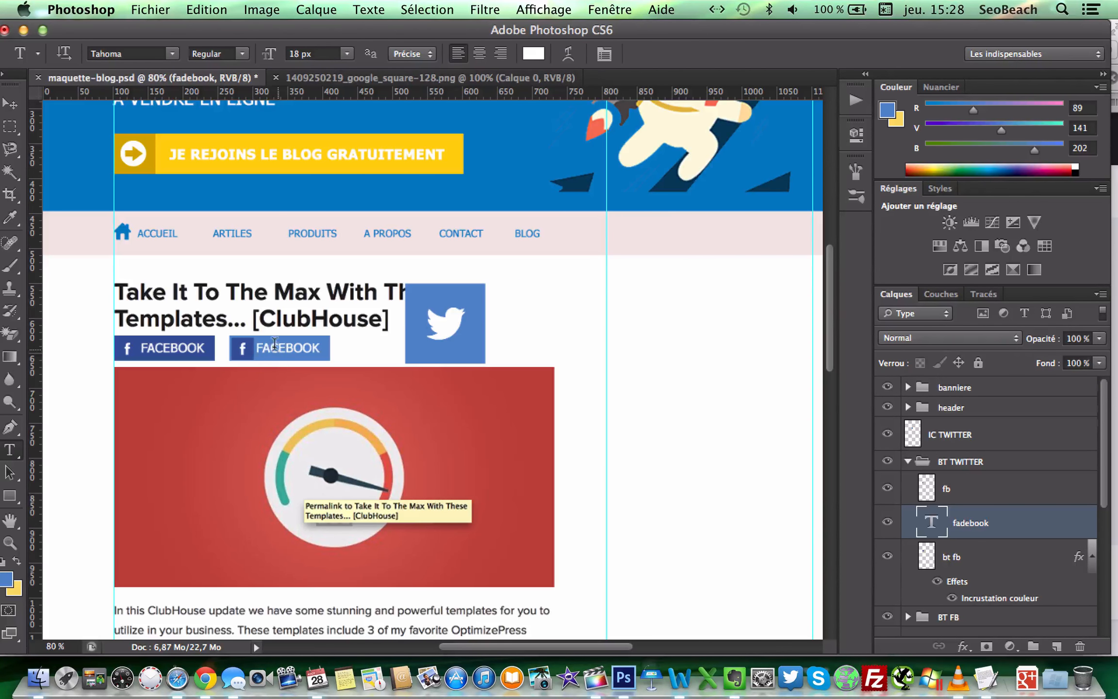
{"action": "double_click", "coordinate": [283, 348]}
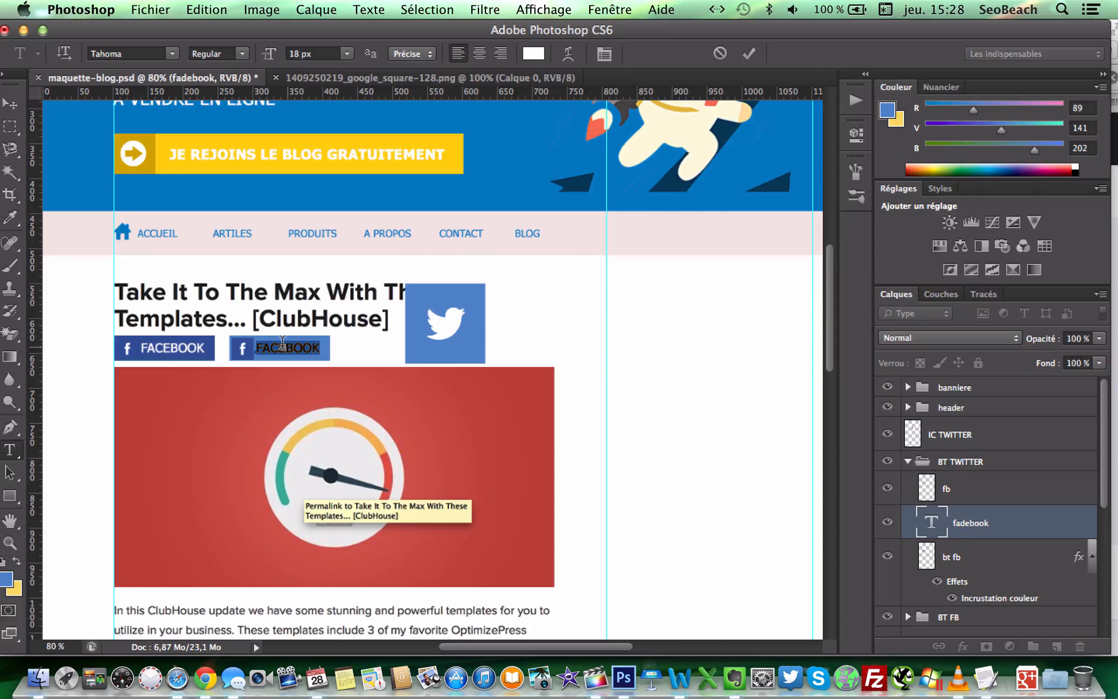
{"action": "type", "text": "t"}
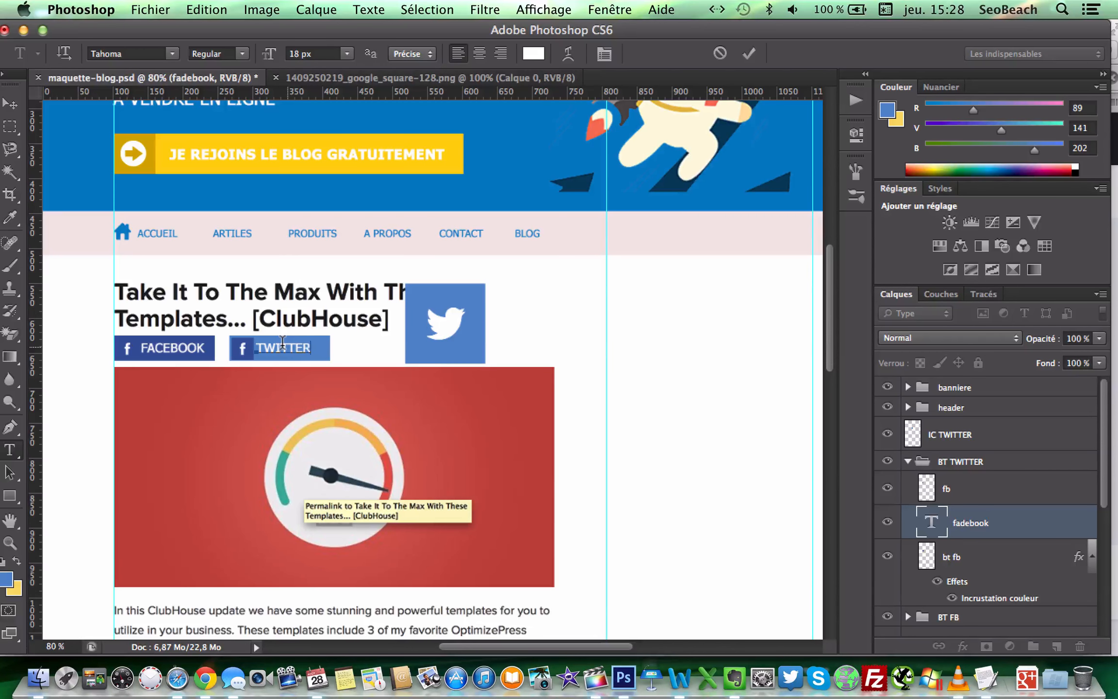
Nudge the TWITTER label to the right and delete the fb icon layer from the BT TWITTER group
{"action": "left_click", "coordinate": [10, 105]}
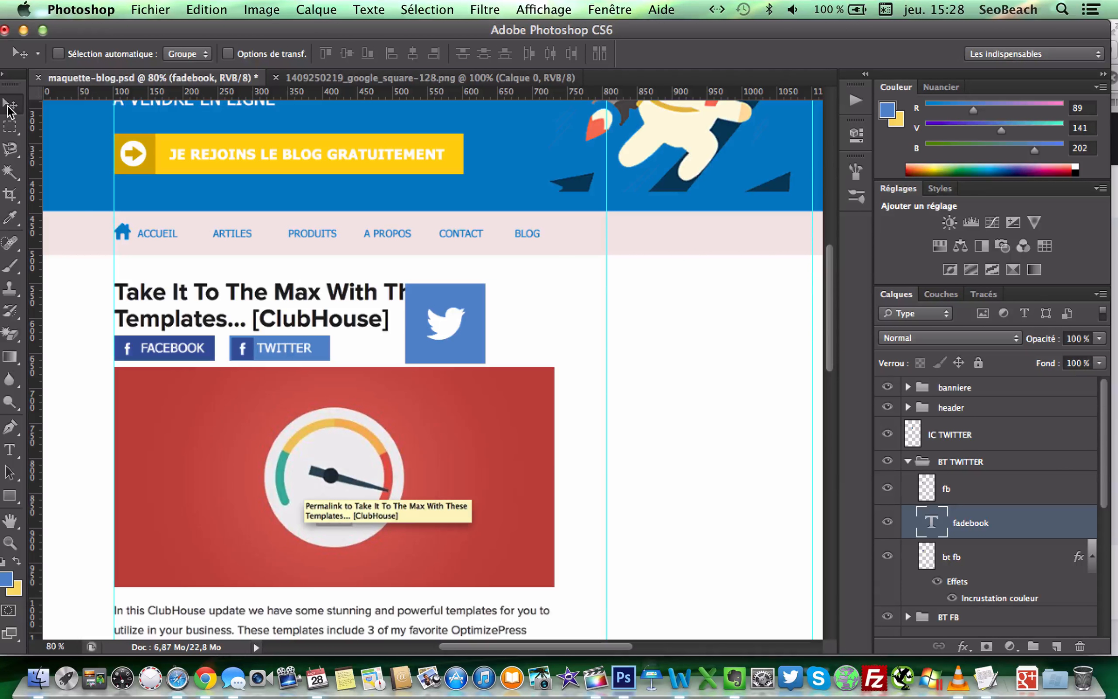
{"action": "key", "text": "Right"}
{"action": "key", "text": "Right"}
{"action": "key", "text": "Right"}
{"action": "key", "text": "Right"}
{"action": "key", "text": "Right"}
{"action": "key", "text": "Right"}
{"action": "key", "text": "Right"}
{"action": "key", "text": "Right"}
{"action": "key", "text": "Right"}
{"action": "key", "text": "Right"}
{"action": "left_click", "coordinate": [990, 484]}
{"action": "left_click_drag", "start_coordinate": [997, 485], "coordinate": [1080, 645]}
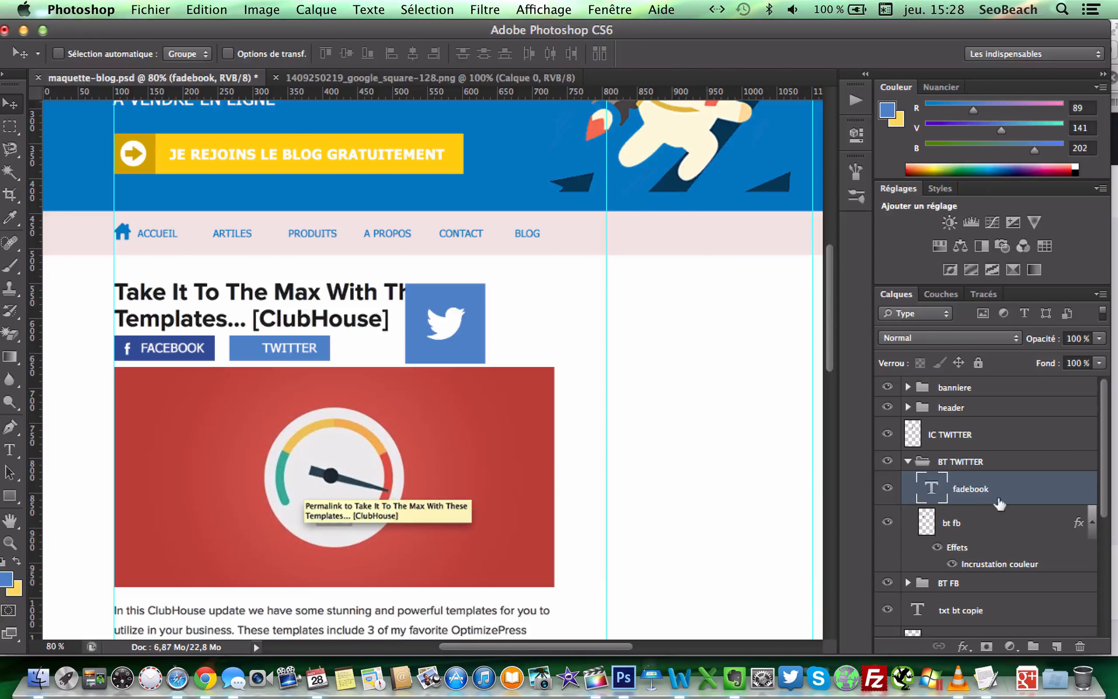
Scale the IC TWITTER icon down proportionally so it fits within the height of the Twitter button
{"action": "left_click", "coordinate": [979, 435]}
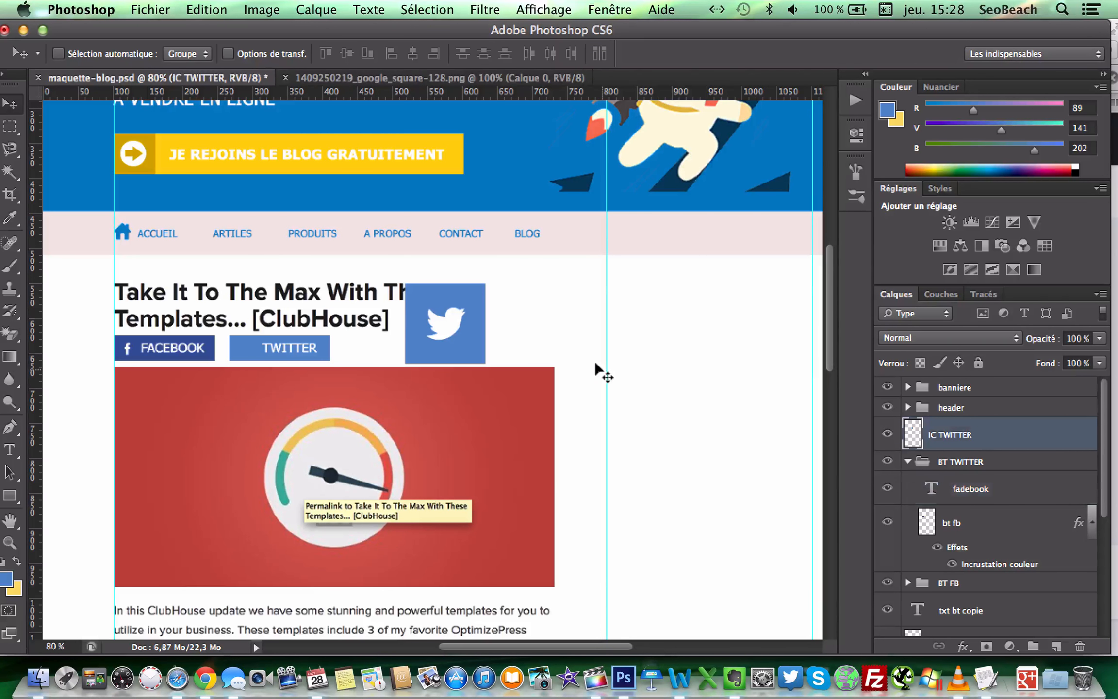
{"action": "key", "text": "super+t"}
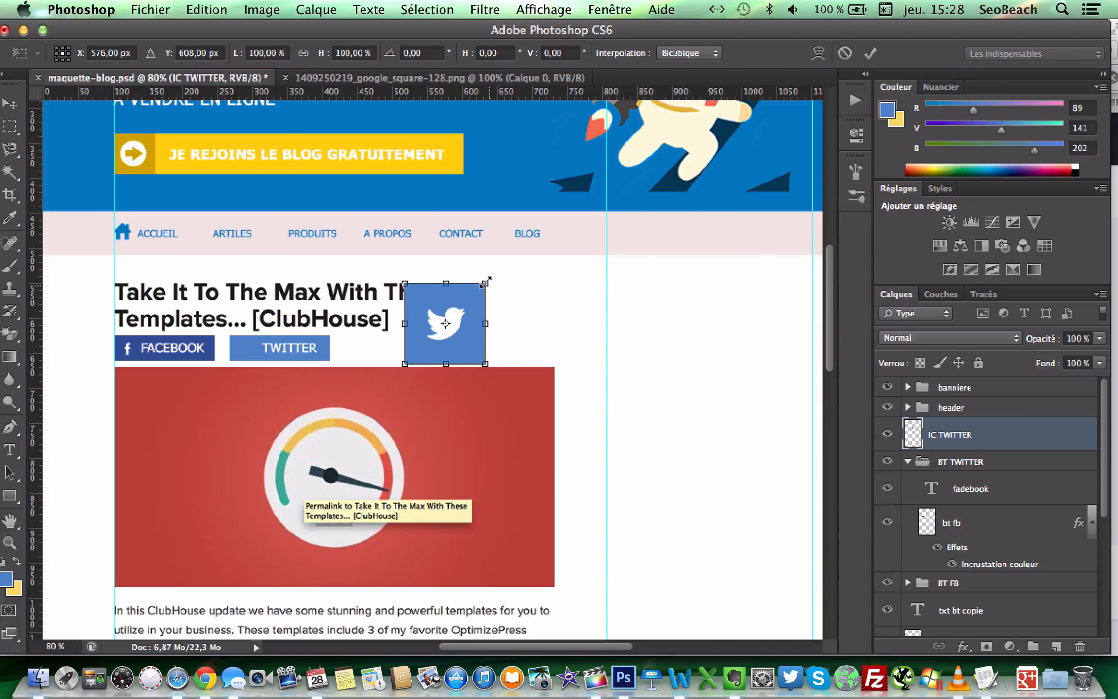
{"action": "left_click_drag", "start_coordinate": [485, 281], "coordinate": [426, 343]}
{"action": "key", "text": "Return"}
Move the IC TWITTER icon into the Twitter button, just left of the TWITTER label and vertically centred
{"action": "key", "text": "shift+Left"}
{"action": "key", "text": "shift+Left"}
{"action": "key", "text": "shift+Left"}
{"action": "key", "text": "shift+Left"}
{"action": "key", "text": "shift+Left"}
{"action": "key", "text": "shift+Left"}
{"action": "key", "text": "shift+Left"}
{"action": "key", "text": "shift+Left"}
{"action": "key", "text": "shift+Left"}
{"action": "key", "text": "shift+Left"}
{"action": "key", "text": "shift+Left"}
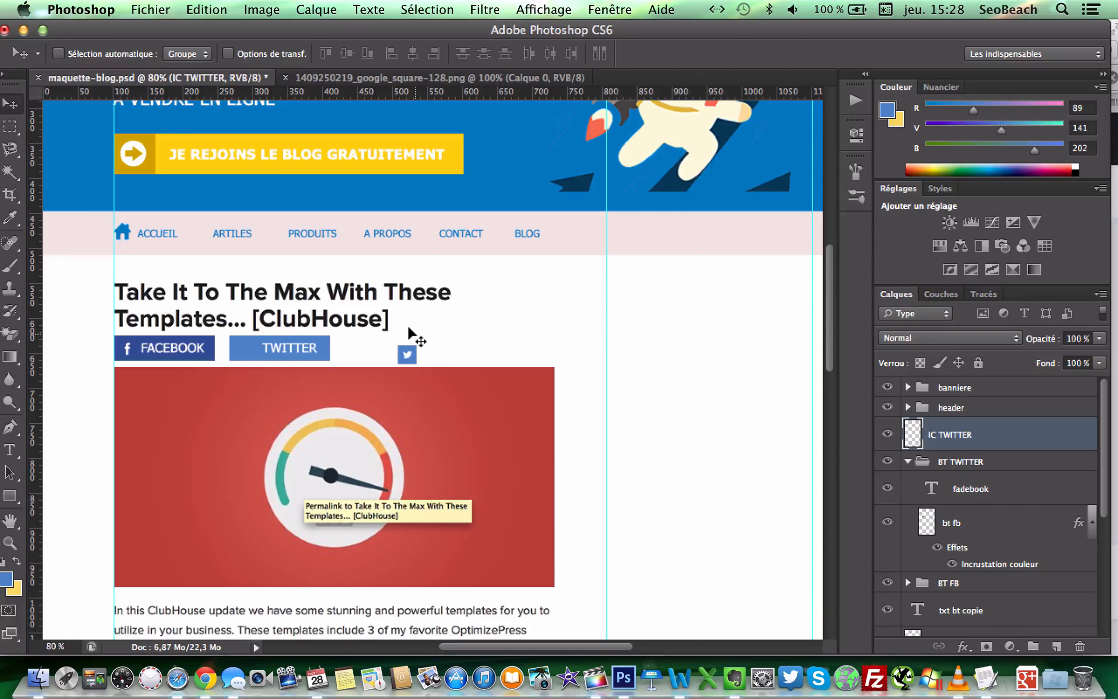
{"action": "key", "text": "shift+Left"}
{"action": "key", "text": "shift+Left"}
{"action": "key", "text": "shift+Left"}
{"action": "key", "text": "shift+Left"}
{"action": "key", "text": "shift+Left"}
{"action": "key", "text": "shift+Left"}
{"action": "key", "text": "shift+Left"}
{"action": "key", "text": "shift+Left"}
{"action": "key", "text": "shift+Left"}
{"action": "key", "text": "shift+Left"}
{"action": "key", "text": "shift+Left"}
{"action": "key", "text": "shift+Left"}
{"action": "key", "text": "shift+Left"}
{"action": "key", "text": "shift+Left"}
{"action": "key", "text": "shift+Left"}
{"action": "key", "text": "shift+Left"}
{"action": "key", "text": "shift+Left"}
{"action": "key", "text": "shift+Left"}
{"action": "key", "text": "shift+Left"}
{"action": "key", "text": "Up"}
{"action": "key", "text": "Up"}
{"action": "key", "text": "Up"}
{"action": "key", "text": "Up"}
{"action": "key", "text": "Up"}
{"action": "key", "text": "Up"}
{"action": "key", "text": "Up"}
{"action": "key", "text": "Up"}
{"action": "key", "text": "Up"}
{"action": "key", "text": "Right"}
{"action": "key", "text": "Right"}
{"action": "key", "text": "Right"}
{"action": "key", "text": "Right"}
{"action": "key", "text": "Right"}
Collapse the bt fb layer's effects and nudge the TWITTER label left, closer to the bird icon
{"action": "left_click", "coordinate": [1091, 522]}
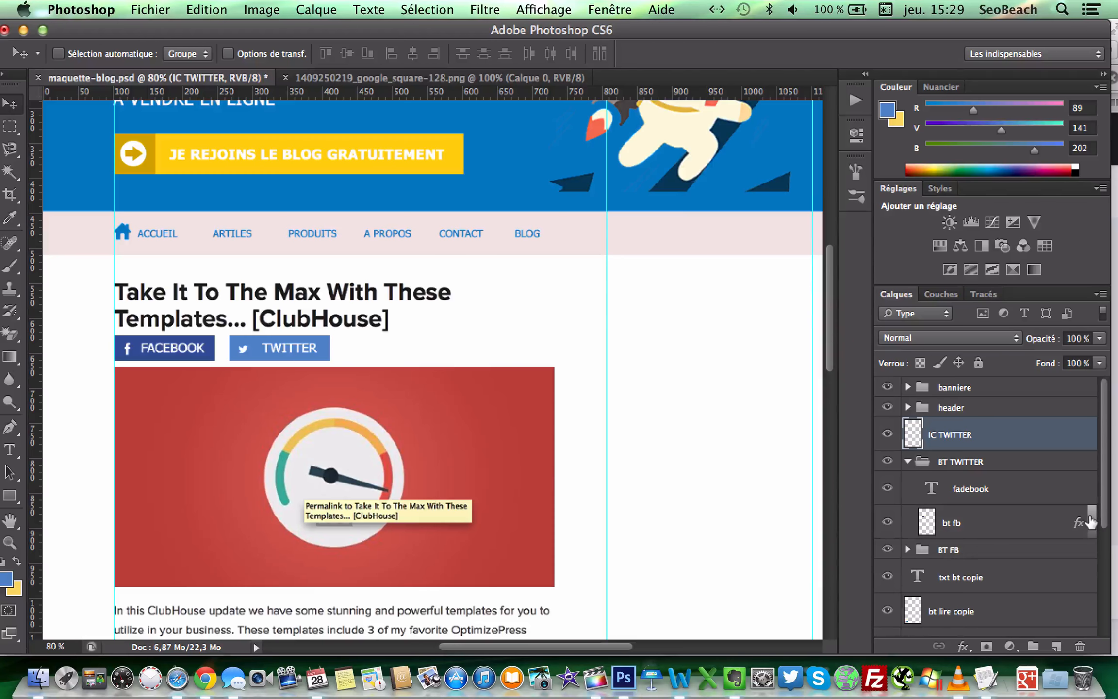
{"action": "left_click", "coordinate": [973, 490]}
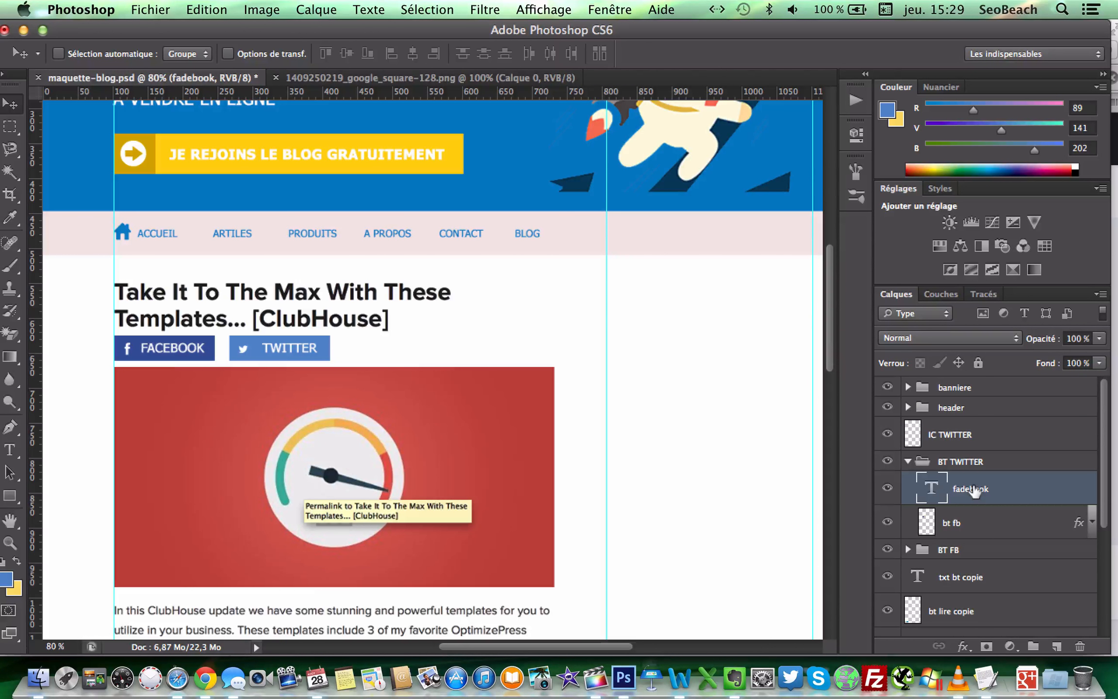
{"action": "key", "text": "Left"}
{"action": "key", "text": "Left"}
{"action": "key", "text": "Left"}
{"action": "key", "text": "Left"}
{"action": "key", "text": "Left"}
{"action": "key", "text": "Left"}
{"action": "key", "text": "Left"}
{"action": "key", "text": "Left"}
Place the IC TWITTER layer inside the BT TWITTER group, between the label and bt fb, and collapse the group
{"action": "left_click", "coordinate": [957, 433]}
{"action": "left_click_drag", "start_coordinate": [973, 431], "coordinate": [966, 491]}
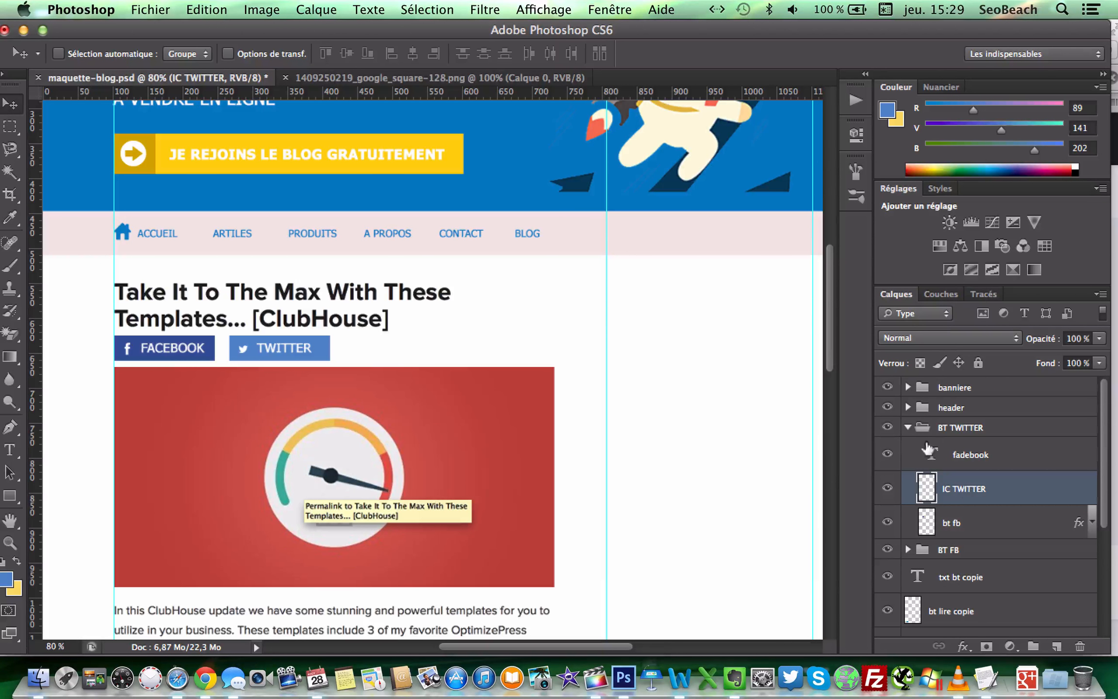
{"action": "left_click", "coordinate": [906, 427]}
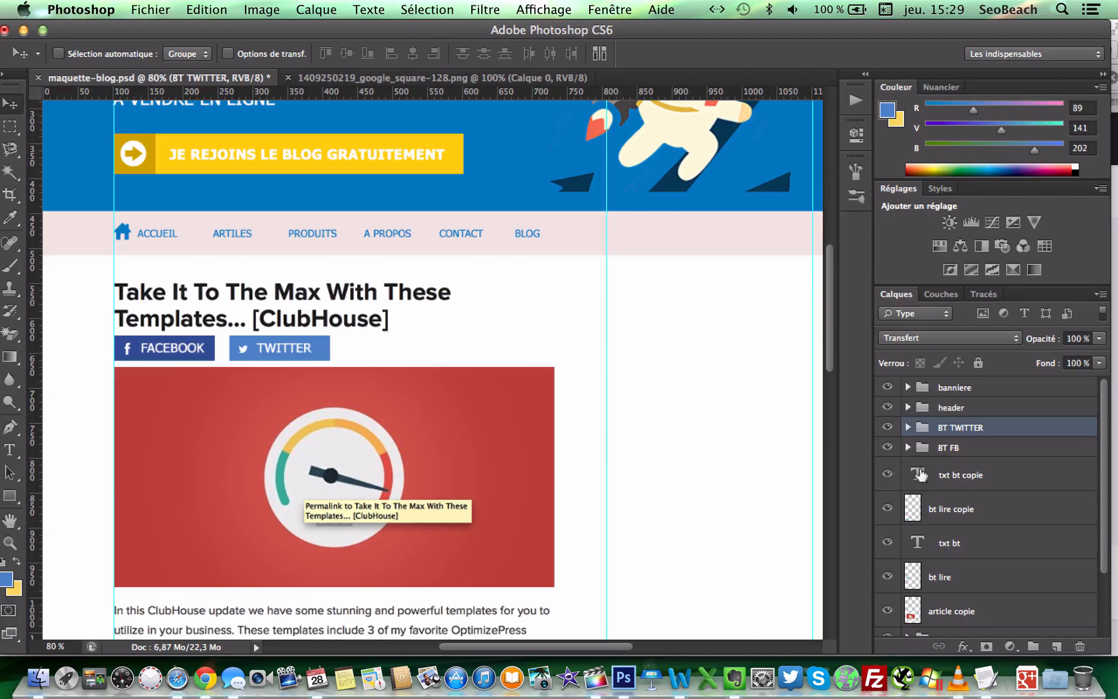
Shift the BT TWITTER and BT FB groups together to the right, leaving room for a text before the Facebook button
{"action": "left_click", "coordinate": [958, 445], "text": "shift"}
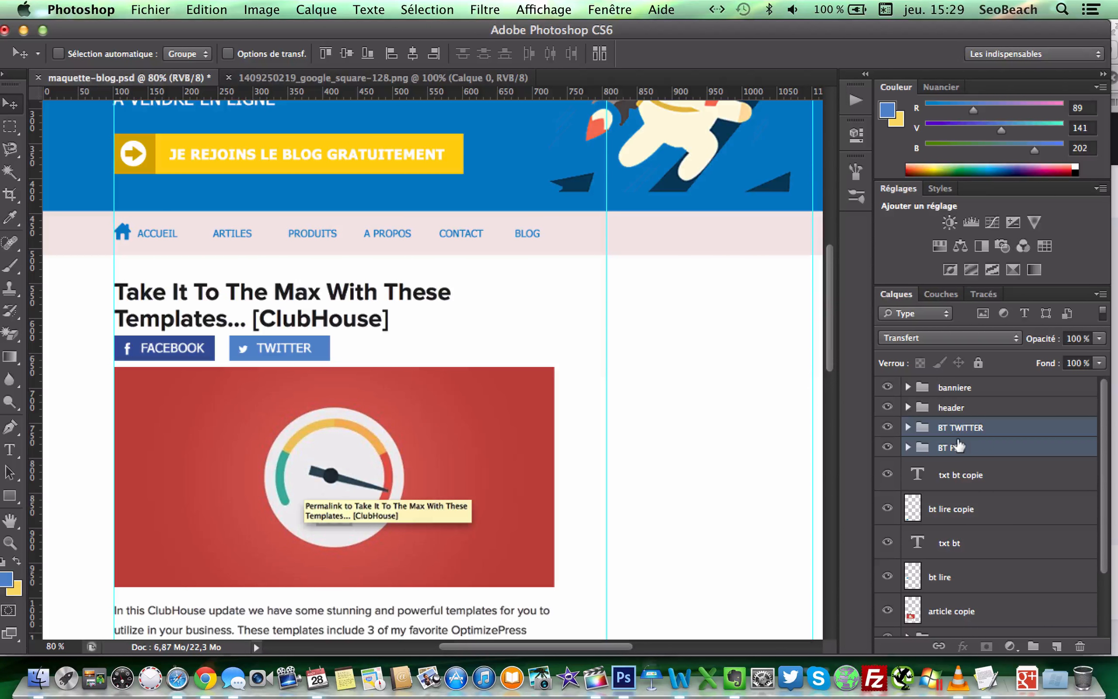
{"action": "key", "text": "shift+Right"}
{"action": "key", "text": "shift+Right"}
{"action": "key", "text": "shift+Right"}
{"action": "key", "text": "shift+Right"}
{"action": "key", "text": "shift+Right"}
{"action": "key", "text": "shift+Right"}
{"action": "key", "text": "shift+Right"}
{"action": "key", "text": "shift+Right"}
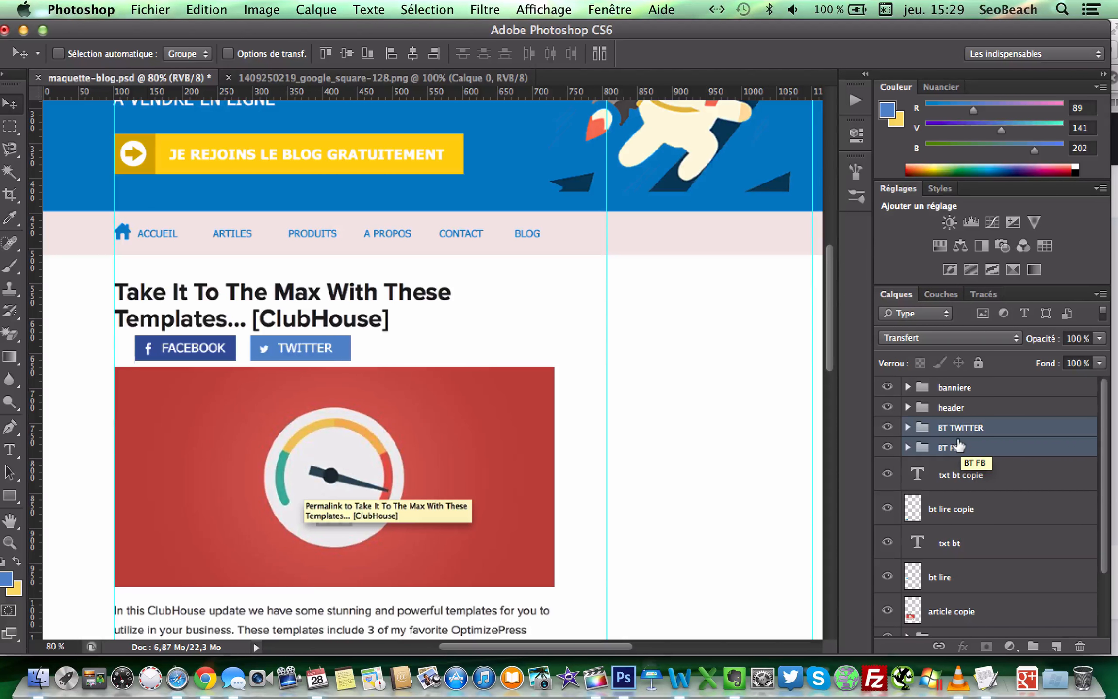
{"action": "key", "text": "shift+Right"}
{"action": "key", "text": "shift+Right"}
{"action": "key", "text": "shift+Right"}
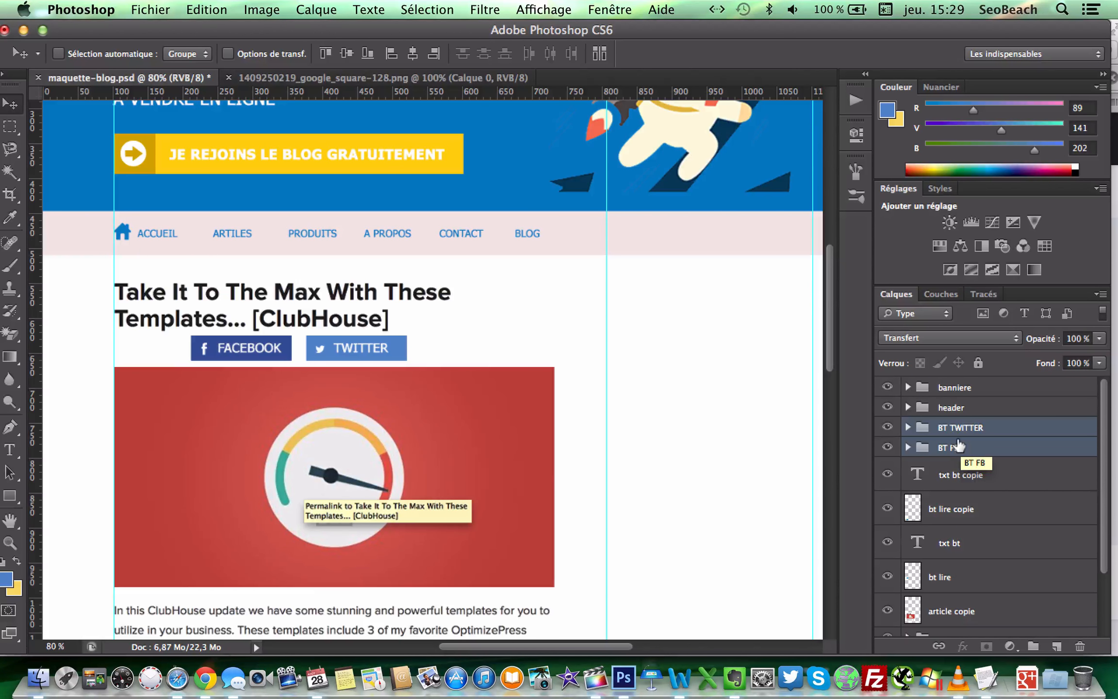
{"action": "key", "text": "shift+Right"}
{"action": "key", "text": "shift+Right"}
{"action": "key", "text": "shift+Right"}
{"action": "key", "text": "shift+Right"}
{"action": "key", "text": "shift+Right"}
{"action": "key", "text": "shift+Right"}
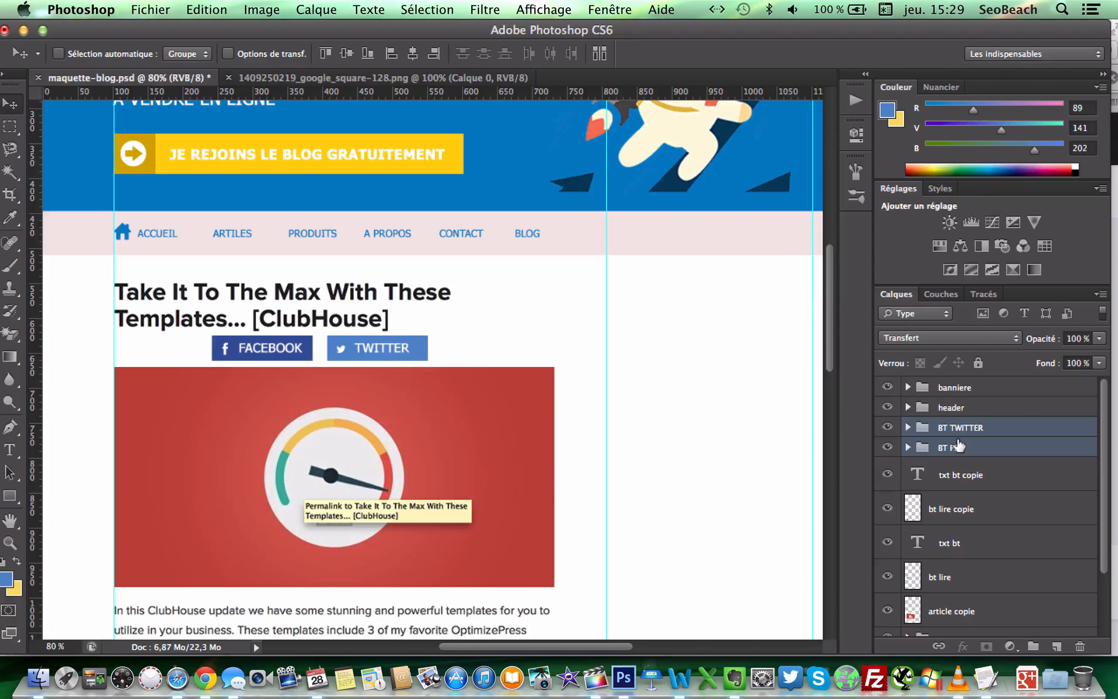
{"action": "key", "text": "shift+Right"}
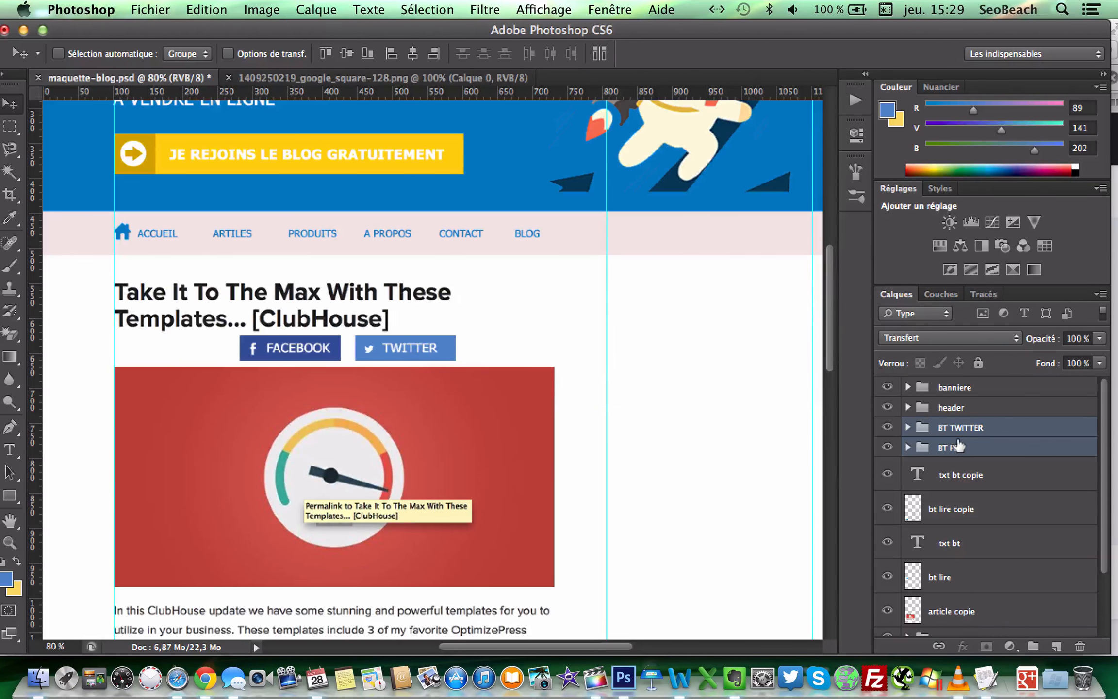
Create a new layer named PAETAGE above the BT TWITTER group
{"action": "key", "text": "super+shift+n"}
{"action": "type", "text": "P"}
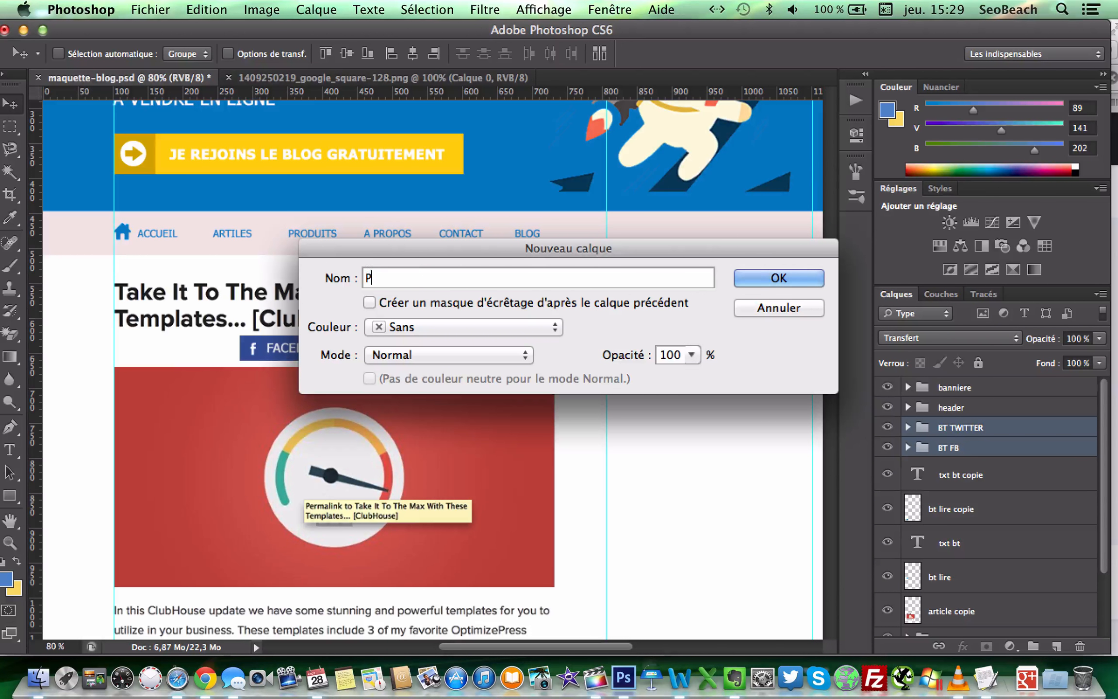
{"action": "type", "text": "AETAGE"}
{"action": "key", "text": "Return"}
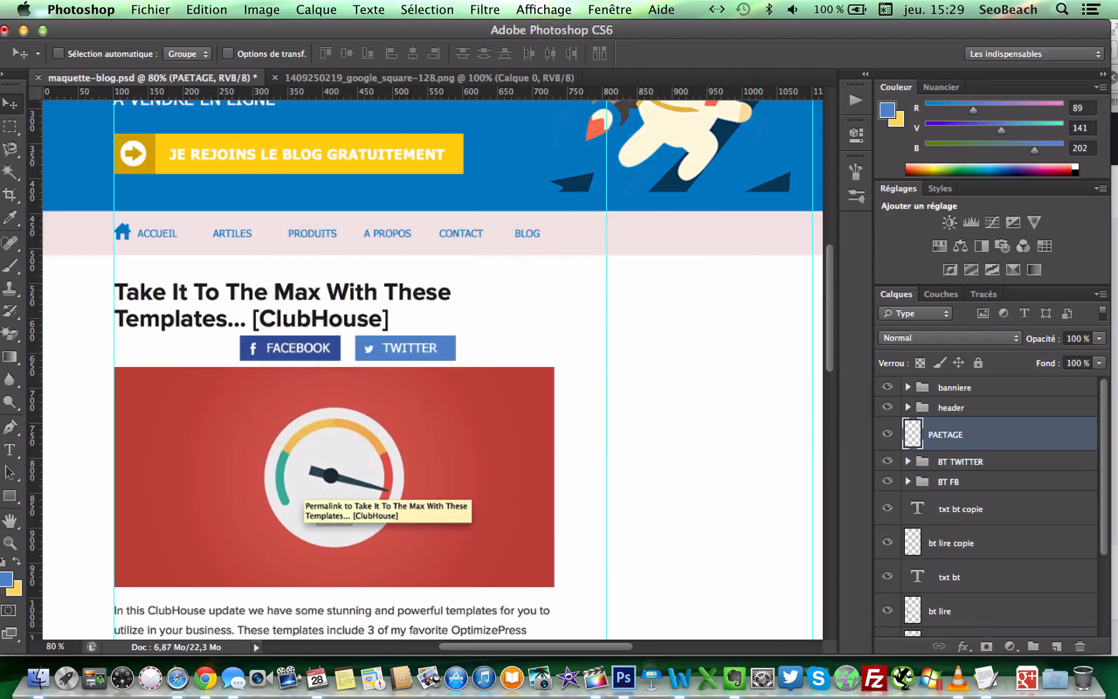
Set the foreground colour to the banner's blue, RGB 22, 132, 197, by sampling it in the mockup
{"action": "left_click", "coordinate": [6, 578]}
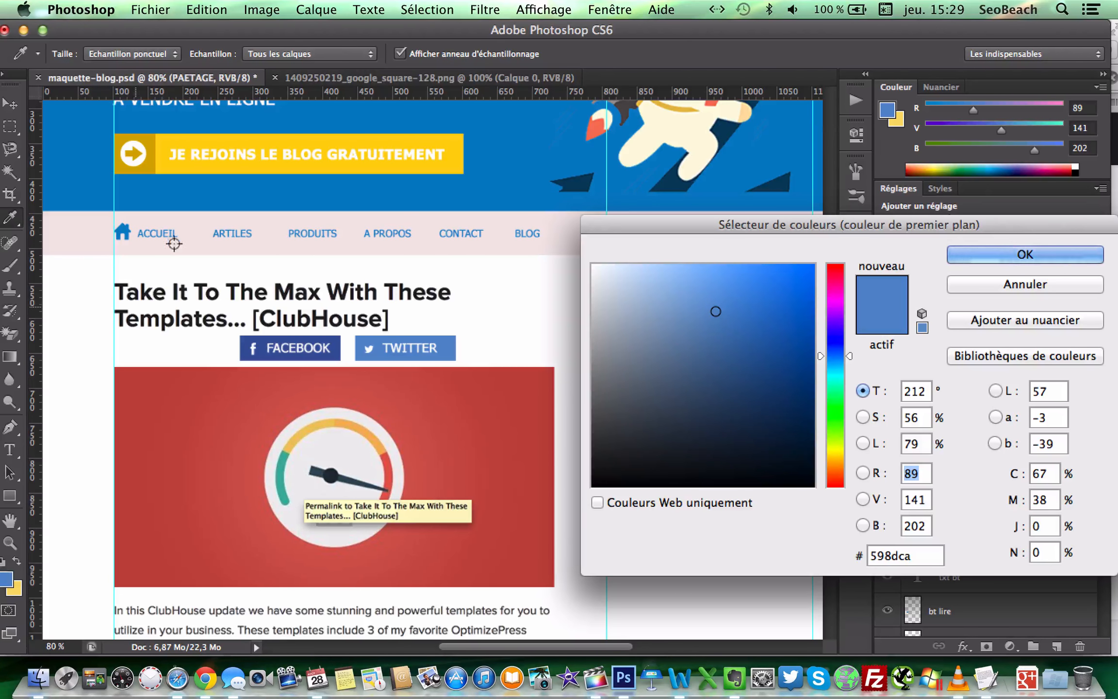
{"action": "left_click", "coordinate": [239, 198]}
{"action": "left_click", "coordinate": [1000, 252]}
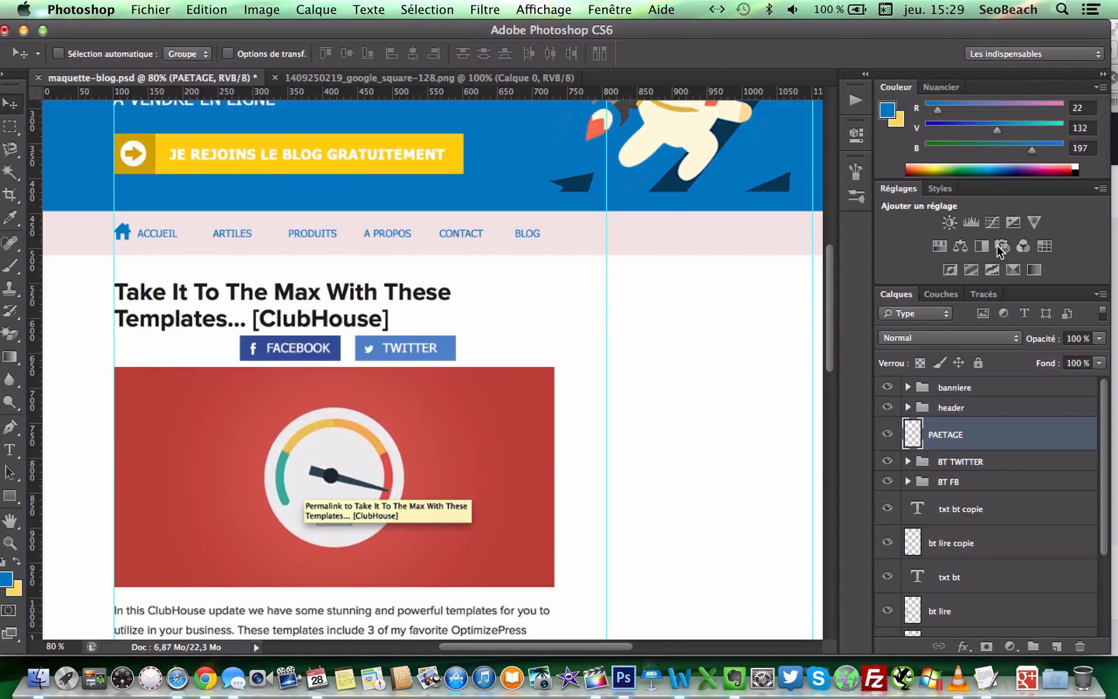
Add the text "Partager" in the Hand Of Sean font at 18 px on the PAETAGE layer, before the Facebook button
{"action": "left_click", "coordinate": [9, 450]}
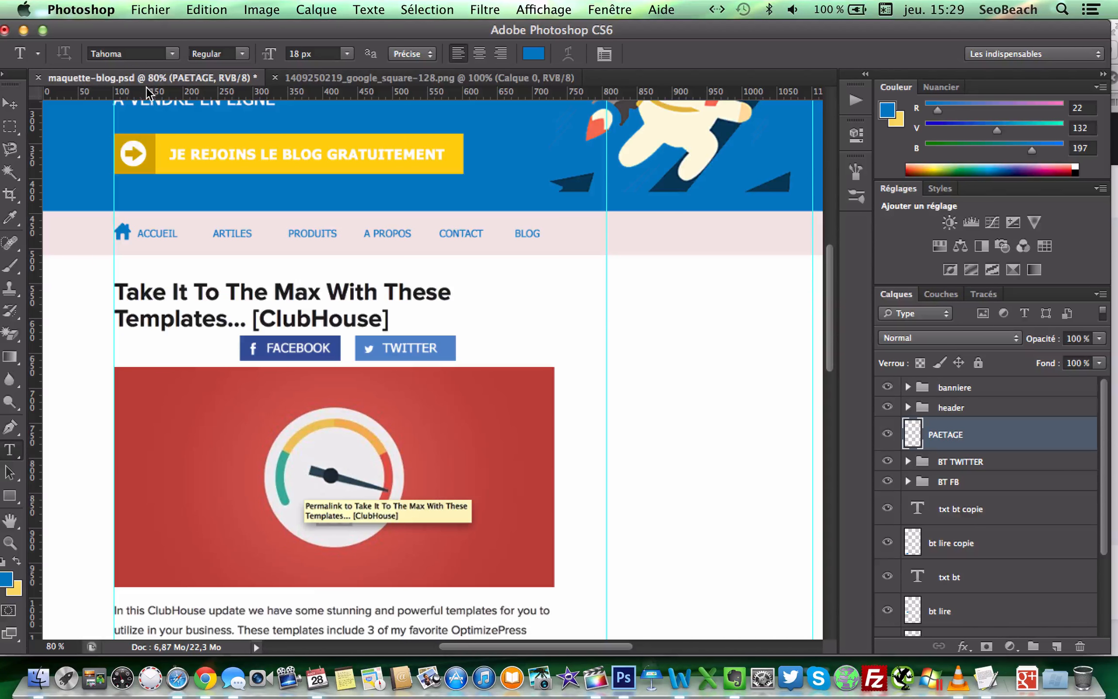
{"action": "left_click", "coordinate": [128, 54]}
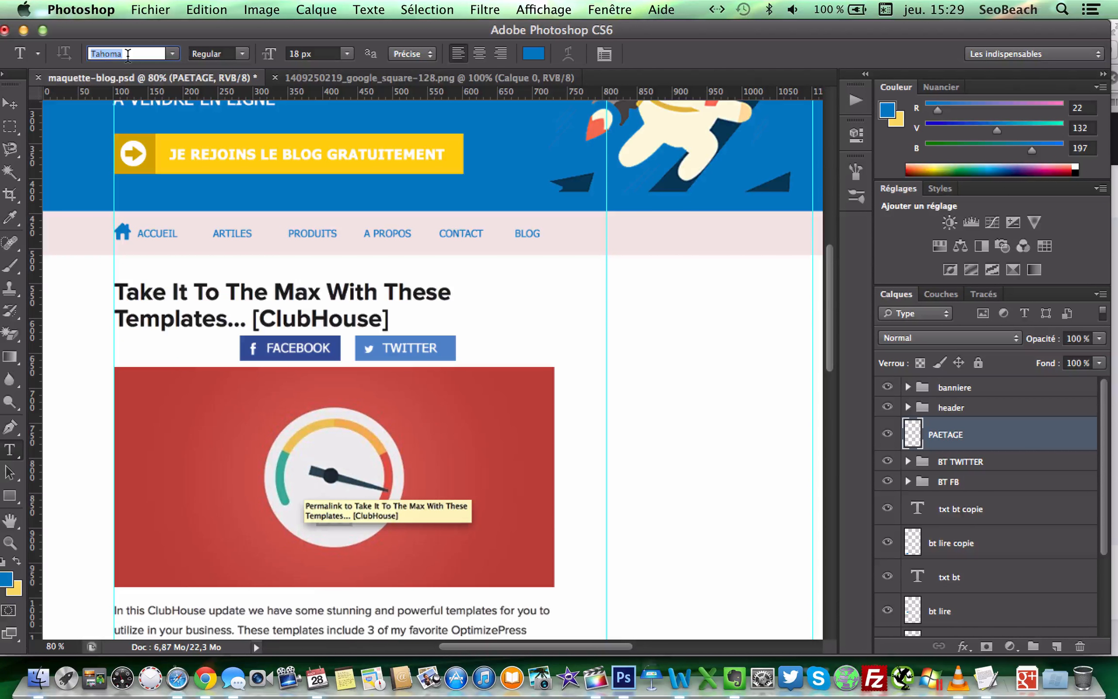
{"action": "type", "text": "Ha"}
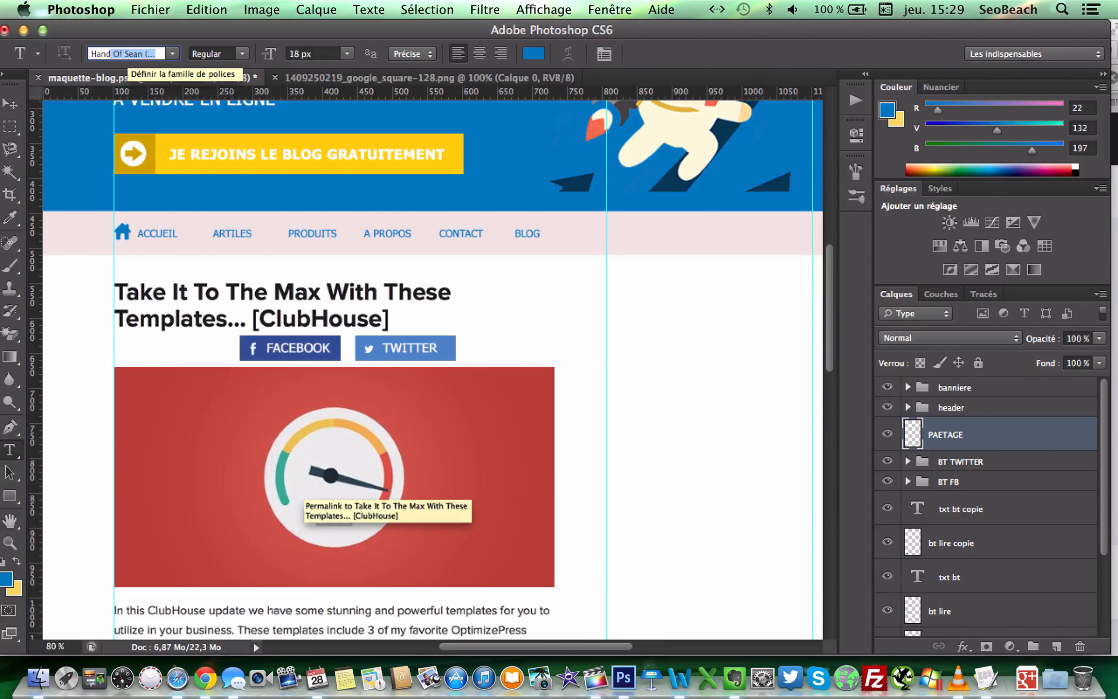
{"action": "type", "text": "nd"}
{"action": "key", "text": "Return"}
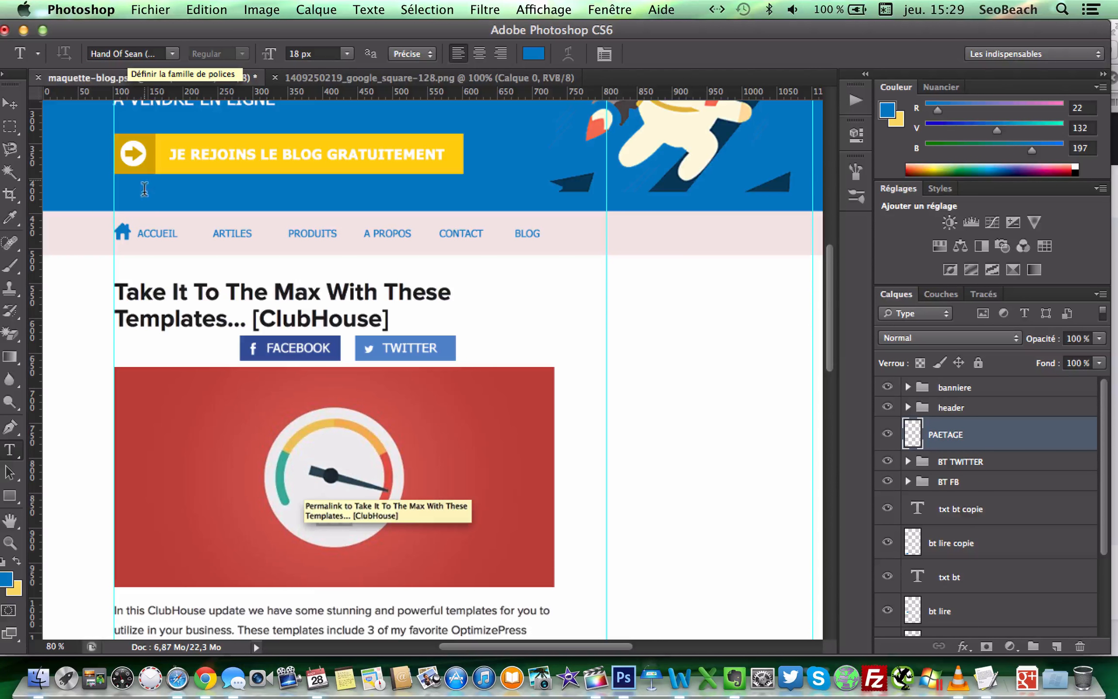
{"action": "left_click", "coordinate": [134, 344]}
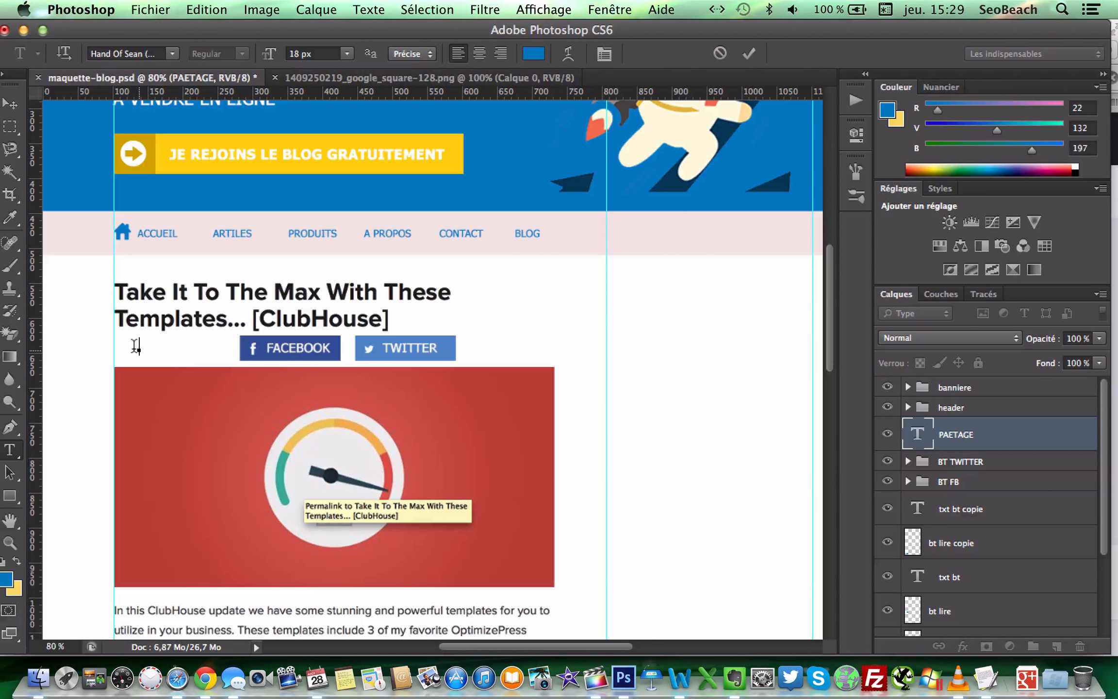
{"action": "type", "text": "PARTAGER"}
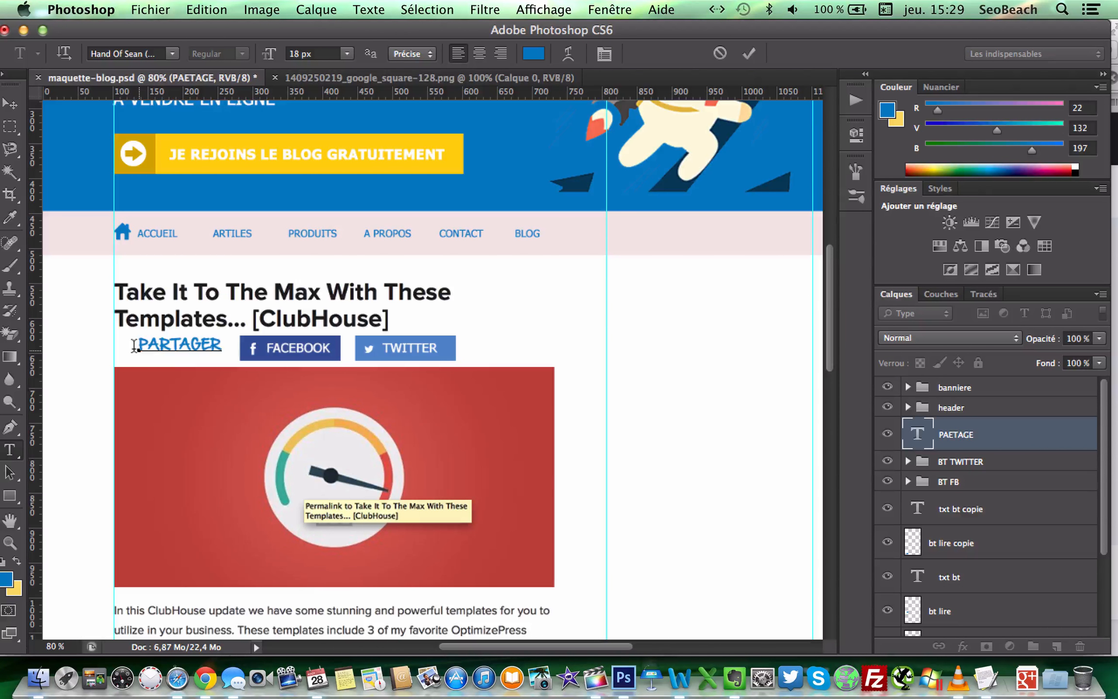
{"action": "key", "text": "BackSpace"}
{"action": "key", "text": "BackSpace"}
{"action": "key", "text": "BackSpace"}
{"action": "key", "text": "BackSpace"}
{"action": "key", "text": "BackSpace"}
{"action": "key", "text": "BackSpace"}
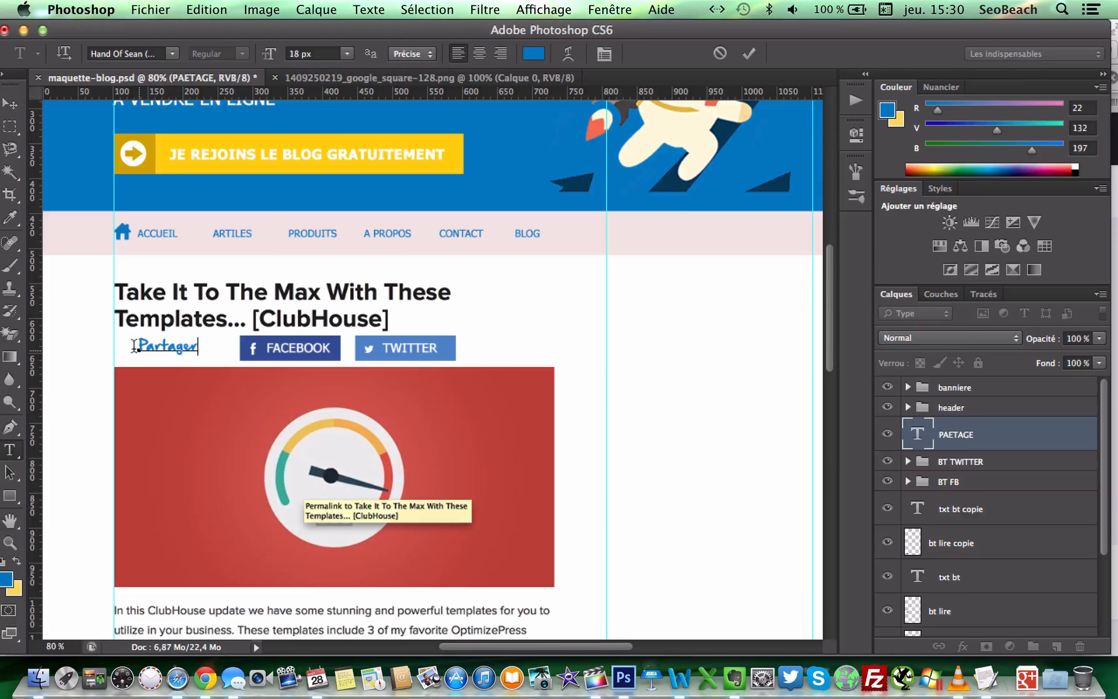
Move the Partager text left to the content's left guide and slightly down to line up with the share buttons
{"action": "left_click", "coordinate": [9, 105]}
{"action": "key", "text": "Left"}
{"action": "key", "text": "Left"}
{"action": "key", "text": "Left"}
{"action": "key", "text": "Left"}
{"action": "key", "text": "Left"}
{"action": "key", "text": "Left"}
{"action": "key", "text": "Left"}
{"action": "key", "text": "Left"}
{"action": "key", "text": "Left"}
{"action": "key", "text": "Left"}
{"action": "key", "text": "Left"}
{"action": "key", "text": "Left"}
{"action": "key", "text": "Left"}
{"action": "key", "text": "Left"}
{"action": "key", "text": "Left"}
{"action": "key", "text": "Left"}
{"action": "key", "text": "Left"}
{"action": "key", "text": "Left"}
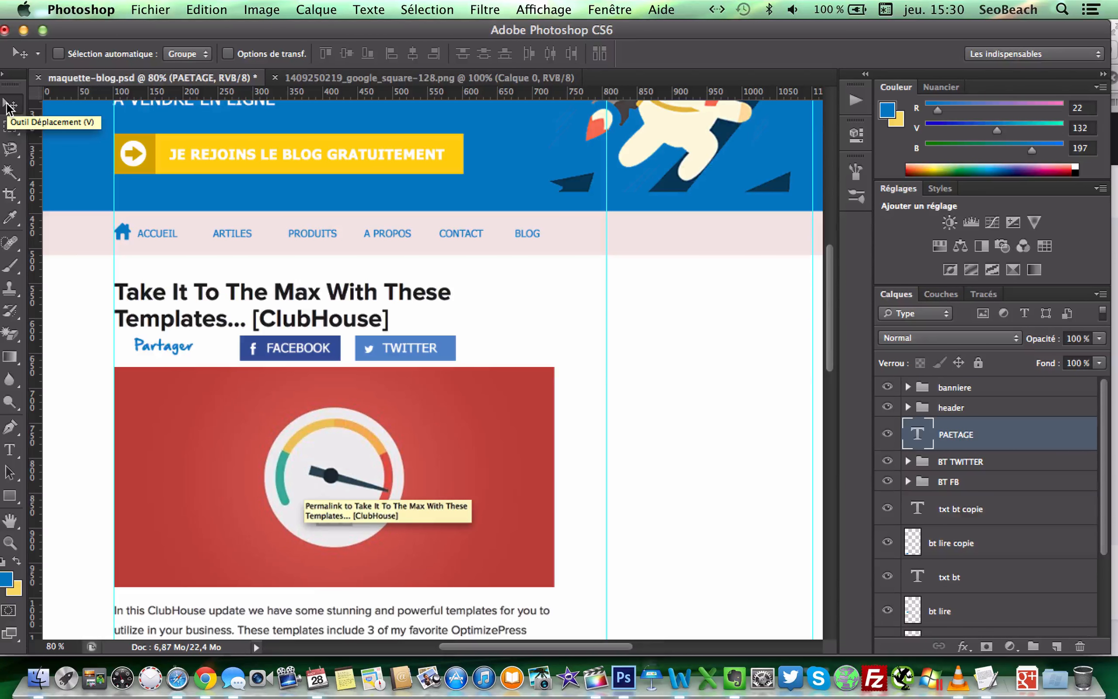
{"action": "key", "text": "Left"}
{"action": "key", "text": "Left"}
{"action": "key", "text": "Left"}
{"action": "key", "text": "Left"}
{"action": "key", "text": "Left"}
{"action": "key", "text": "Left"}
{"action": "key", "text": "Left"}
{"action": "key", "text": "Left"}
{"action": "key", "text": "Left"}
{"action": "key", "text": "Left"}
{"action": "key", "text": "Left"}
{"action": "key", "text": "Left"}
{"action": "key", "text": "Left"}
{"action": "key", "text": "Left"}
{"action": "key", "text": "Left"}
{"action": "key", "text": "Left"}
{"action": "key", "text": "Left"}
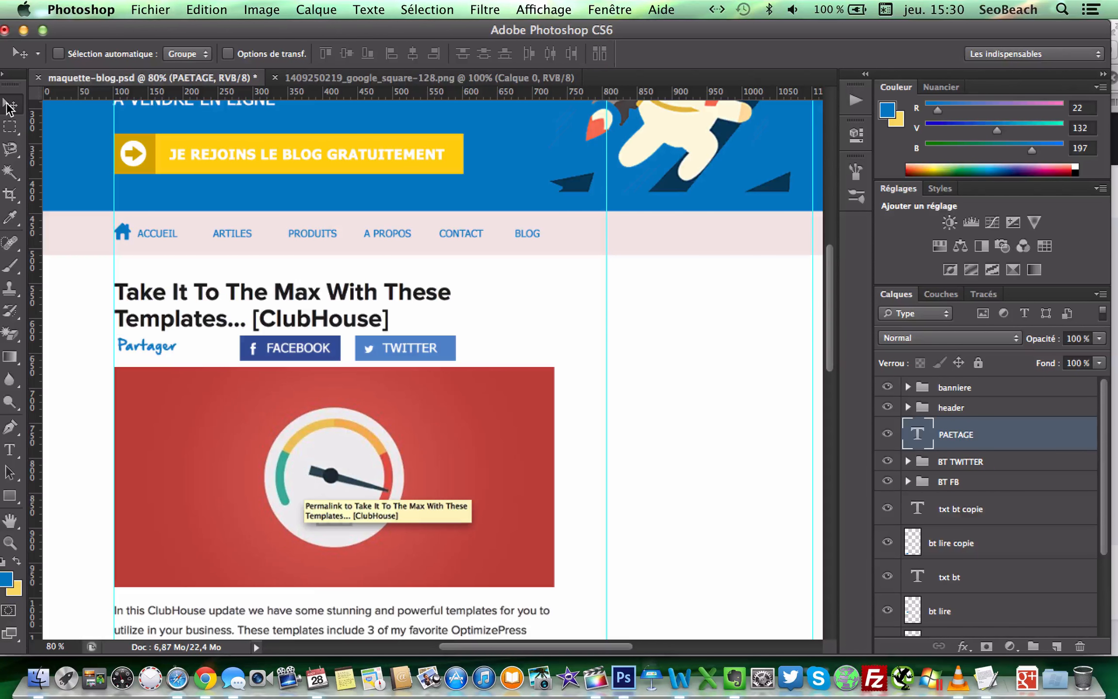
{"action": "key", "text": "Down"}
{"action": "key", "text": "Down"}
Shift the BT TWITTER and BT FB groups together to the left, close to the Partager text
{"action": "left_click", "coordinate": [973, 459]}
{"action": "left_click", "coordinate": [972, 479], "text": "shift"}
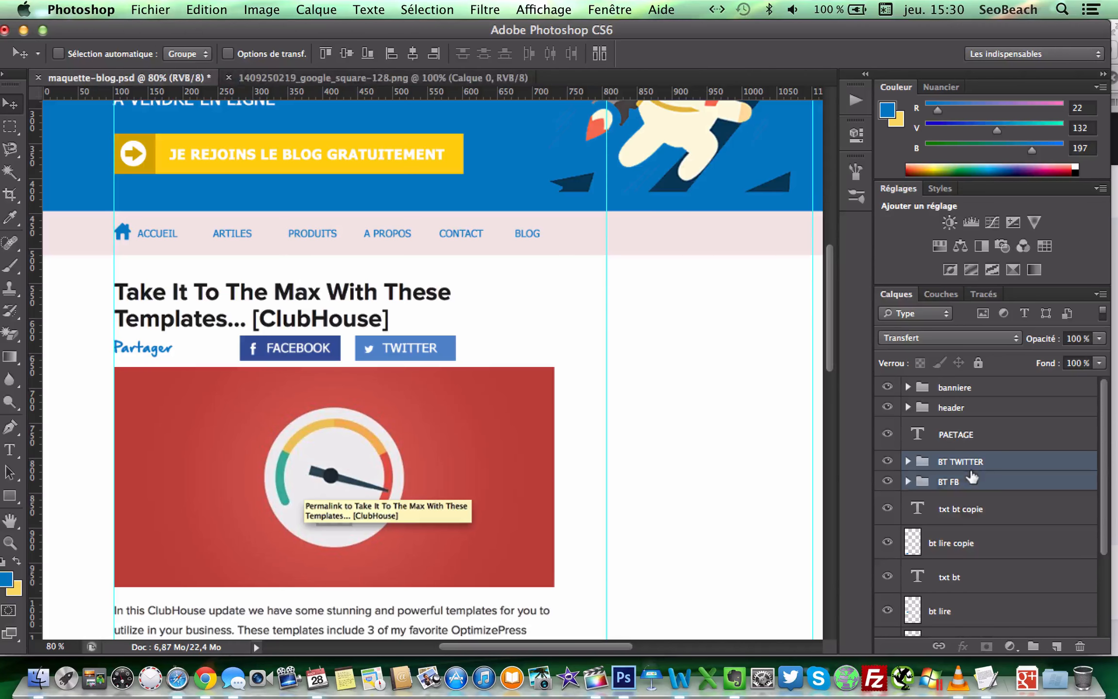
{"action": "key", "text": "shift+Left"}
{"action": "key", "text": "shift+Left"}
{"action": "key", "text": "shift+Left"}
{"action": "key", "text": "shift+Left"}
{"action": "key", "text": "shift+Left"}
{"action": "key", "text": "shift+Left"}
{"action": "key", "text": "shift+Left"}
{"action": "key", "text": "shift+Left"}
{"action": "key", "text": "shift+Left"}
{"action": "key", "text": "shift+Left"}
{"action": "key", "text": "shift+Left"}
{"action": "key", "text": "shift+Left"}
{"action": "key", "text": "shift+Left"}
{"action": "key", "text": "shift+Left"}
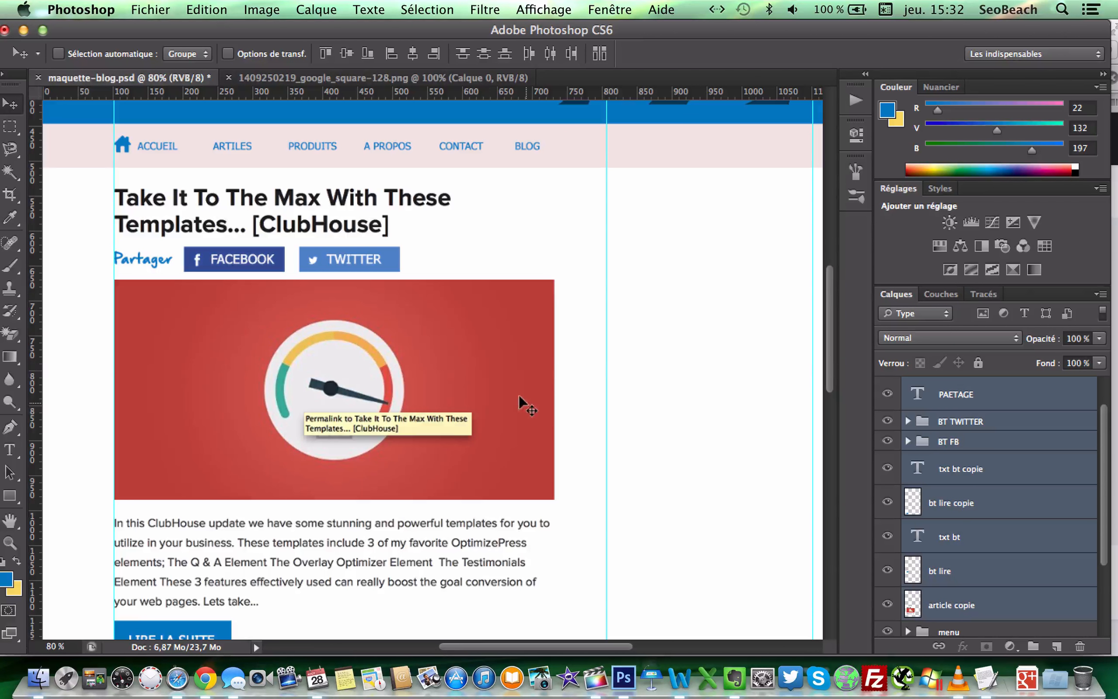
Create a new layer named titre sidebar directly above the article layer
{"action": "scroll", "coordinate": [518, 395], "scroll_direction": "up", "scroll_amount": 10}
{"action": "scroll", "coordinate": [518, 394], "scroll_direction": "down", "scroll_amount": 6}
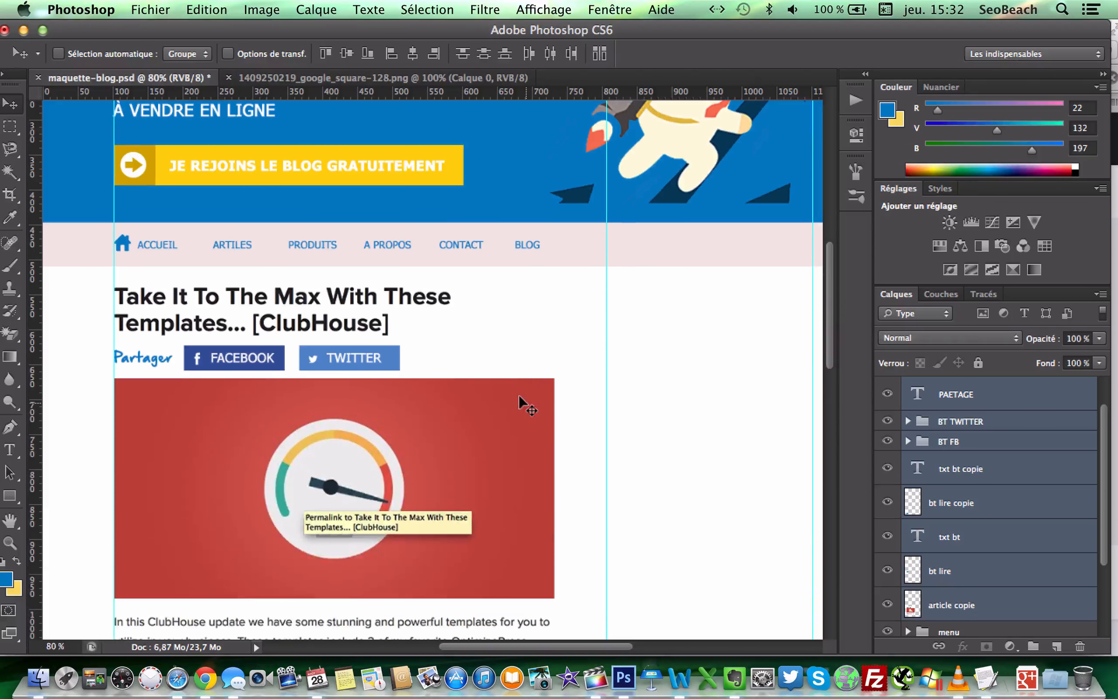
{"action": "scroll", "coordinate": [517, 394], "scroll_direction": "right", "scroll_amount": 1}
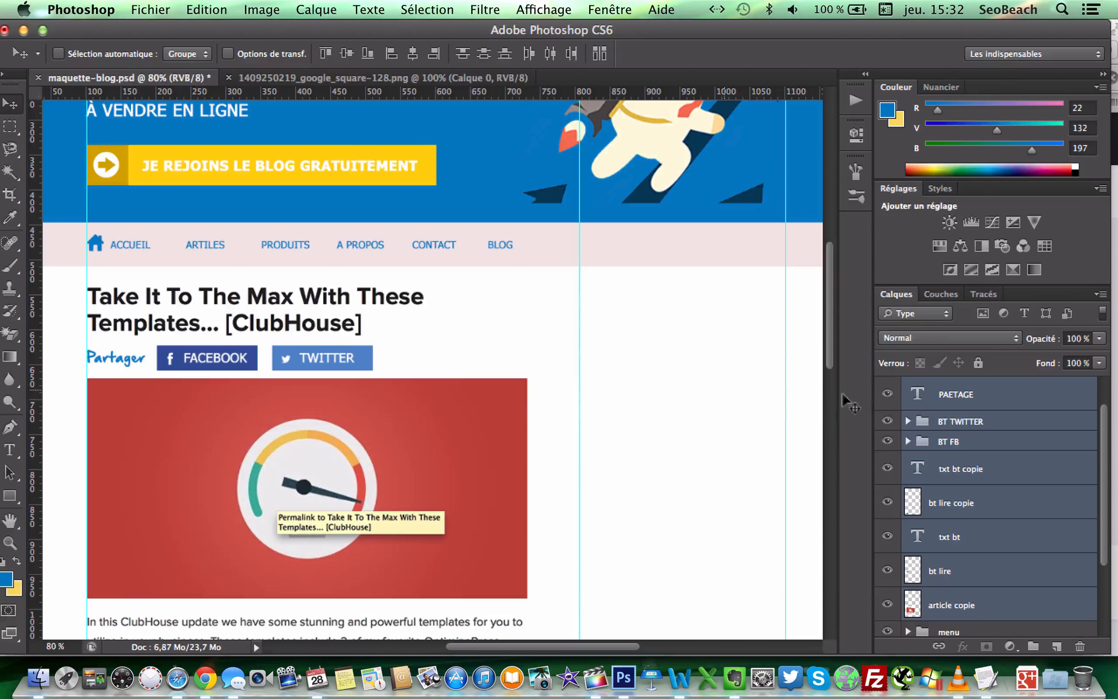
{"action": "scroll", "coordinate": [985, 437], "scroll_direction": "up", "scroll_amount": 2}
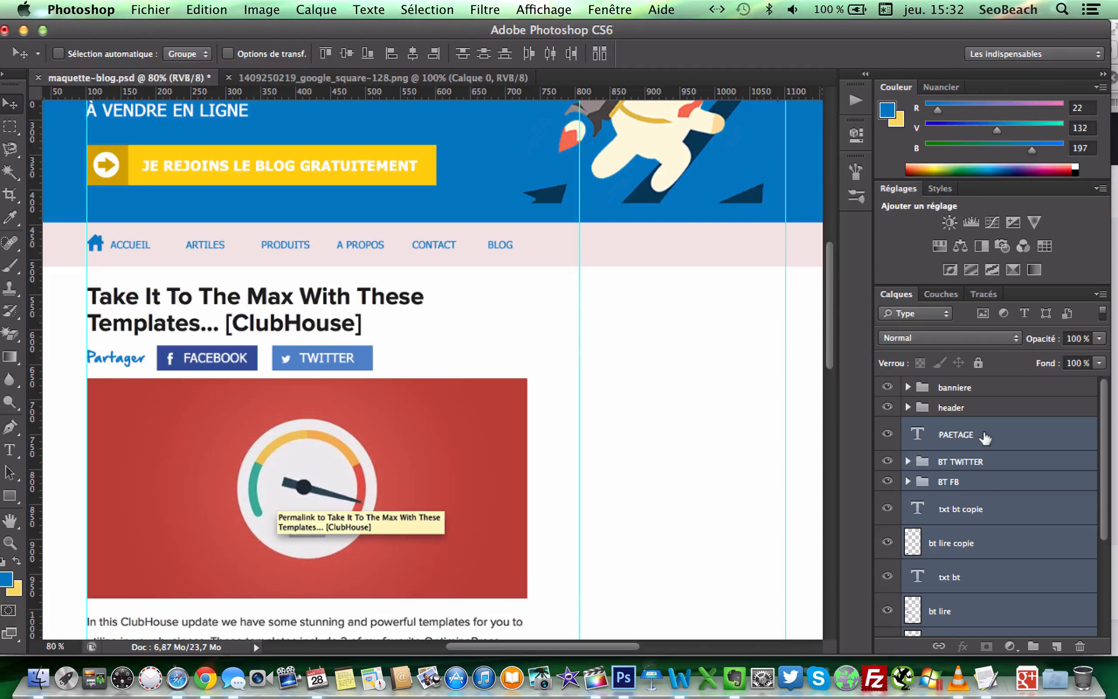
{"action": "scroll", "coordinate": [985, 436], "scroll_direction": "down", "scroll_amount": 3}
{"action": "left_click", "coordinate": [955, 586]}
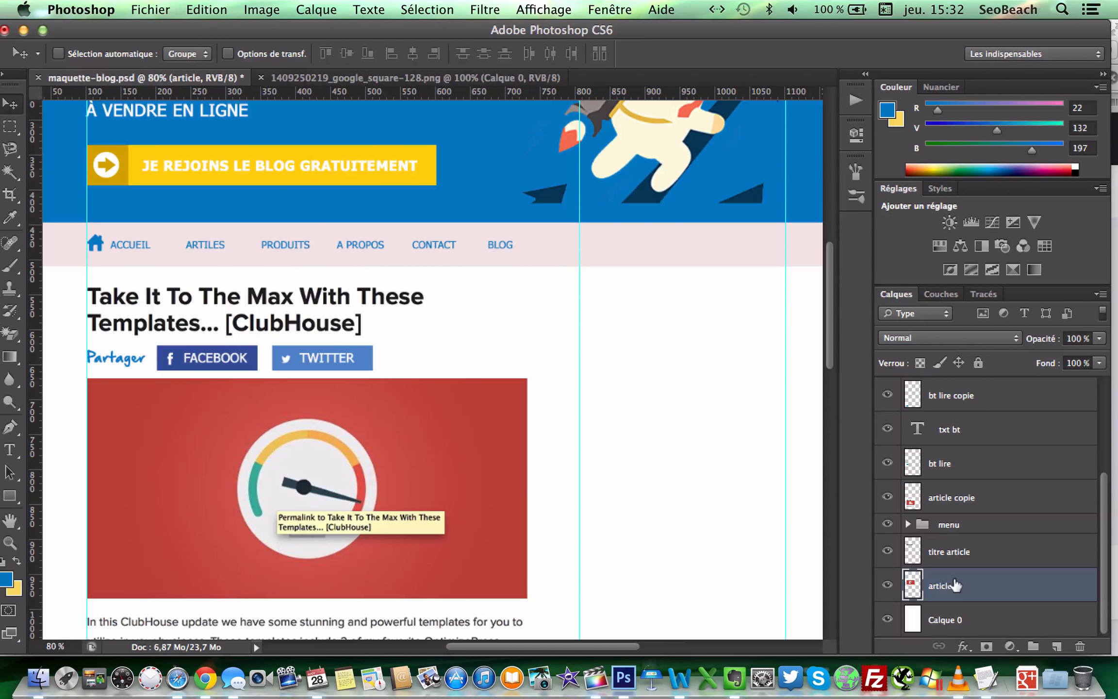
{"action": "key", "text": "super+n"}
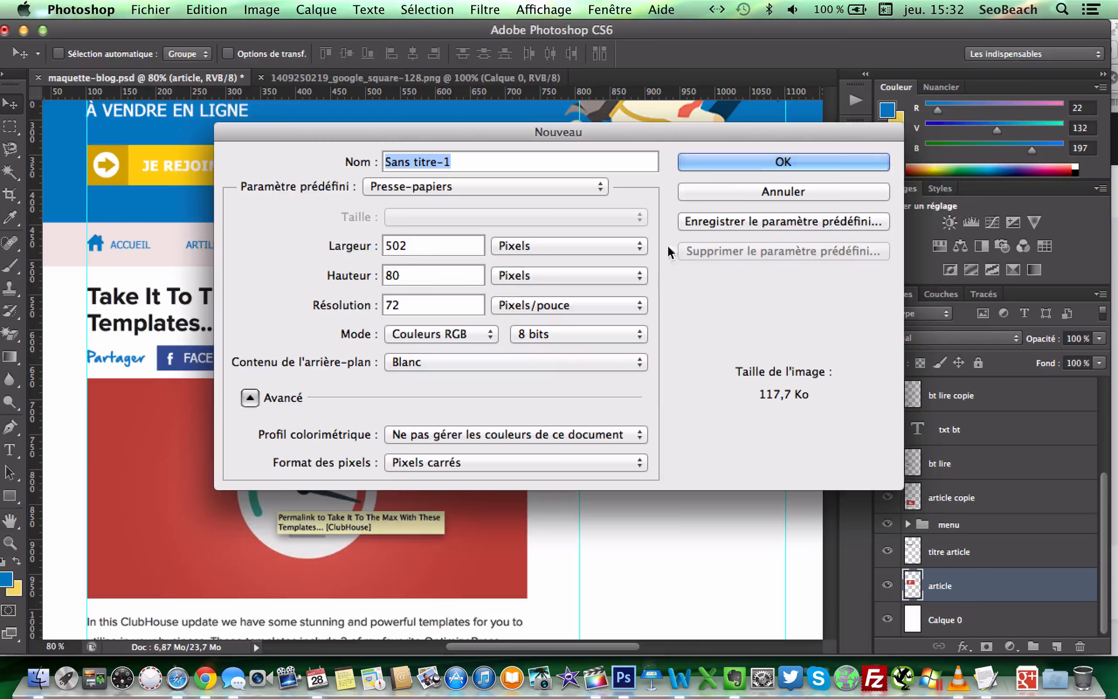
{"action": "left_click", "coordinate": [741, 193]}
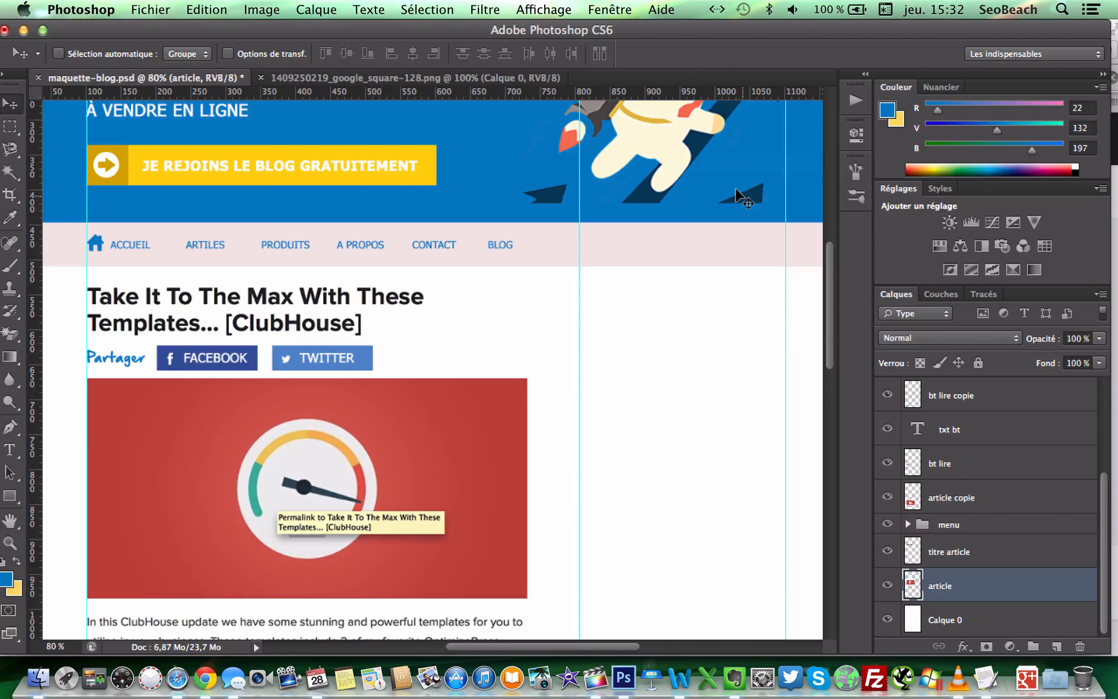
{"action": "key", "text": "shift+super+n"}
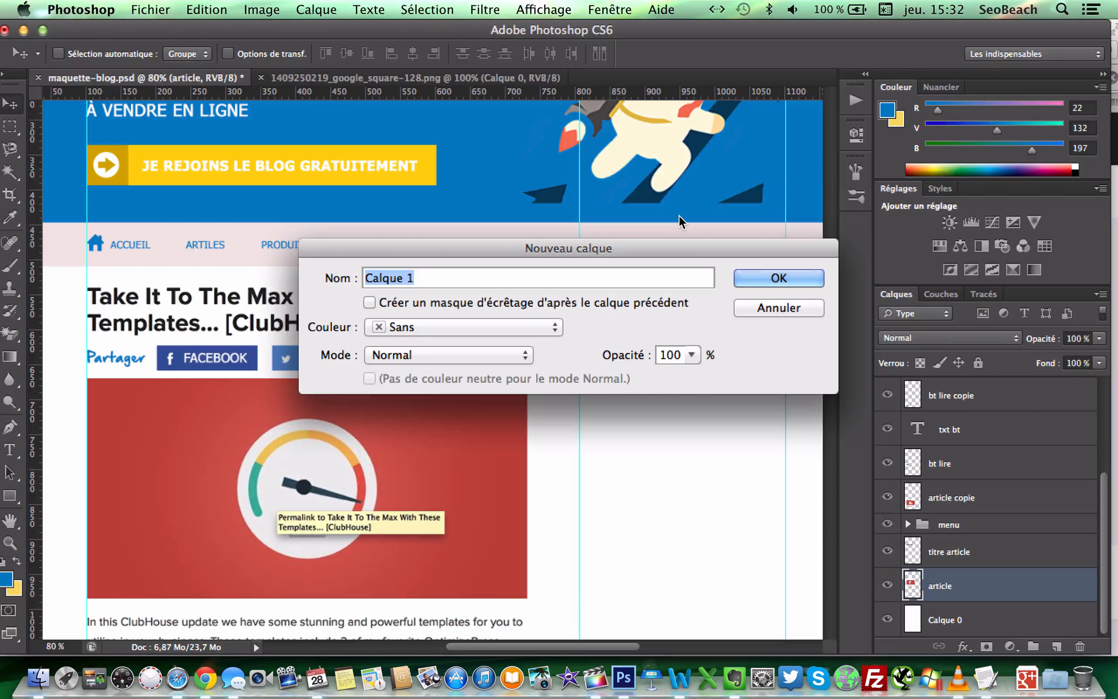
{"action": "type", "text": "titre sidebar"}
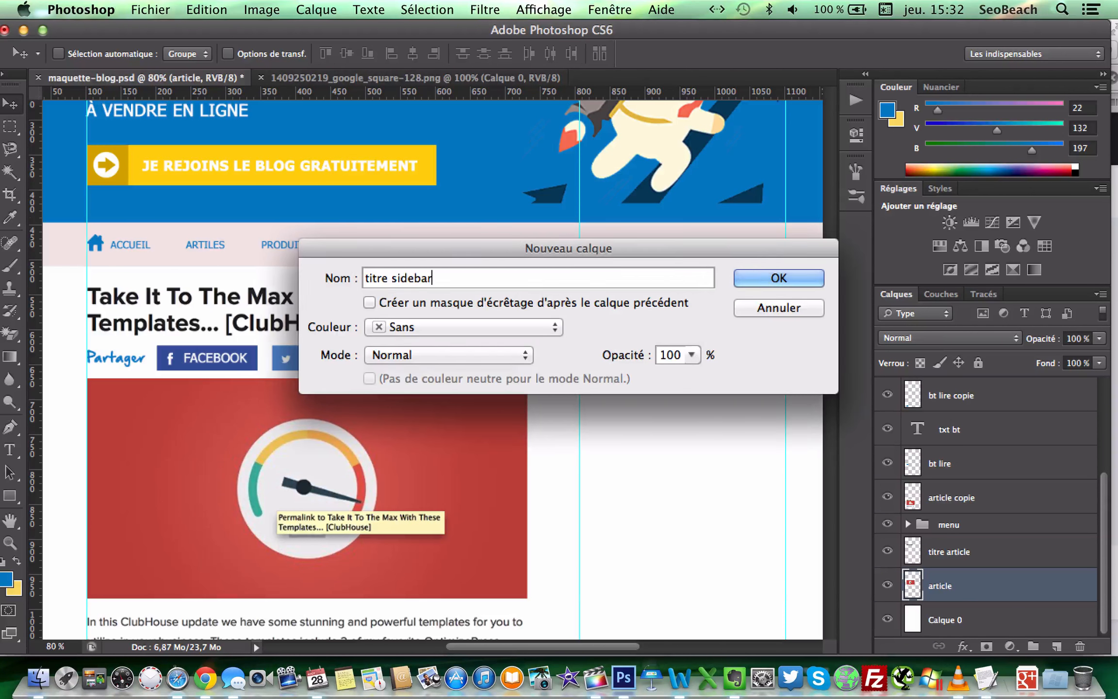
{"action": "key", "text": "Return"}
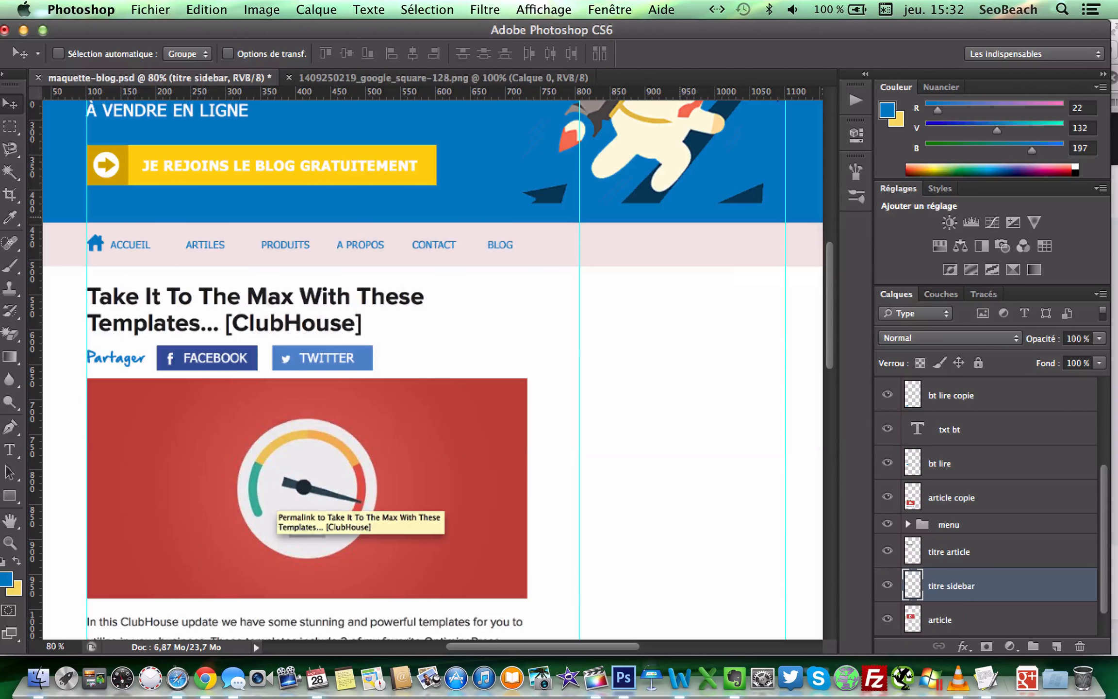
Add the text "NOS ASTUCES" in Tahoma Regular at 18 px to the empty sidebar area right of the article title
{"action": "left_click", "coordinate": [9, 449]}
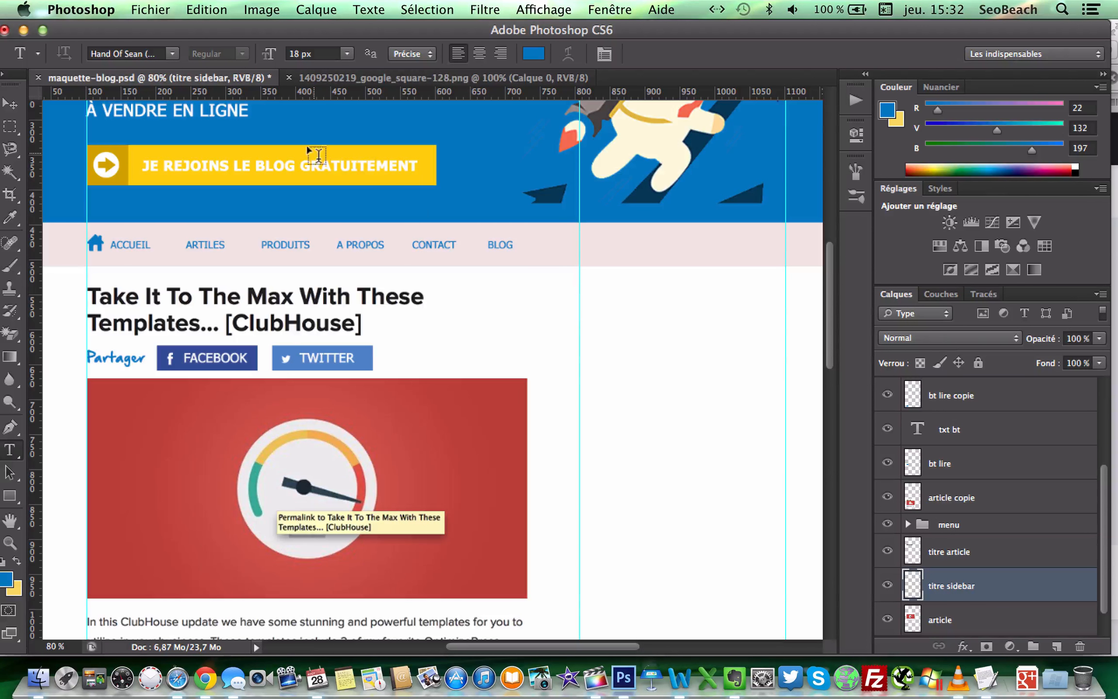
{"action": "left_click", "coordinate": [124, 51]}
{"action": "type", "text": "Tahoma"}
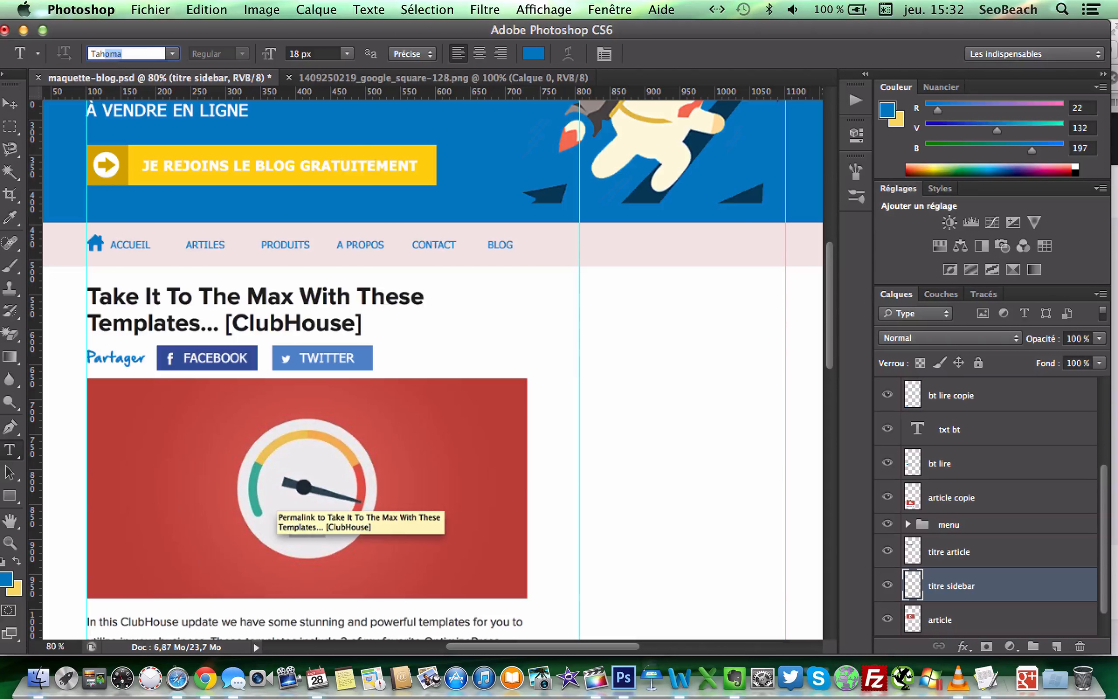
{"action": "key", "text": "Return"}
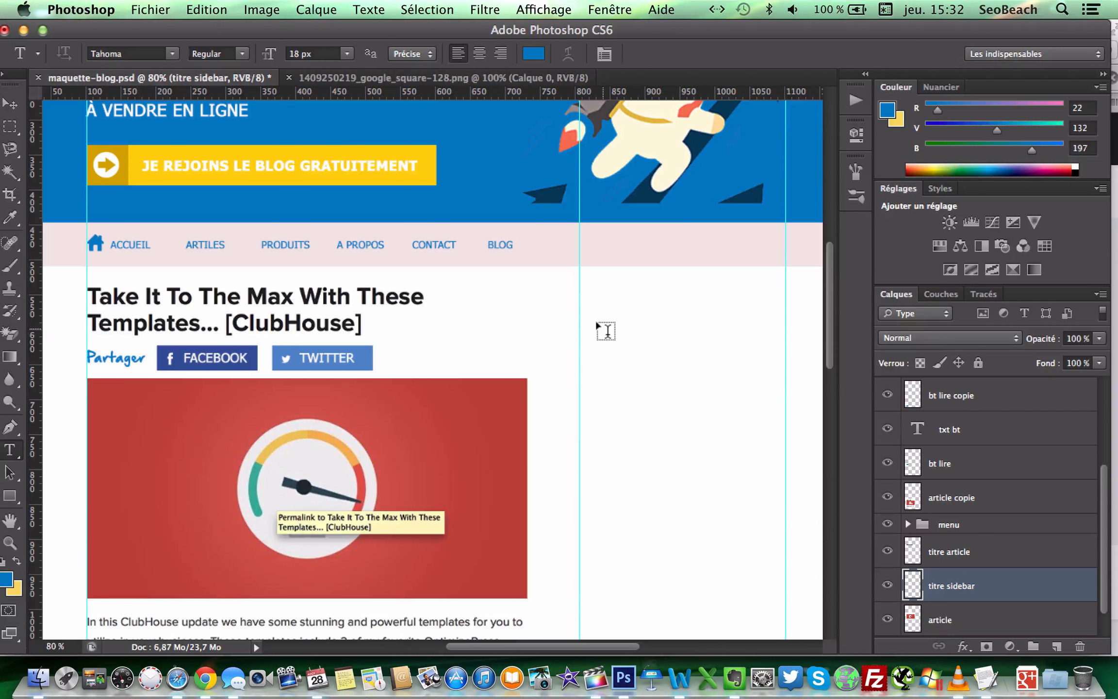
{"action": "left_click", "coordinate": [604, 329]}
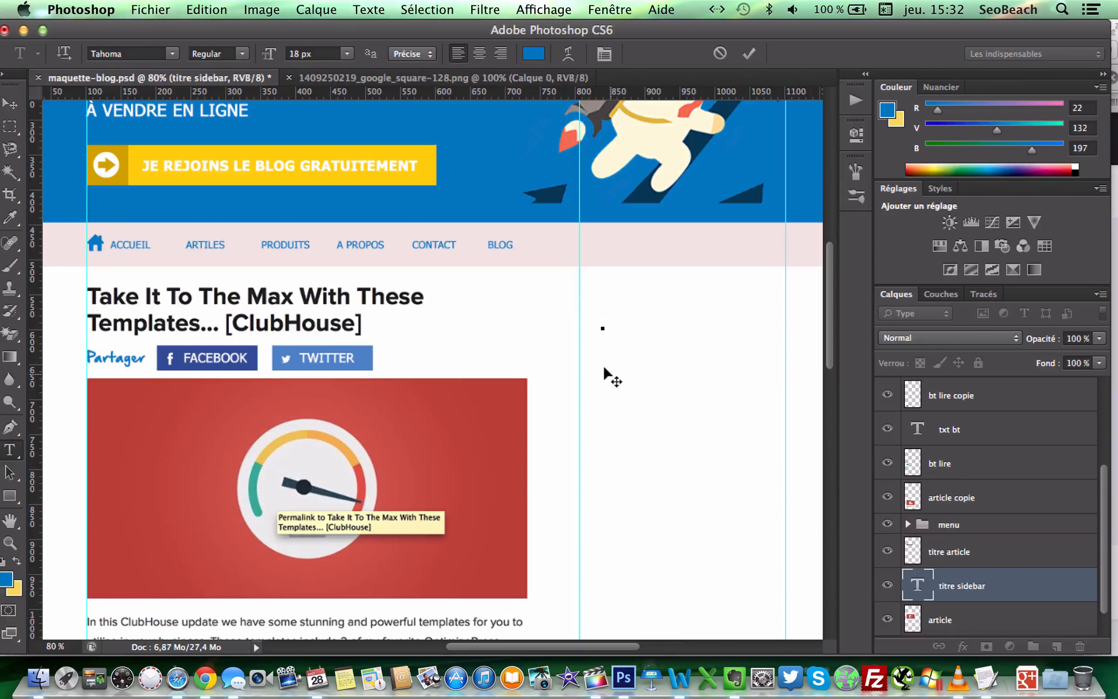
{"action": "type", "text": "NOS ASTUCES"}
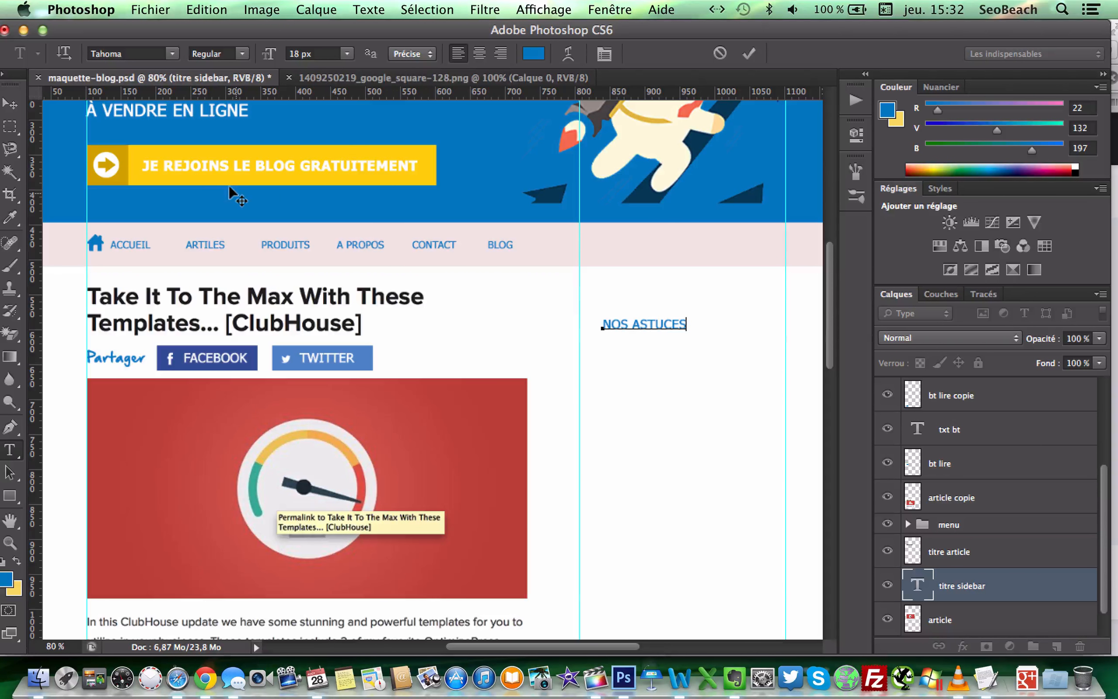
Shift the NOS ASTUCES text to the right, toward the middle of the sidebar between its two vertical guides
{"action": "left_click", "coordinate": [13, 105]}
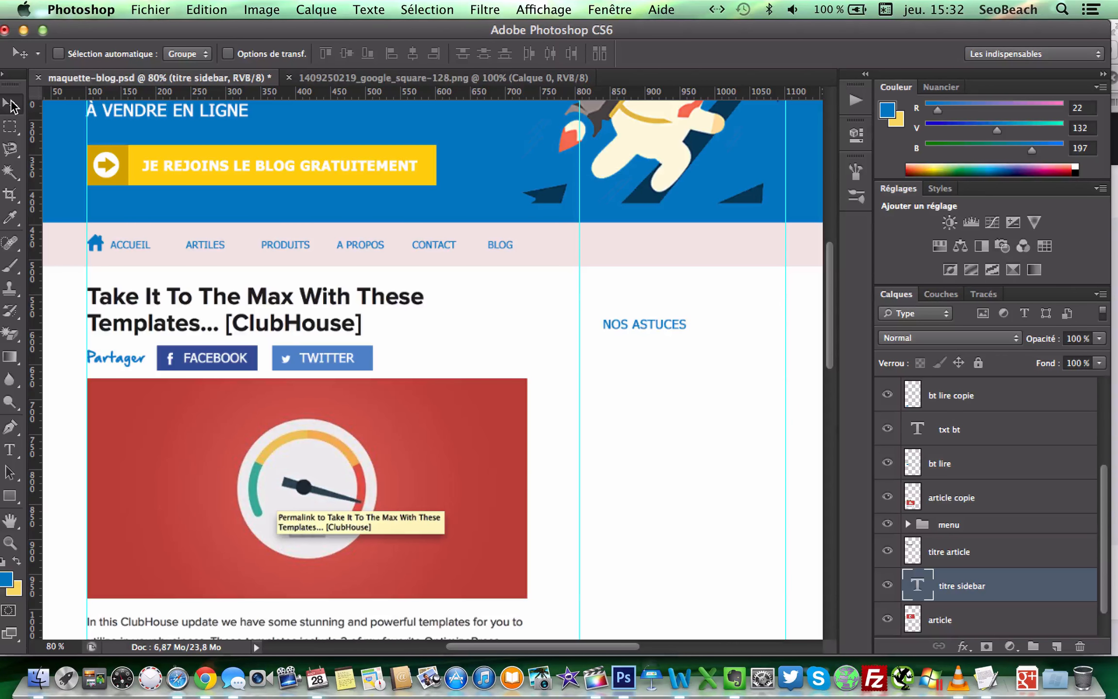
{"action": "key", "text": "shift+Right"}
{"action": "key", "text": "shift+Right"}
{"action": "key", "text": "shift+Right"}
{"action": "key", "text": "shift+Right"}
{"action": "key", "text": "shift+Right"}
{"action": "key", "text": "shift+Right"}
{"action": "key", "text": "shift+Right"}
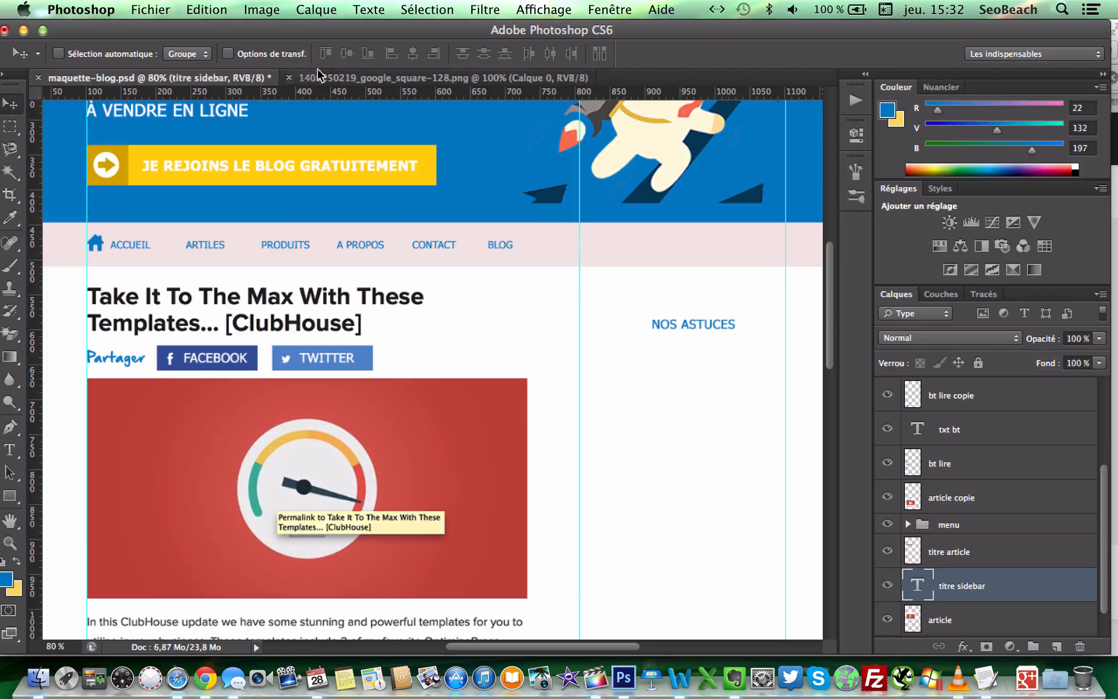
Place a horizontal guide at the top of the article title and raise the NOS ASTUCES text to it
{"action": "left_click_drag", "start_coordinate": [324, 95], "coordinate": [317, 287]}
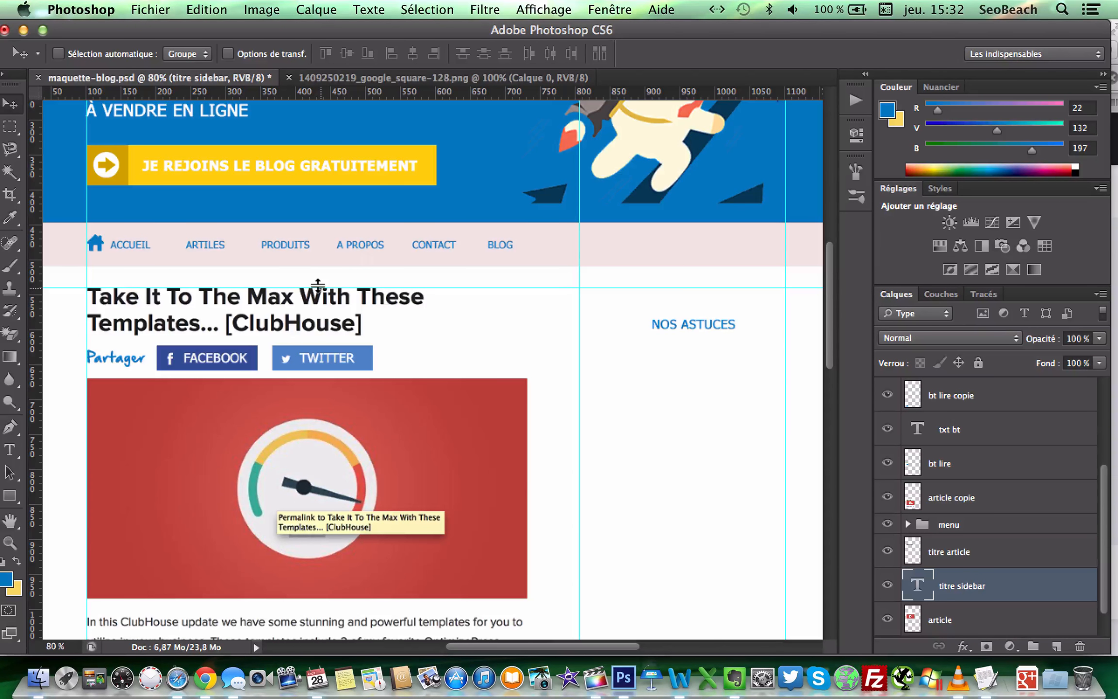
{"action": "key", "text": "shift+Up"}
{"action": "key", "text": "shift+Up"}
{"action": "key", "text": "shift+Up"}
{"action": "key", "text": "shift+Up"}
{"action": "key", "text": "shift+Up"}
{"action": "key", "text": "shift+Up"}
{"action": "key", "text": "shift+Up"}
{"action": "key", "text": "Up"}
{"action": "key", "text": "Up"}
{"action": "key", "text": "Up"}
{"action": "key", "text": "Up"}
{"action": "key", "text": "Up"}
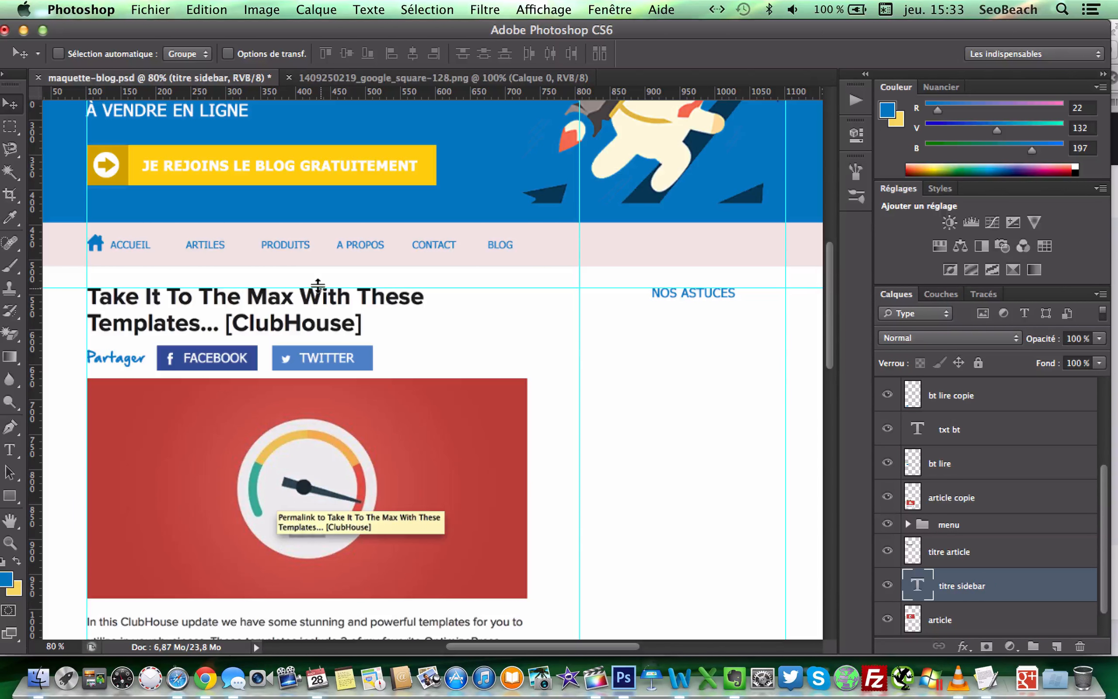
Nudge the NOS ASTUCES text slightly left to centre it between the sidebar's vertical guides
{"action": "key", "text": "Left"}
{"action": "key", "text": "Left"}
{"action": "key", "text": "Left"}
{"action": "key", "text": "Left"}
{"action": "key", "text": "Left"}
{"action": "key", "text": "Left"}
{"action": "key", "text": "Left"}
{"action": "key", "text": "Left"}
{"action": "key", "text": "Left"}
{"action": "key", "text": "Left"}
{"action": "key", "text": "Left"}
{"action": "key", "text": "Left"}
Create a new layer named TRAIT above the titre sidebar layer
{"action": "key", "text": "super+shift+n"}
{"action": "type", "text": "TRAIT"}
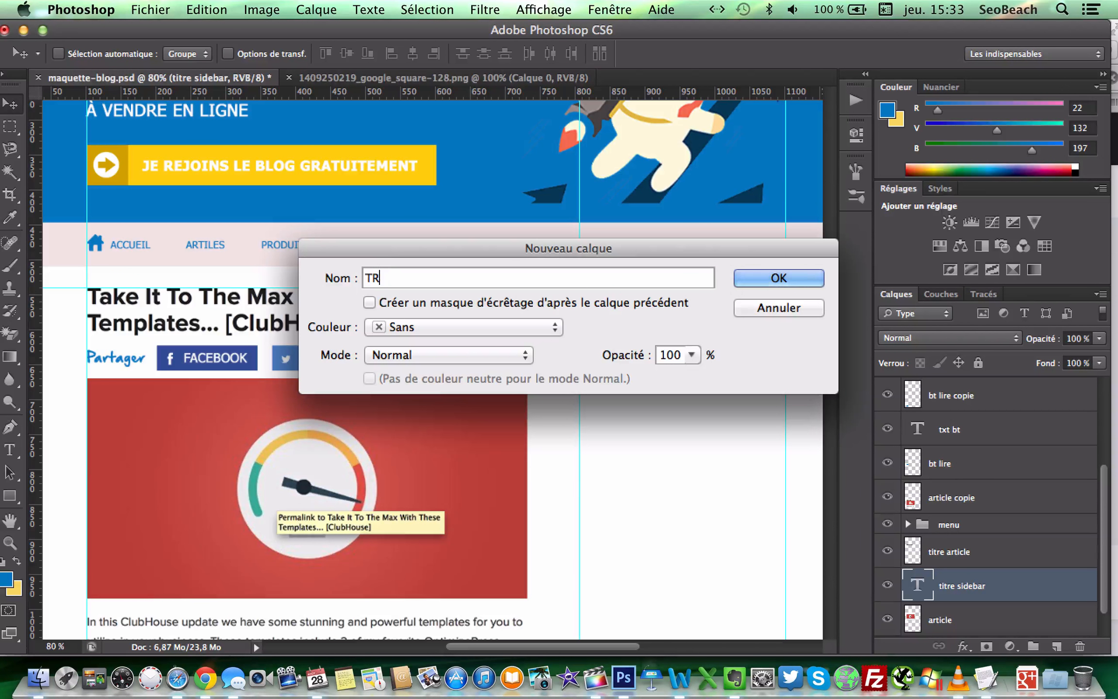
{"action": "key", "text": "Return"}
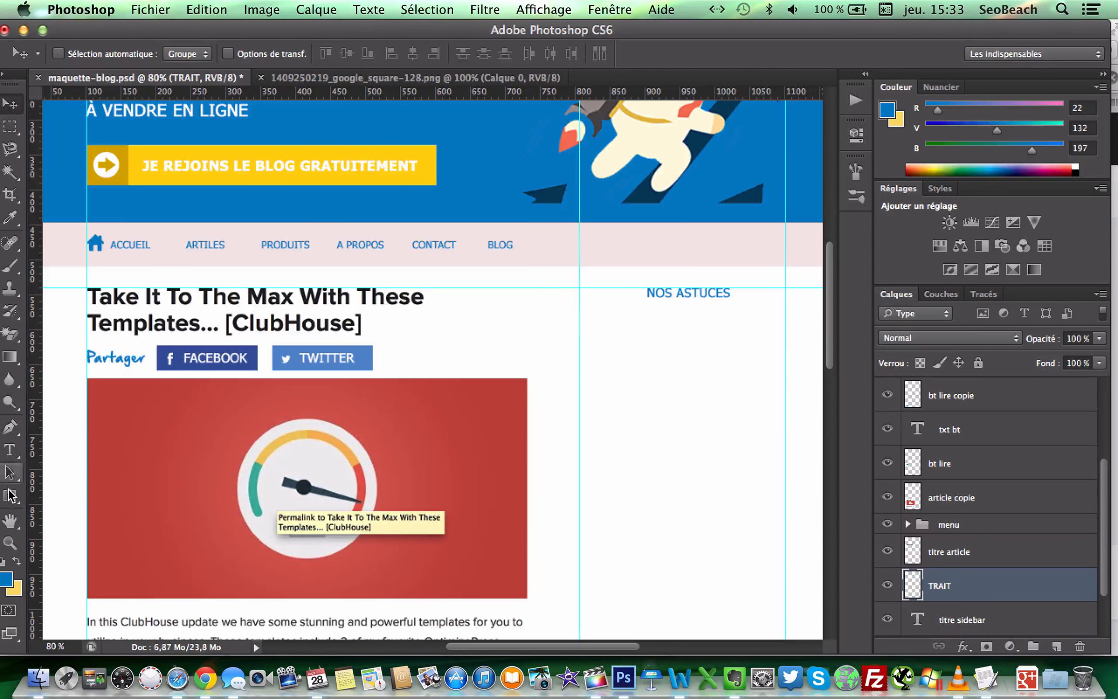
Draw a horizontal line 1 px thick and about 294 px wide across the sidebar at the NOS ASTUCES title's height
{"action": "left_click", "coordinate": [9, 494]}
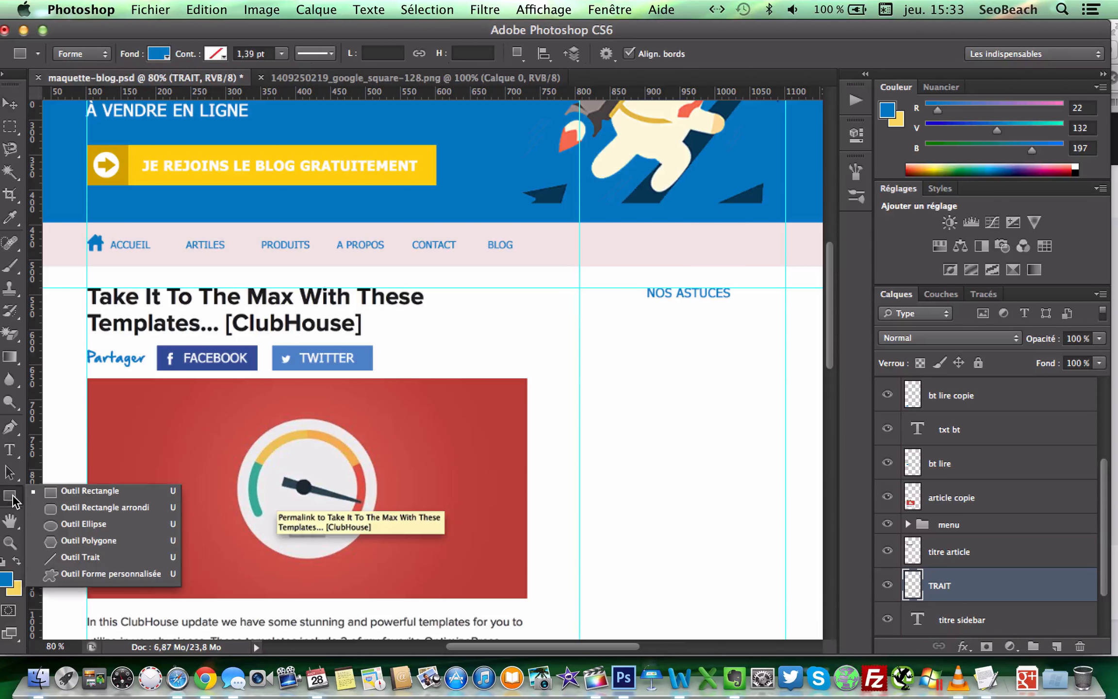
{"action": "left_click", "coordinate": [80, 557]}
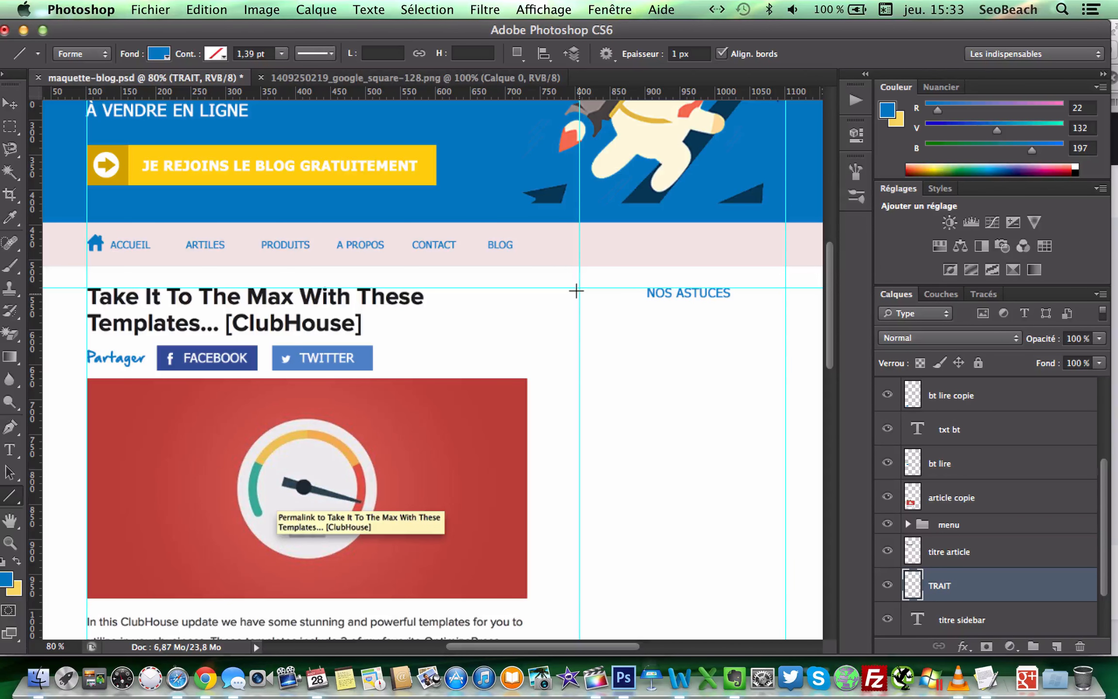
{"action": "left_click_drag", "start_coordinate": [577, 292], "coordinate": [778, 290]}
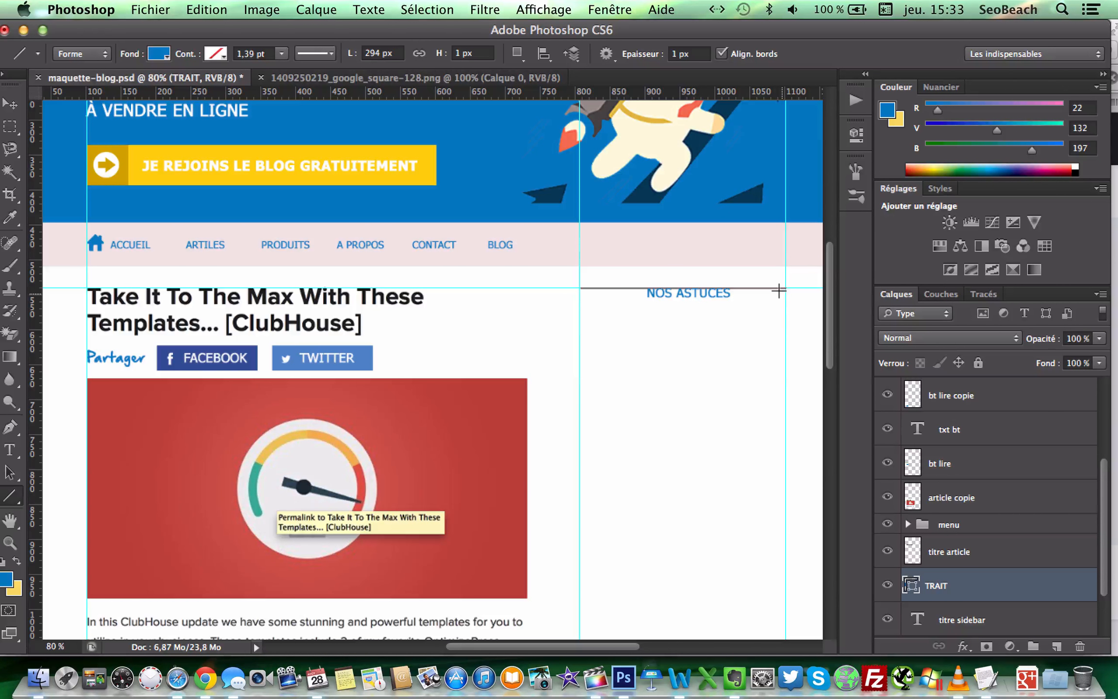
Rasterize the line shape on the TRAIT layer
{"action": "left_click", "coordinate": [324, 11]}
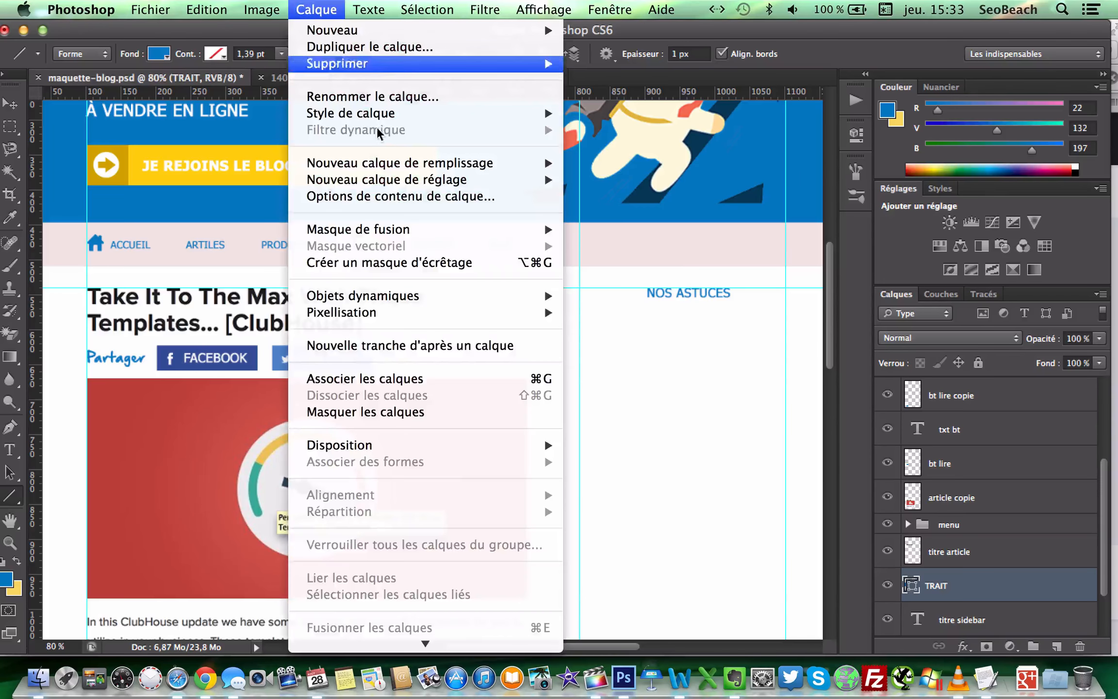
{"action": "mouse_move", "coordinate": [492, 313]}
{"action": "left_click", "coordinate": [611, 429]}
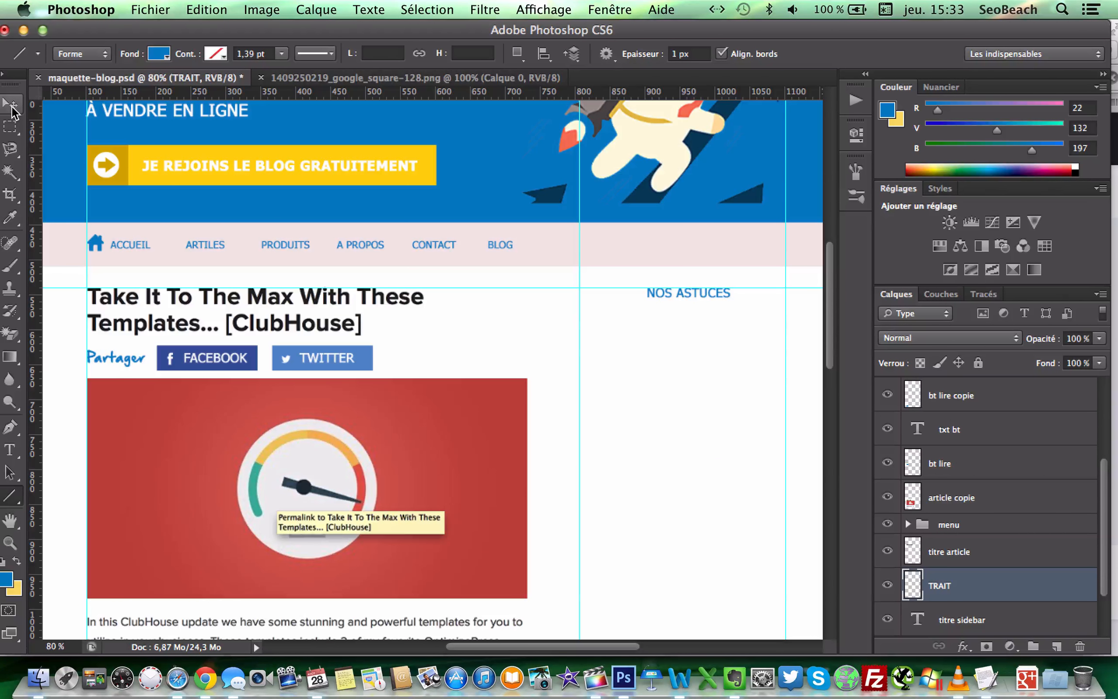
Lower the TRAIT line until it runs through the vertical middle of the NOS ASTUCES text
{"action": "left_click", "coordinate": [12, 111]}
{"action": "key", "text": "Down"}
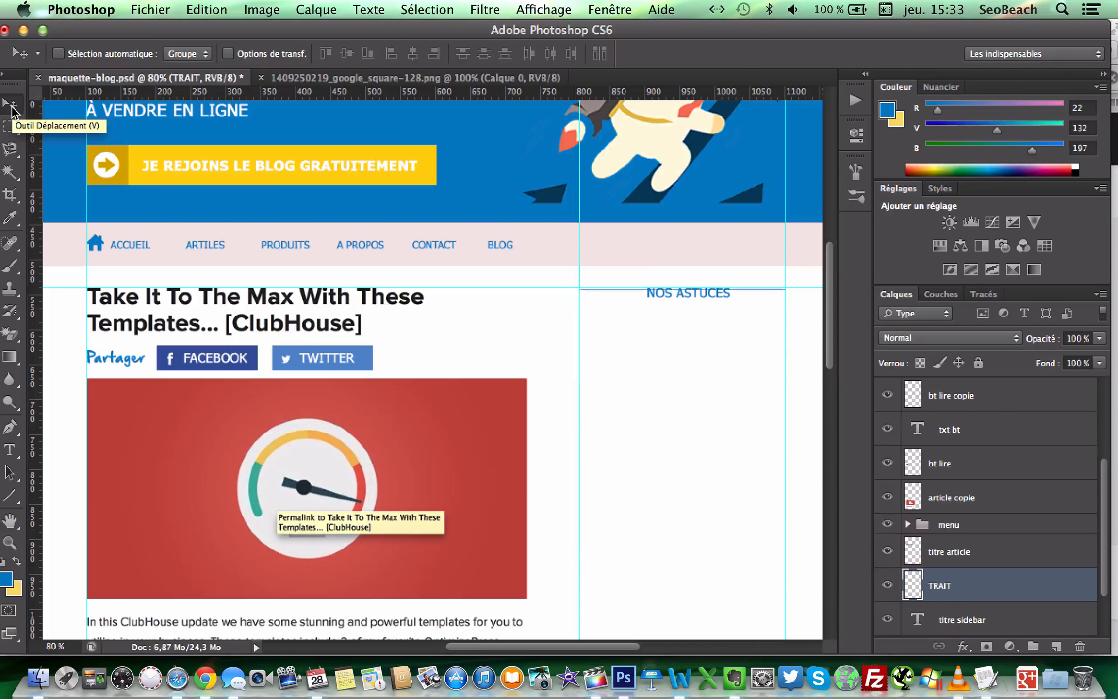
{"action": "key", "text": "Down"}
{"action": "key", "text": "Down"}
{"action": "key", "text": "Down"}
{"action": "key", "text": "Down"}
{"action": "key", "text": "Down"}
{"action": "key", "text": "Down"}
{"action": "key", "text": "Down"}
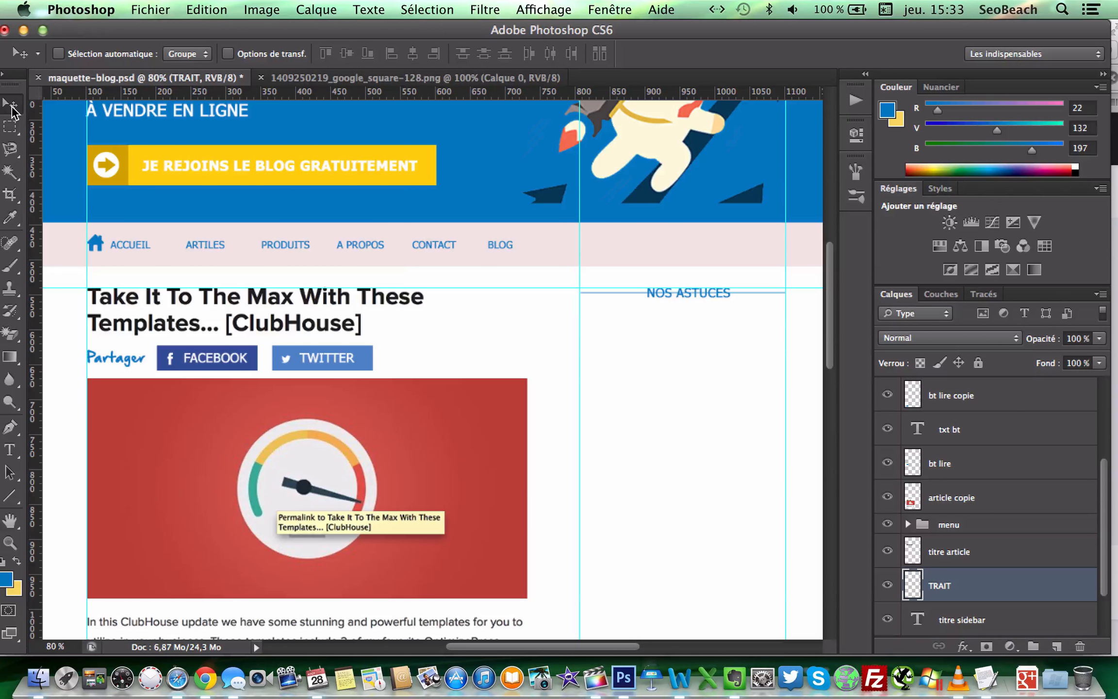
Erase the part of the TRAIT line behind NOS ASTUCES, deselect, and check the result with the guides hidden
{"action": "left_click", "coordinate": [14, 130]}
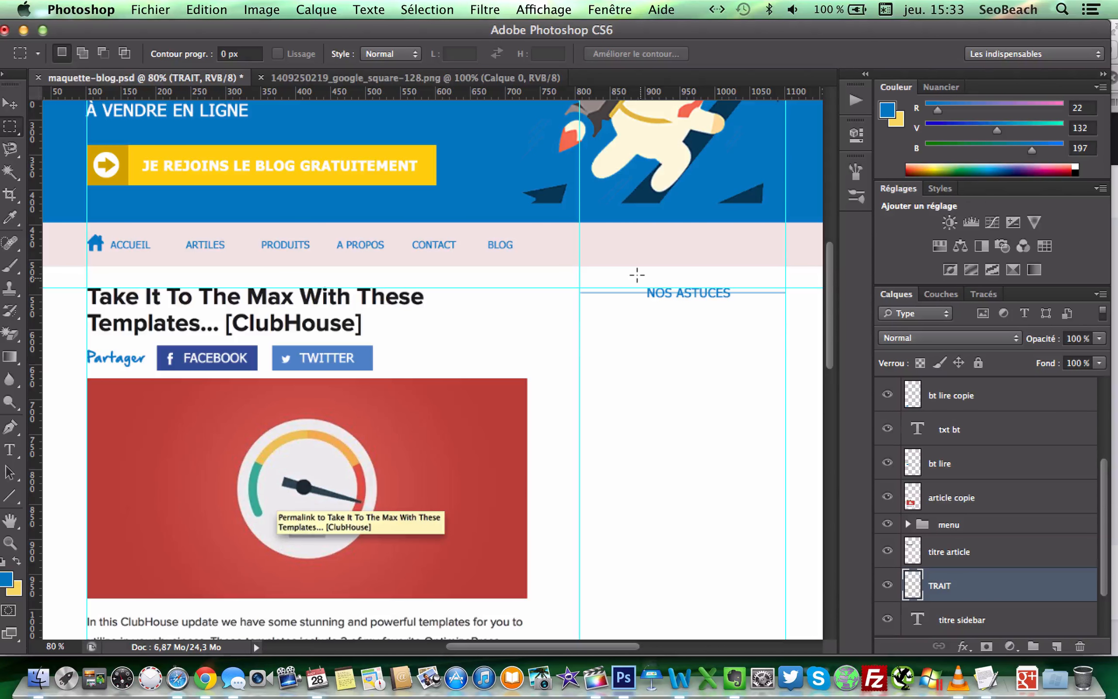
{"action": "left_click_drag", "start_coordinate": [638, 277], "coordinate": [737, 303]}
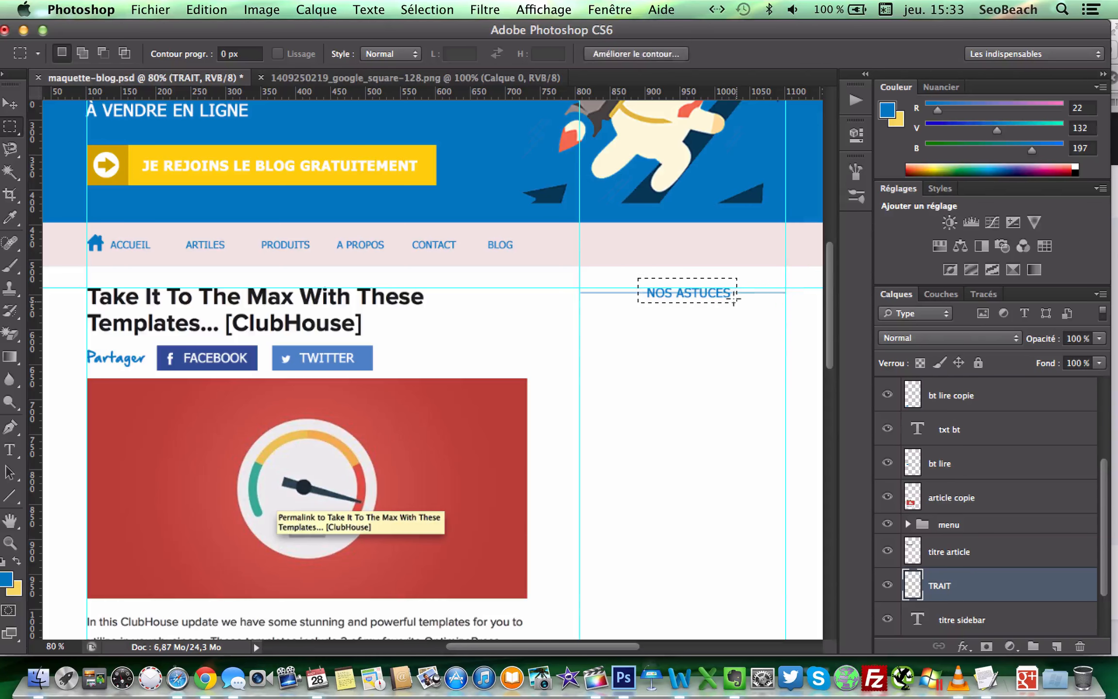
{"action": "key", "text": "BackSpace"}
{"action": "key", "text": "super+d"}
{"action": "key", "text": "super+semicolon"}
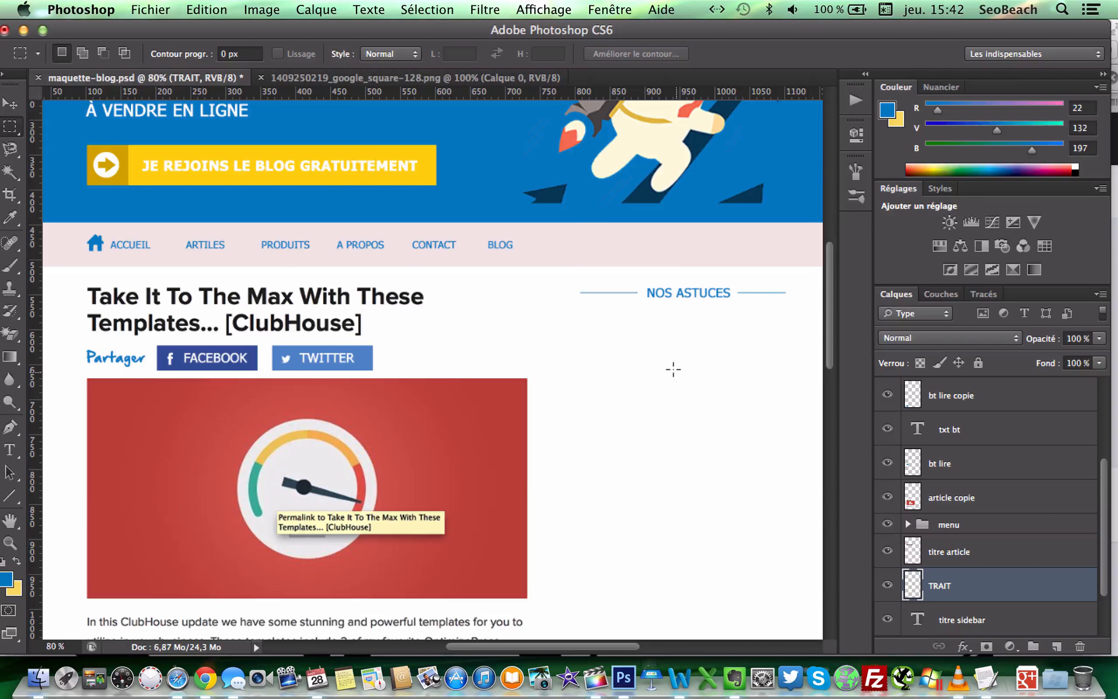
{"action": "key", "text": "super+semicolon"}
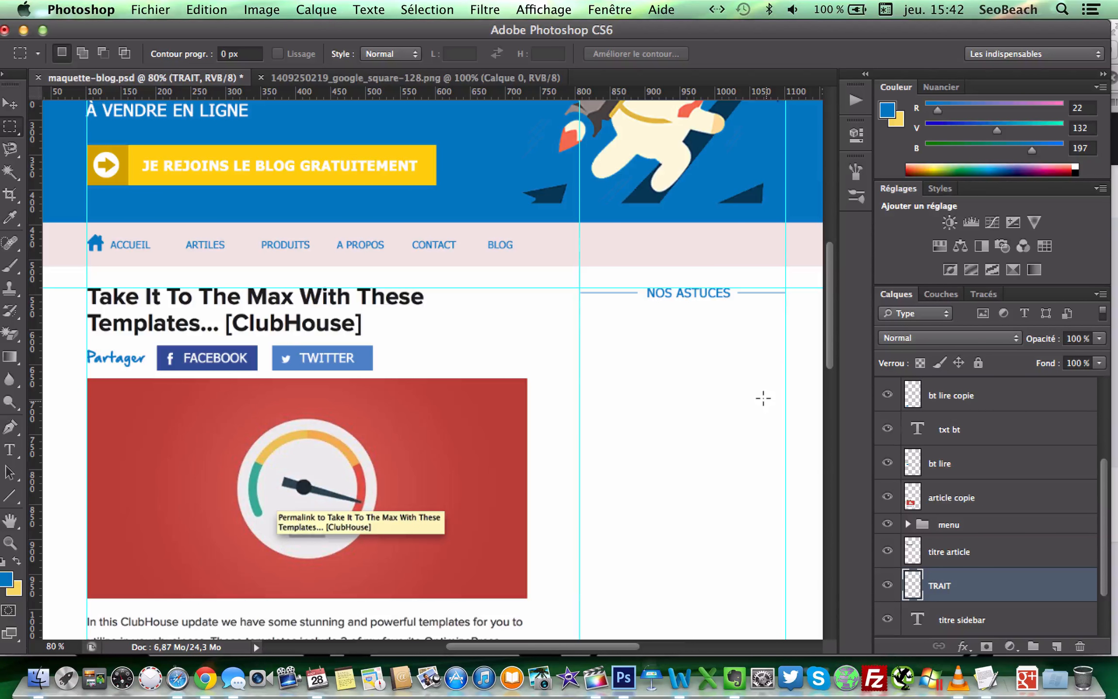
Create a new layer named DESCR above the TRAIT layer
{"action": "key", "text": "super+shift+n"}
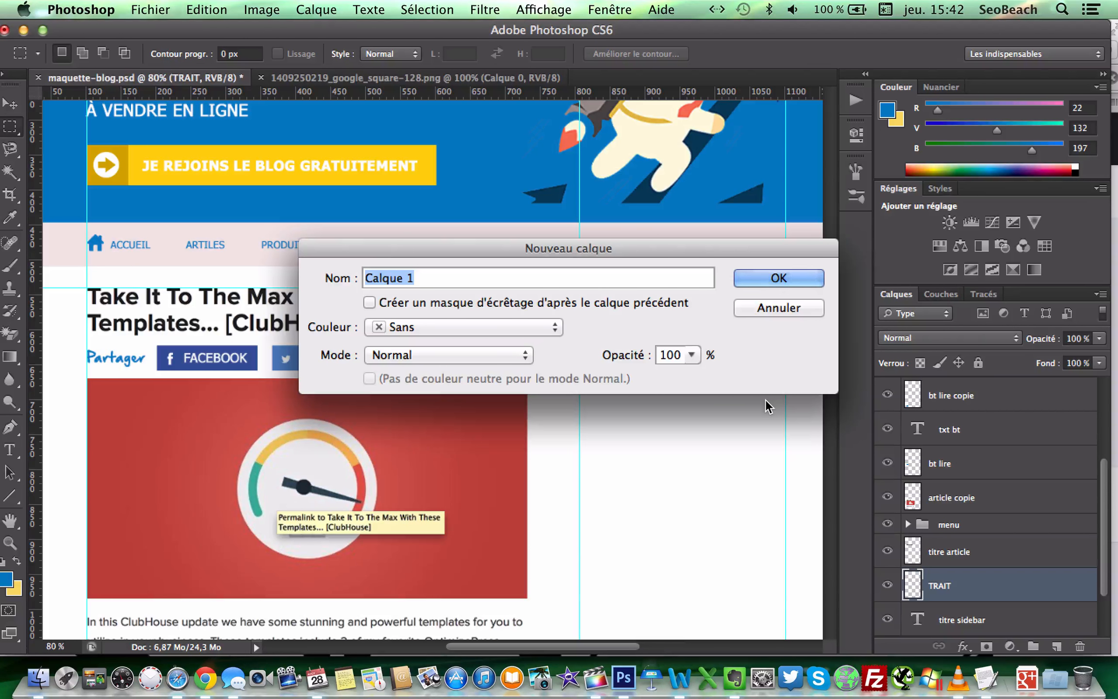
{"action": "type", "text": "DESCR"}
{"action": "key", "text": "Return"}
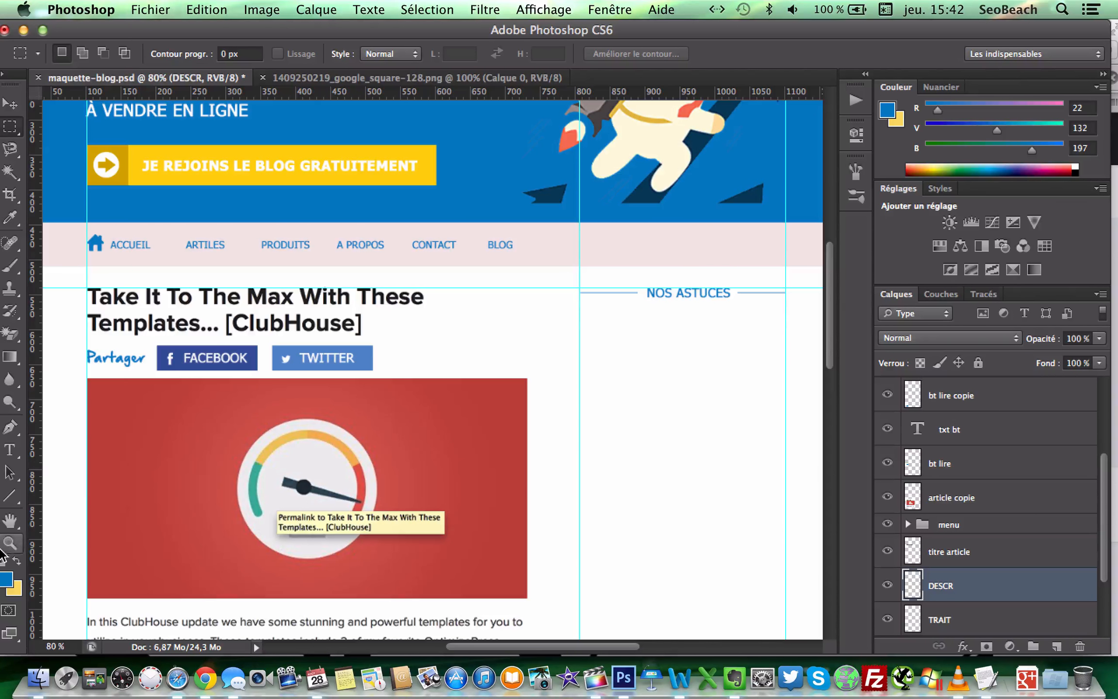
Set the foreground colour to the near-black sampled from the article title
{"action": "left_click", "coordinate": [4, 579]}
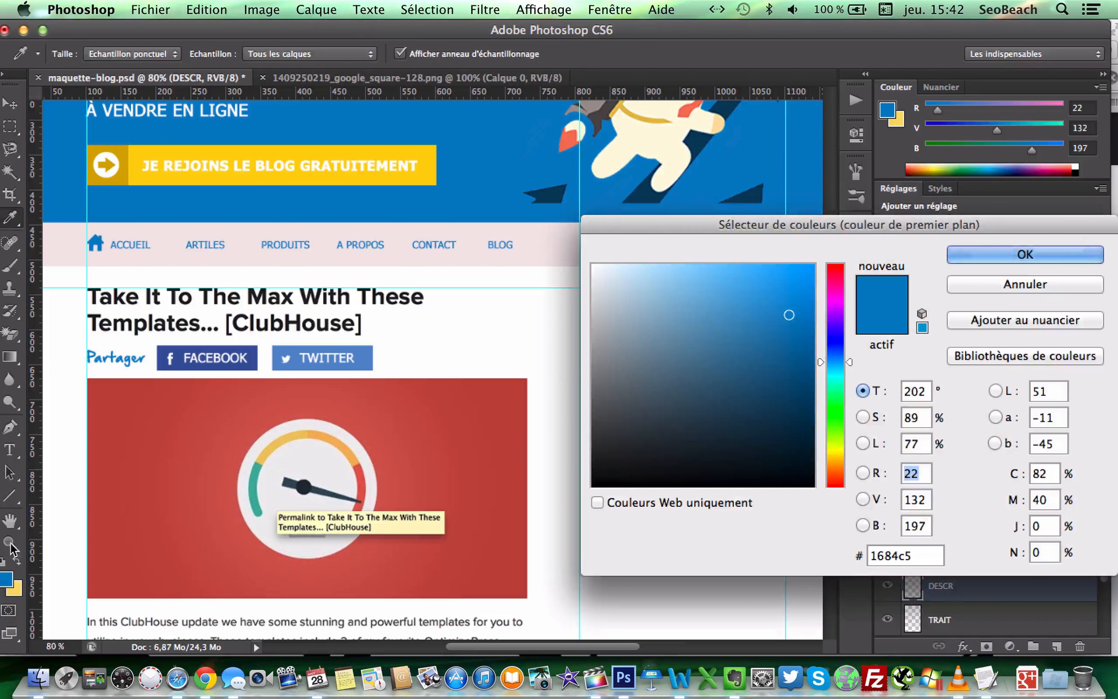
{"action": "left_click", "coordinate": [89, 293]}
{"action": "key", "text": "Return"}
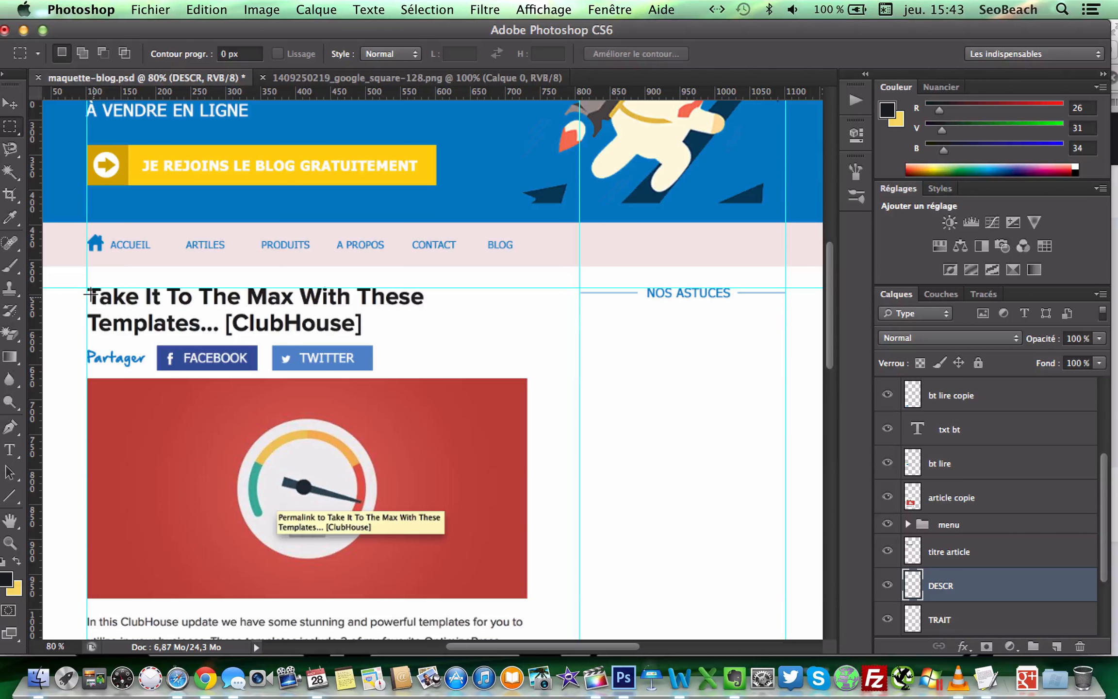
Add the 14 px Tahoma text "Lorem ipsum, Lorem ipsum, Lorem ipsum," below NOS ASTUCES, starting at the sidebar's first vertical guide
{"action": "left_click", "coordinate": [8, 453]}
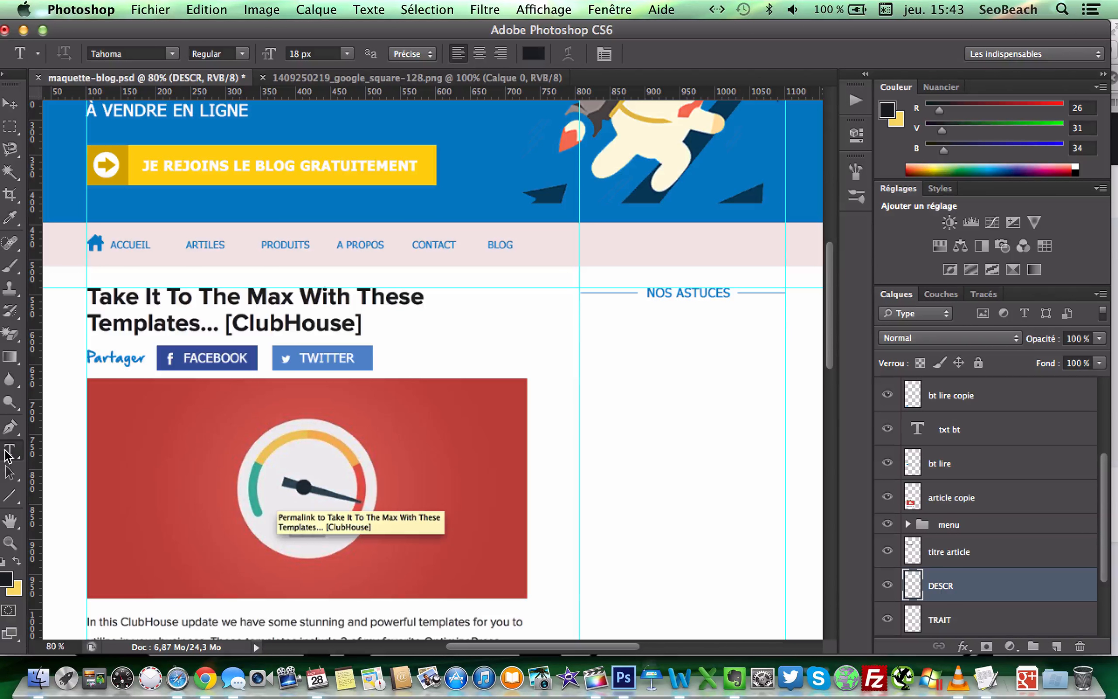
{"action": "left_click", "coordinate": [348, 54]}
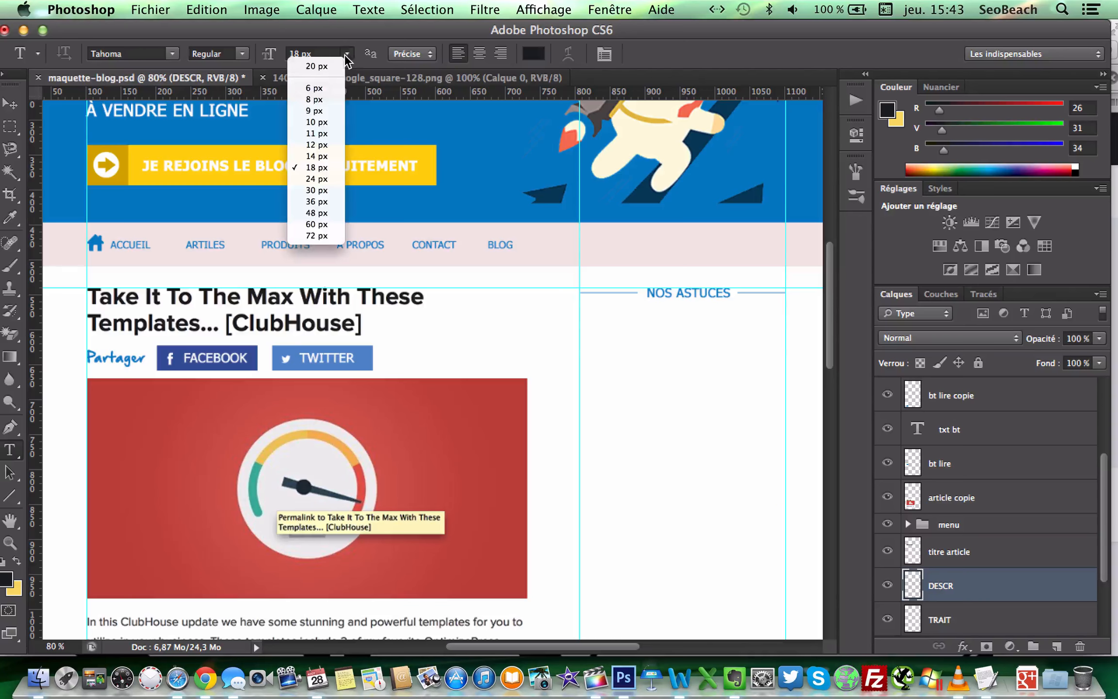
{"action": "left_click", "coordinate": [319, 156]}
{"action": "left_click", "coordinate": [576, 328]}
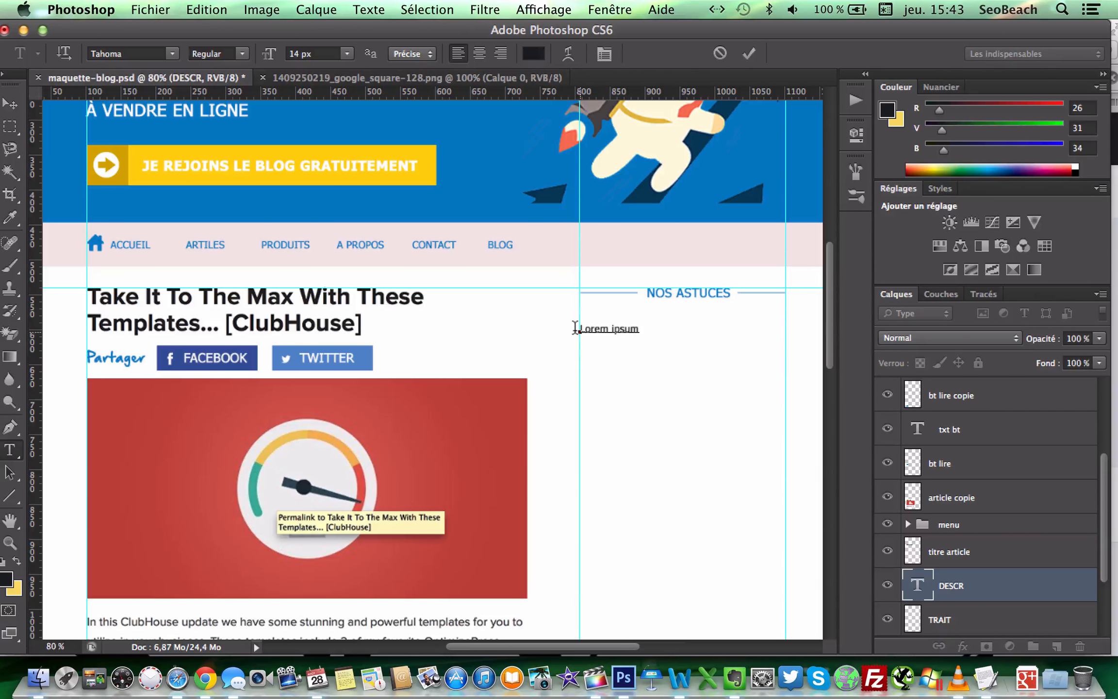
{"action": "key", "text": "super+a"}
{"action": "left_click", "coordinate": [635, 329]}
{"action": "type", "text": "Lorem ipsum."}
{"action": "type", "text": "Lorem ipsum."}
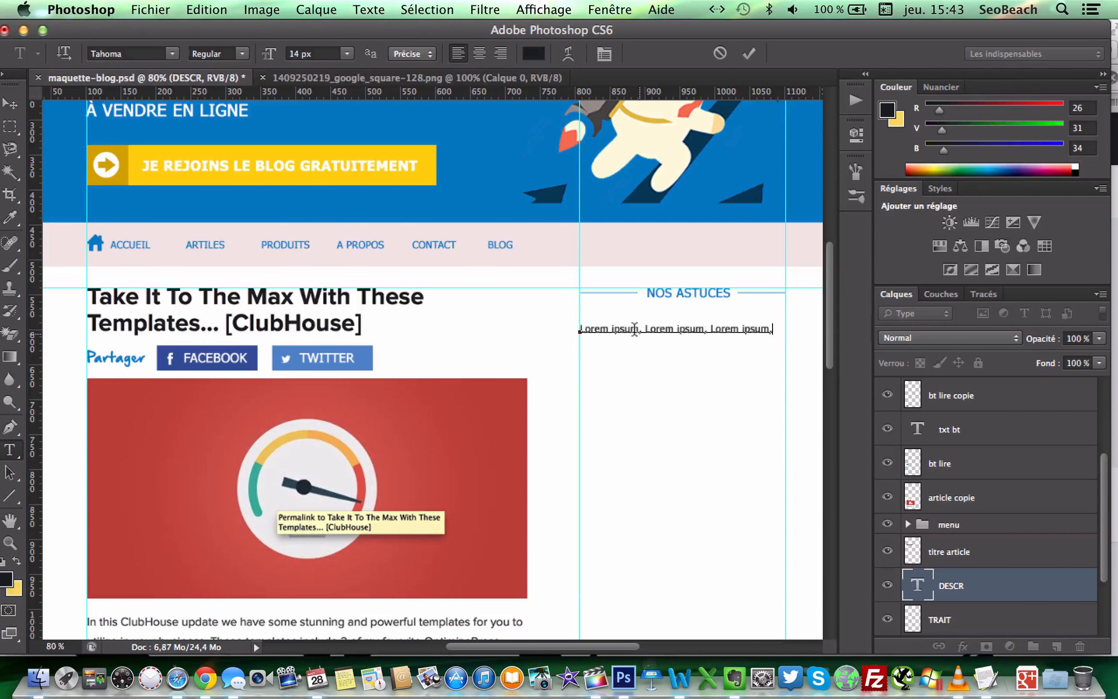
Copy the Lorem ipsum line and paste it four times on new lines below, making a five-line description
{"action": "key", "text": "super+a"}
{"action": "key", "text": "super+c"}
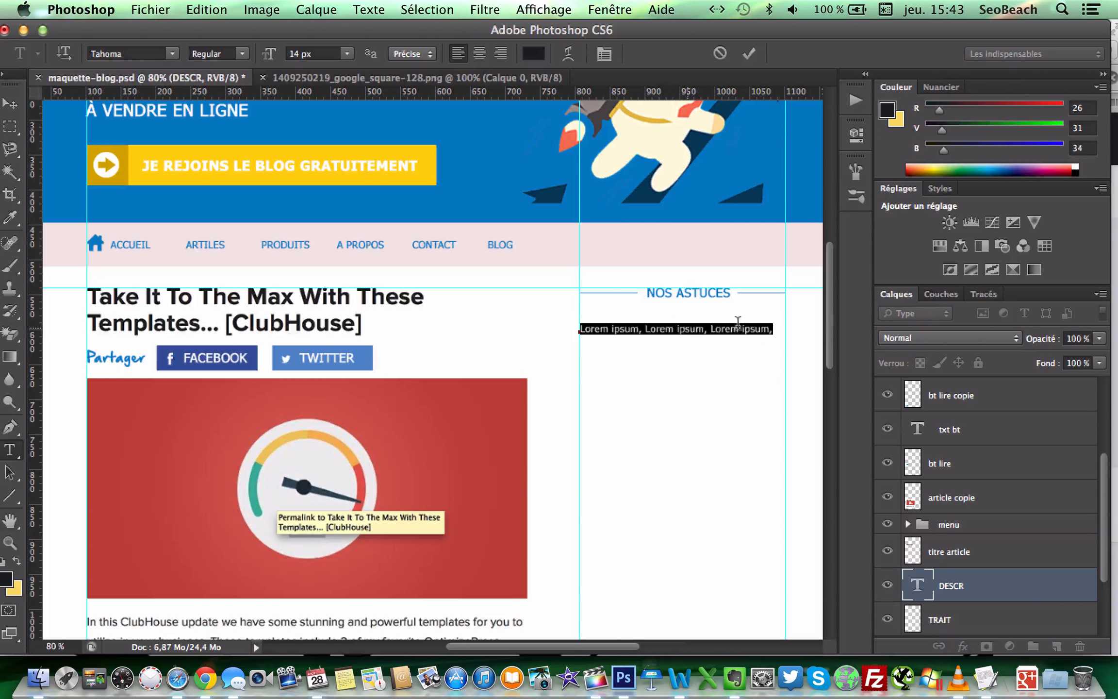
{"action": "left_click", "coordinate": [768, 329]}
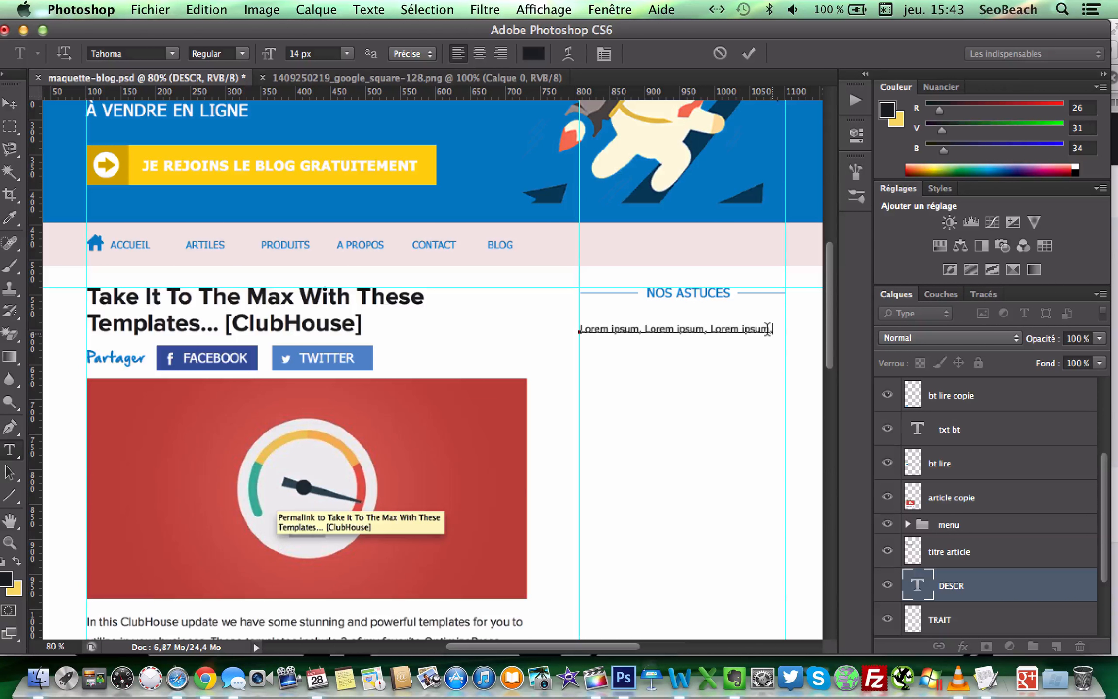
{"action": "key", "text": "Return"}
{"action": "key", "text": "super+v"}
{"action": "key", "text": "Return"}
{"action": "key", "text": "super+v"}
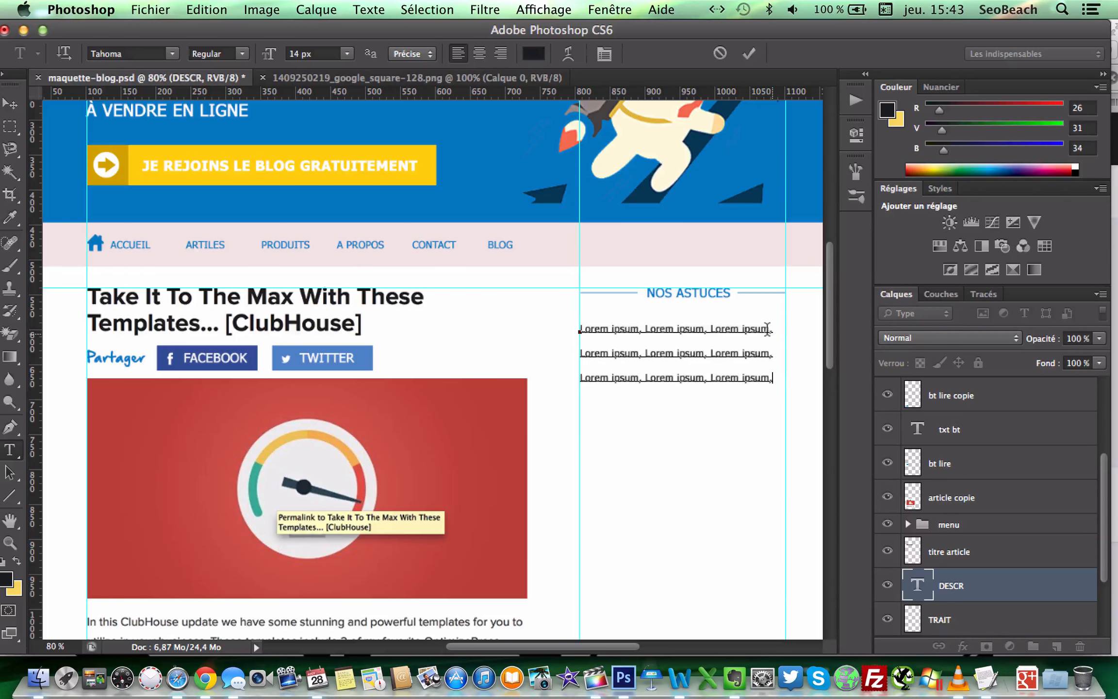
{"action": "key", "text": "Return"}
{"action": "key", "text": "super+v"}
{"action": "key", "text": "Return"}
{"action": "key", "text": "super+v"}
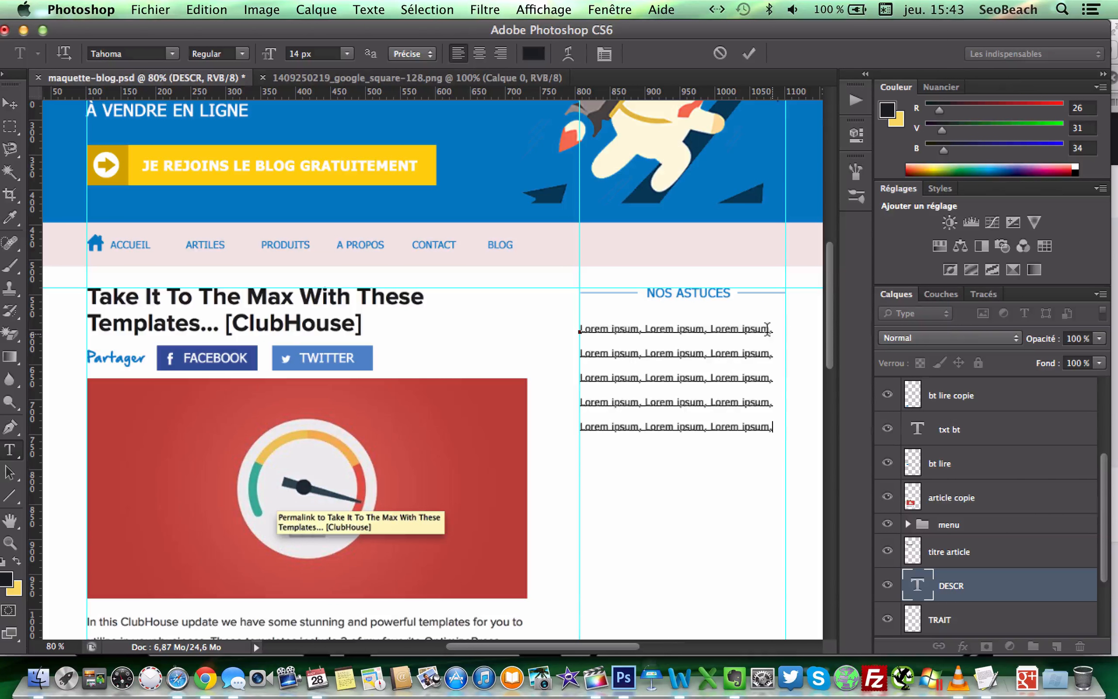
{"action": "left_click", "coordinate": [10, 103]}
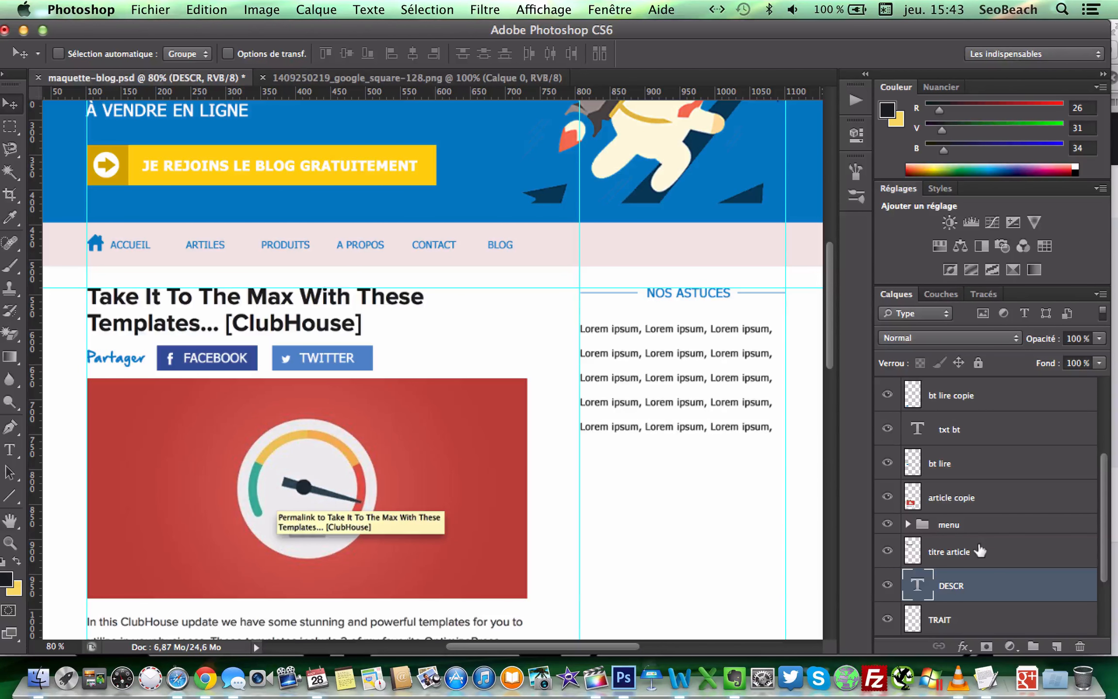
Group the DESCR, TRAIT and titre sidebar layers as "astuces side"
{"action": "left_click", "coordinate": [882, 549]}
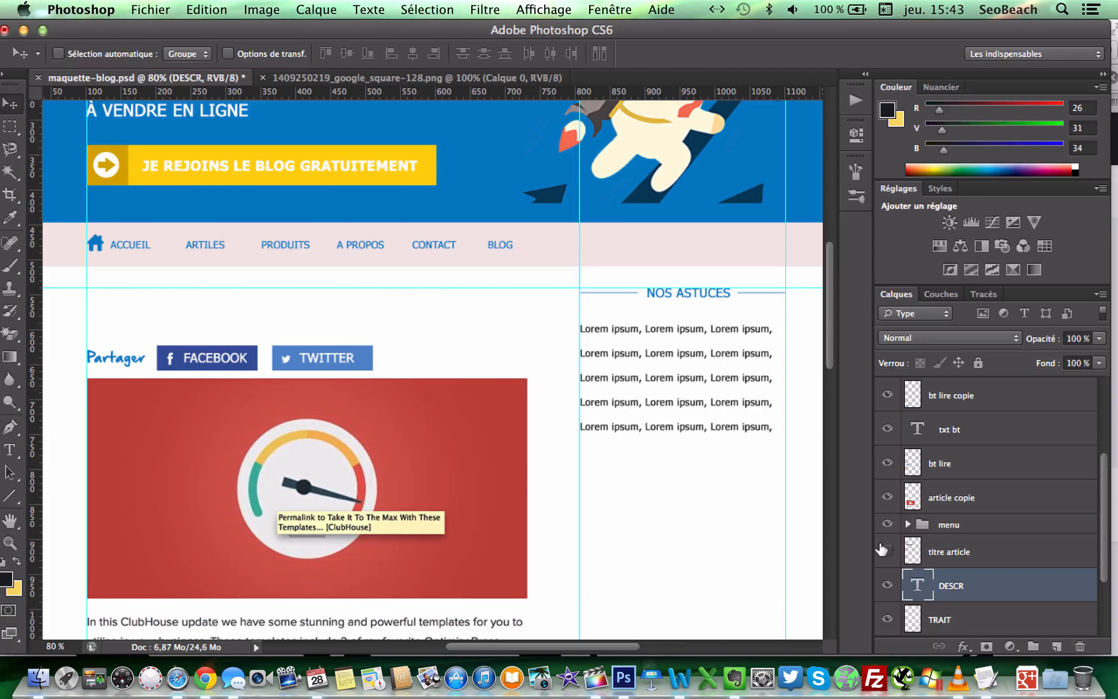
{"action": "left_click", "coordinate": [883, 550]}
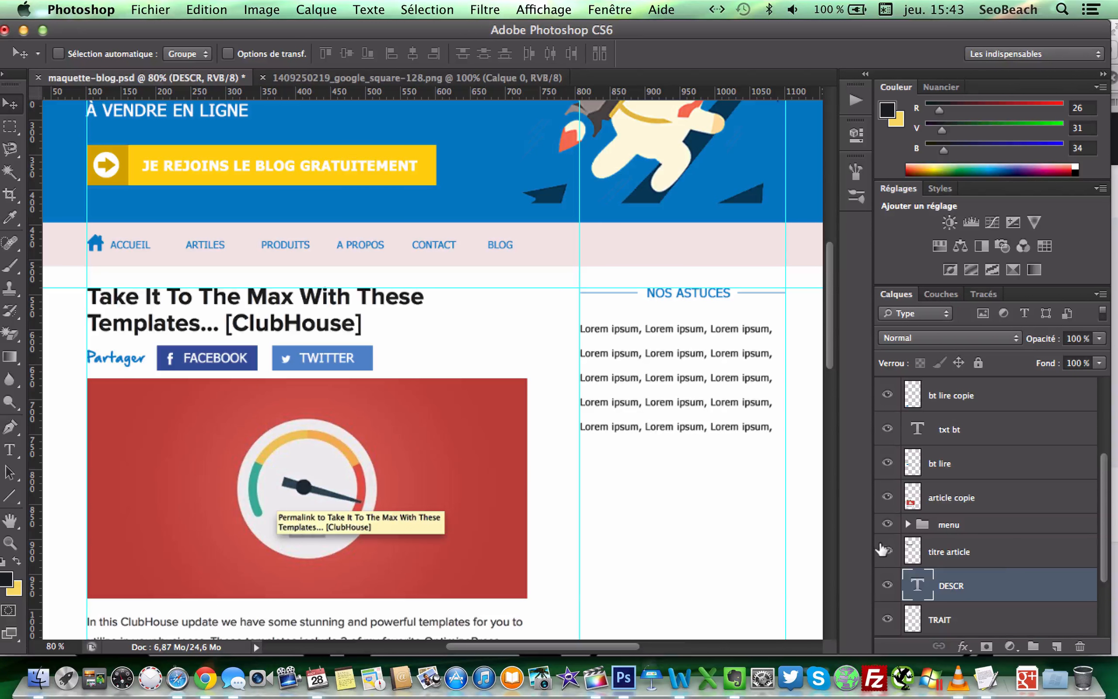
{"action": "left_click", "coordinate": [887, 618]}
{"action": "left_click", "coordinate": [887, 618]}
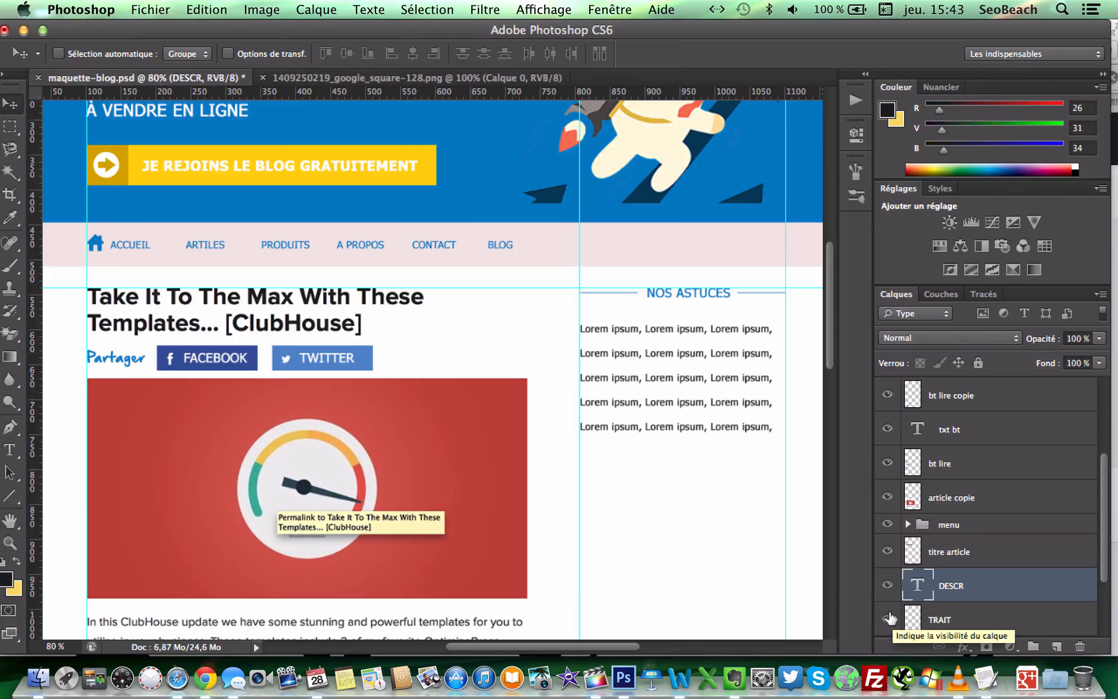
{"action": "left_click", "coordinate": [970, 620], "text": "shift"}
{"action": "scroll", "coordinate": [979, 540], "scroll_direction": "down", "scroll_amount": 3}
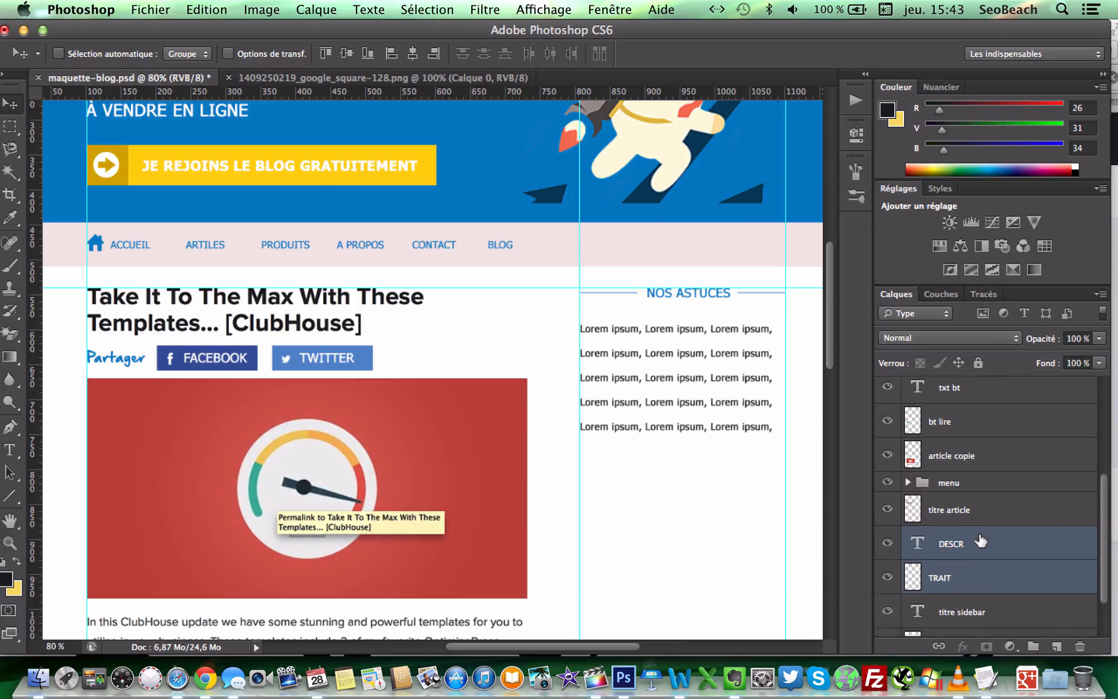
{"action": "left_click", "coordinate": [961, 581], "text": "shift"}
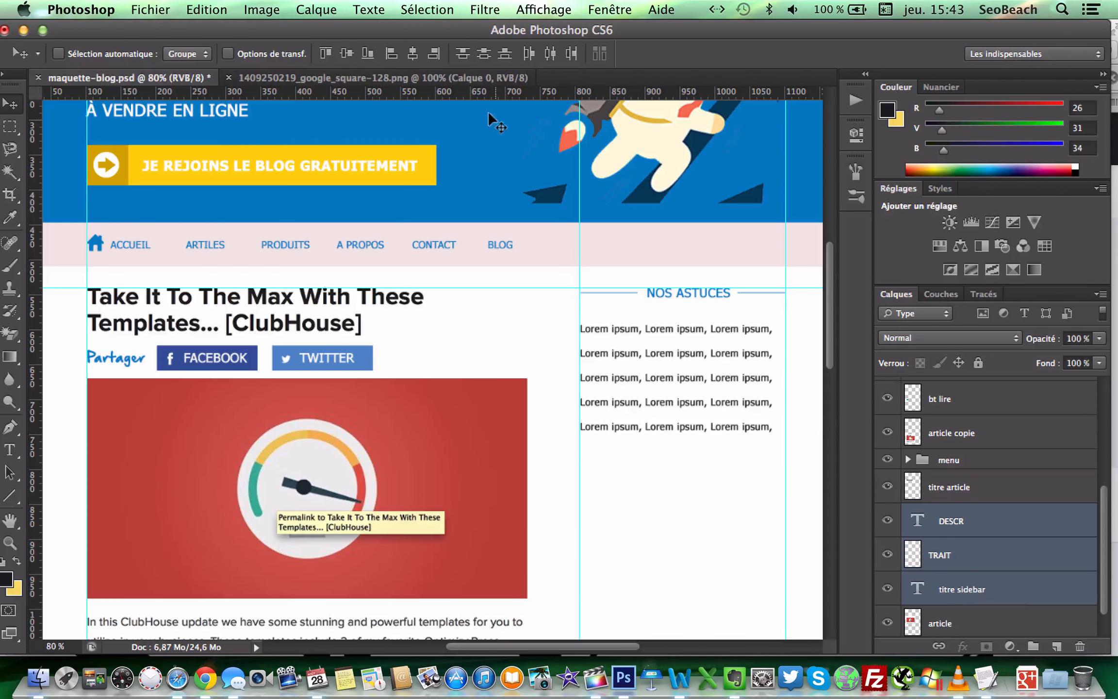
{"action": "left_click", "coordinate": [308, 11]}
{"action": "mouse_move", "coordinate": [413, 30]}
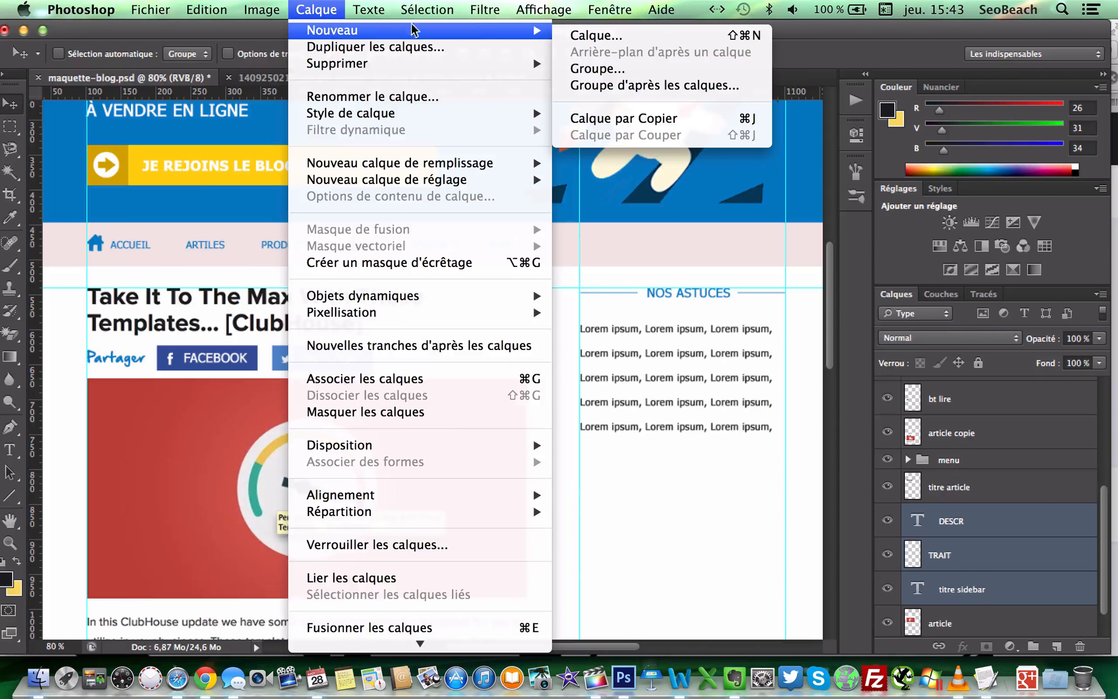
{"action": "left_click", "coordinate": [595, 84]}
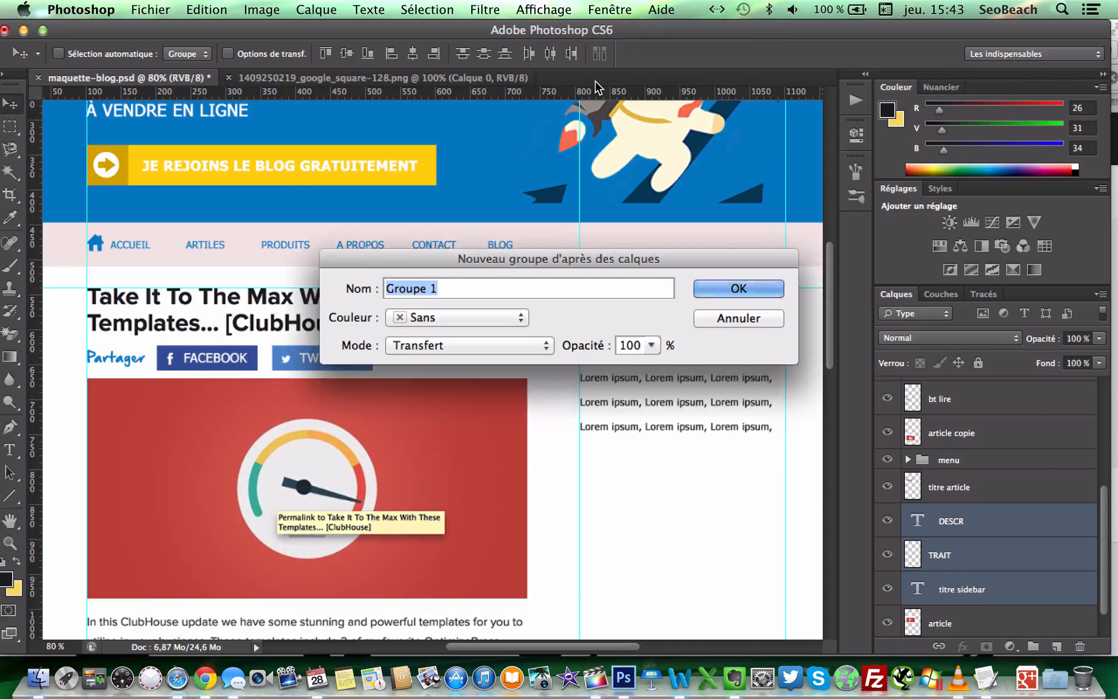
{"action": "type", "text": "astuces side"}
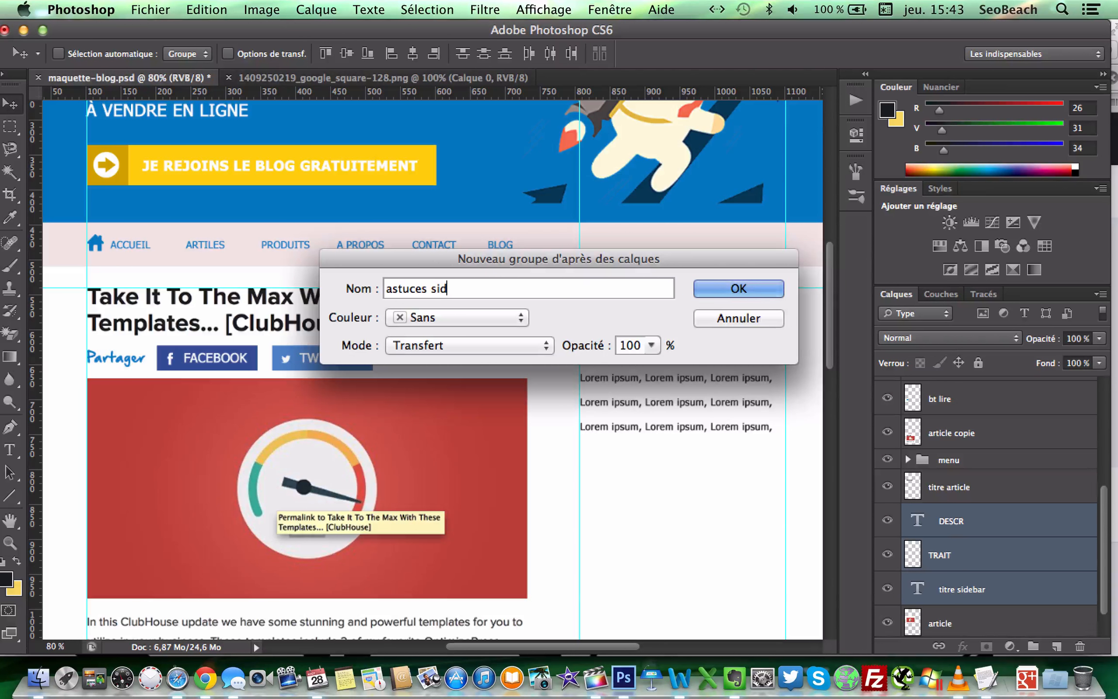
{"action": "key", "text": "Return"}
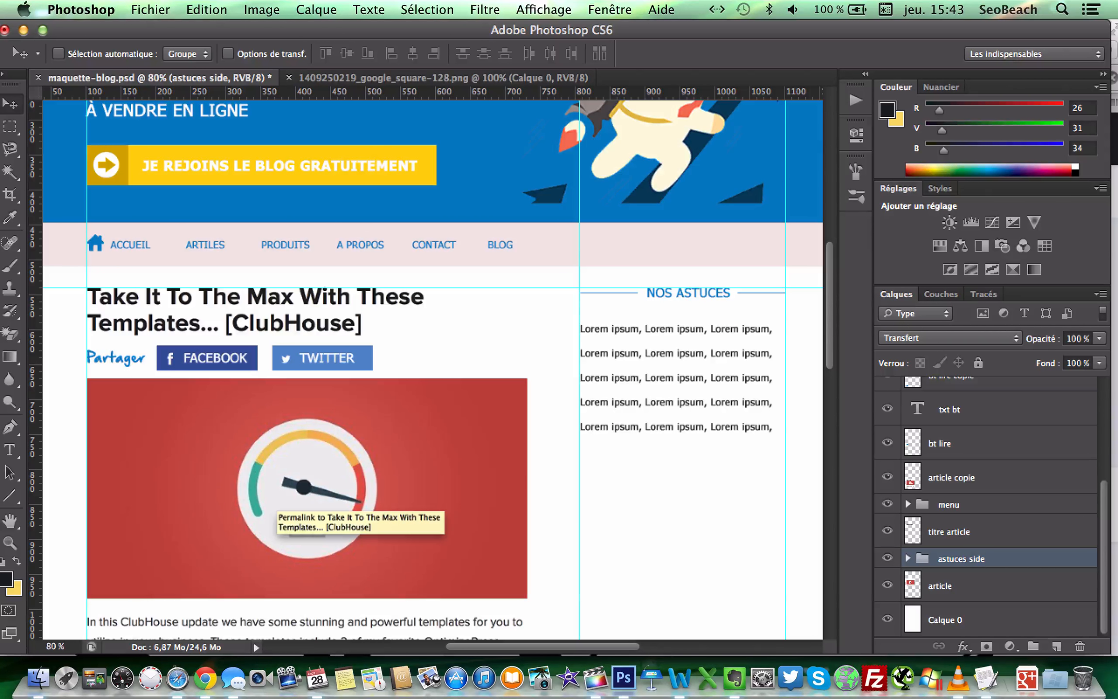
Move the astuces side group straight down until its title is roughly level with the centre of the article's gauge image
{"action": "key", "text": "shift+Down"}
{"action": "key", "text": "shift+Down"}
{"action": "key", "text": "shift+Down"}
{"action": "key", "text": "shift+Down"}
{"action": "key", "text": "shift+Down"}
{"action": "key", "text": "shift+Down"}
{"action": "key", "text": "shift+Down"}
{"action": "key", "text": "shift+Down"}
{"action": "key", "text": "shift+Down"}
{"action": "key", "text": "shift+Down"}
{"action": "key", "text": "shift+Down"}
{"action": "key", "text": "shift+Down"}
{"action": "key", "text": "shift+Down"}
{"action": "key", "text": "shift+Down"}
{"action": "key", "text": "shift+Down"}
{"action": "key", "text": "shift+Down"}
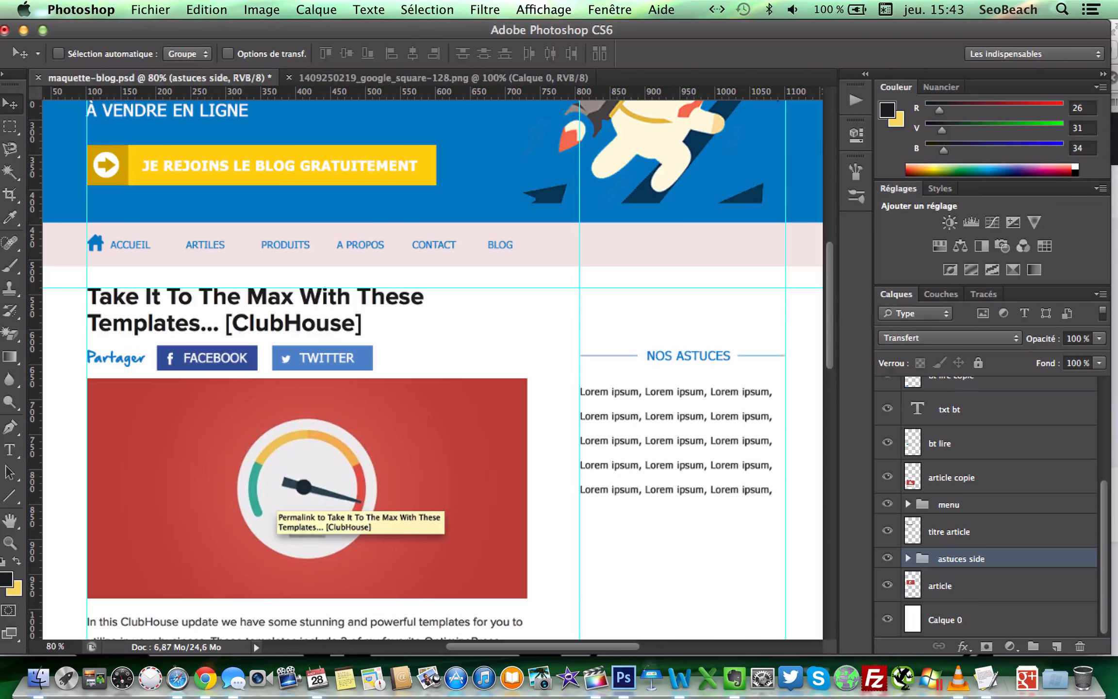
{"action": "key", "text": "shift+Down"}
{"action": "key", "text": "shift+Down"}
{"action": "key", "text": "shift+Down"}
{"action": "key", "text": "shift+Down"}
{"action": "key", "text": "shift+Down"}
{"action": "key", "text": "shift+Down"}
{"action": "key", "text": "shift+Down"}
{"action": "key", "text": "shift+Down"}
{"action": "key", "text": "shift+Down"}
{"action": "key", "text": "shift+Down"}
{"action": "key", "text": "shift+Down"}
{"action": "key", "text": "shift+Down"}
{"action": "key", "text": "shift+Down"}
{"action": "key", "text": "shift+Down"}
{"action": "key", "text": "shift+Down"}
{"action": "key", "text": "shift+Down"}
{"action": "key", "text": "shift+Down"}
{"action": "key", "text": "shift+Down"}
{"action": "key", "text": "shift+Down"}
{"action": "key", "text": "shift+Down"}
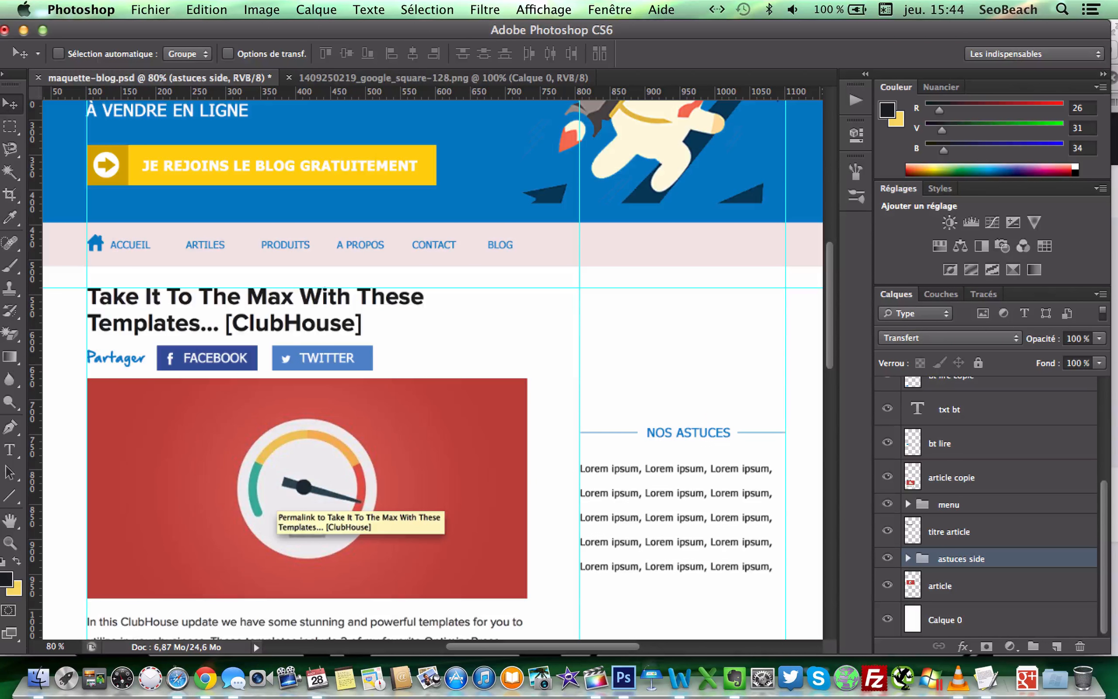
{"action": "key", "text": "shift+Down"}
{"action": "key", "text": "shift+Down"}
{"action": "key", "text": "shift+Down"}
{"action": "key", "text": "shift+Down"}
{"action": "key", "text": "shift+Down"}
{"action": "key", "text": "shift+Down"}
{"action": "key", "text": "shift+Down"}
{"action": "key", "text": "shift+Down"}
{"action": "key", "text": "shift+Down"}
{"action": "key", "text": "shift+Down"}
{"action": "key", "text": "shift+Down"}
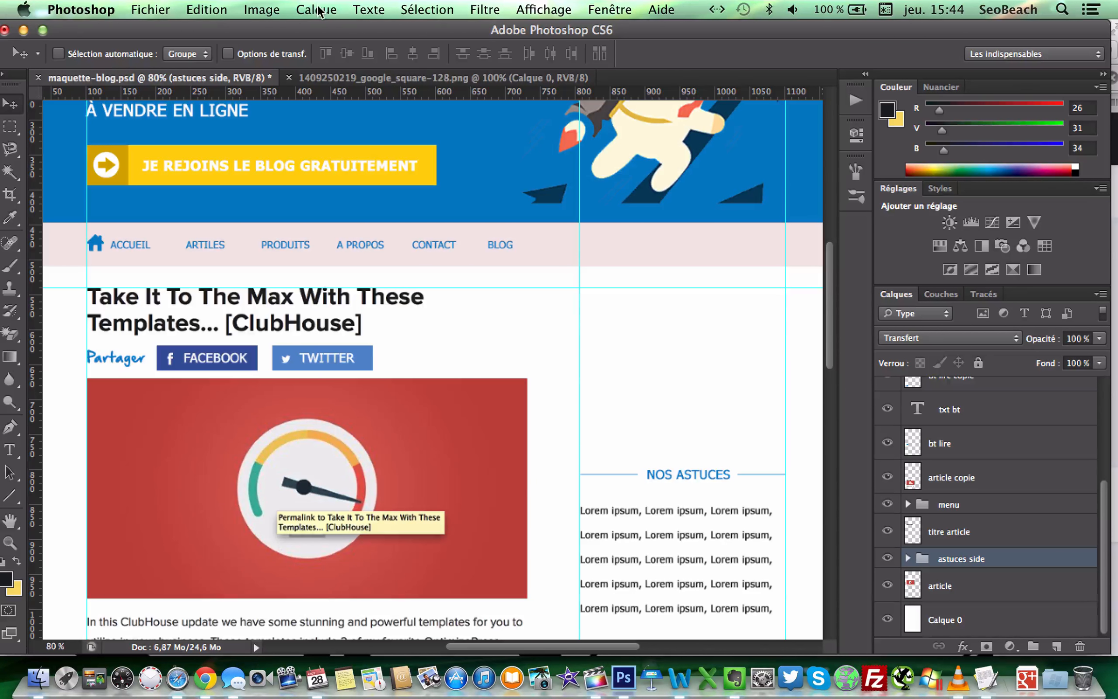
Duplicate the astuces side group within the same document as "form"
{"action": "left_click", "coordinate": [318, 9]}
{"action": "mouse_move", "coordinate": [406, 63]}
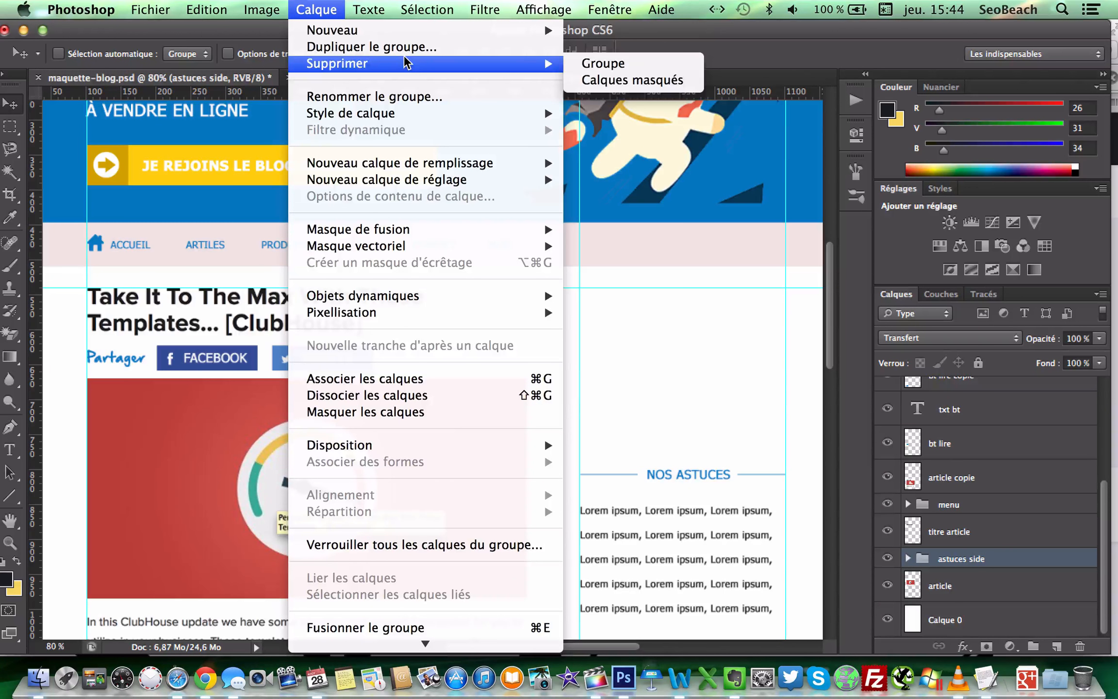
{"action": "left_click", "coordinate": [432, 46]}
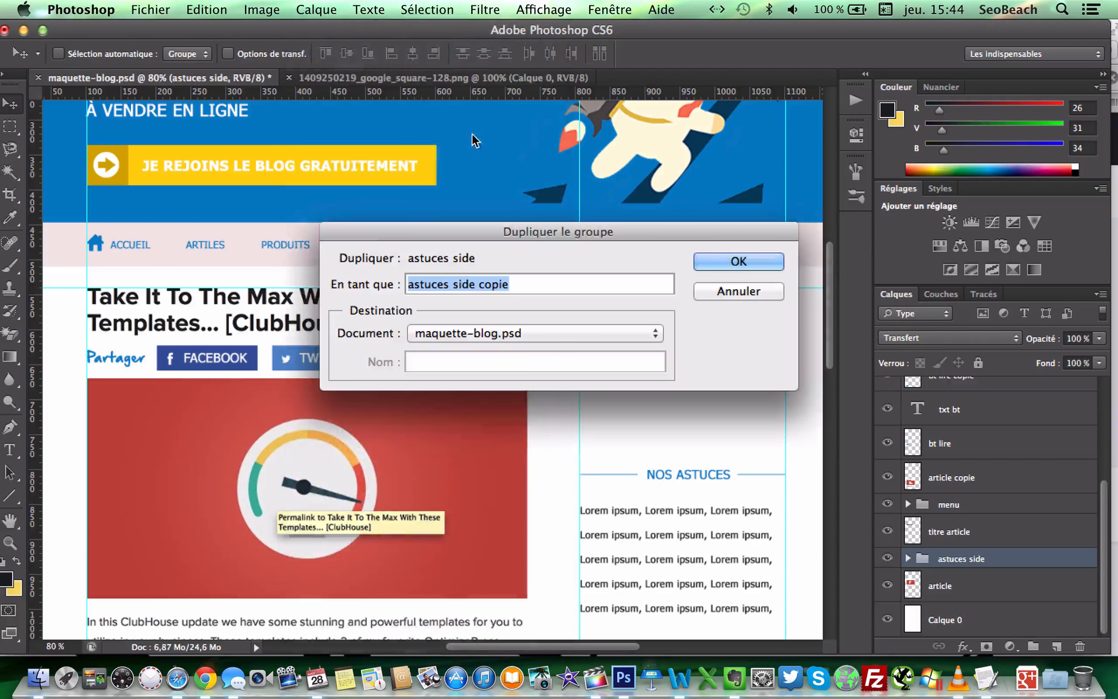
{"action": "type", "text": "form"}
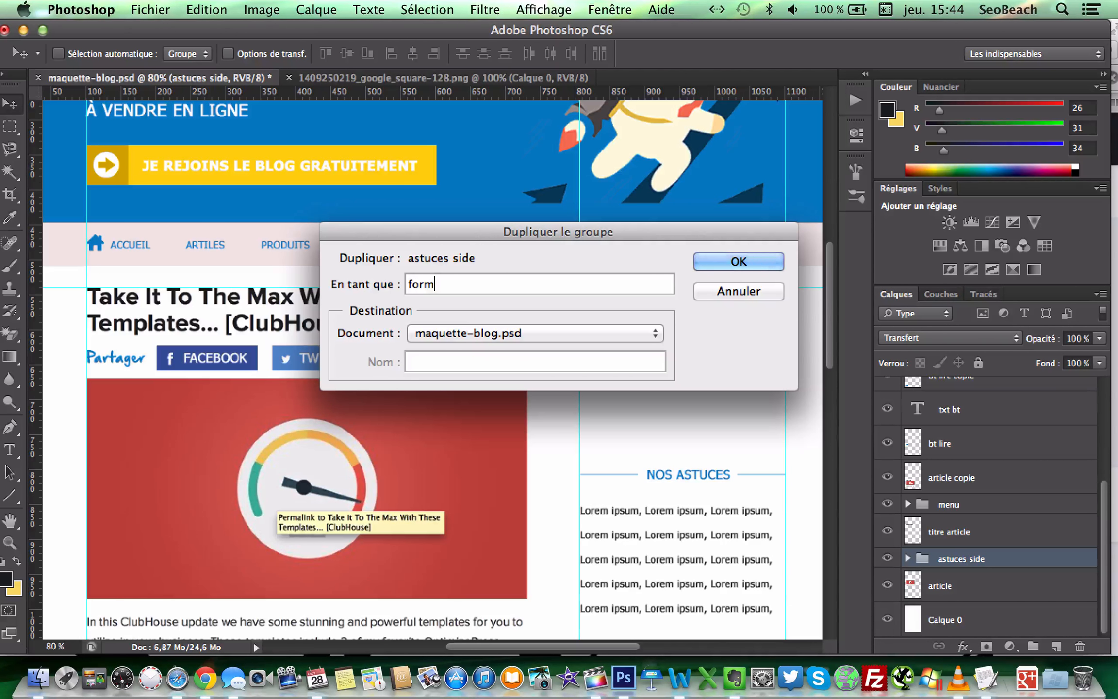
{"action": "key", "text": "Return"}
Move the form group straight up until its title sits just below the horizontal guide, level with the article headline's first line
{"action": "key", "text": "shift+Up"}
{"action": "key", "text": "shift+Up"}
{"action": "key", "text": "shift+Up"}
{"action": "key", "text": "shift+Up"}
{"action": "key", "text": "shift+Up"}
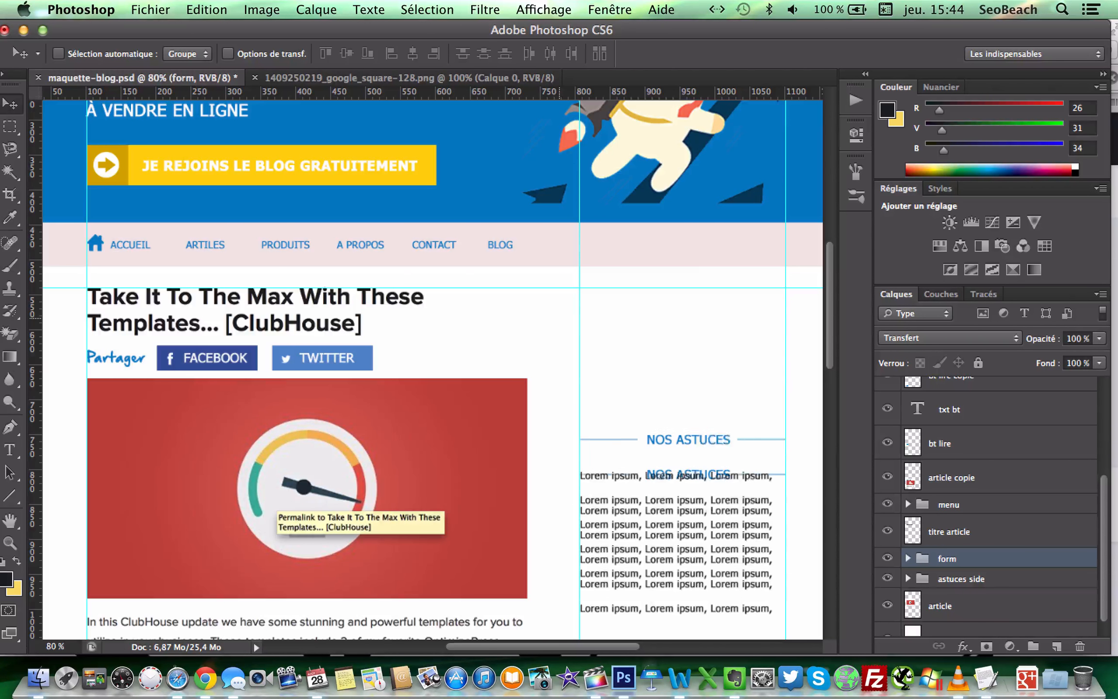
{"action": "key", "text": "shift+Up"}
{"action": "key", "text": "shift+Up"}
{"action": "key", "text": "shift+Up"}
{"action": "key", "text": "shift+Up"}
{"action": "key", "text": "shift+Up"}
{"action": "key", "text": "shift+Up"}
{"action": "key", "text": "shift+Up"}
{"action": "key", "text": "shift+Up"}
{"action": "key", "text": "shift+Up"}
{"action": "key", "text": "shift+Up"}
{"action": "key", "text": "shift+Up"}
{"action": "key", "text": "shift+Up"}
{"action": "key", "text": "shift+Up"}
{"action": "key", "text": "shift+Up"}
{"action": "key", "text": "shift+Up"}
{"action": "key", "text": "shift+Up"}
{"action": "key", "text": "shift+Up"}
{"action": "key", "text": "shift+Up"}
{"action": "key", "text": "shift+Up"}
{"action": "key", "text": "shift+Up"}
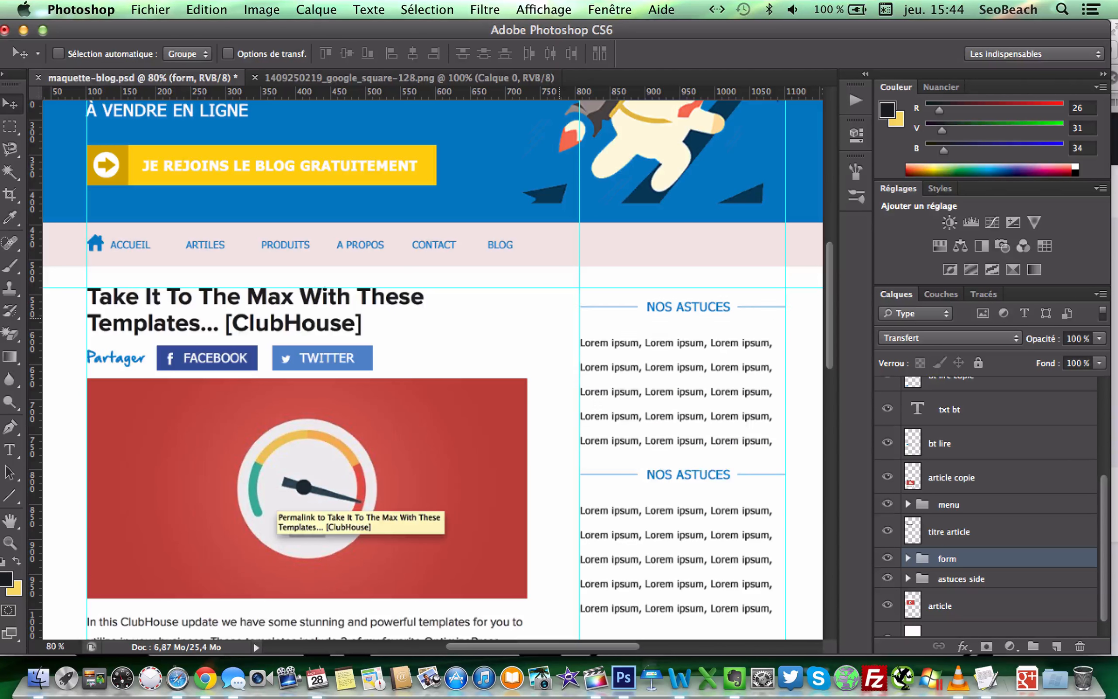
{"action": "key", "text": "shift+Up"}
{"action": "key", "text": "shift+Up"}
{"action": "key", "text": "shift+Up"}
{"action": "key", "text": "shift+Up"}
{"action": "key", "text": "shift+Up"}
{"action": "key", "text": "shift+Up"}
{"action": "key", "text": "shift+Up"}
{"action": "key", "text": "shift+Down"}
{"action": "key", "text": "shift+Down"}
{"action": "key", "text": "shift+Down"}
{"action": "key", "text": "shift+Down"}
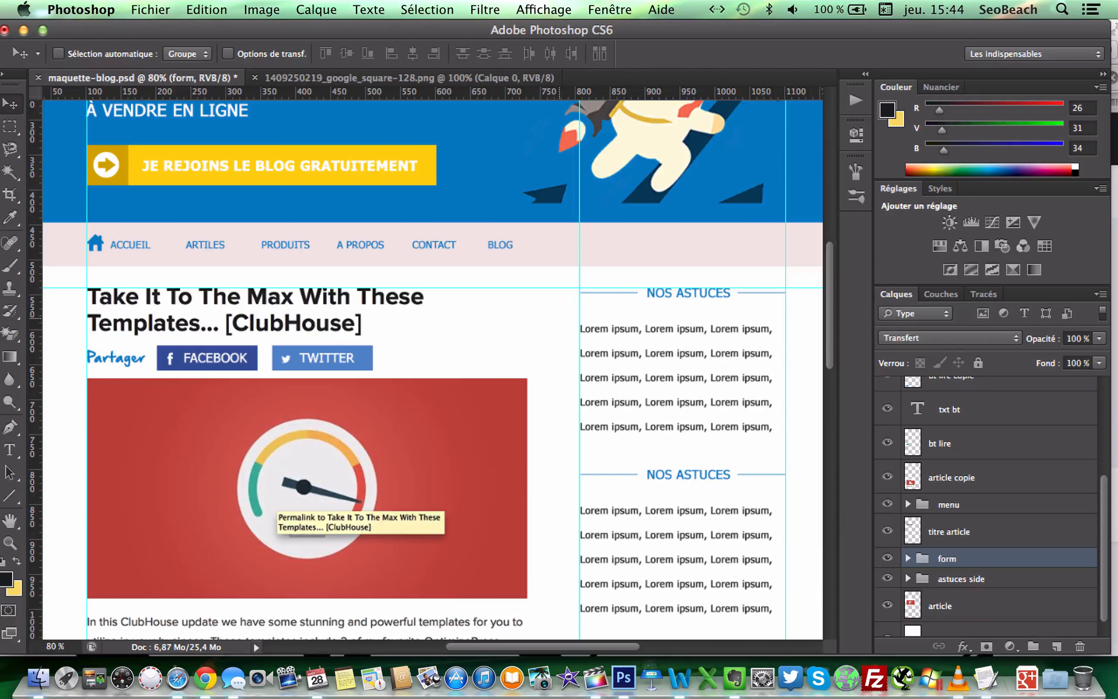
{"action": "key", "text": "Down"}
Expand the form group and hide its DESCR text layer
{"action": "left_click", "coordinate": [907, 558]}
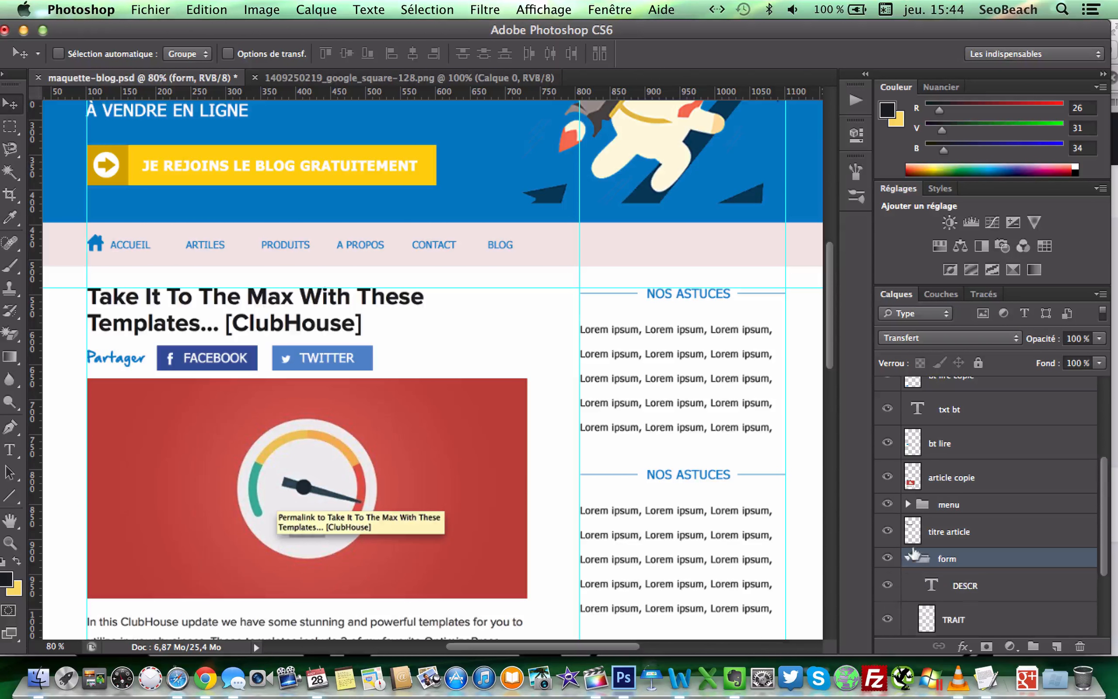
{"action": "scroll", "coordinate": [965, 526], "scroll_direction": "down", "scroll_amount": 3}
{"action": "left_click", "coordinate": [886, 461]}
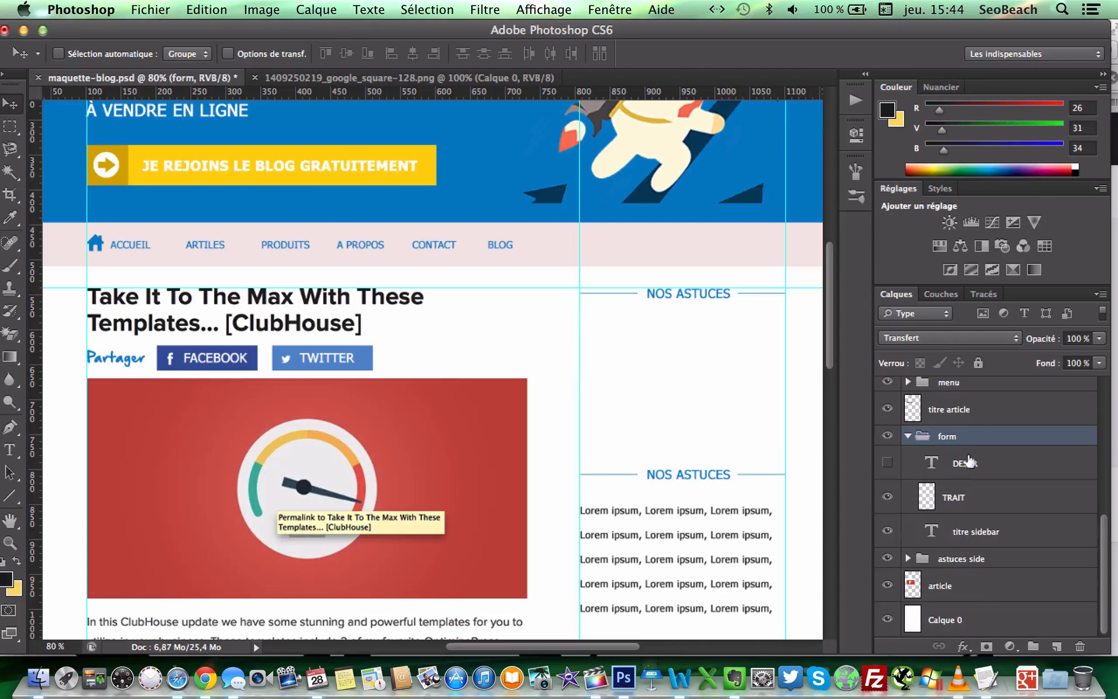
Change the form group's title to "NOS TUTOS" and shift it slightly right to centre it between the side lines
{"action": "left_click", "coordinate": [971, 531]}
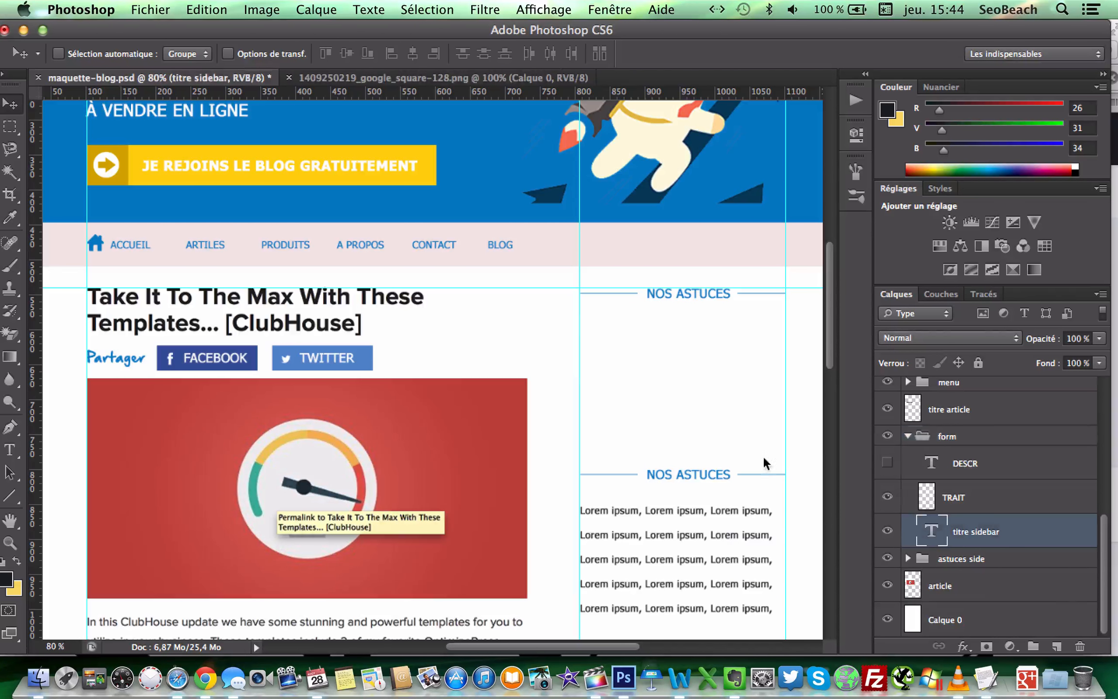
{"action": "left_click", "coordinate": [7, 449]}
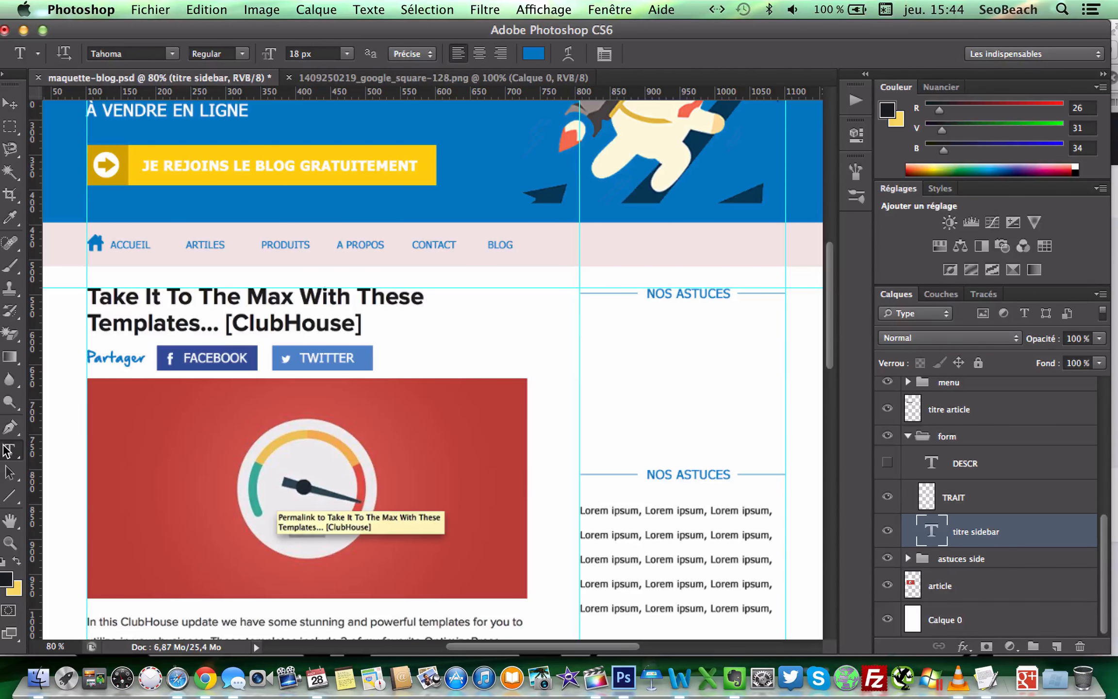
{"action": "left_click", "coordinate": [704, 293]}
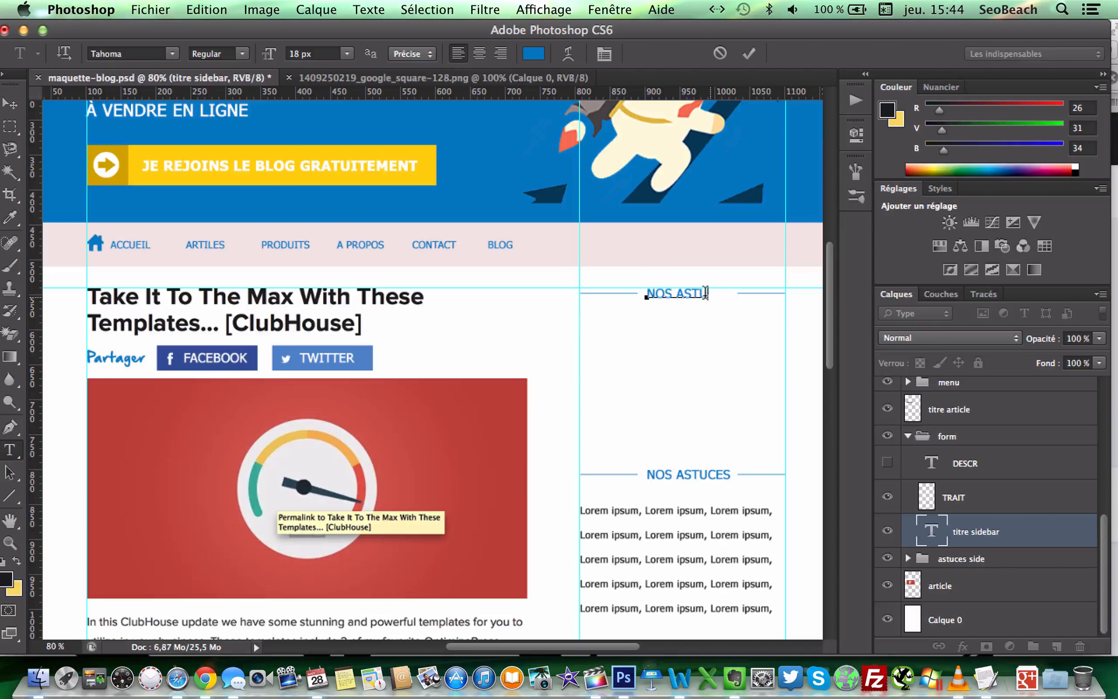
{"action": "type", "text": "TUTOS"}
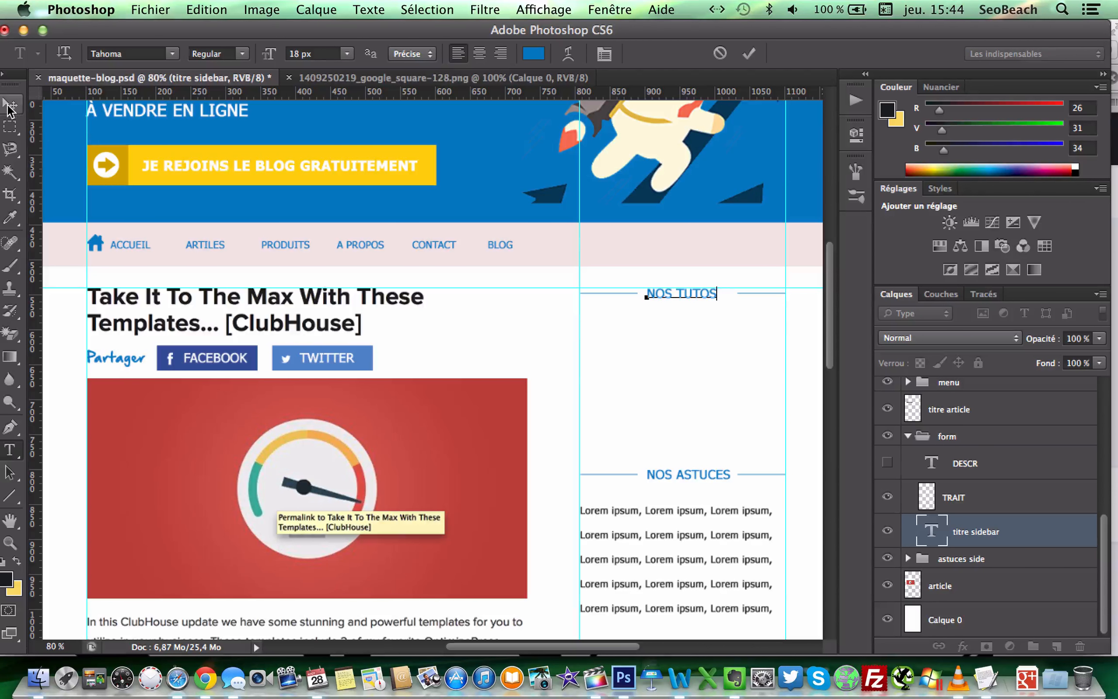
{"action": "left_click", "coordinate": [9, 108]}
{"action": "key", "text": "shift+Right"}
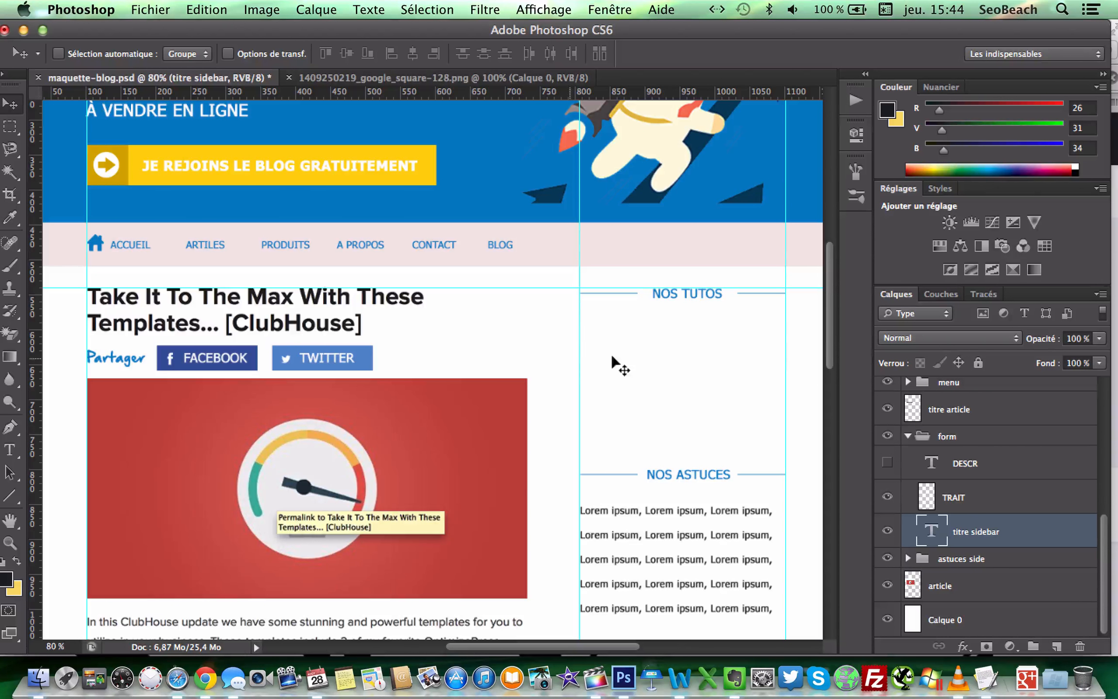
Add a new layer named "FOND FORM" above the titre sidebar layer in the form group
{"action": "key", "text": "super+shift+n"}
{"action": "type", "text": "FOND"}
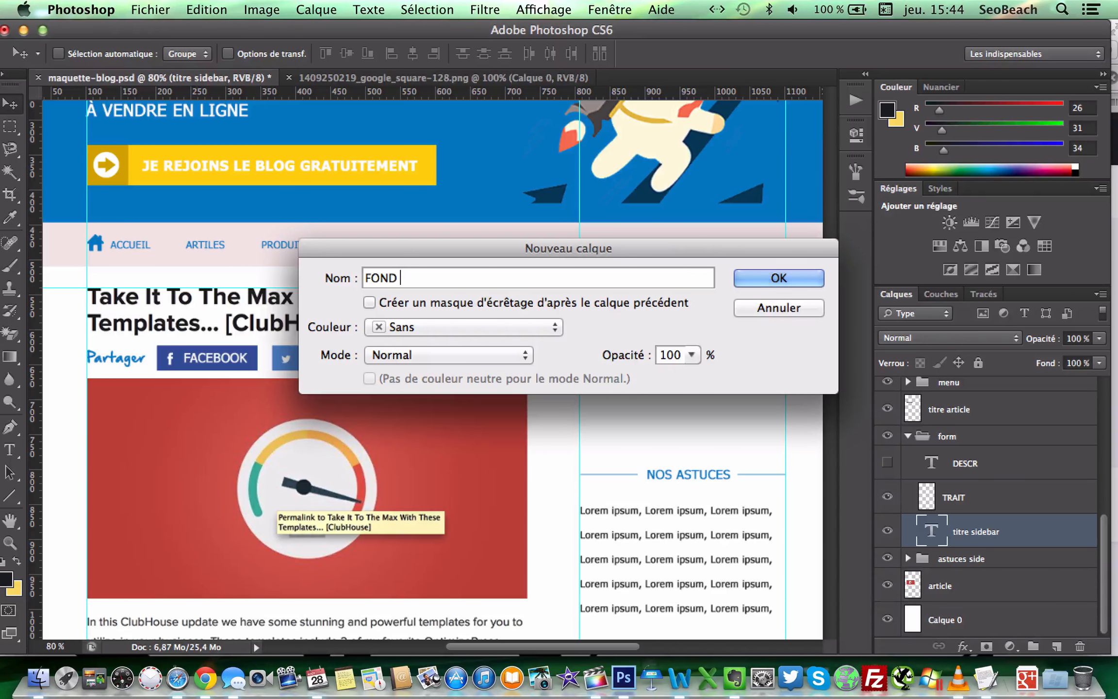
{"action": "type", "text": " FORM"}
{"action": "key", "text": "Return"}
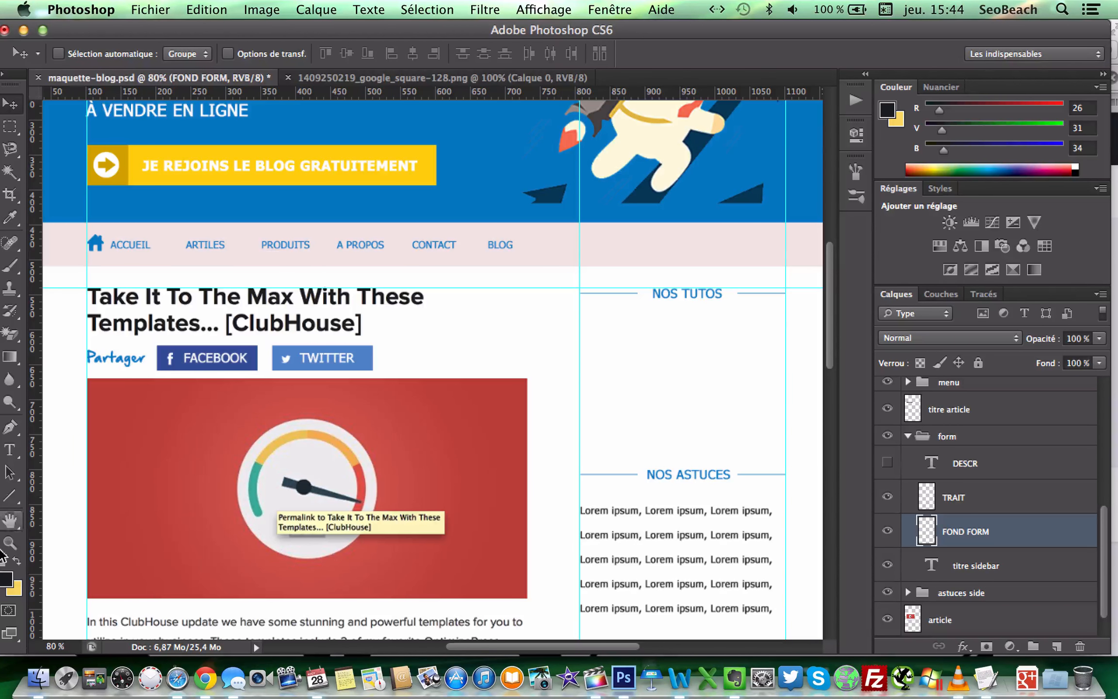
Set the foreground colour to the dark blue #09405e sampled from the shadow shapes in the blue banner
{"action": "left_click", "coordinate": [5, 581]}
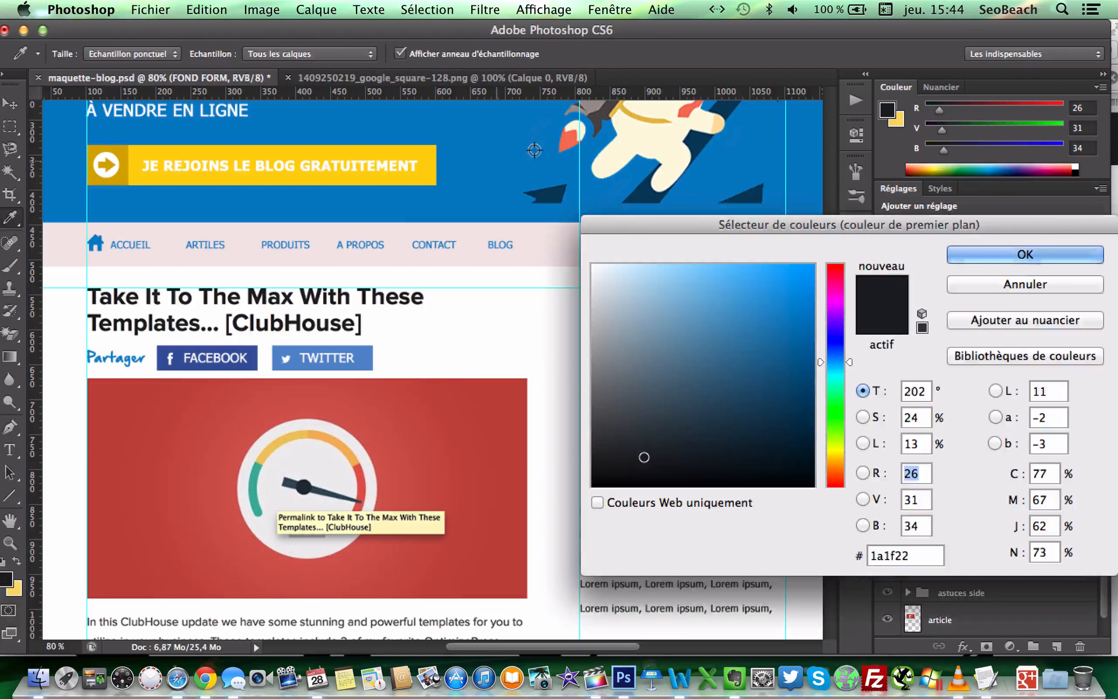
{"action": "left_click", "coordinate": [551, 192]}
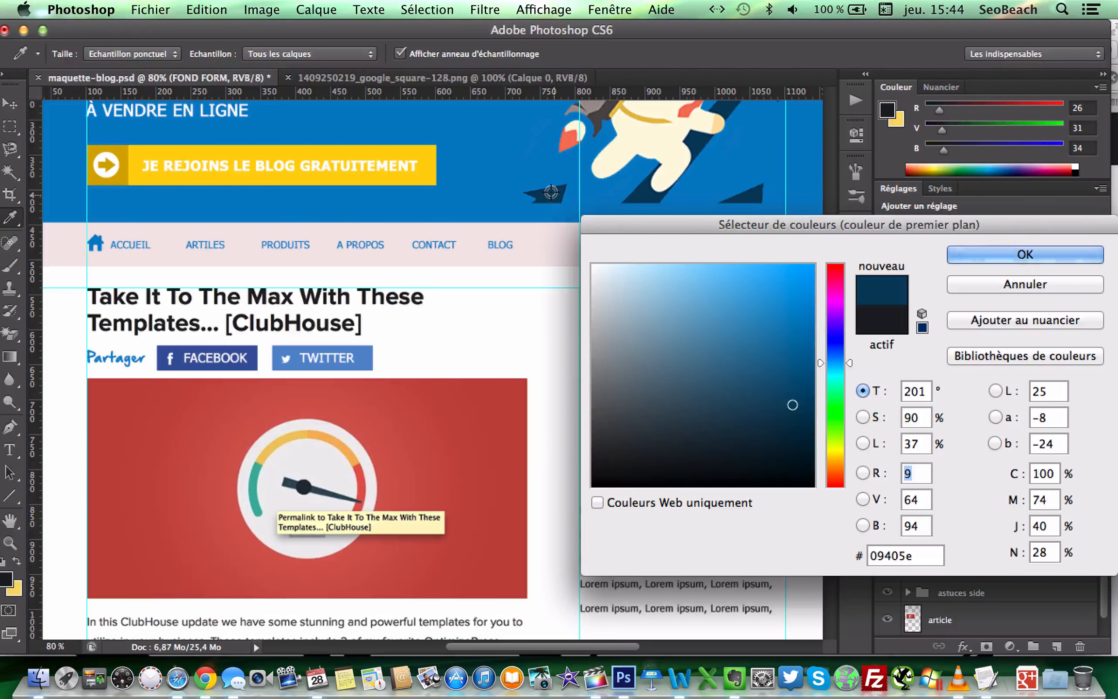
{"action": "key", "text": "Return"}
{"action": "key", "text": "v"}
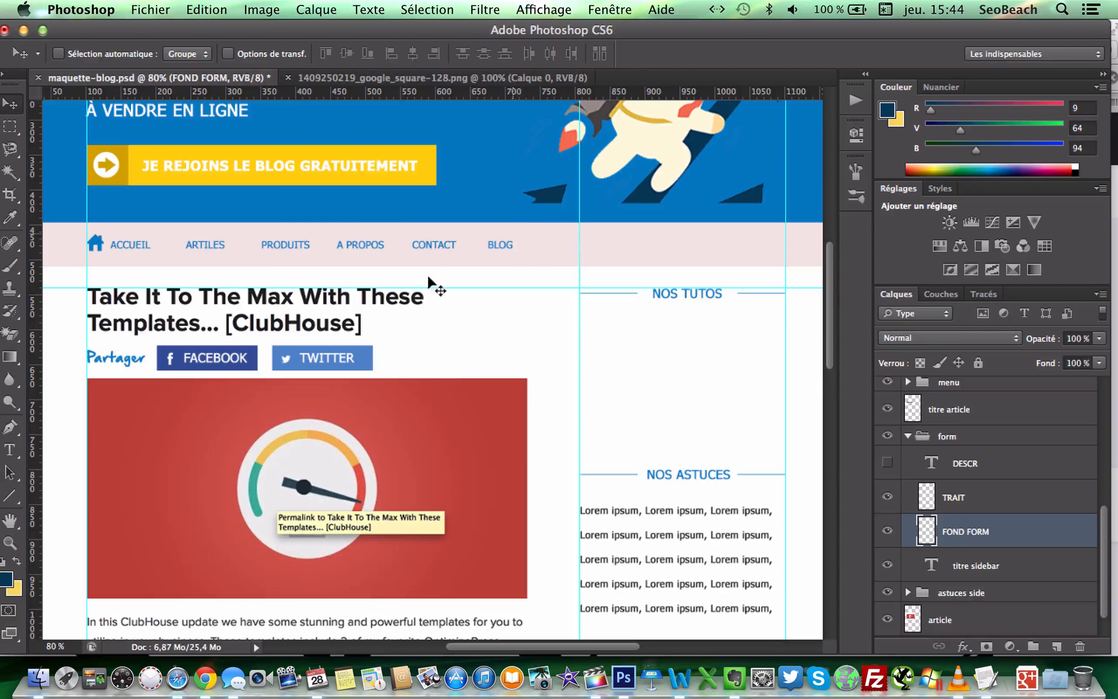
Draw a dark blue rectangle about 295 × 192 px below NOS TUTOS, spanning the two vertical sidebar guides
{"action": "left_click", "coordinate": [10, 494]}
{"action": "left_click", "coordinate": [55, 496]}
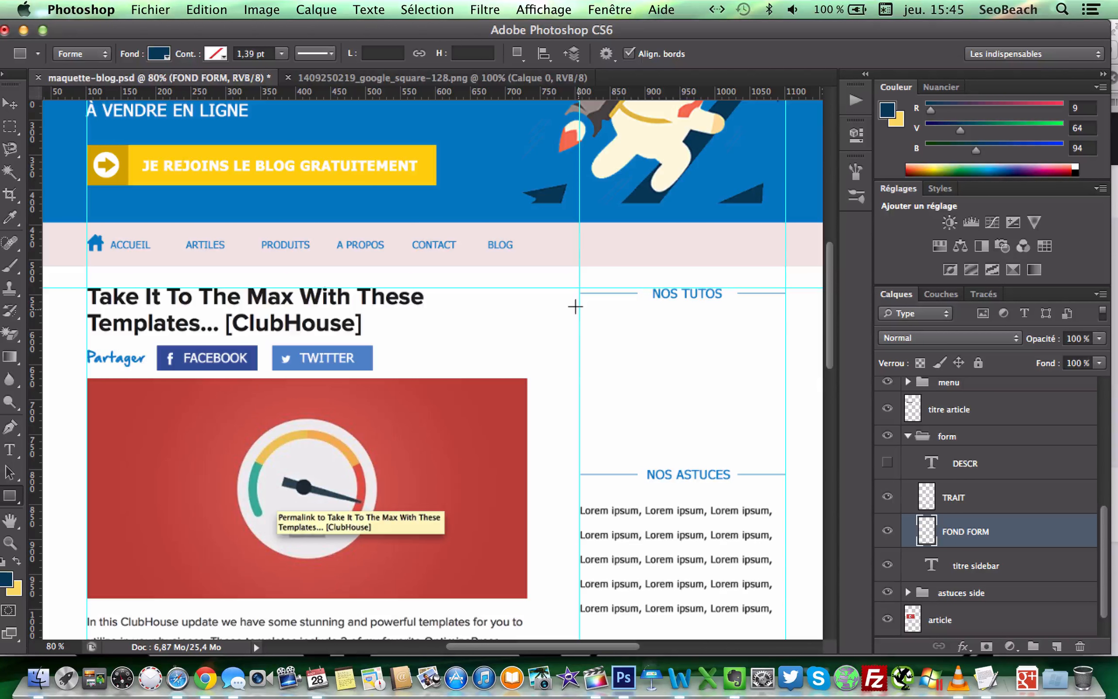
{"action": "mouse_move", "coordinate": [579, 309]}
{"action": "left_mouse_down"}
{"action": "mouse_move", "coordinate": [683, 429]}
{"action": "mouse_move", "coordinate": [741, 427]}
{"action": "mouse_move", "coordinate": [793, 445]}
{"action": "mouse_move", "coordinate": [777, 440]}
{"action": "left_mouse_up"}
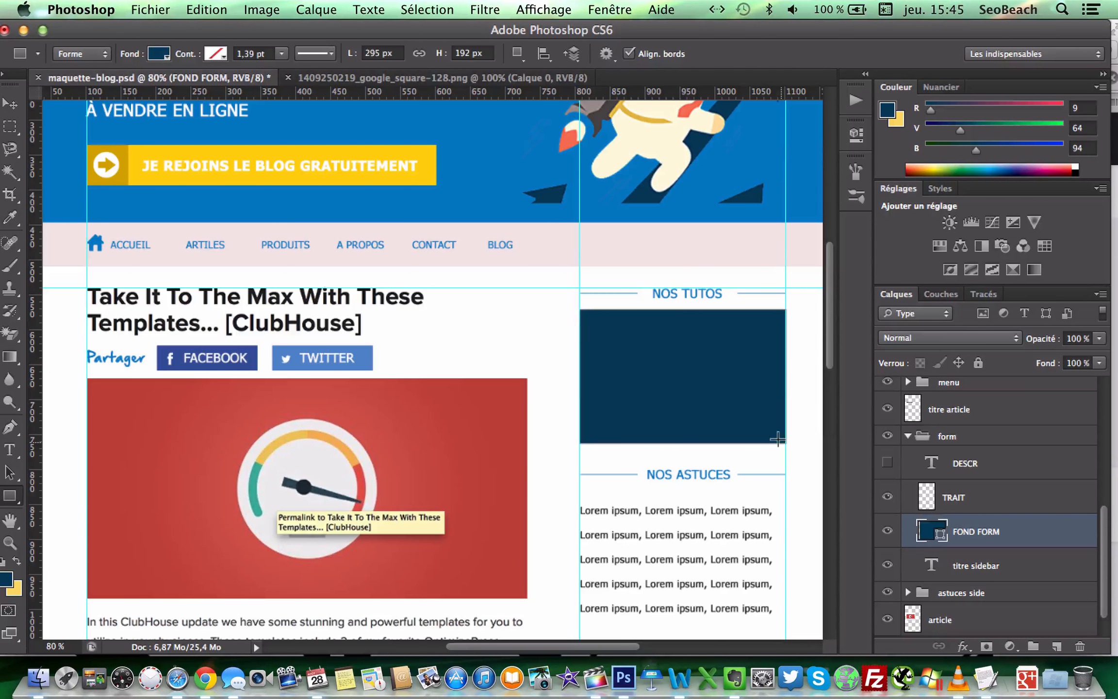
Rasterize the FOND FORM shape layer
{"action": "left_click", "coordinate": [323, 10]}
{"action": "mouse_move", "coordinate": [512, 318]}
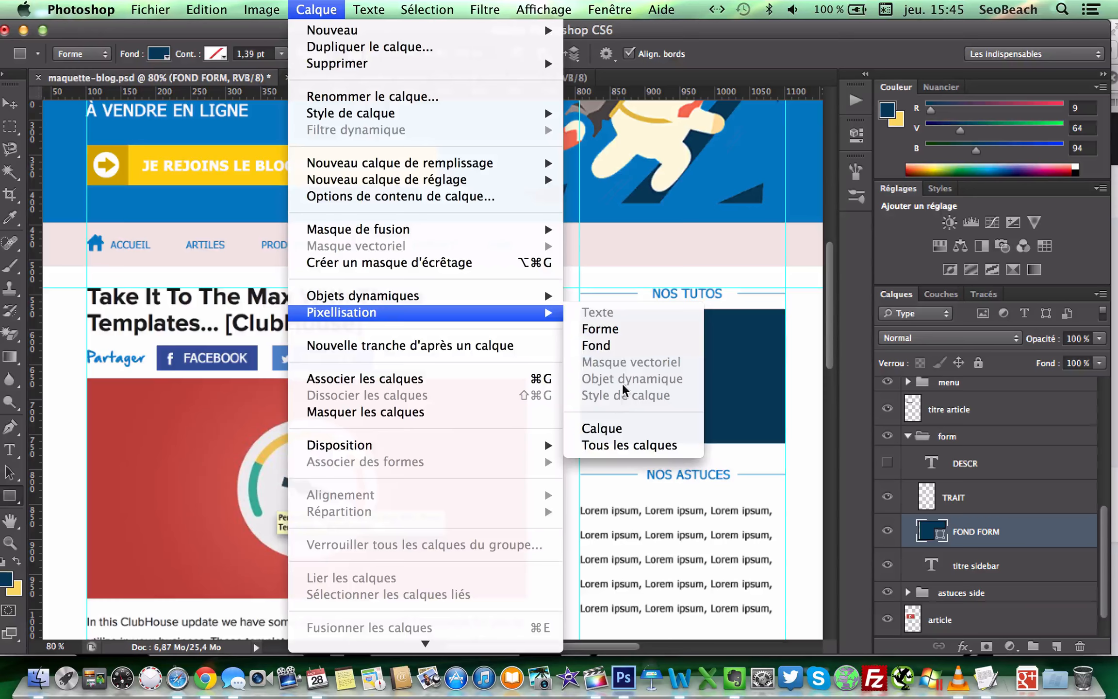
{"action": "left_click", "coordinate": [609, 426]}
{"action": "left_click", "coordinate": [316, 9]}
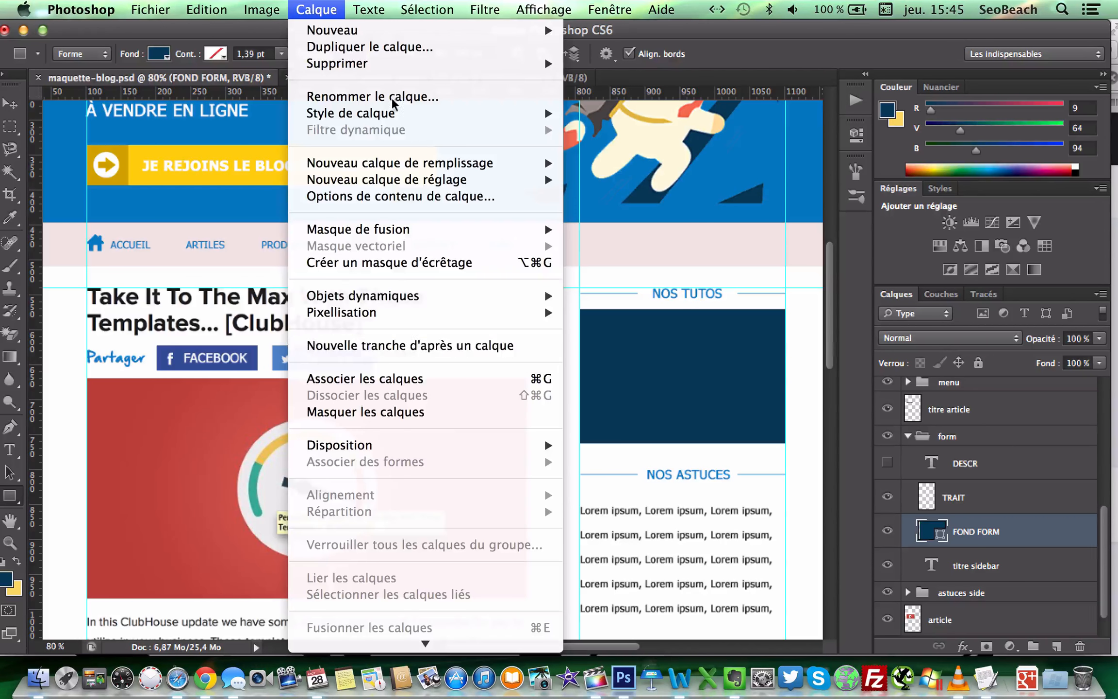
{"action": "mouse_move", "coordinate": [531, 315]}
{"action": "left_click", "coordinate": [605, 429]}
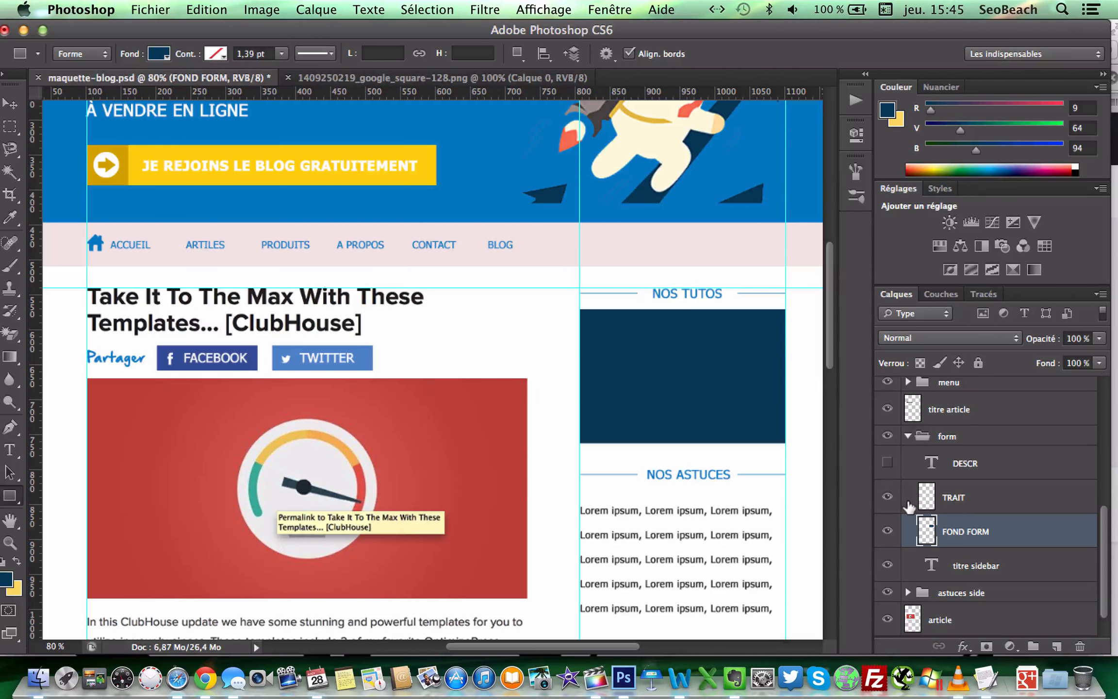
Add a new layer named "BT FORM" above FOND FORM
{"action": "key", "text": "super+shift+n"}
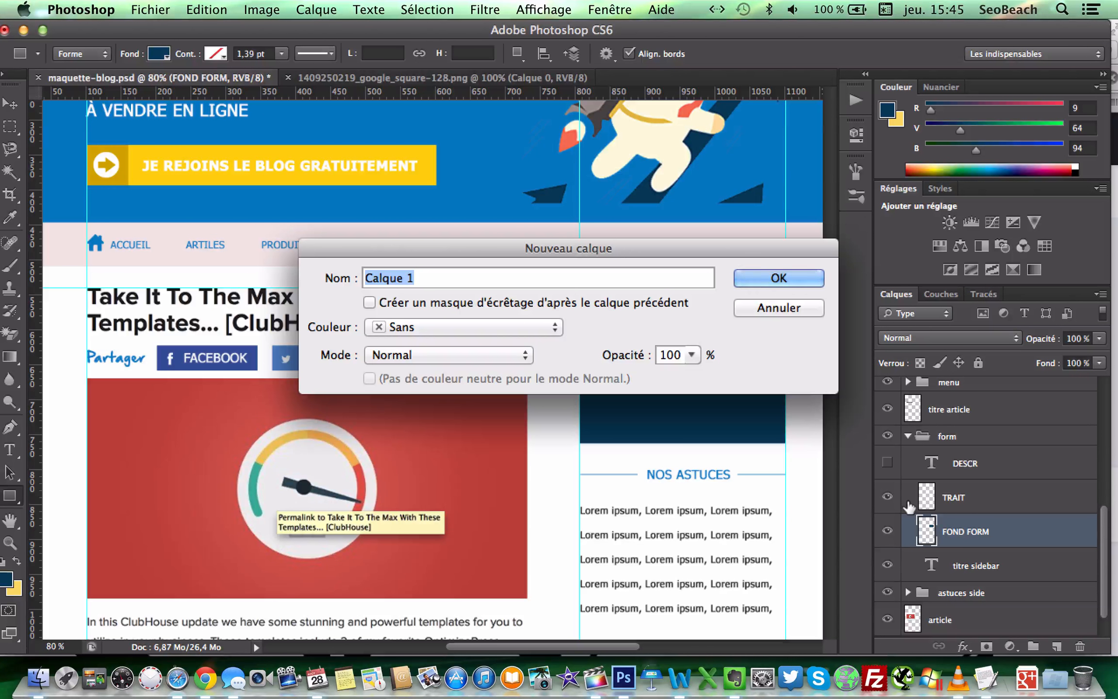
{"action": "type", "text": "BT FORM"}
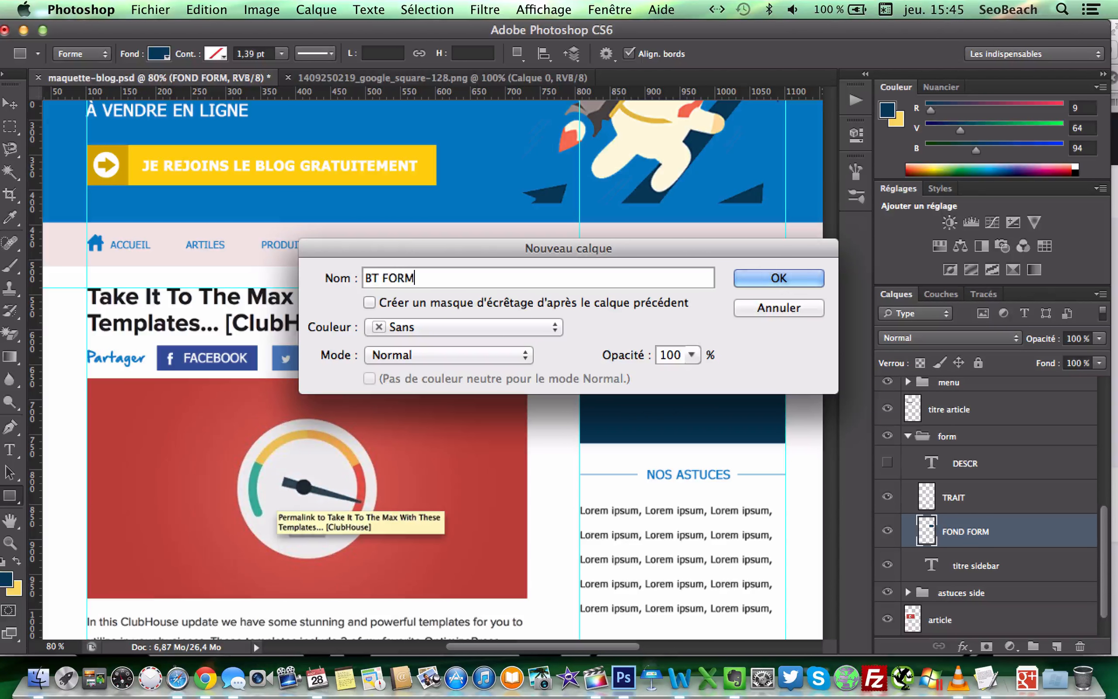
{"action": "key", "text": "Return"}
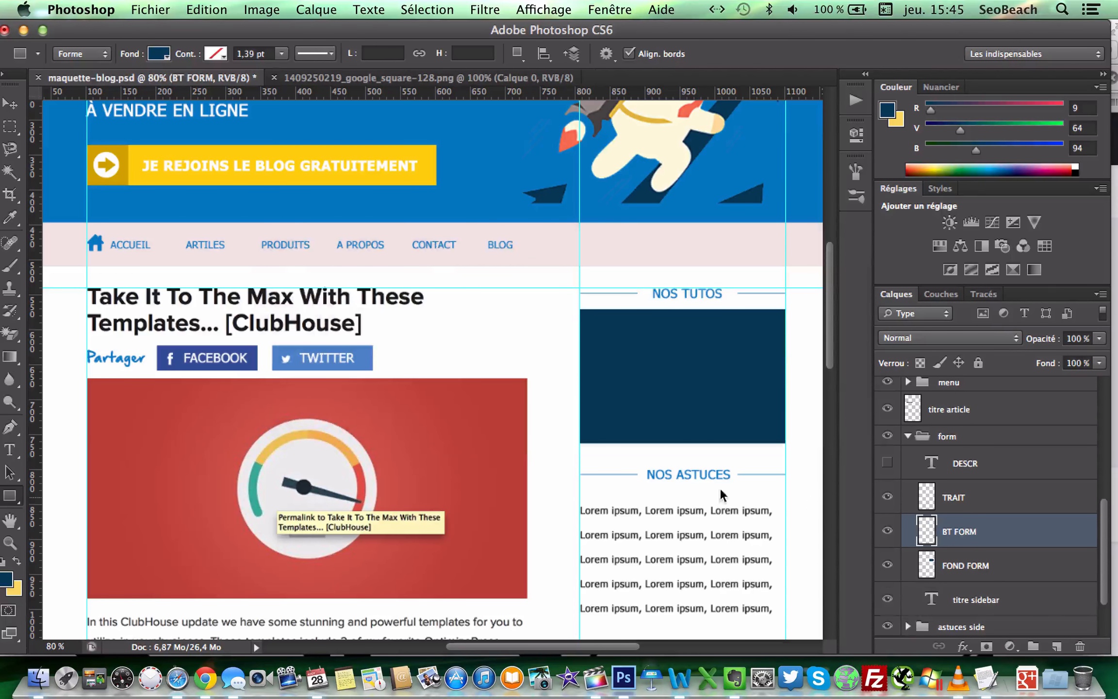
Sample the banner button's yellow as foreground colour and draw a rectangle about 276 × 43 px along the lower edge of the dark blue box
{"action": "left_click", "coordinate": [6, 578]}
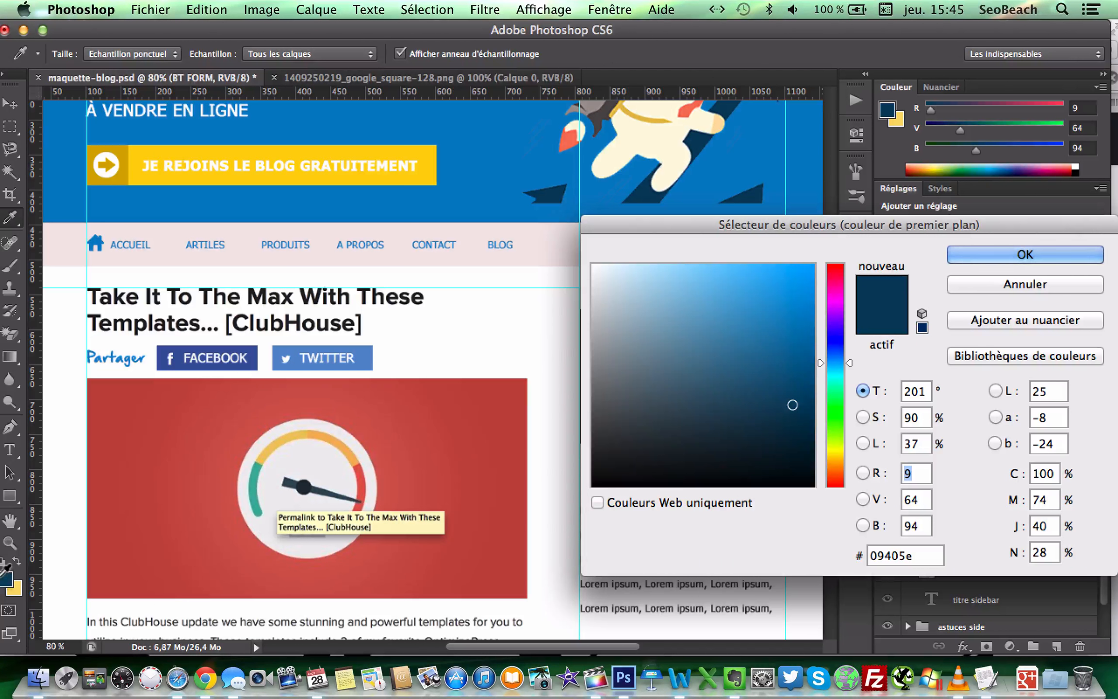
{"action": "left_click", "coordinate": [145, 174]}
{"action": "key", "text": "Return"}
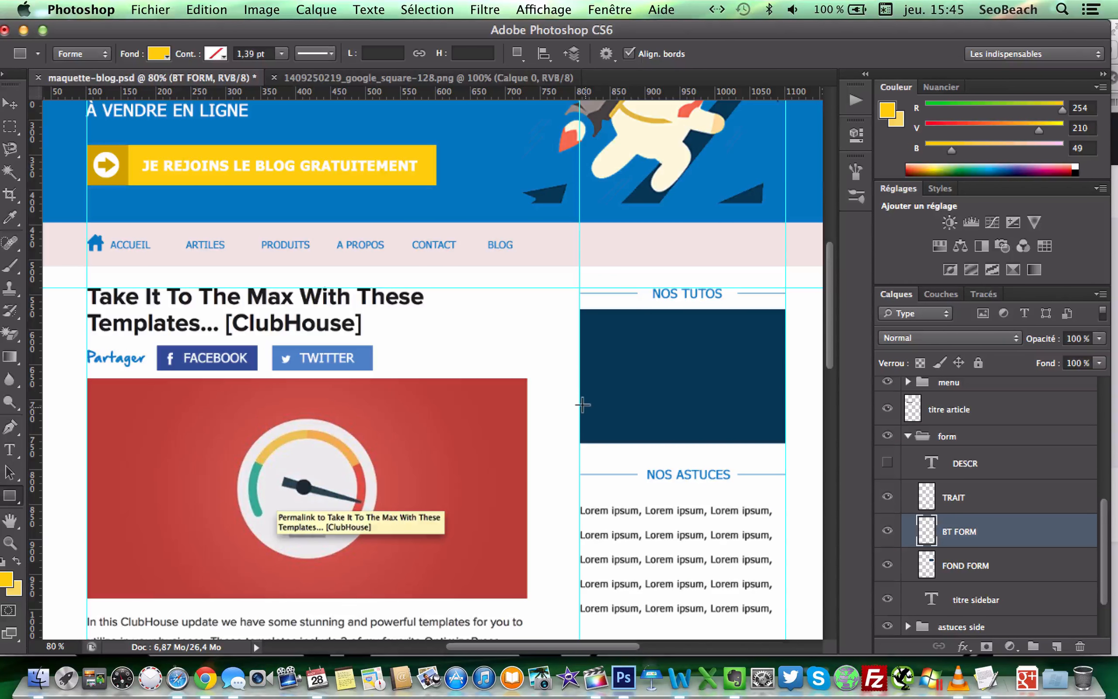
{"action": "left_click_drag", "start_coordinate": [581, 411], "coordinate": [768, 436]}
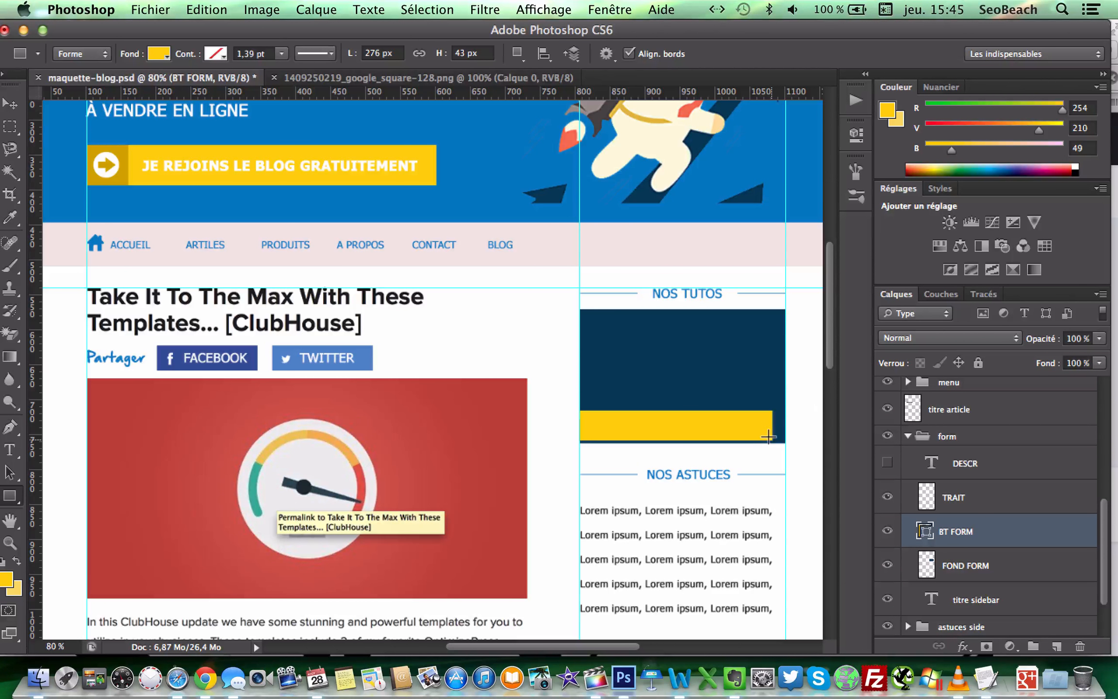
Rasterize the yellow BT FORM shape layer
{"action": "left_click", "coordinate": [316, 10]}
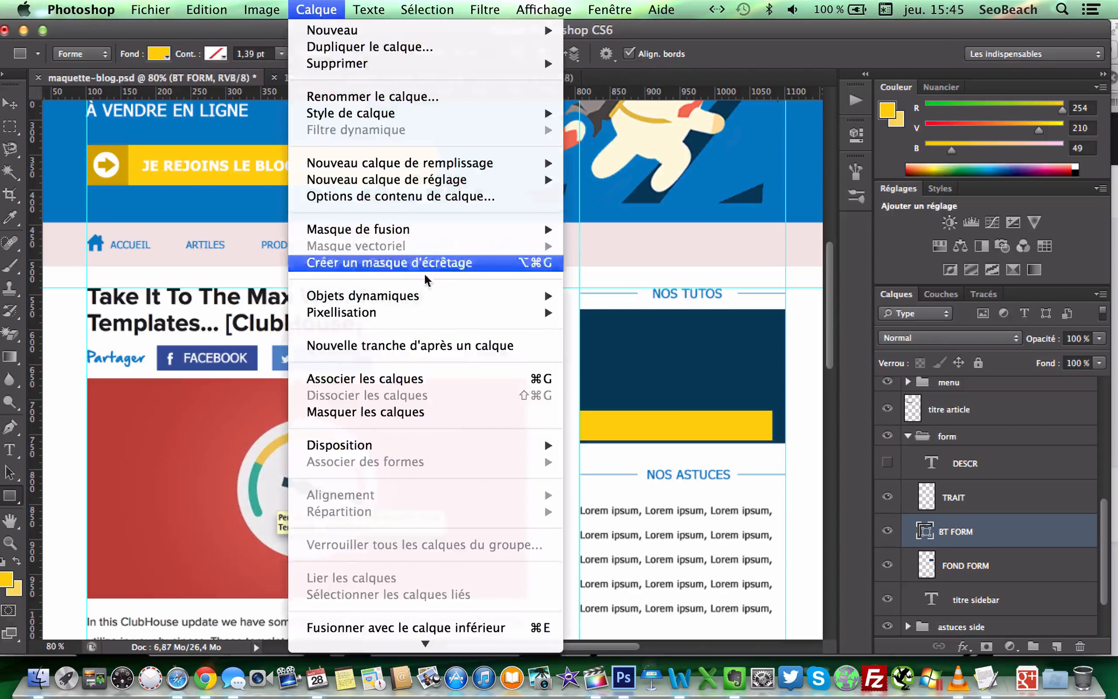
{"action": "mouse_move", "coordinate": [478, 327]}
{"action": "left_click", "coordinate": [599, 427]}
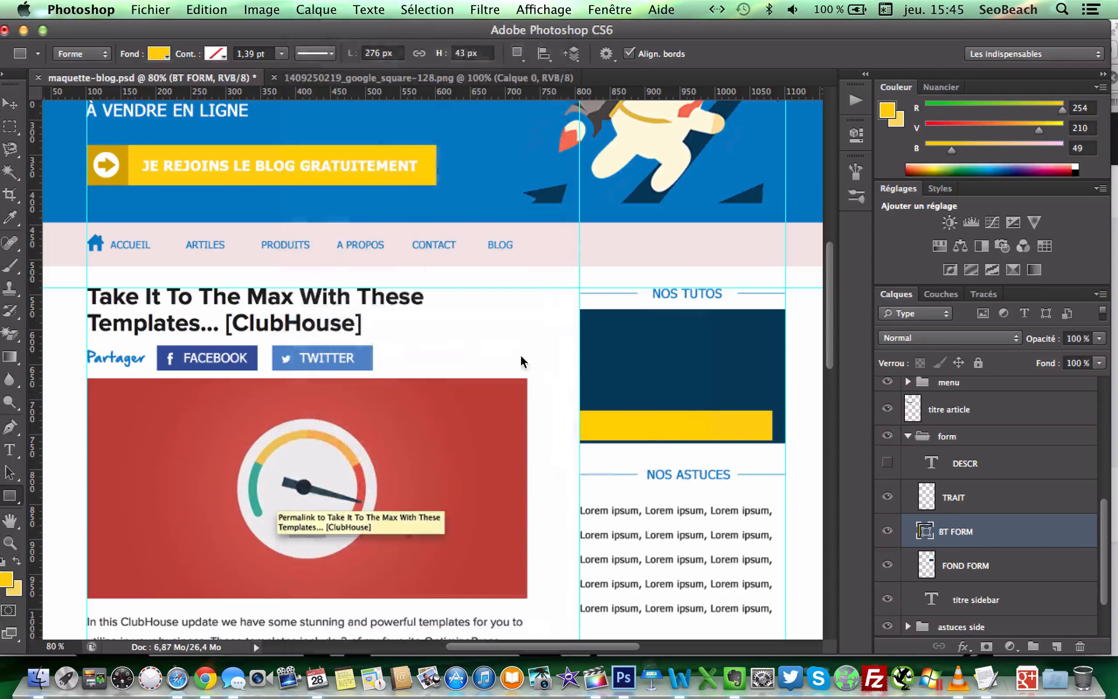
Nudge the yellow BT FORM bar right and up until it is centred horizontally with an even margin inside the dark blue box
{"action": "left_click", "coordinate": [10, 101]}
{"action": "key", "text": "Right"}
{"action": "key", "text": "Right"}
{"action": "key", "text": "Right"}
{"action": "key", "text": "Right"}
{"action": "key", "text": "Right"}
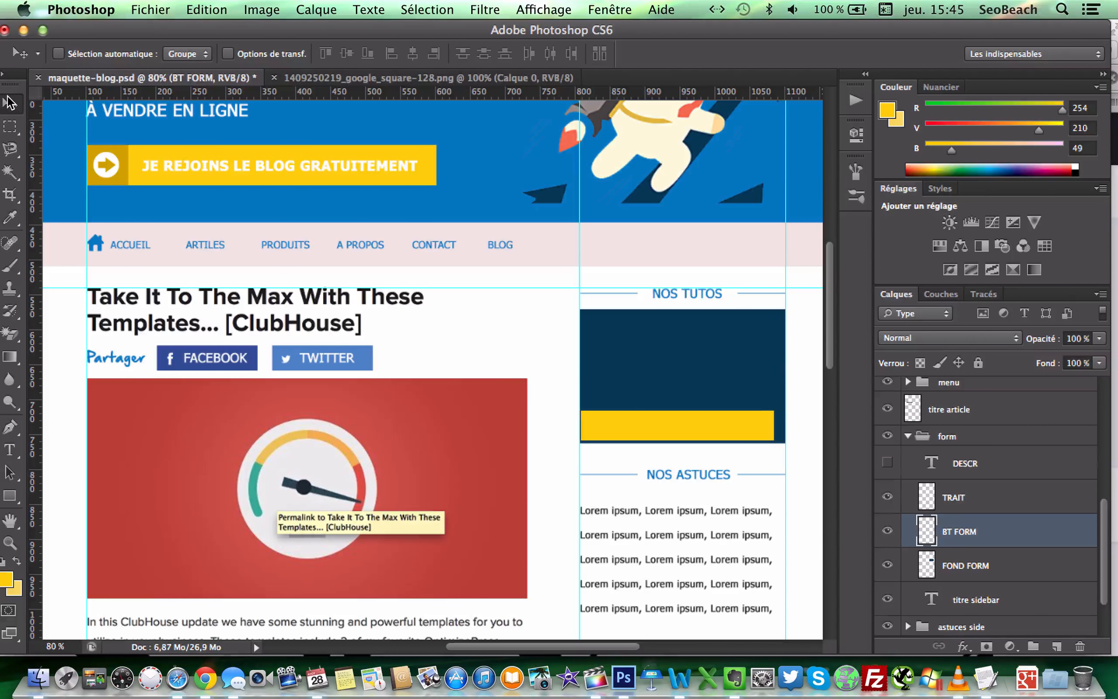
{"action": "key", "text": "Right"}
{"action": "key", "text": "Right"}
{"action": "key", "text": "Right"}
{"action": "key", "text": "Right"}
{"action": "key", "text": "Right"}
{"action": "key", "text": "Up"}
{"action": "key", "text": "Up"}
{"action": "key", "text": "Up"}
{"action": "key", "text": "Up"}
{"action": "key", "text": "Up"}
{"action": "key", "text": "Up"}
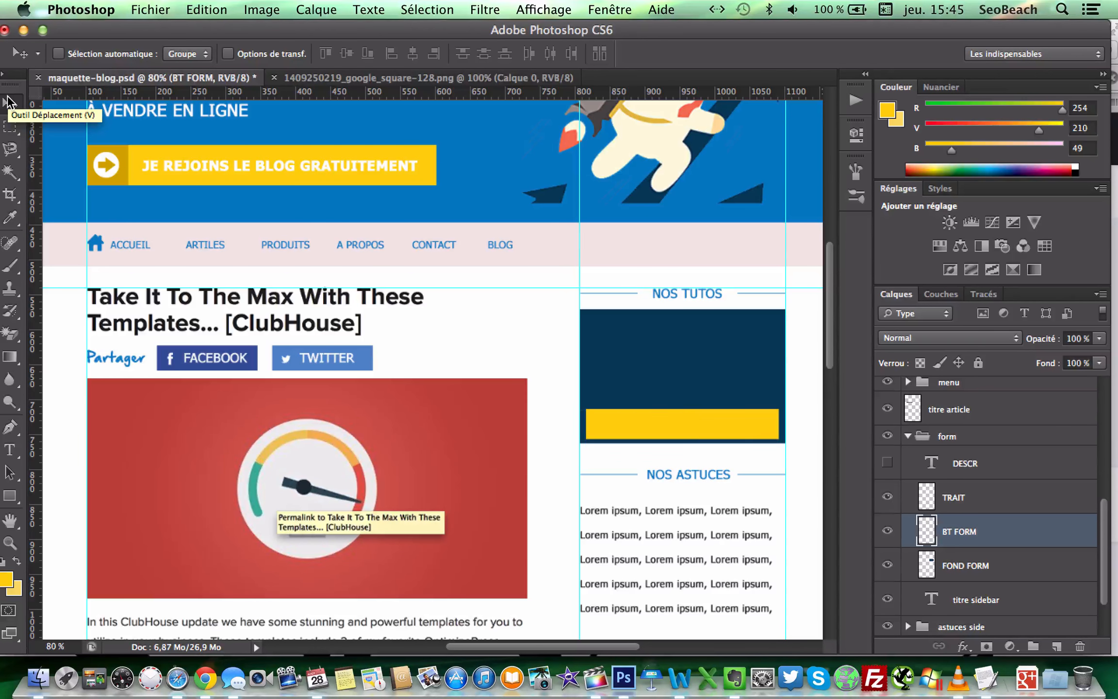
{"action": "key", "text": "Right"}
{"action": "key", "text": "Right"}
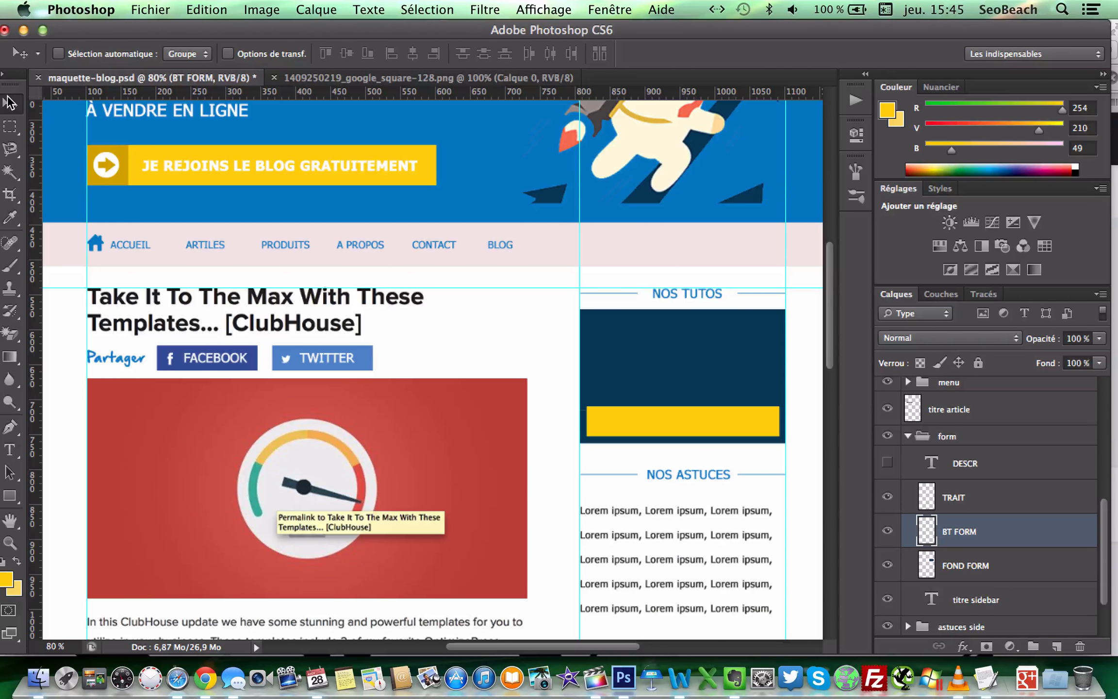
Add a new layer named "TXT FORM" above BT FORM
{"action": "key", "text": "super+shift+n"}
{"action": "type", "text": "T"}
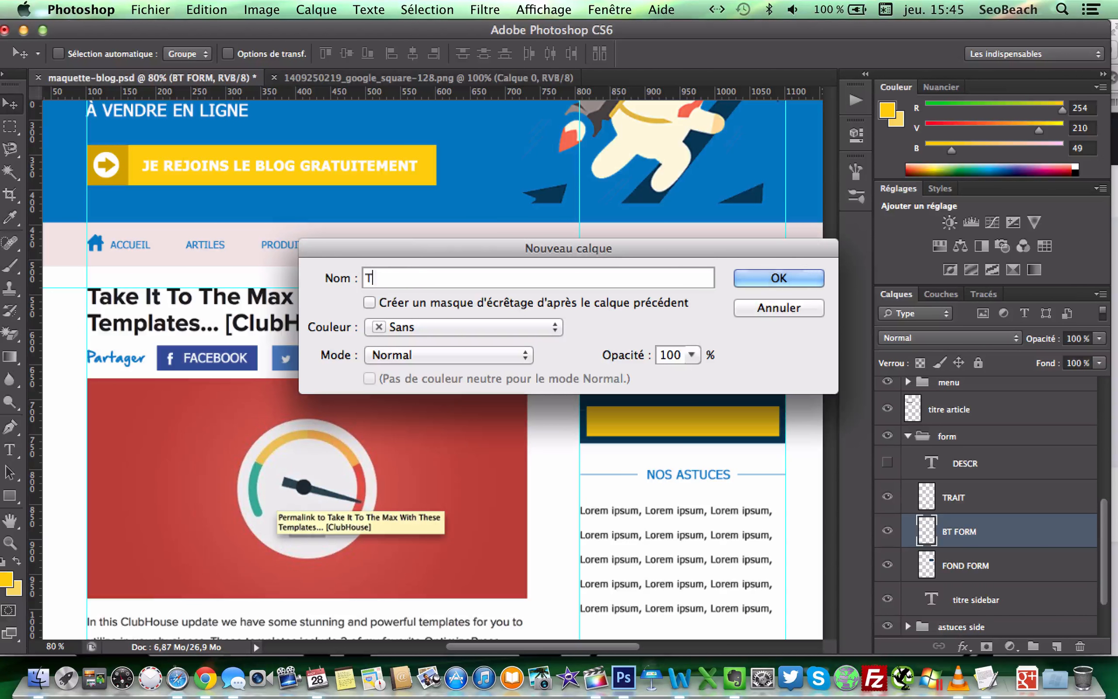
{"action": "type", "text": "XT FORM"}
{"action": "key", "text": "Return"}
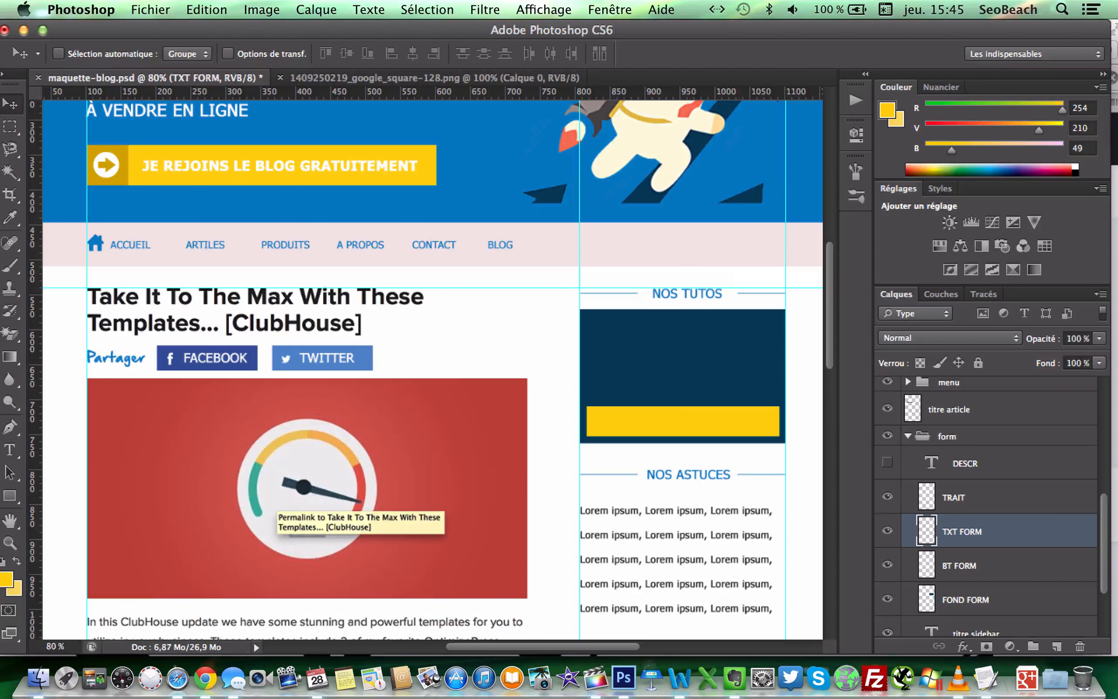
Sample white from the page background as foreground colour and write "JE VEUX CES VIDÉOS" in Tahoma Bold 18 px on the yellow bar
{"action": "left_click", "coordinate": [7, 578]}
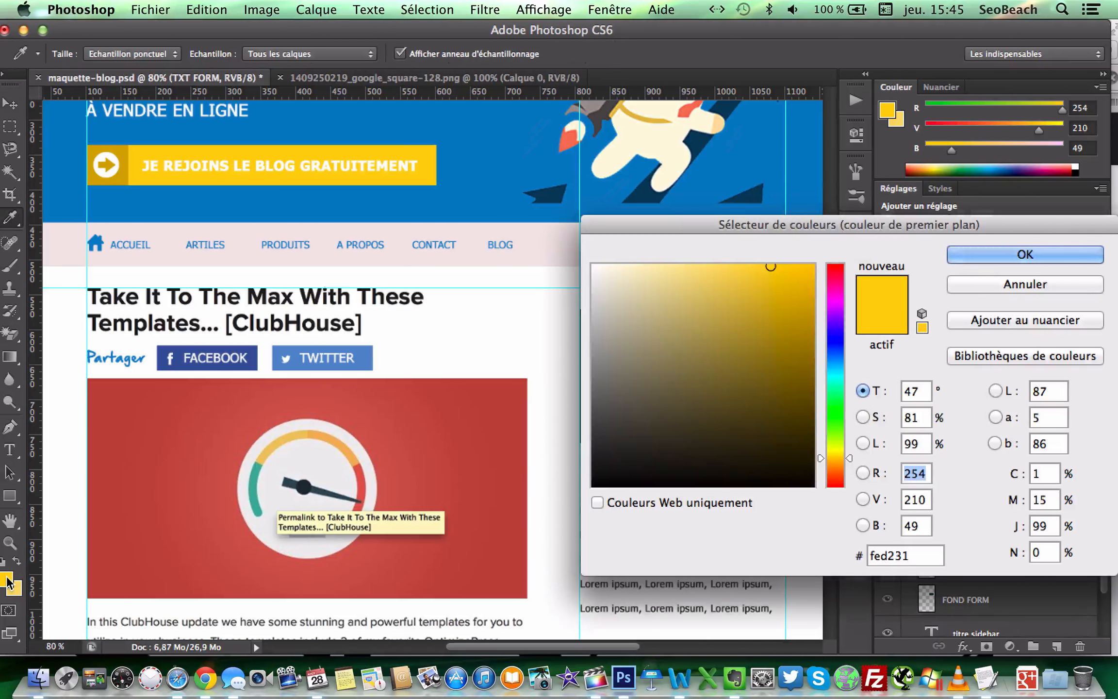
{"action": "left_click", "coordinate": [509, 335]}
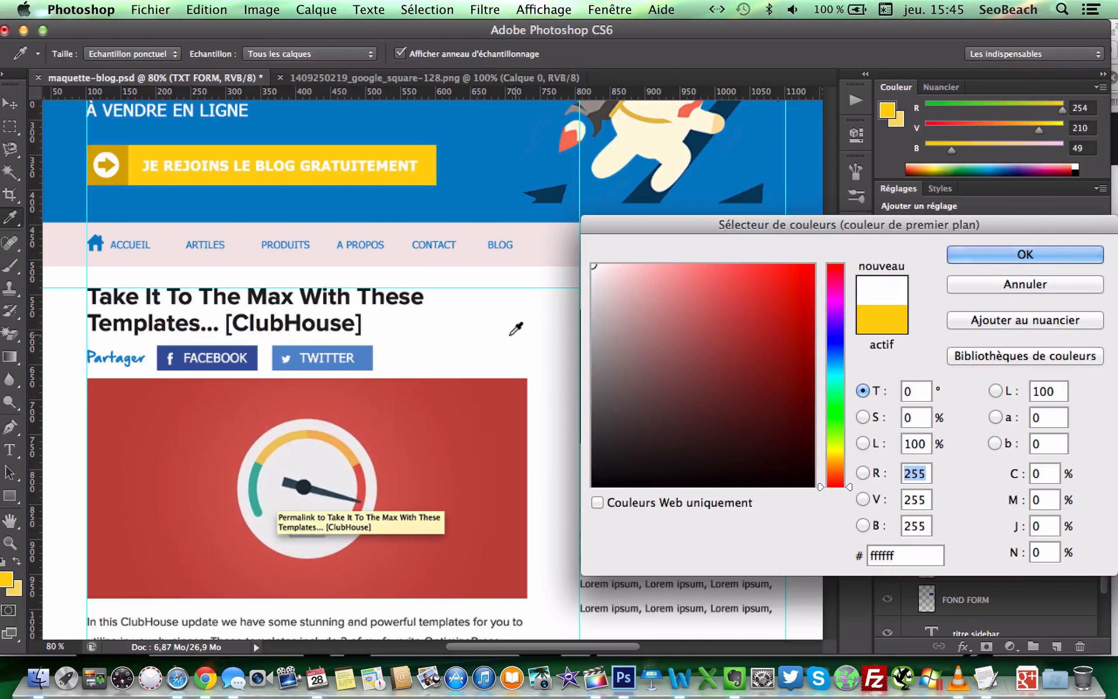
{"action": "key", "text": "Return"}
{"action": "key", "text": "v"}
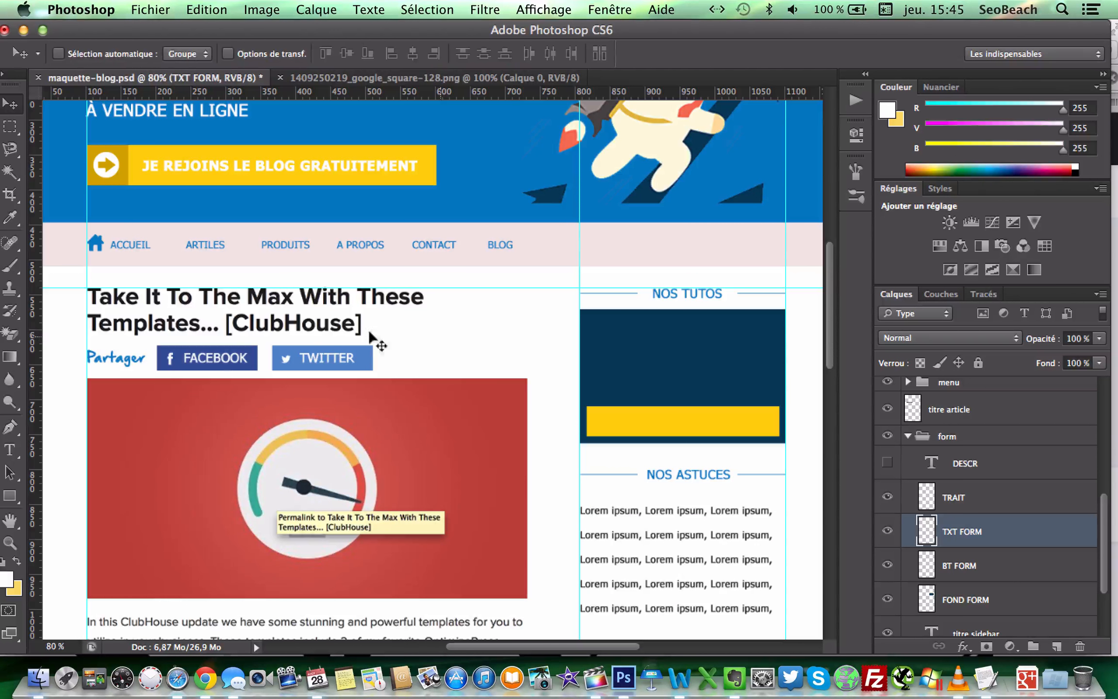
{"action": "left_click", "coordinate": [10, 449]}
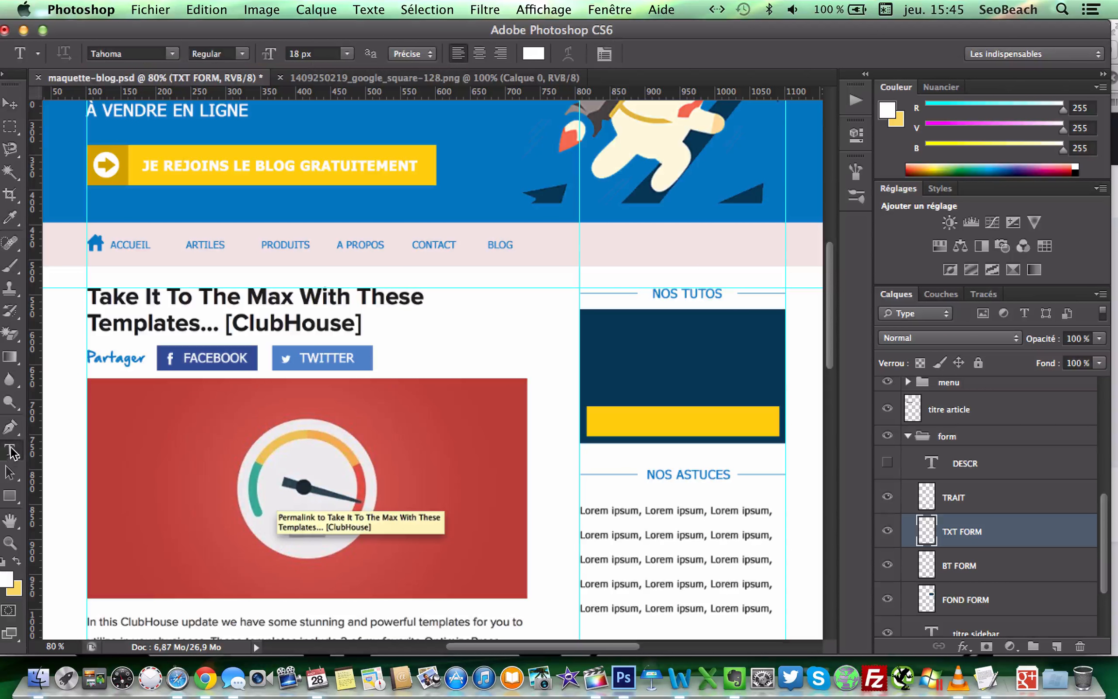
{"action": "left_click", "coordinate": [243, 53]}
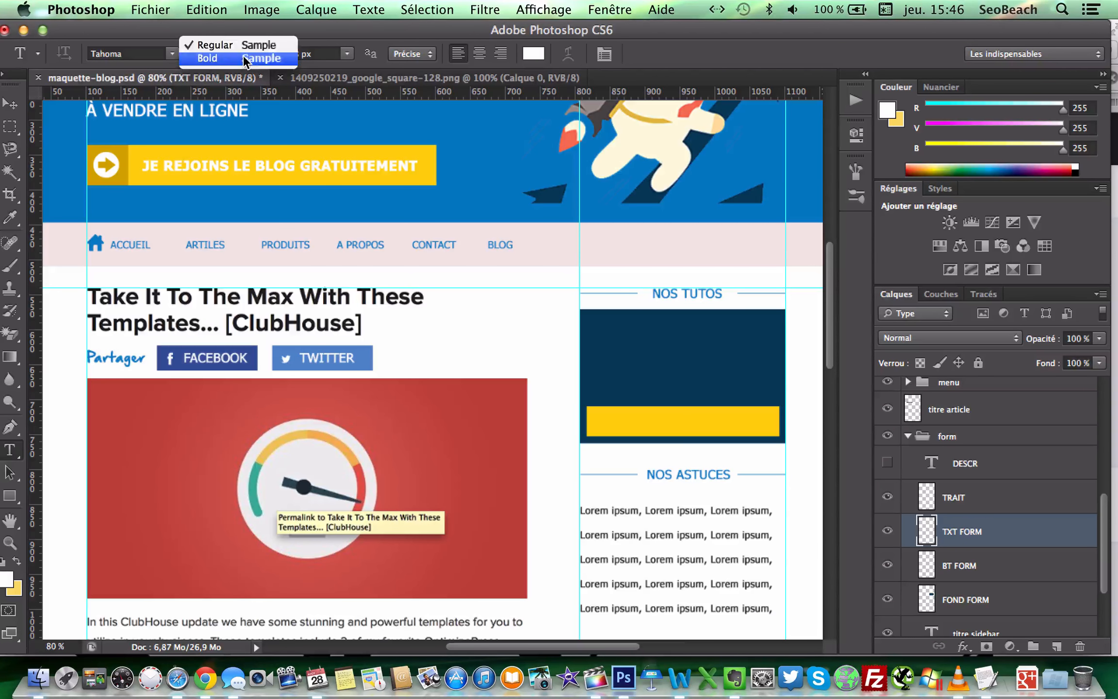
{"action": "left_click", "coordinate": [240, 57]}
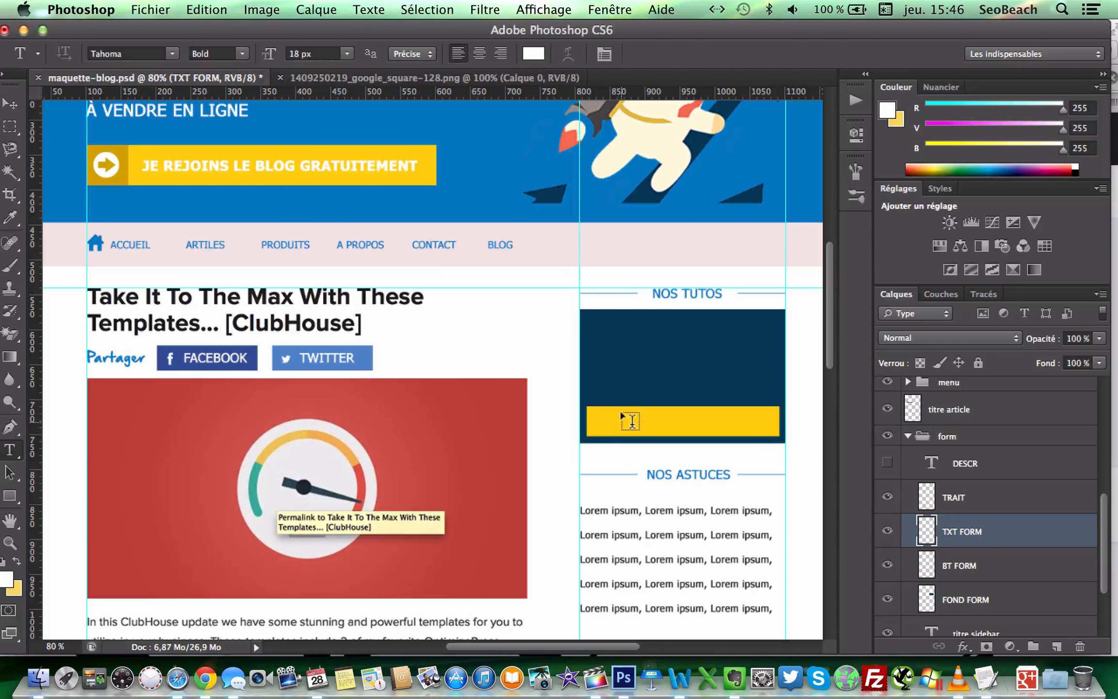
{"action": "left_click", "coordinate": [607, 425]}
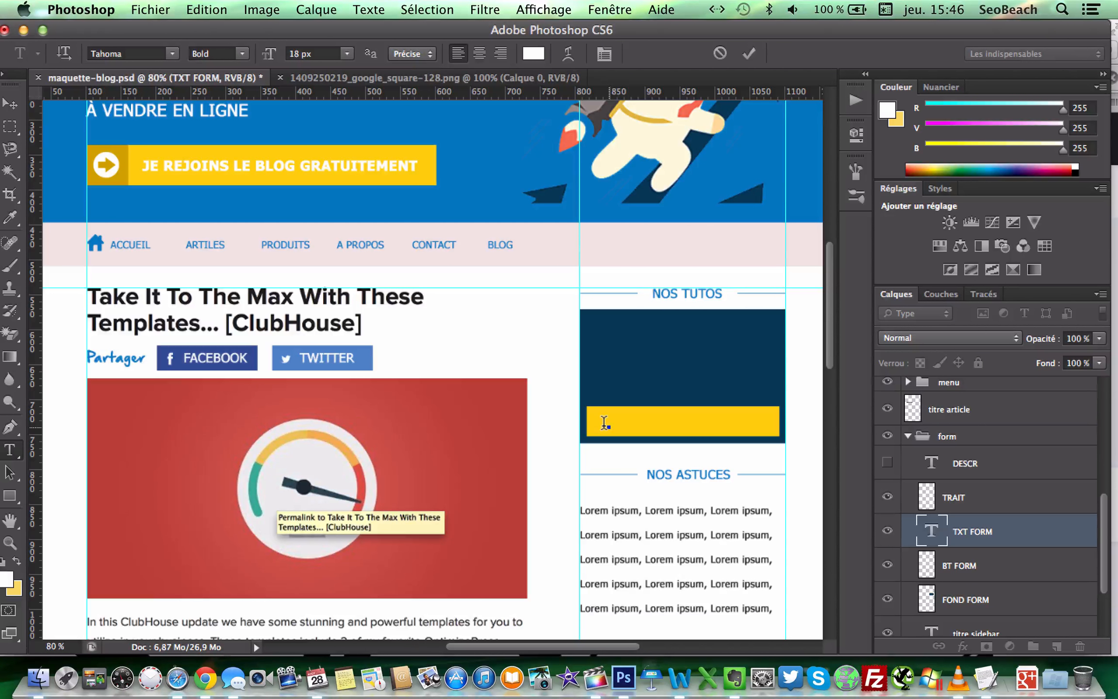
{"action": "type", "text": "JE VEUX CES VIDÉOS"}
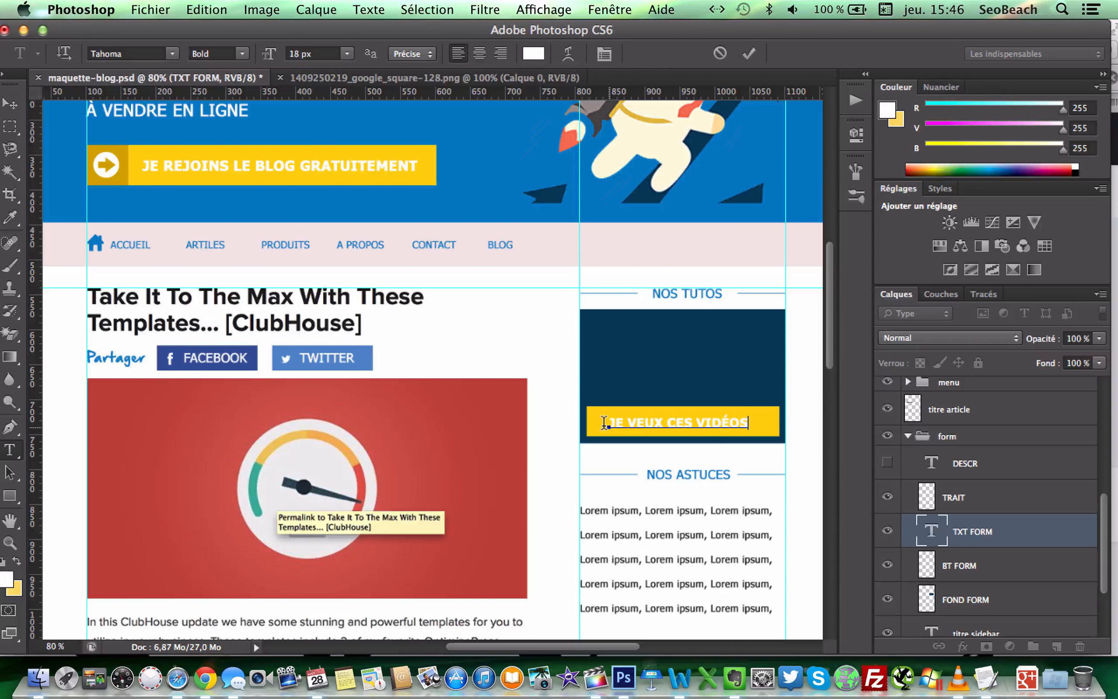
{"action": "left_click", "coordinate": [12, 104]}
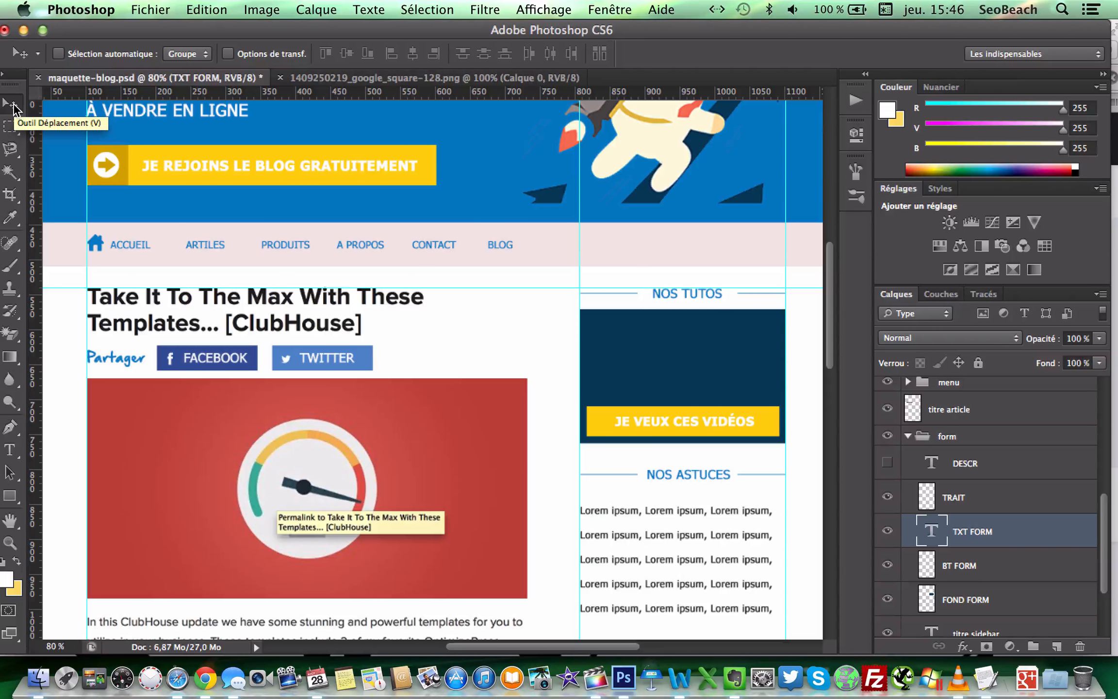
Add a new layer named "ACCROCHE FORM" above TXT FORM
{"action": "key", "text": "super+shift+n"}
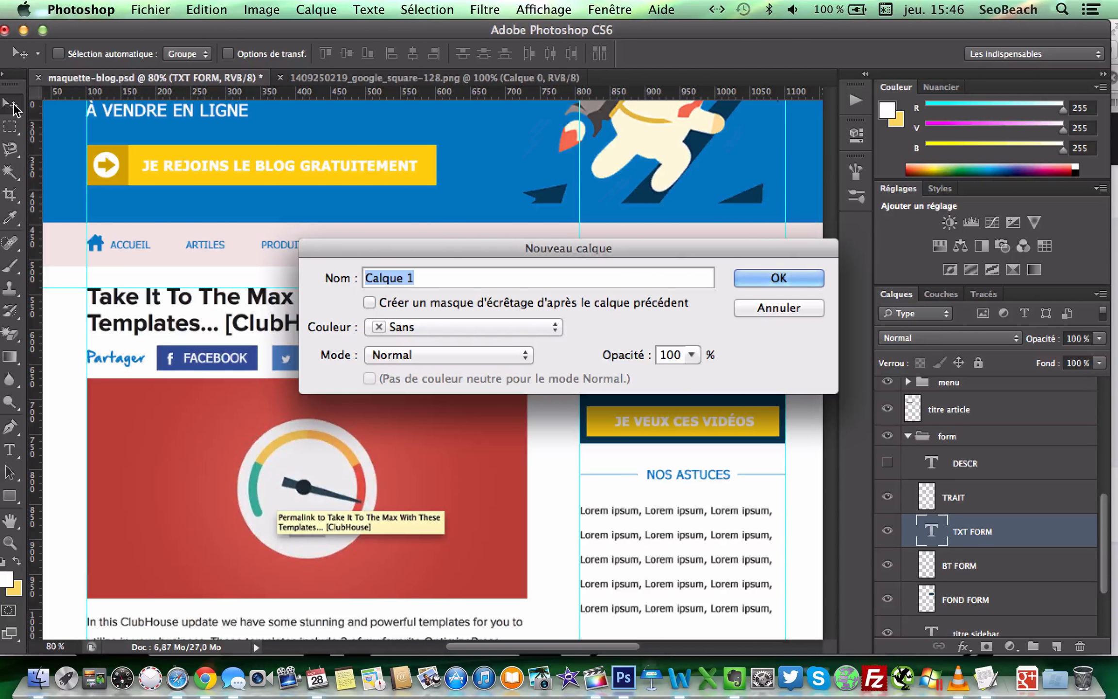
{"action": "type", "text": "ACCROCHE FORM"}
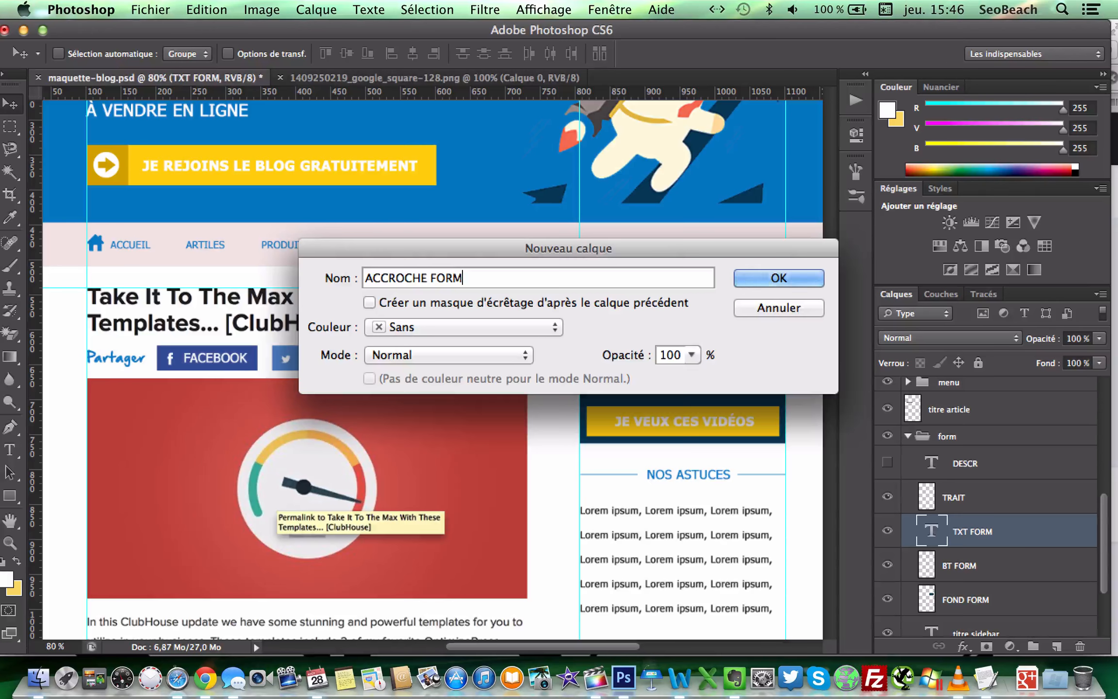
{"action": "key", "text": "Return"}
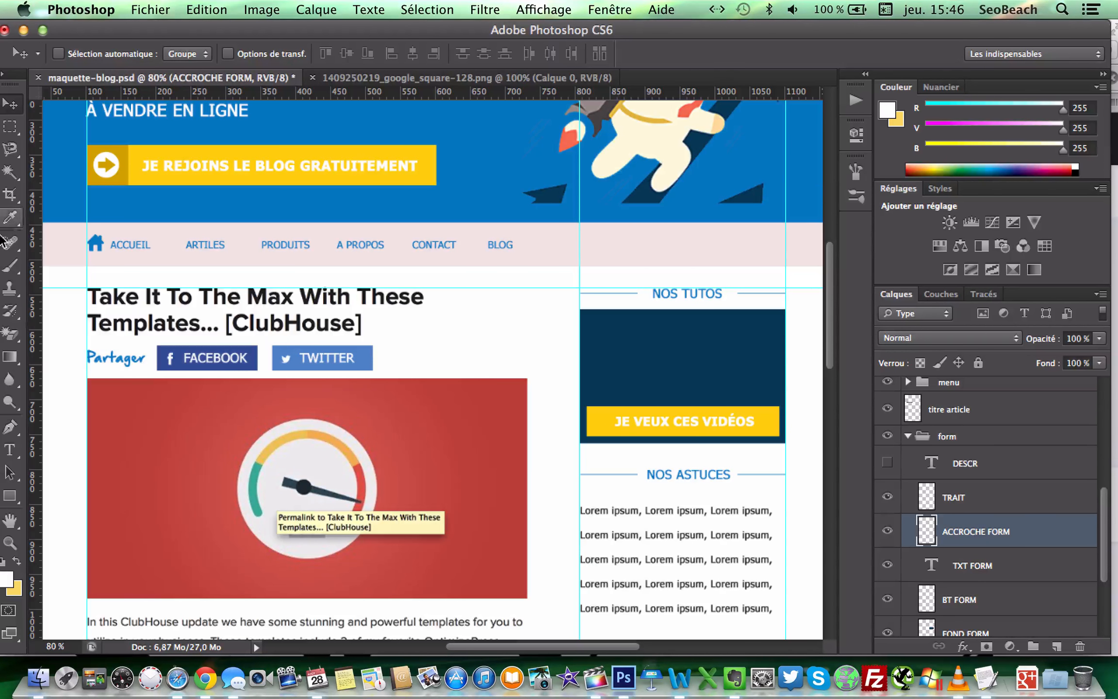
Write "RECEVEZ 5 VIDÉOS GRATUITES POUR VENDRE EN LIGNE" on three lines in white Tahoma Regular 18 px inside the dark blue box
{"action": "left_click", "coordinate": [10, 450]}
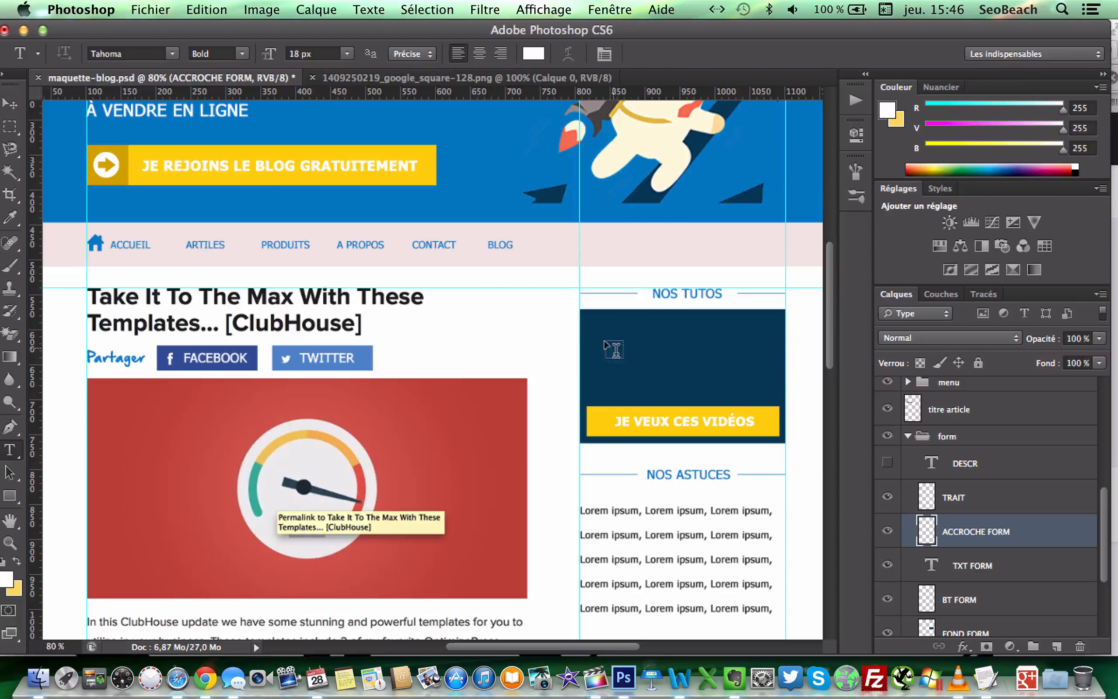
{"action": "left_click", "coordinate": [241, 55]}
{"action": "left_click", "coordinate": [238, 43]}
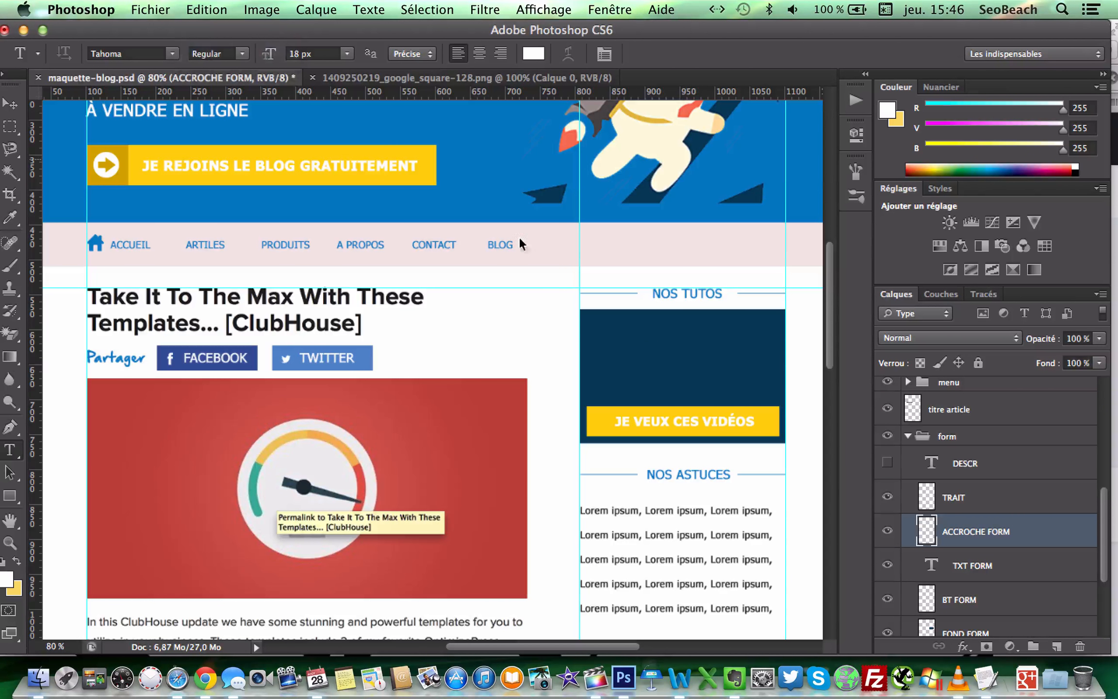
{"action": "left_click", "coordinate": [615, 345]}
{"action": "type", "text": "R"}
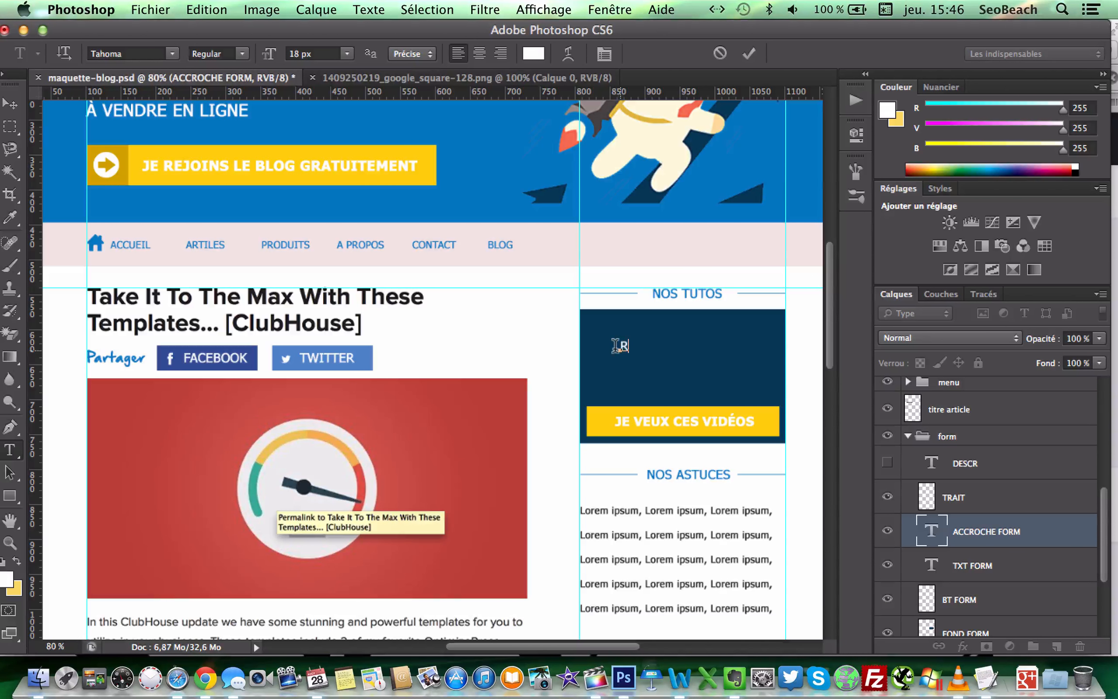
{"action": "type", "text": "ECEVEZ 5 VIDÉOS GRA"}
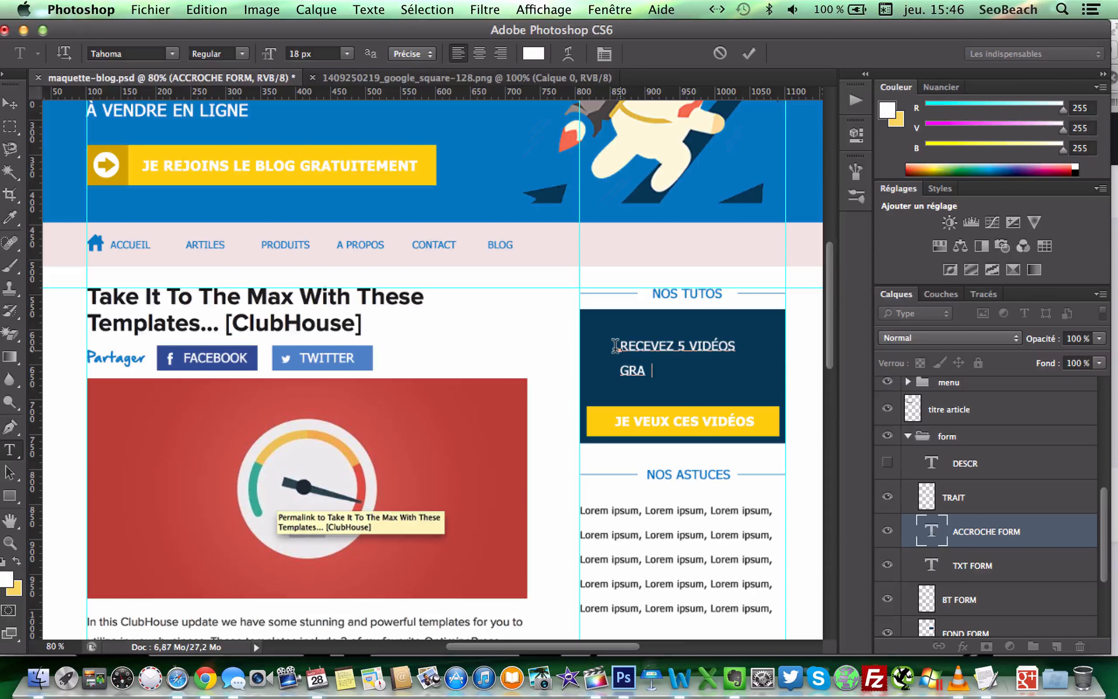
{"action": "type", "text": "TUITES POUR VEN"}
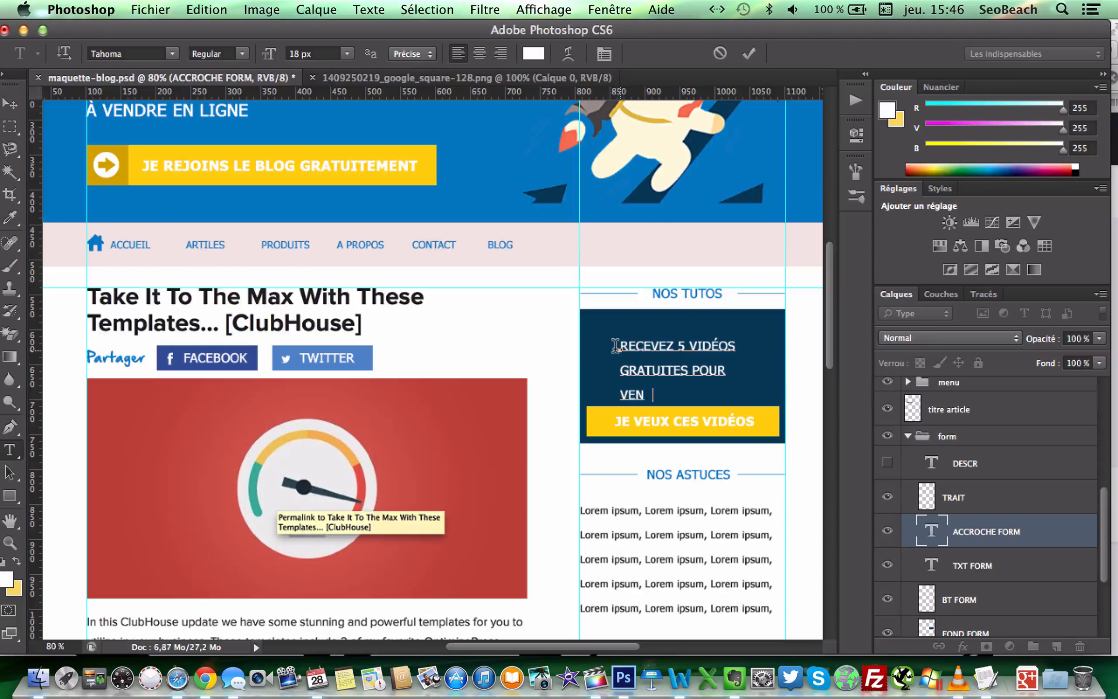
{"action": "type", "text": "DRE EN LIGNE"}
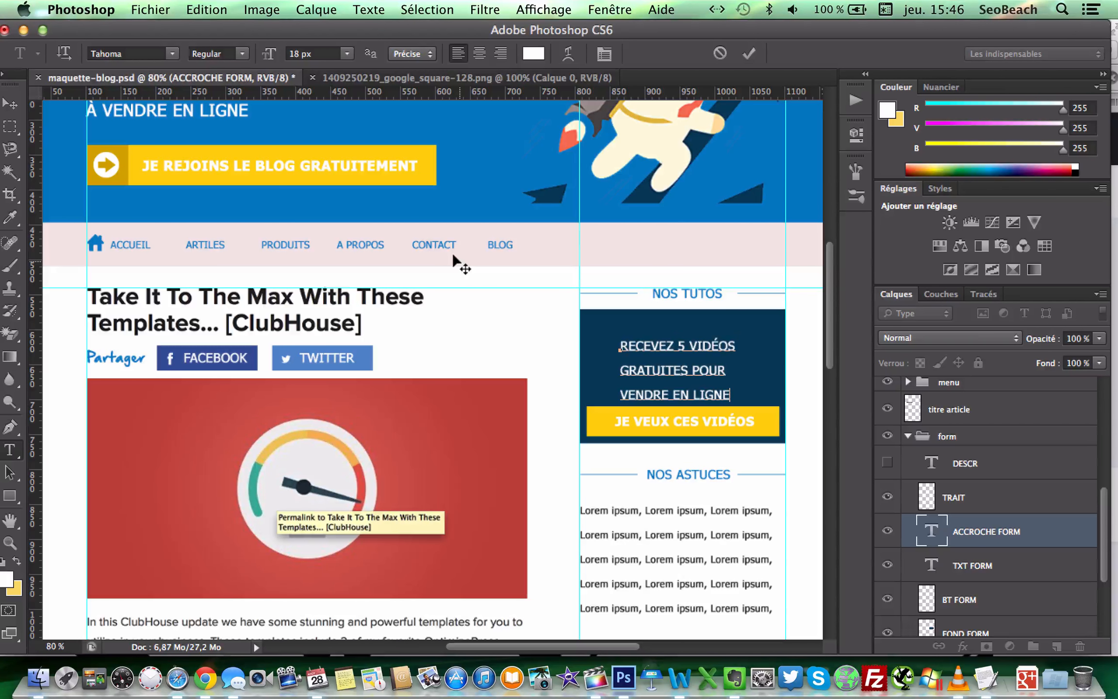
Centre-align all three lines of the ACCROCHE FORM text
{"action": "key", "text": "super+a"}
{"action": "left_click", "coordinate": [480, 53]}
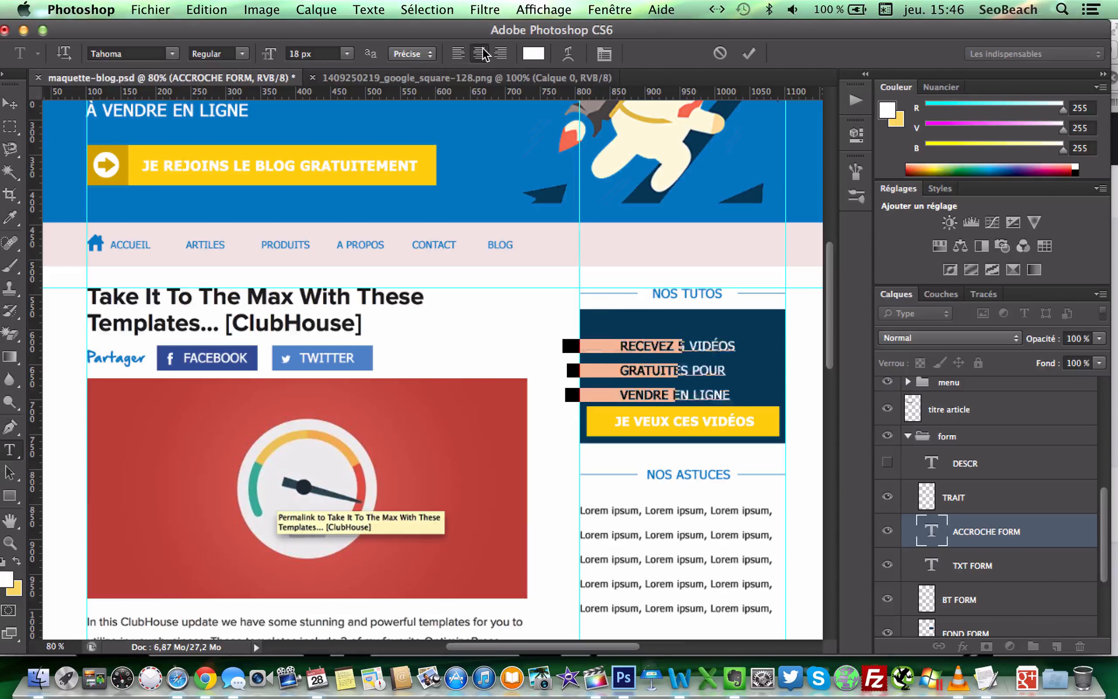
{"action": "left_click", "coordinate": [11, 106]}
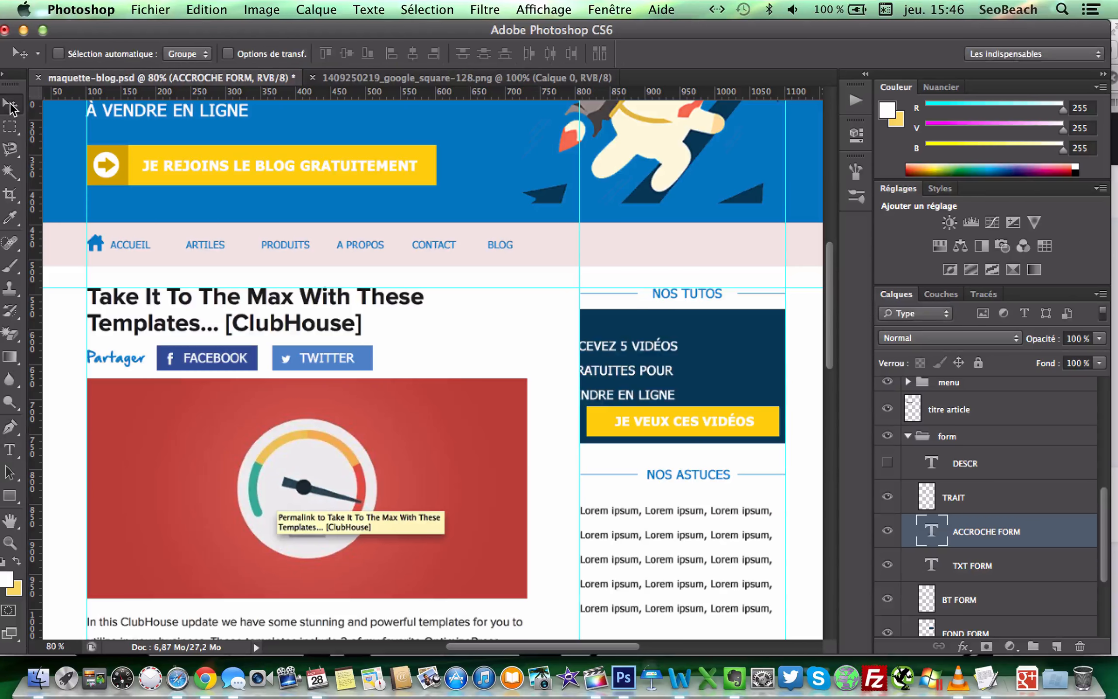
Nudge the ACCROCHE FORM text right and up until it is centred in the dark blue box above the yellow button
{"action": "key", "text": "shift+Right"}
{"action": "key", "text": "shift+Right"}
{"action": "key", "text": "shift+Right"}
{"action": "key", "text": "shift+Right"}
{"action": "key", "text": "shift+Right"}
{"action": "key", "text": "shift+Right"}
{"action": "key", "text": "shift+Right"}
{"action": "key", "text": "shift+Right"}
{"action": "key", "text": "shift+Right"}
{"action": "key", "text": "shift+Right"}
{"action": "key", "text": "shift+Right"}
{"action": "key", "text": "shift+Right"}
{"action": "key", "text": "shift+Right"}
{"action": "key", "text": "shift+Right"}
{"action": "key", "text": "shift+Right"}
{"action": "key", "text": "shift+Right"}
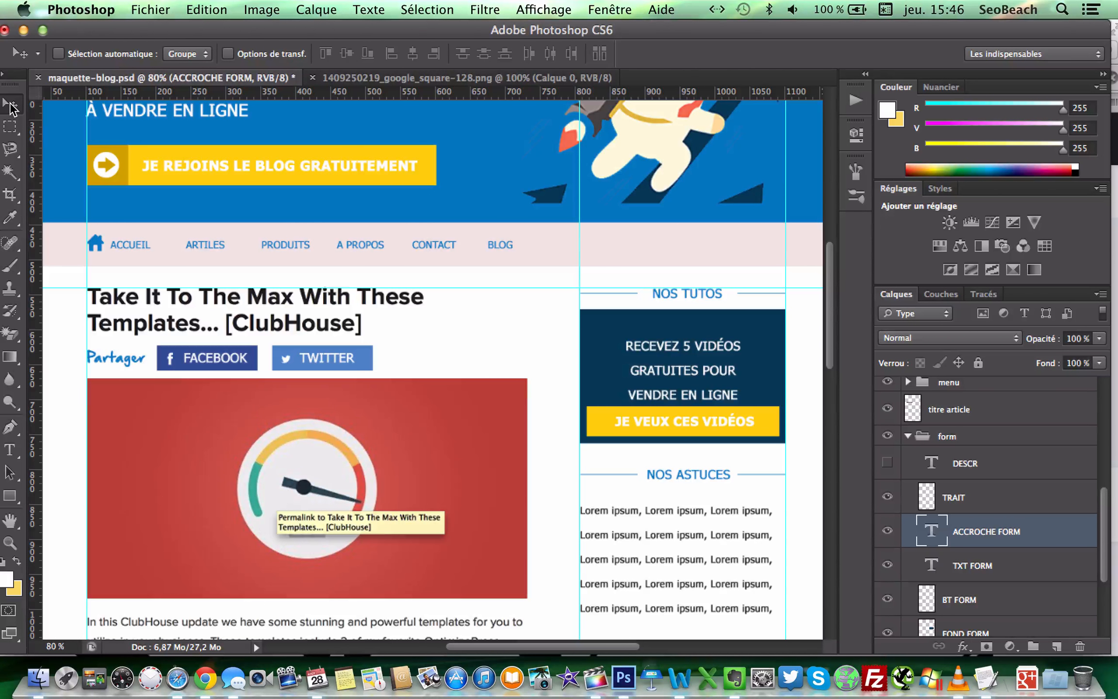
{"action": "key", "text": "shift+Up"}
{"action": "key", "text": "shift+Up"}
{"action": "key", "text": "shift+Up"}
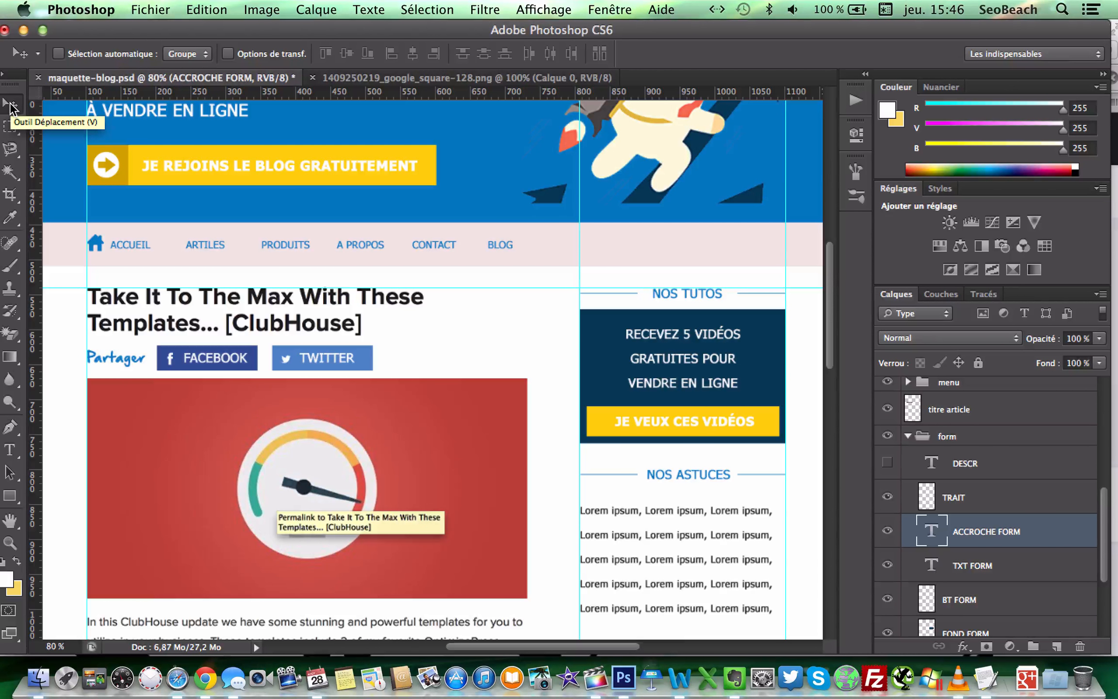
Hide the guides and set the zoom to 50% to review the whole page layout with its finished sidebar form
{"action": "key", "text": "super+semicolon"}
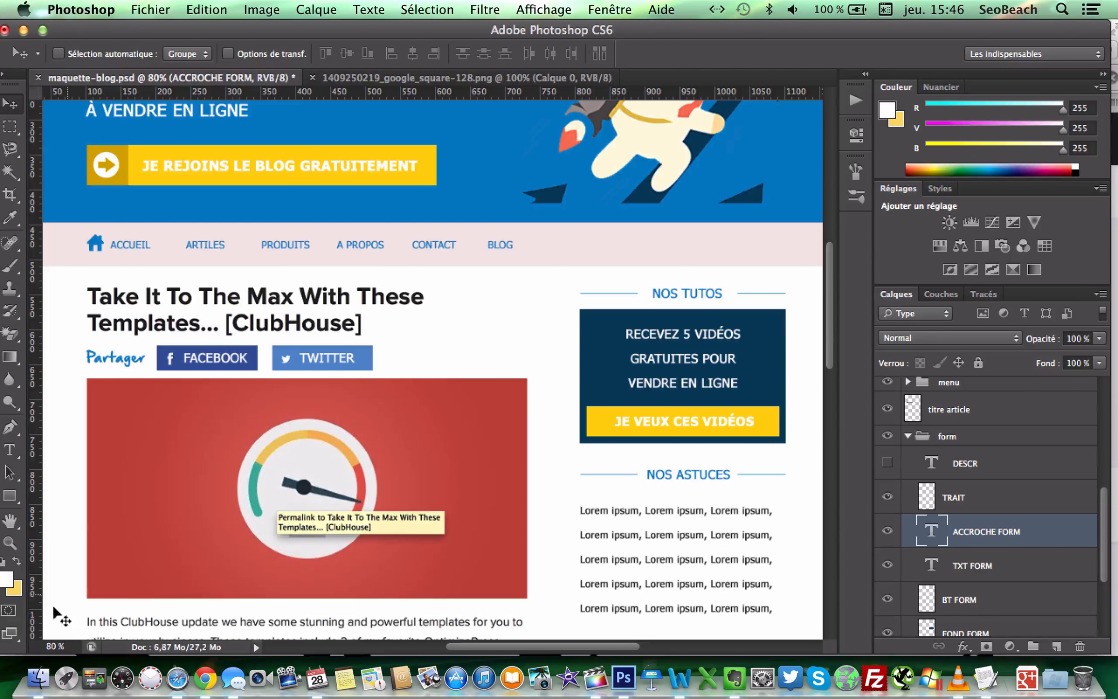
{"action": "left_click", "coordinate": [60, 644]}
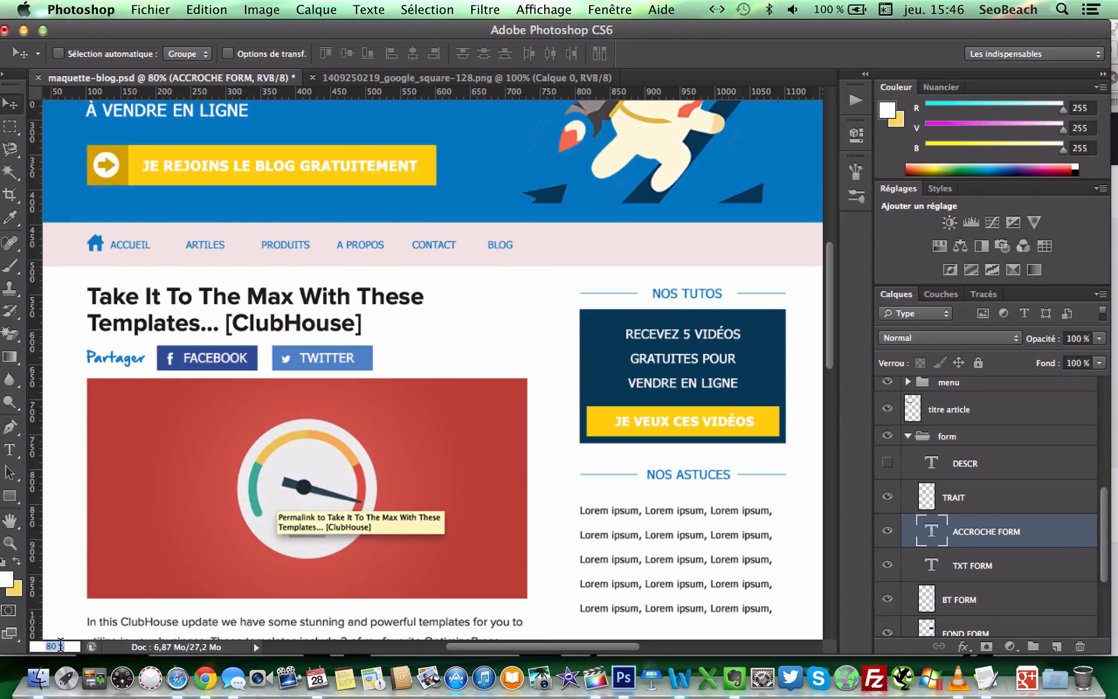
{"action": "type", "text": "50"}
{"action": "key", "text": "Return"}
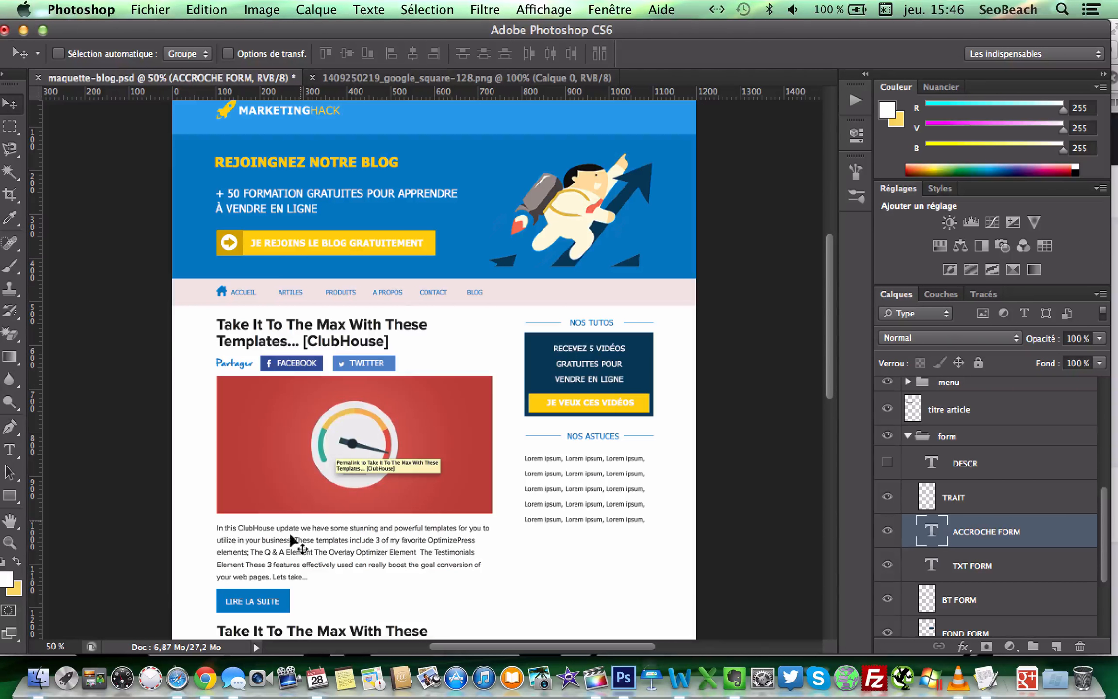
{"action": "scroll", "coordinate": [403, 304], "scroll_direction": "up", "scroll_amount": 3}
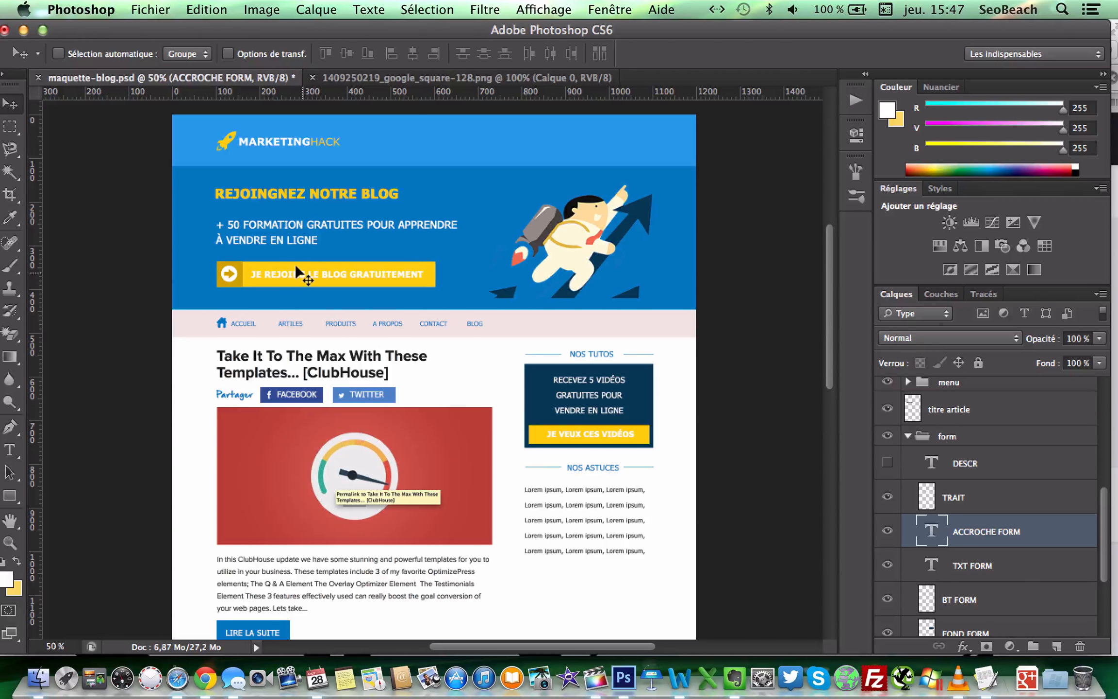
{"action": "scroll", "coordinate": [295, 264], "scroll_direction": "down", "scroll_amount": 5}
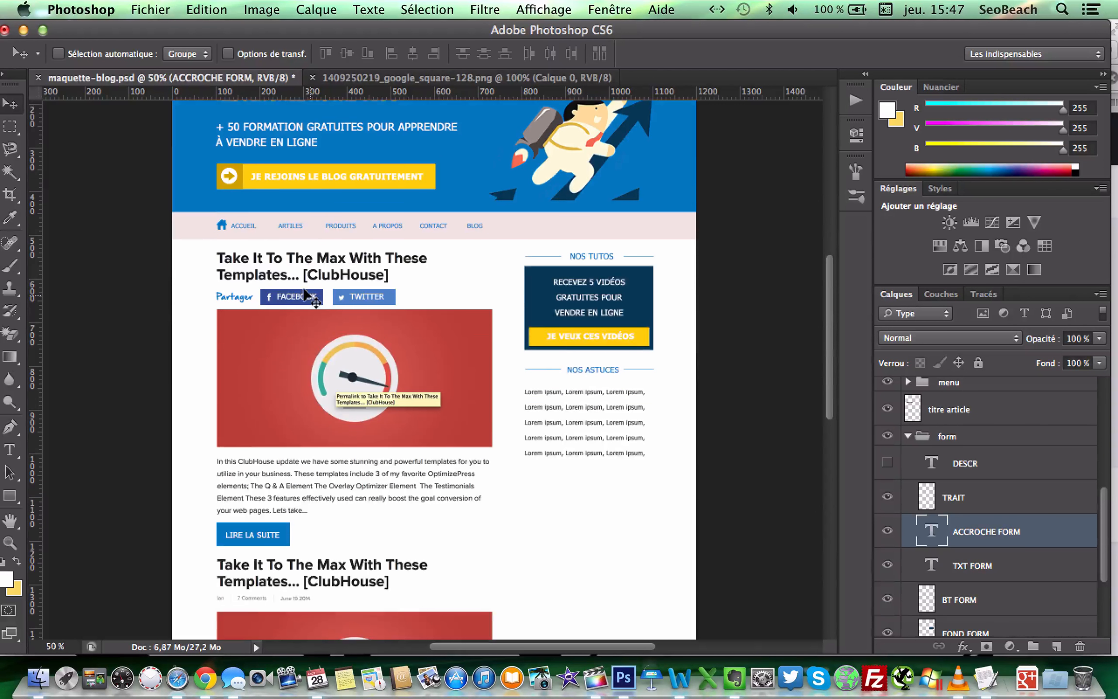